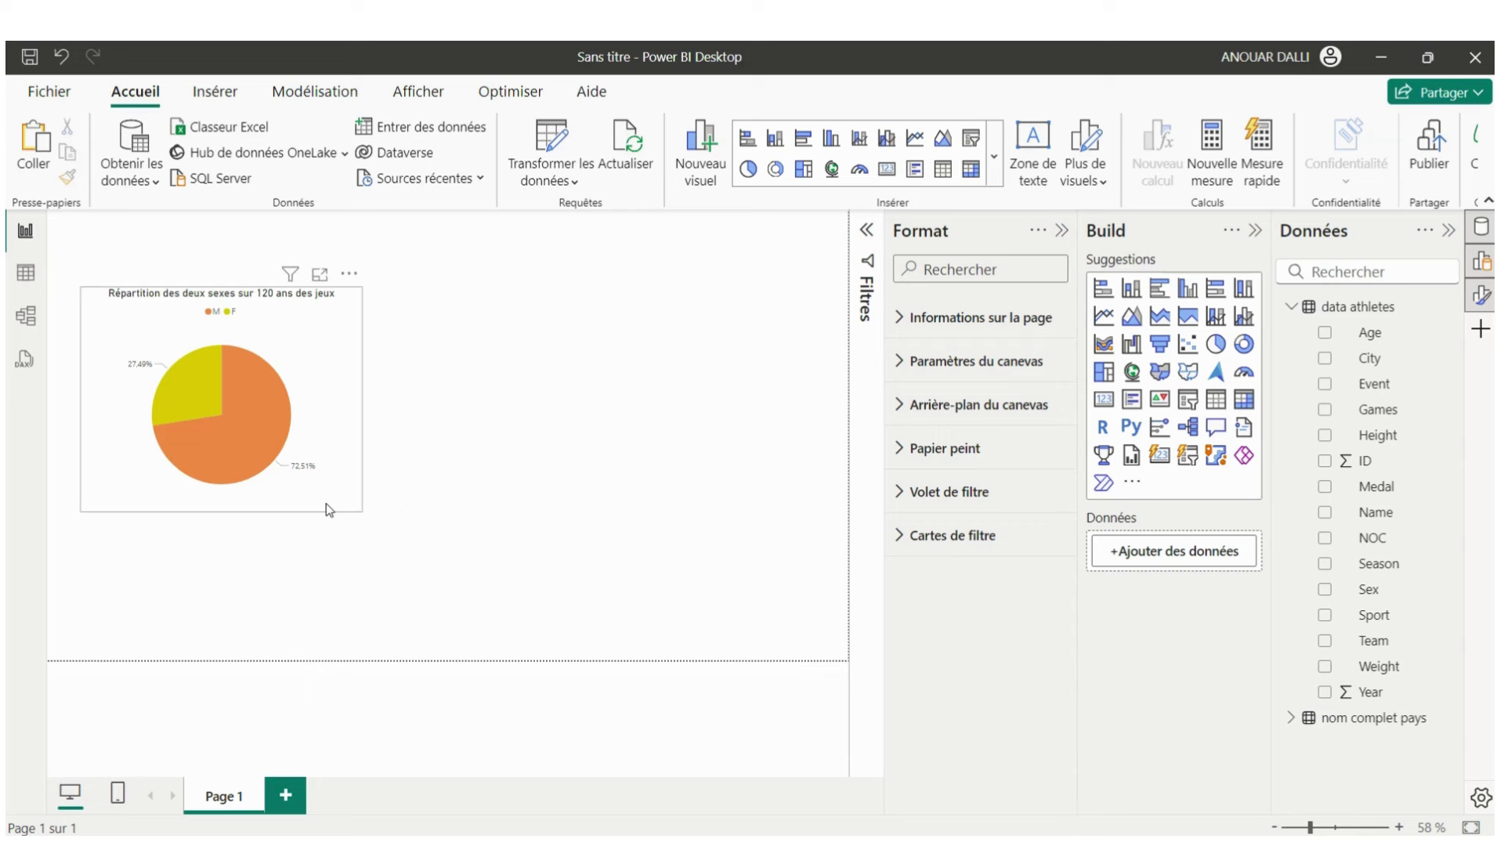
- Shrink the sex-distribution pie chart and place it in the page's top-left corner
left_click(350, 515)
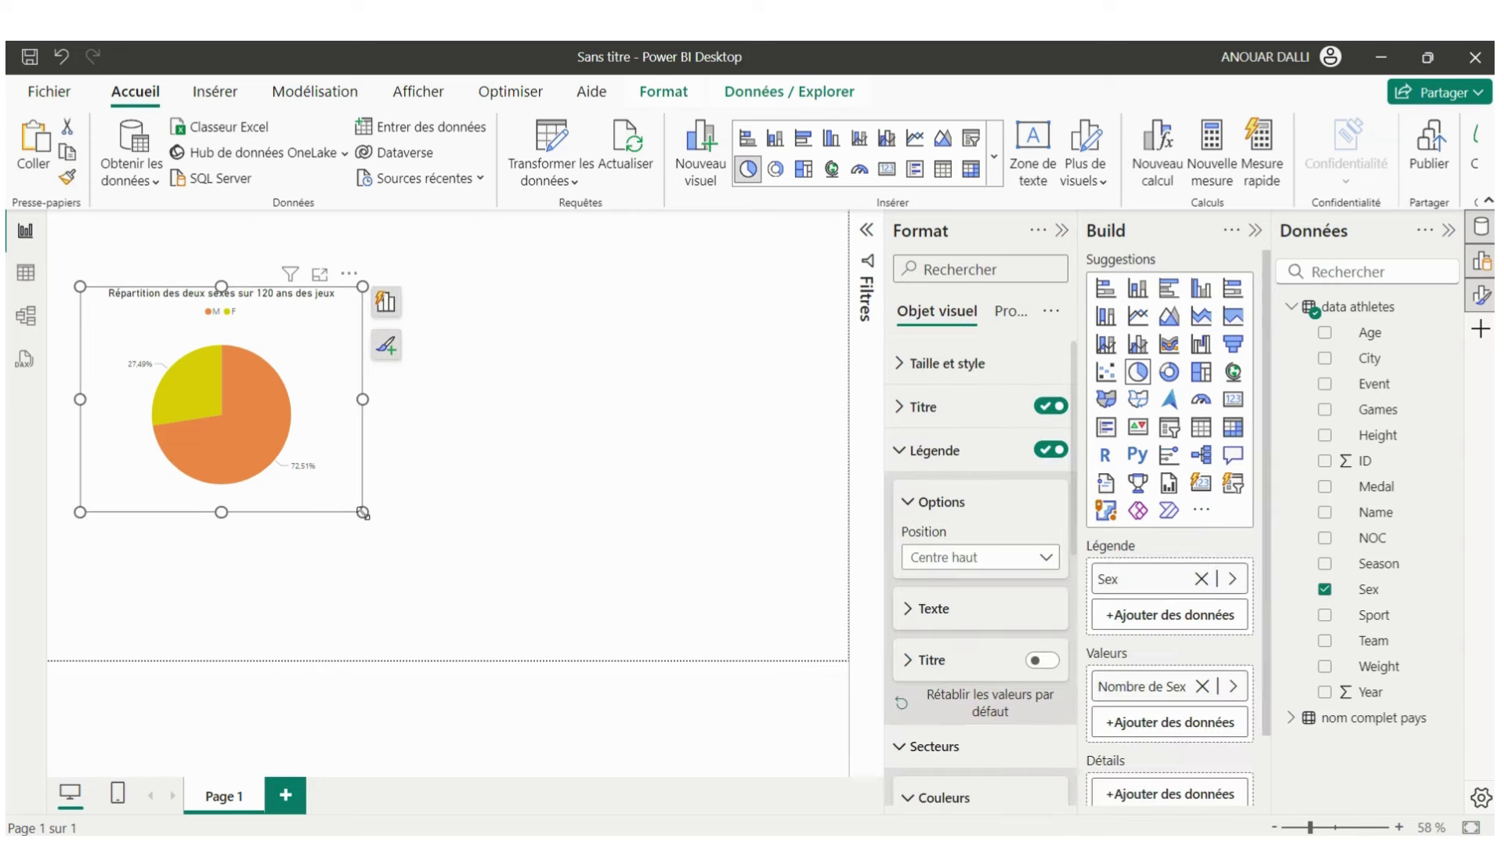
mouse_move(363, 512)
left_mouse_down()
mouse_move(339, 509)
mouse_move(318, 469)
left_mouse_up()
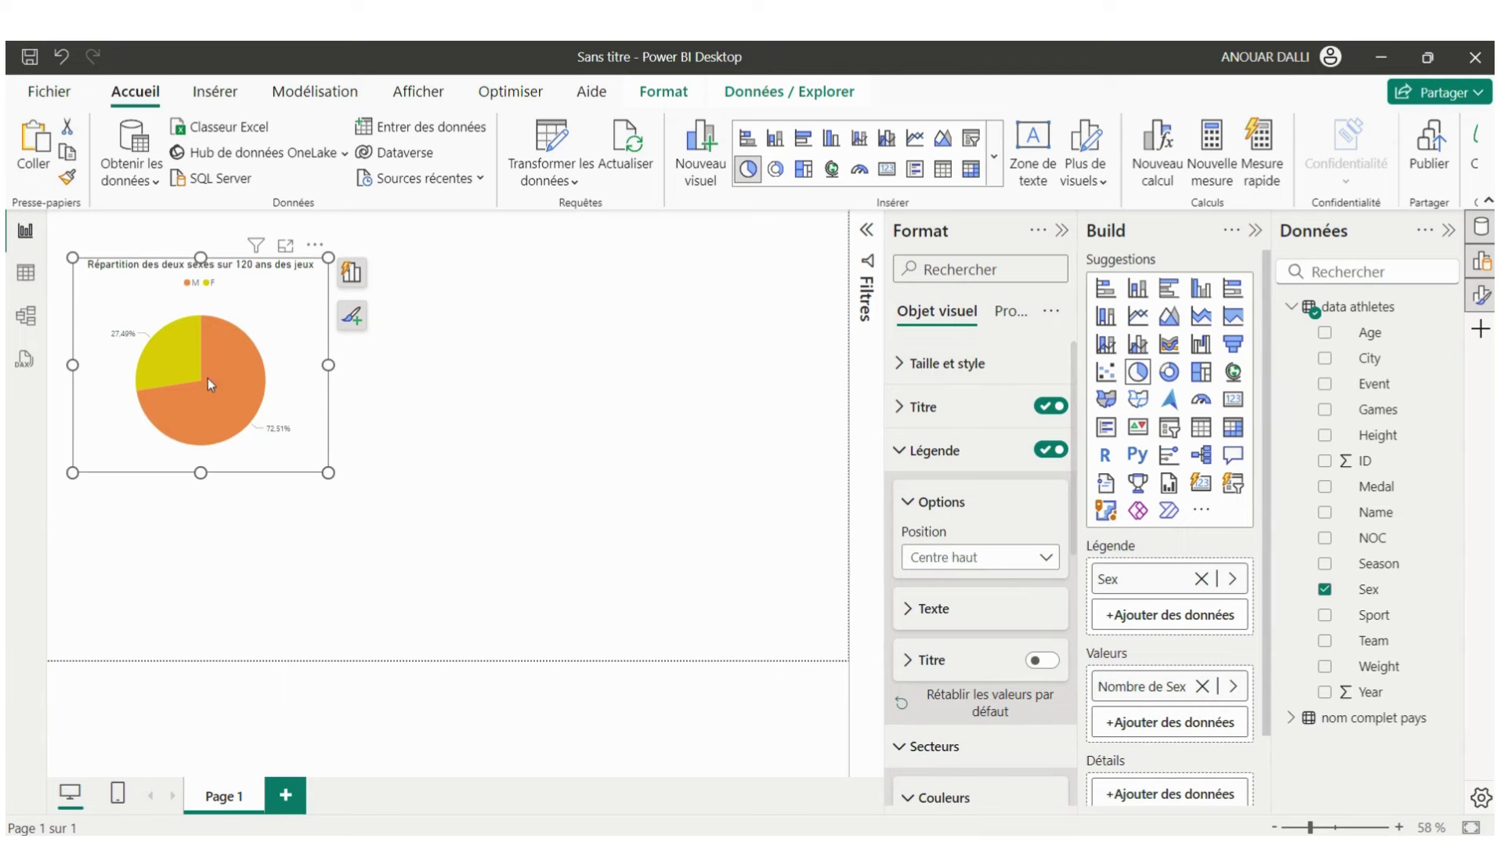
left_click(460, 433)
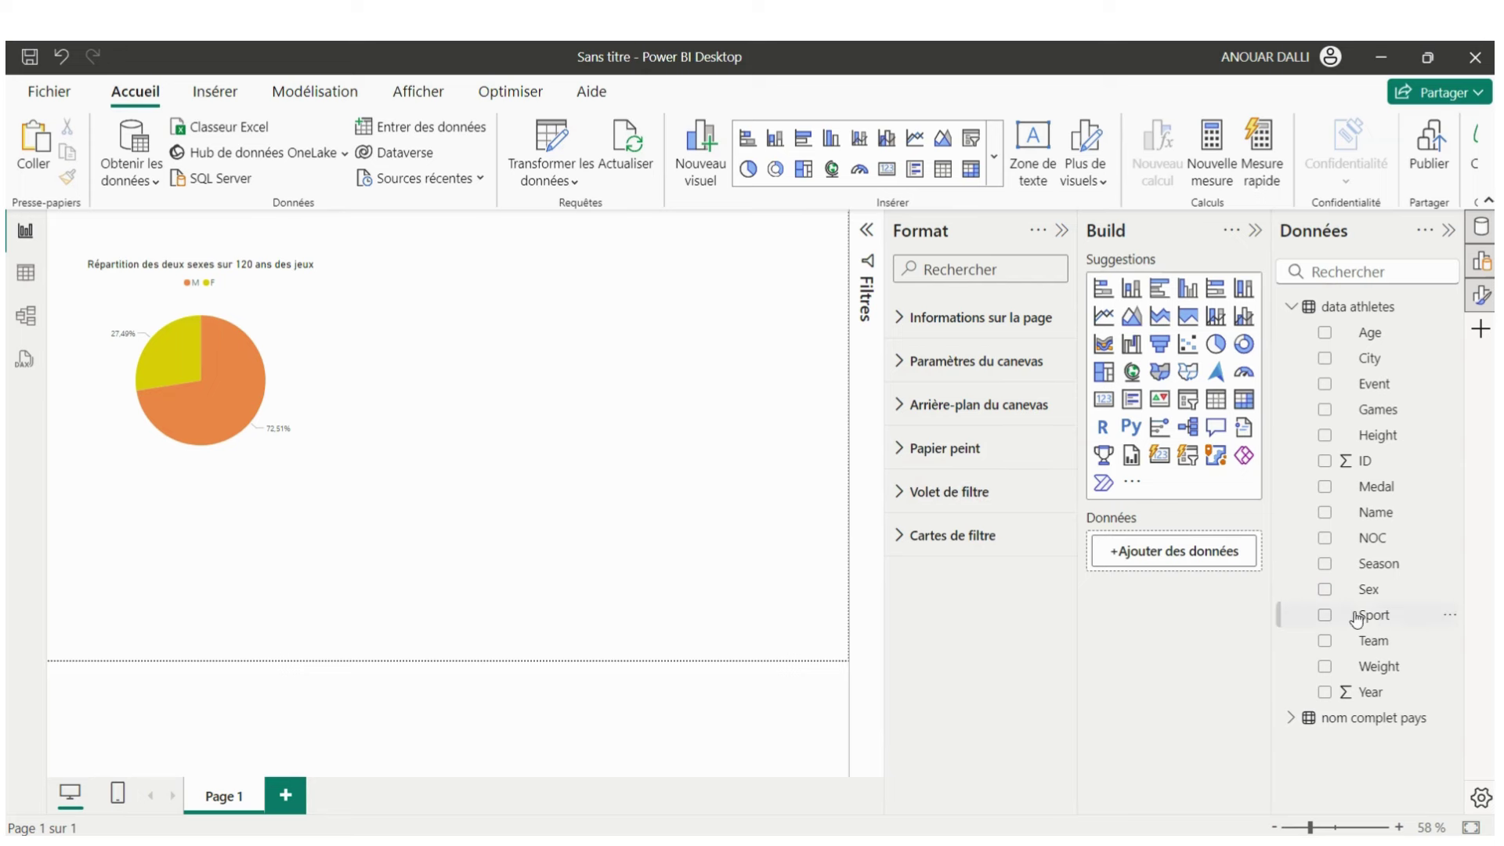
mouse_move(1159, 289)
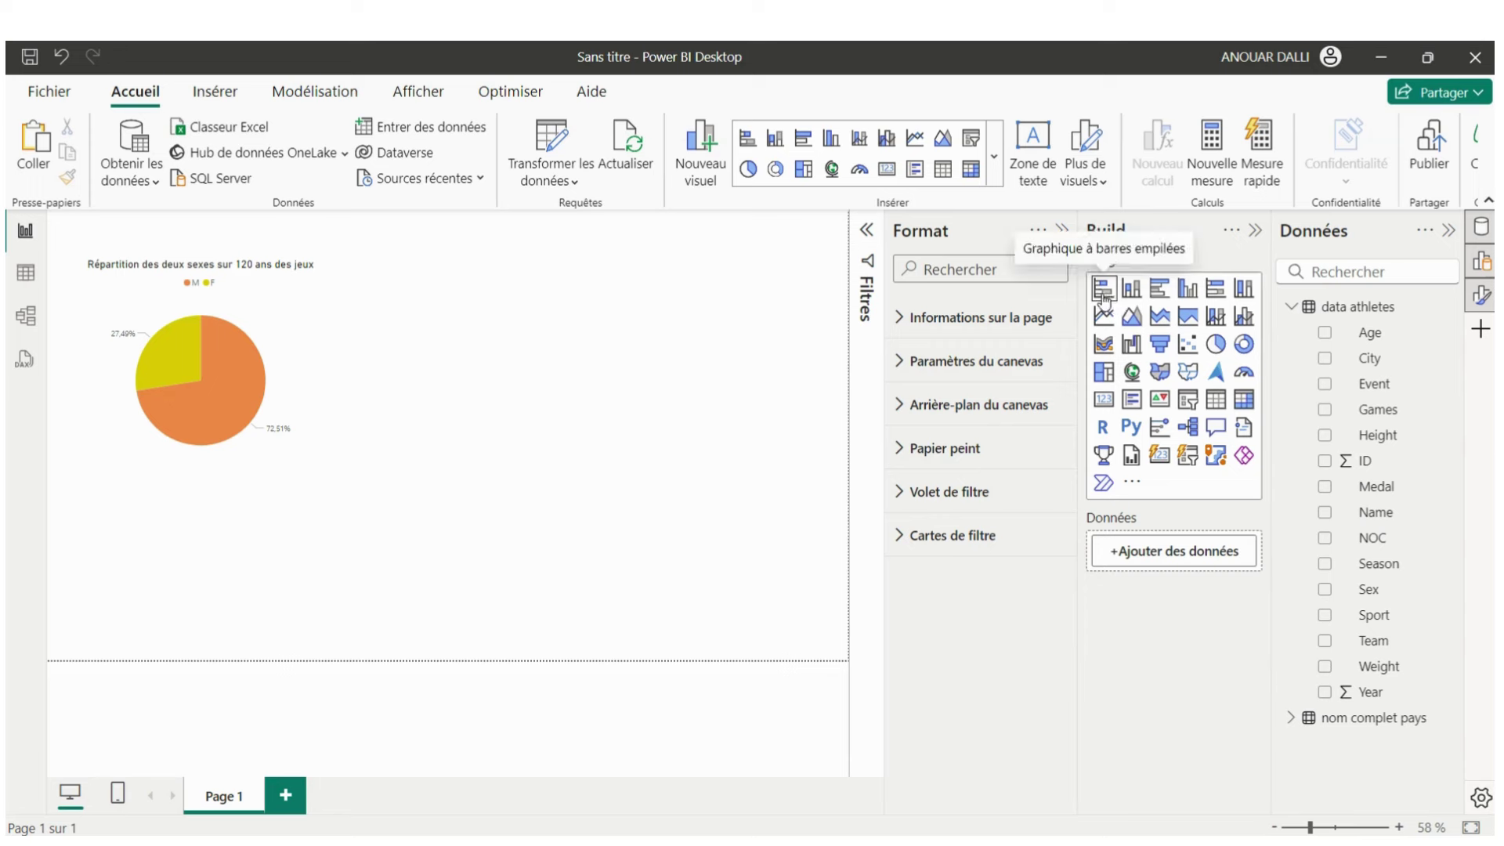
- Add a clustered bar chart with region on Axe Y and Medal count on Axe X
left_click(1161, 291)
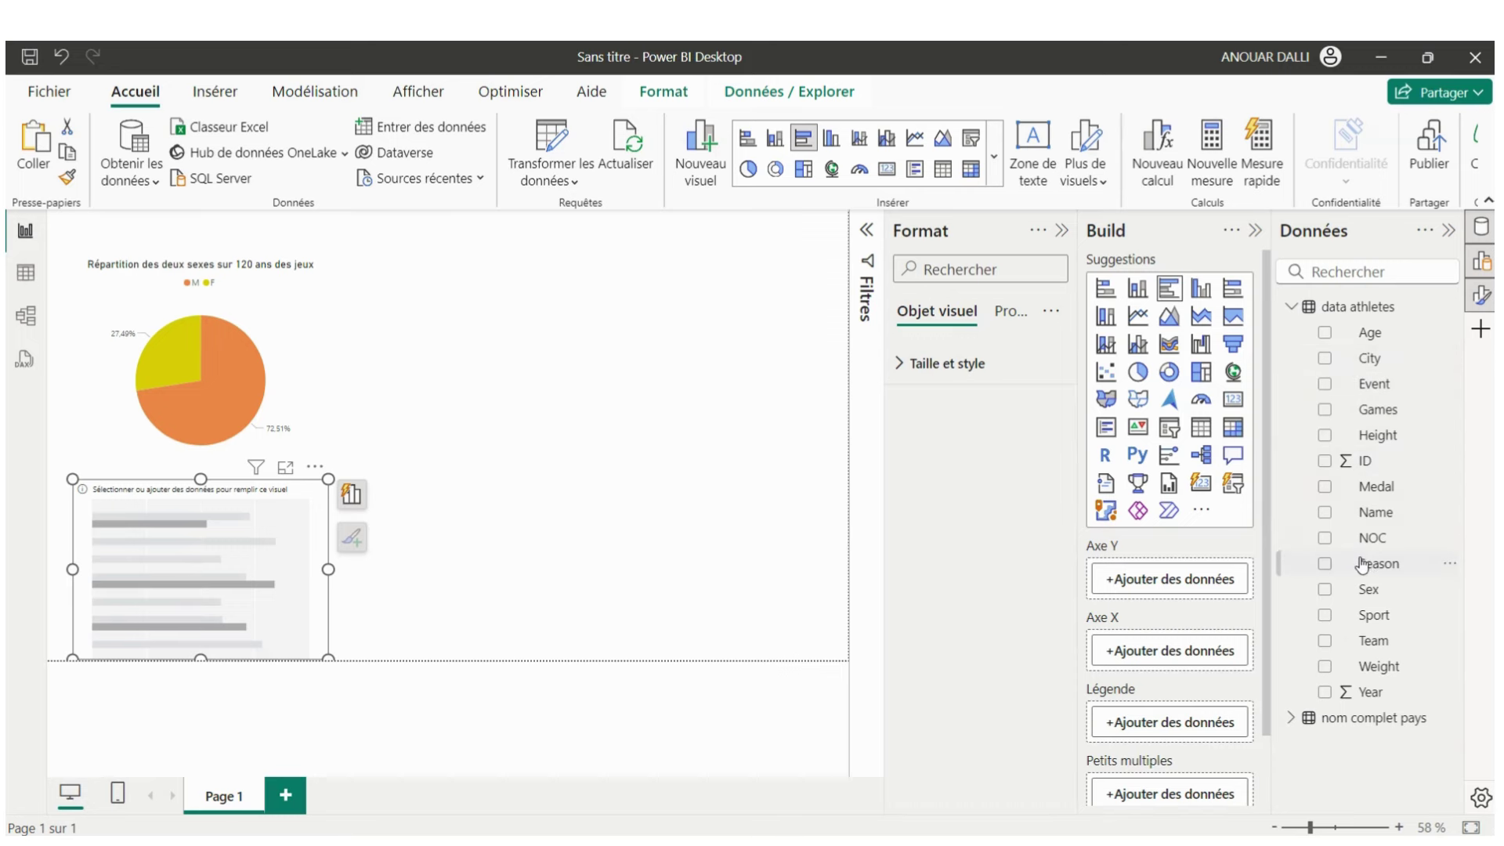
left_click(1292, 719)
mouse_move(1377, 769)
left_mouse_down()
mouse_move(1168, 609)
mouse_move(1161, 583)
left_mouse_up()
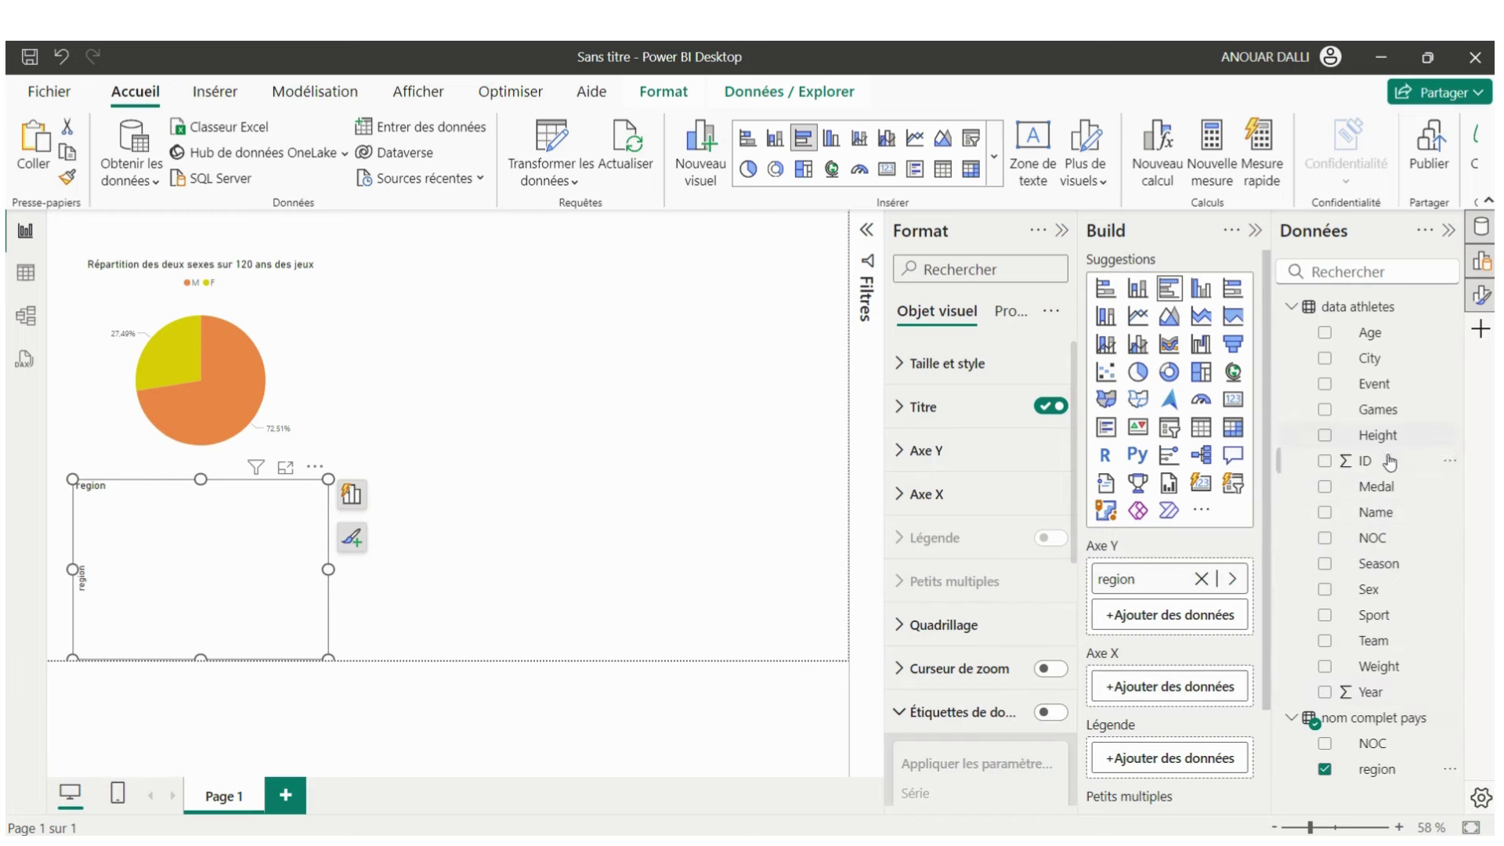
left_click_drag(1376, 486, 1152, 683)
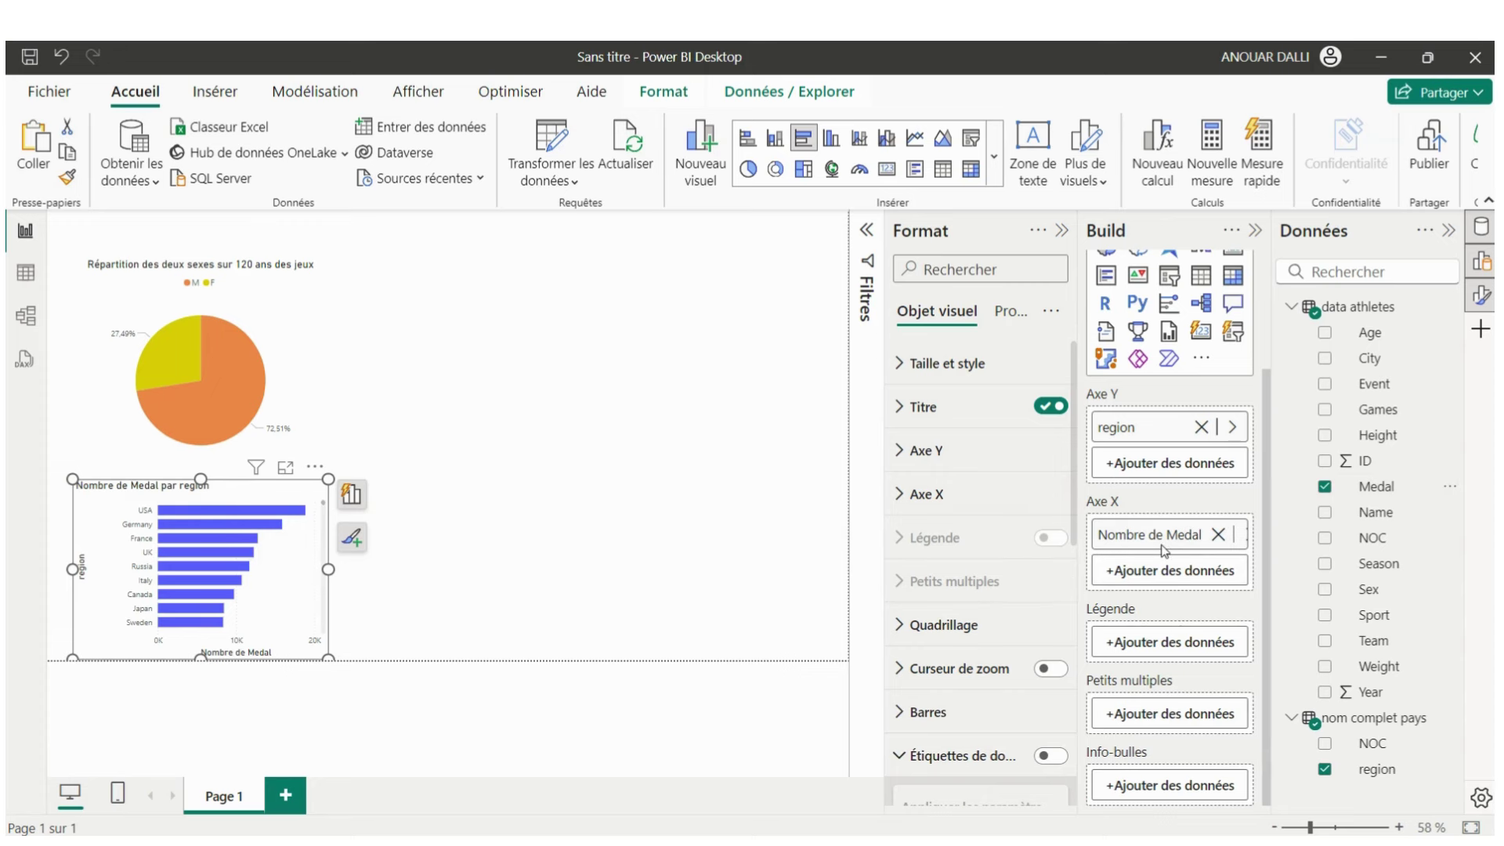
- Keep Medal summarized as Nombre (count) and expand the bar chart's Filtres pane
left_click(1247, 536)
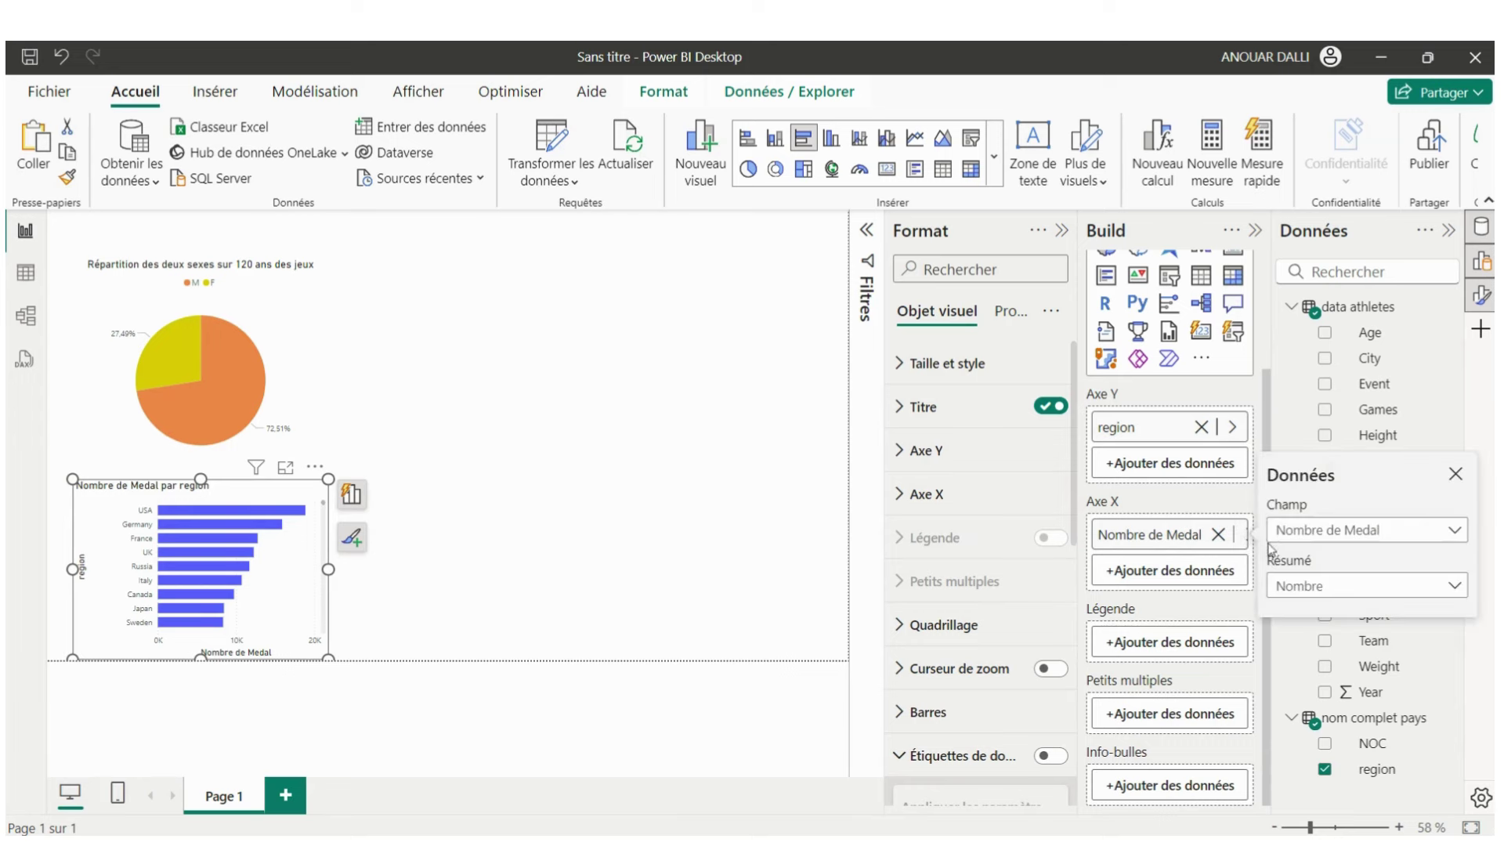
left_click(1454, 587)
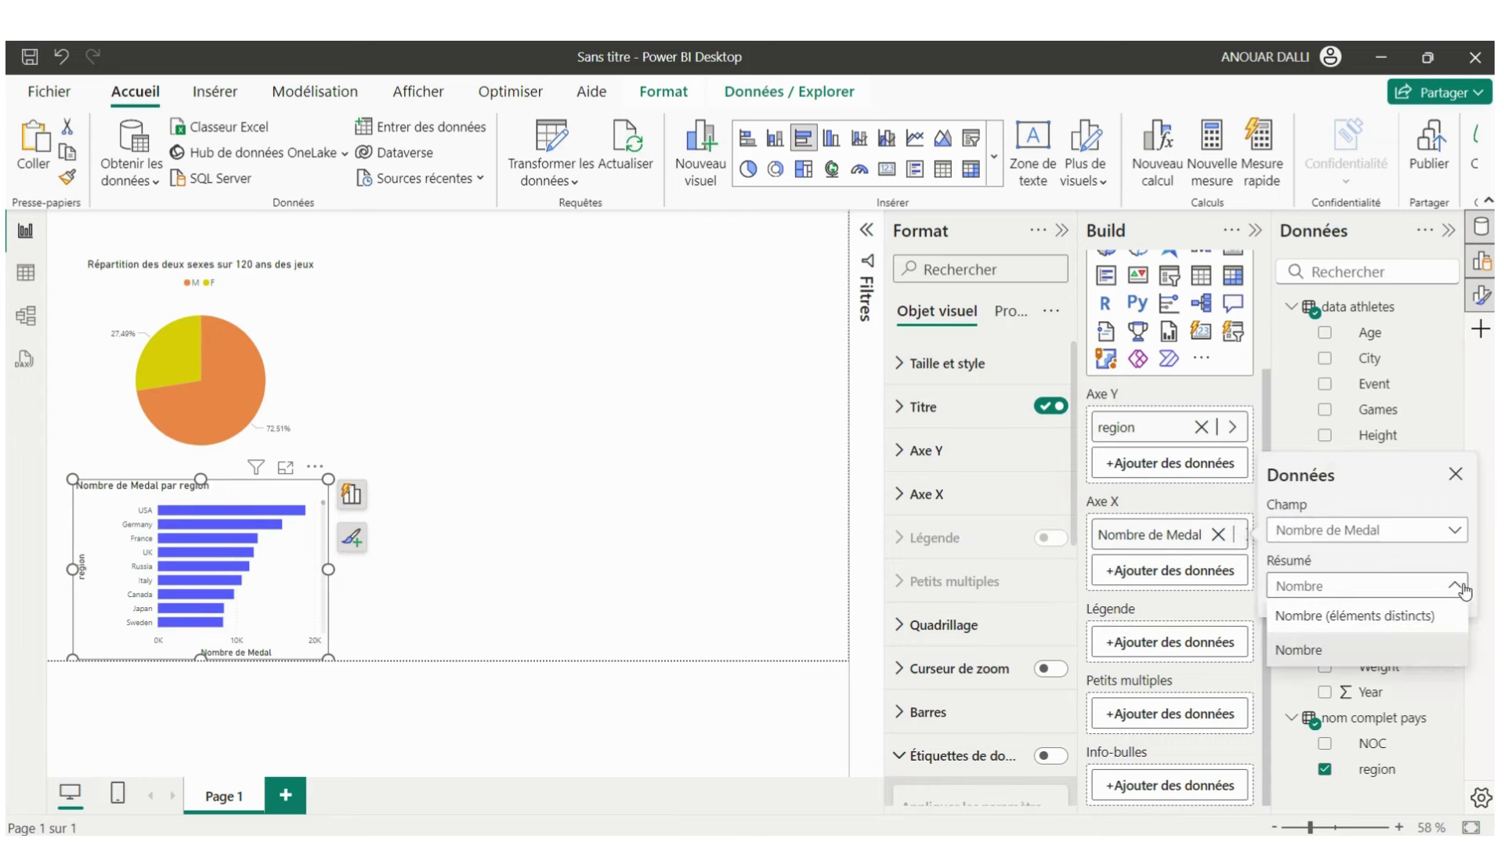
left_click(1336, 650)
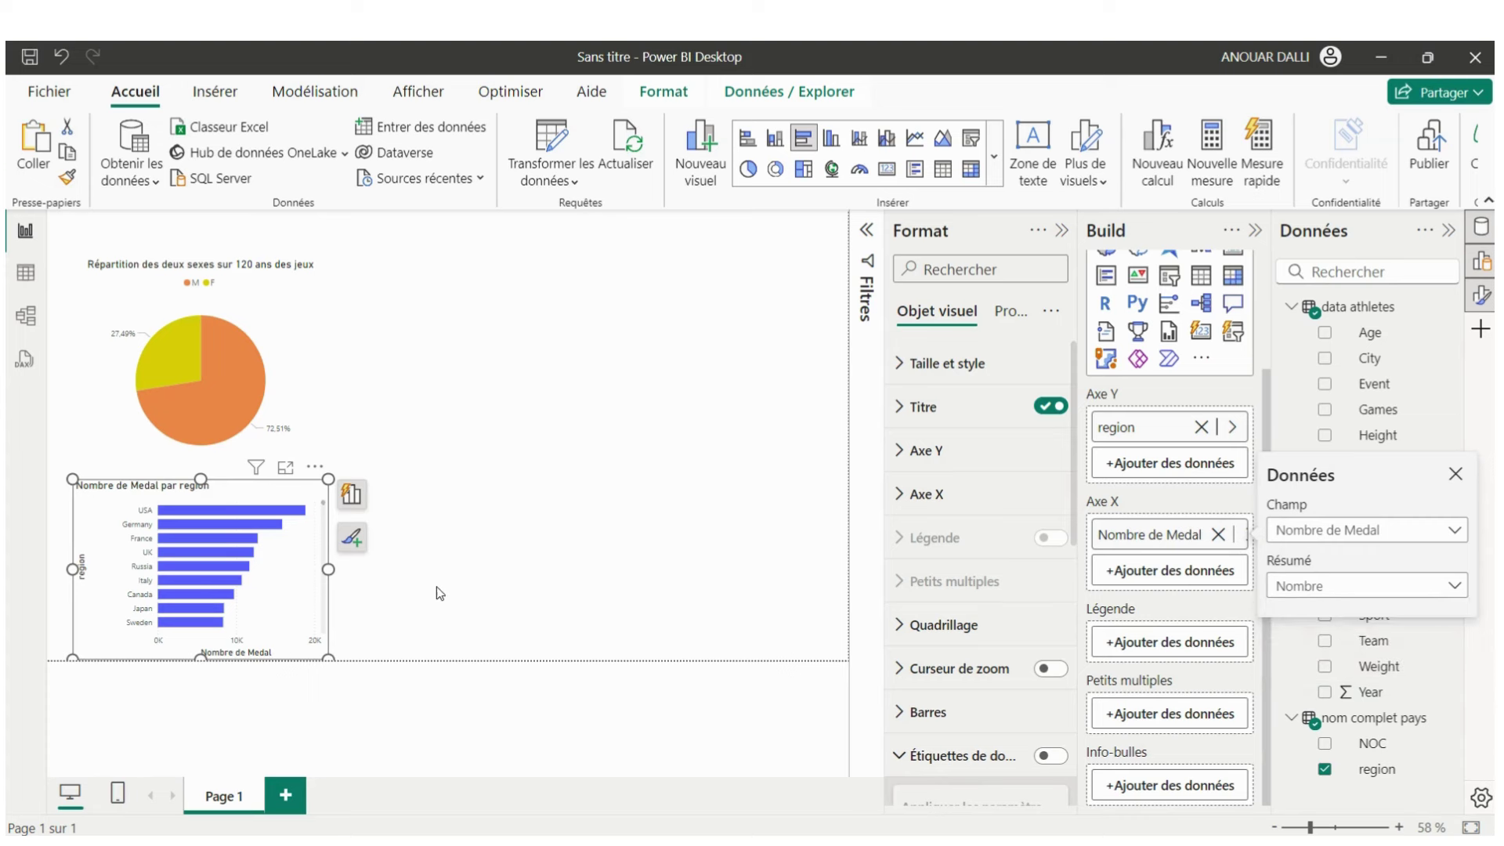
key("Escape")
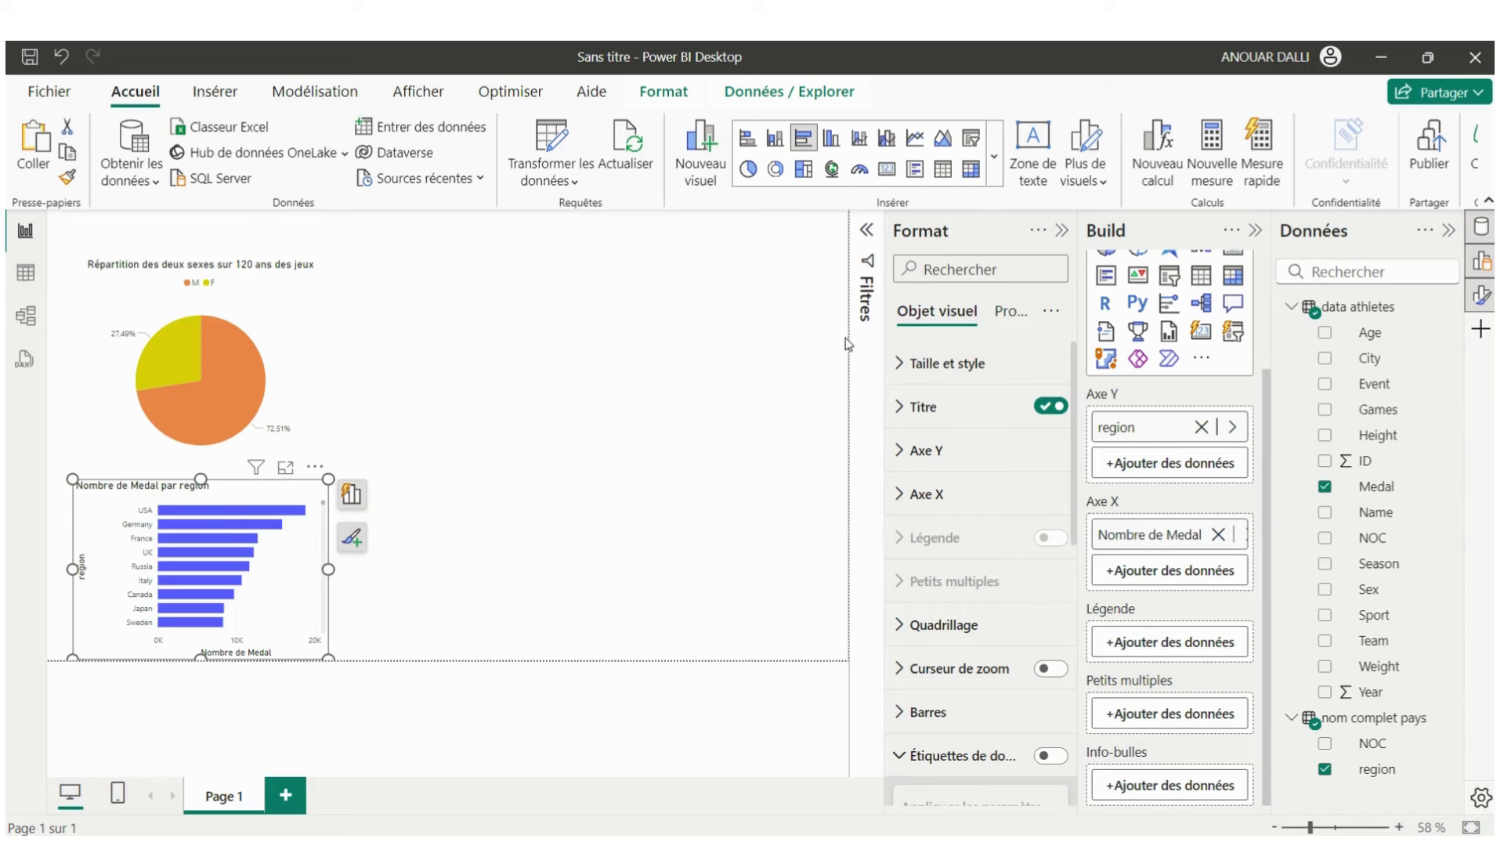
left_click(867, 235)
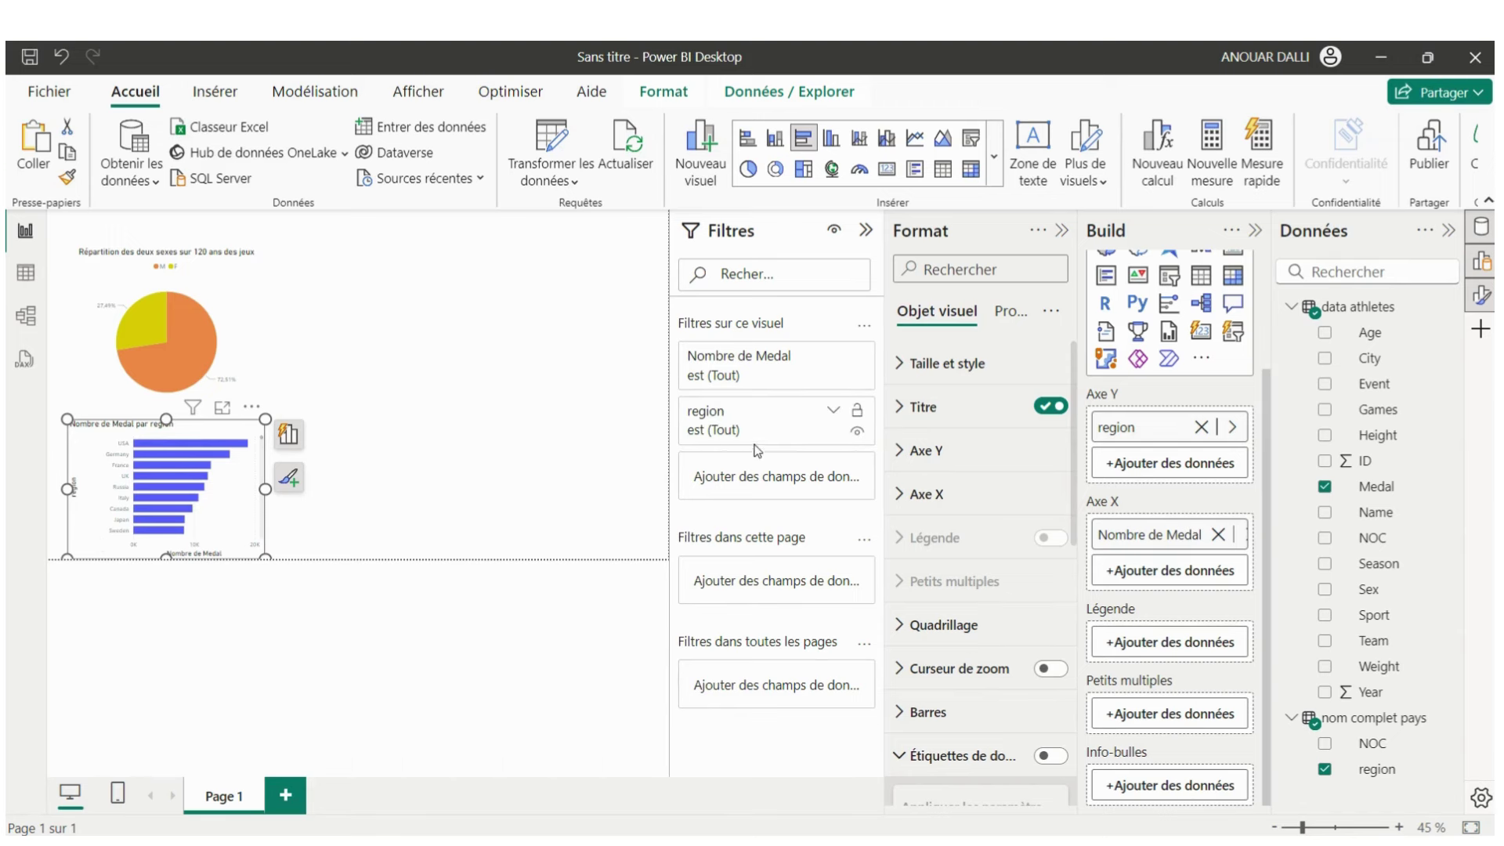
- Filter region to the top 5 (N premiers) by count of Medal and apply it
mouse_move(775, 420)
left_click(824, 419)
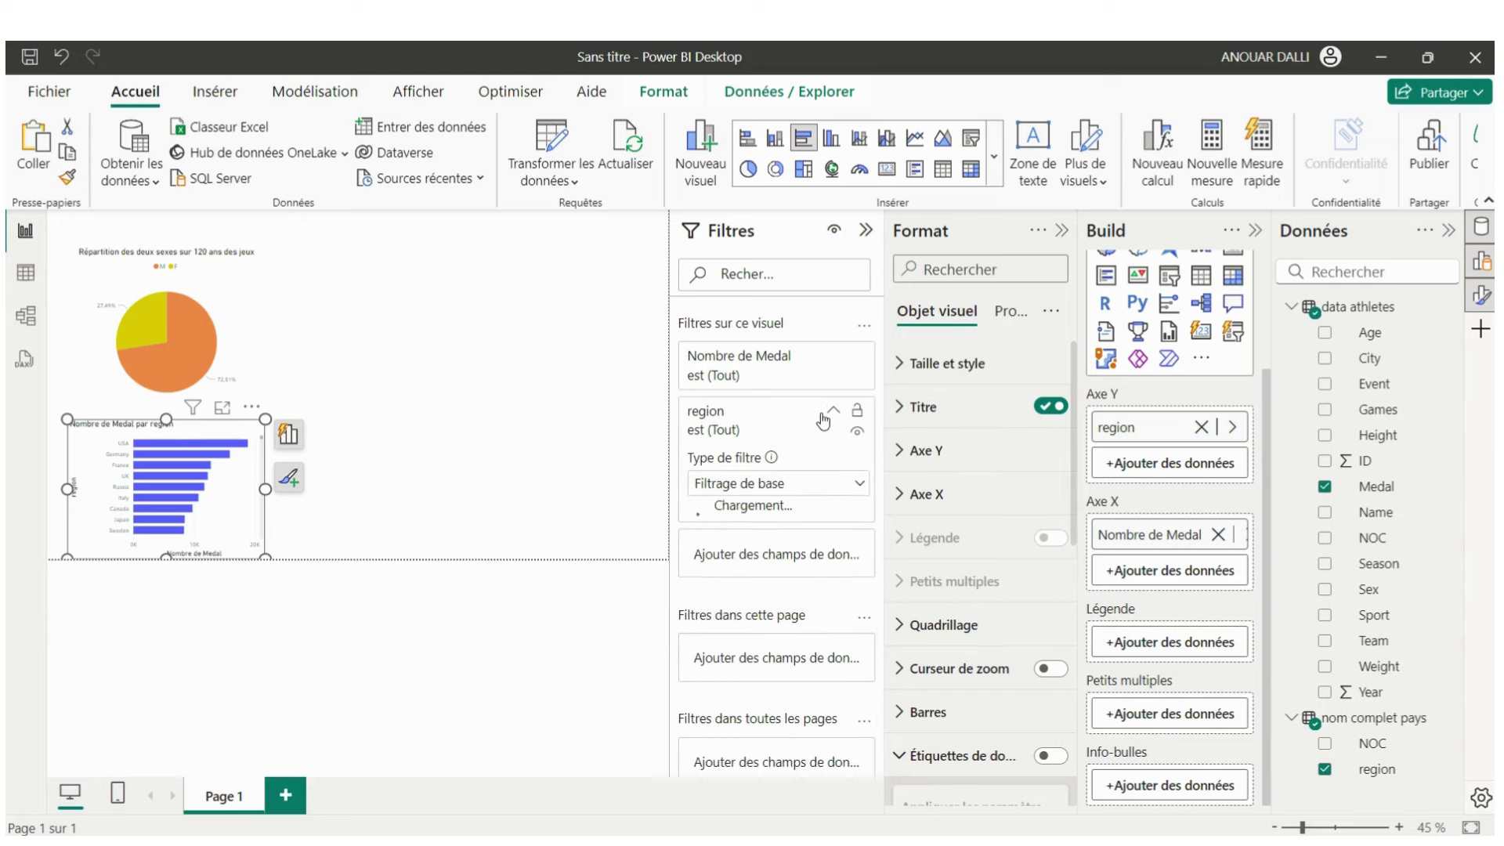
left_click(861, 486)
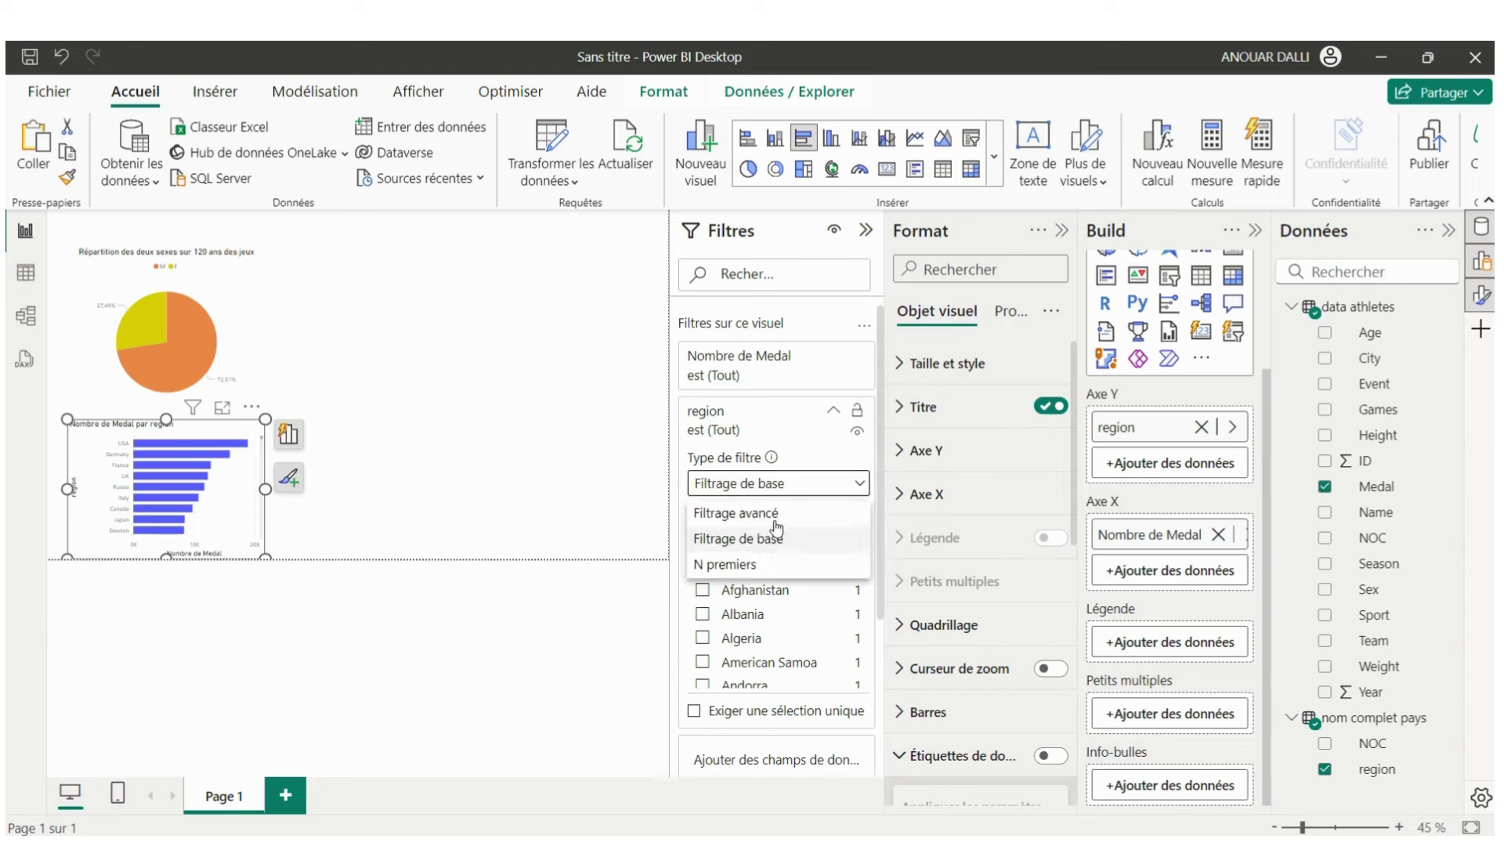
left_click(767, 569)
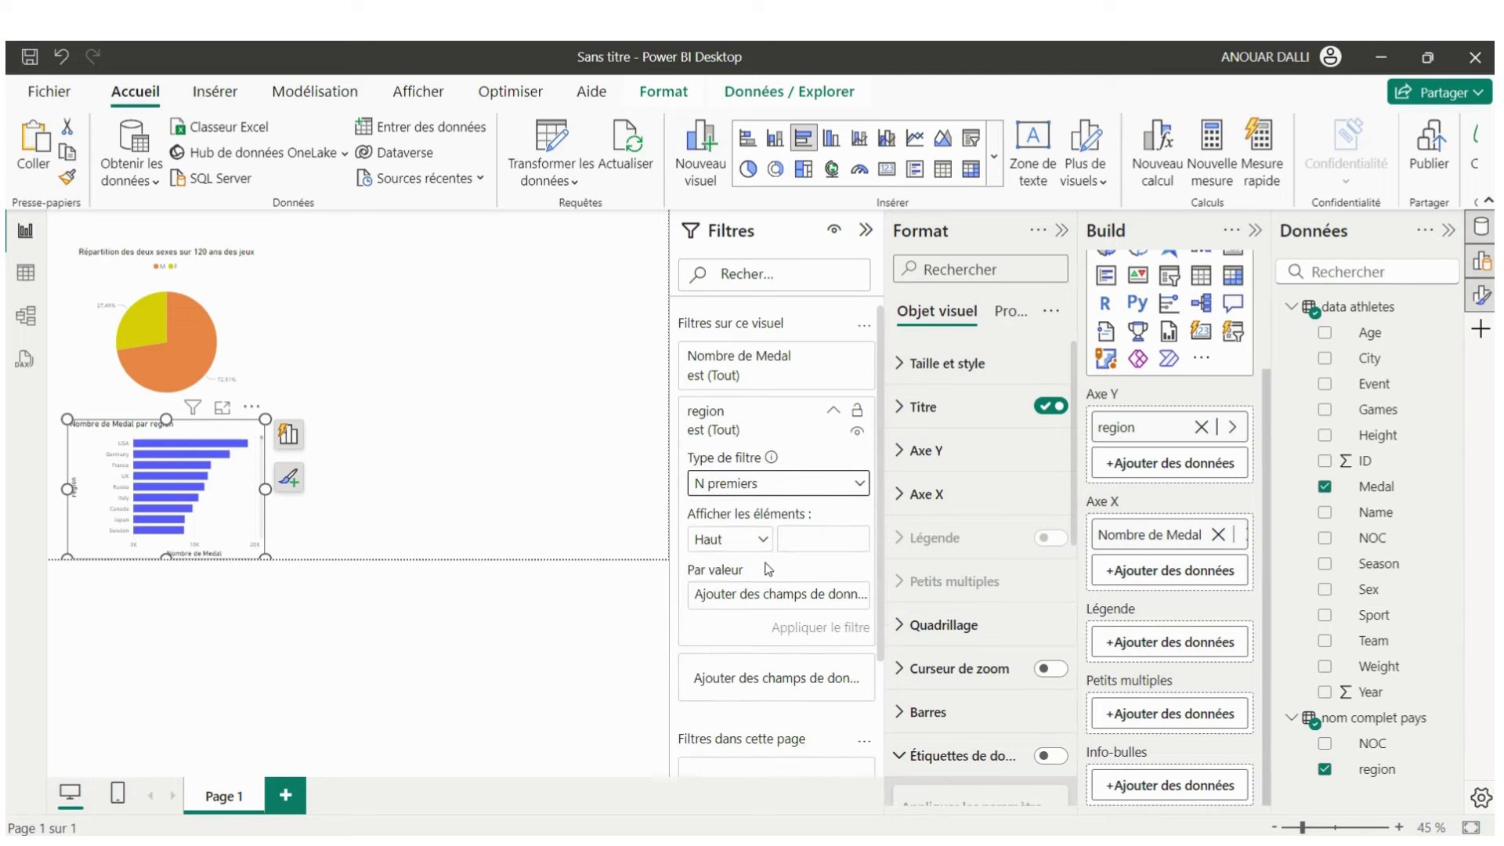
left_click(819, 541)
type("5")
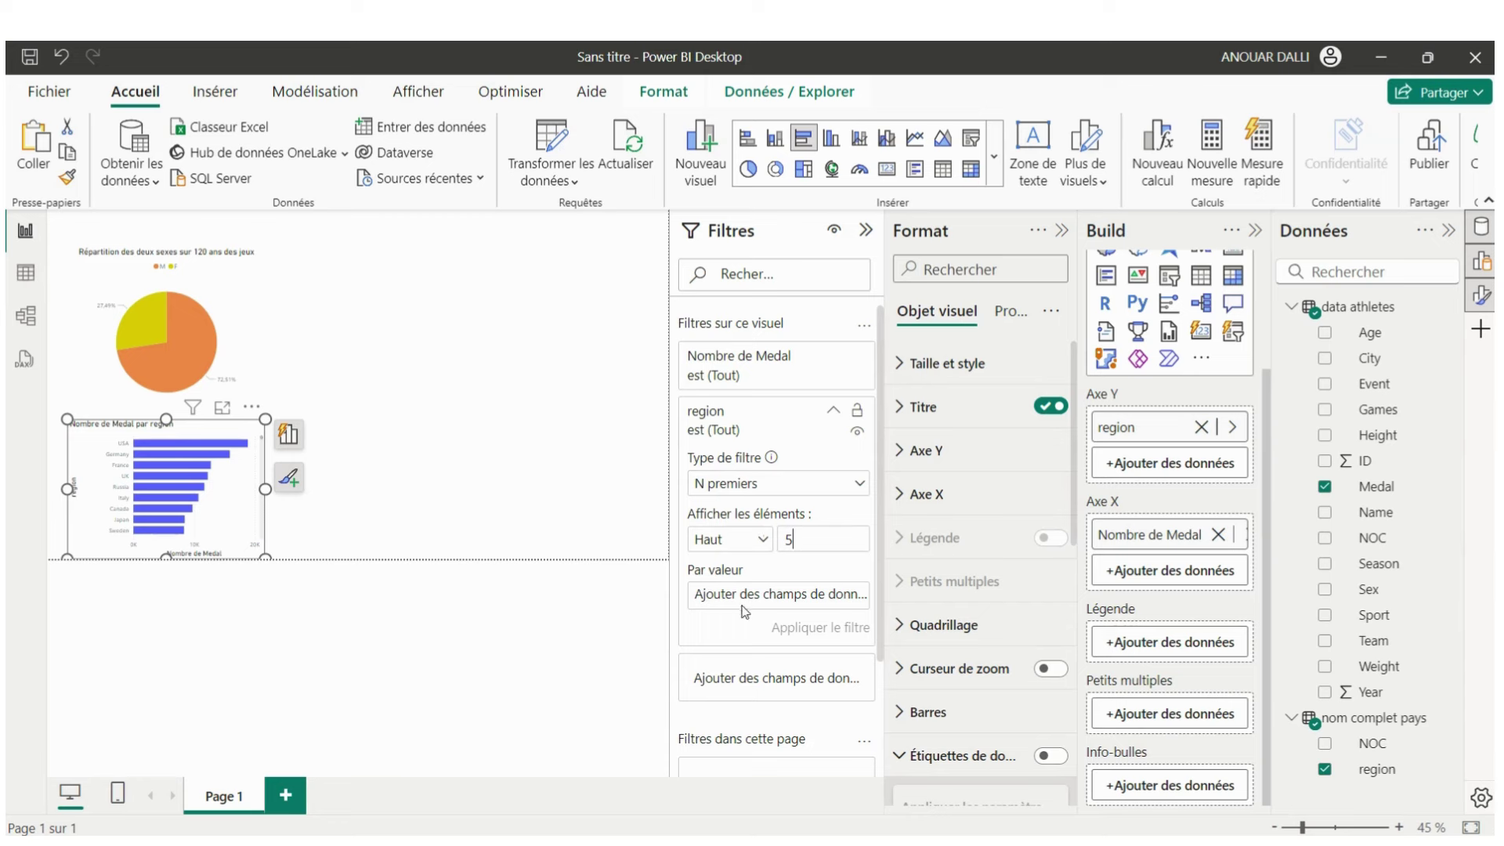
mouse_move(1379, 487)
left_mouse_down()
mouse_move(985, 542)
mouse_move(820, 596)
left_mouse_up()
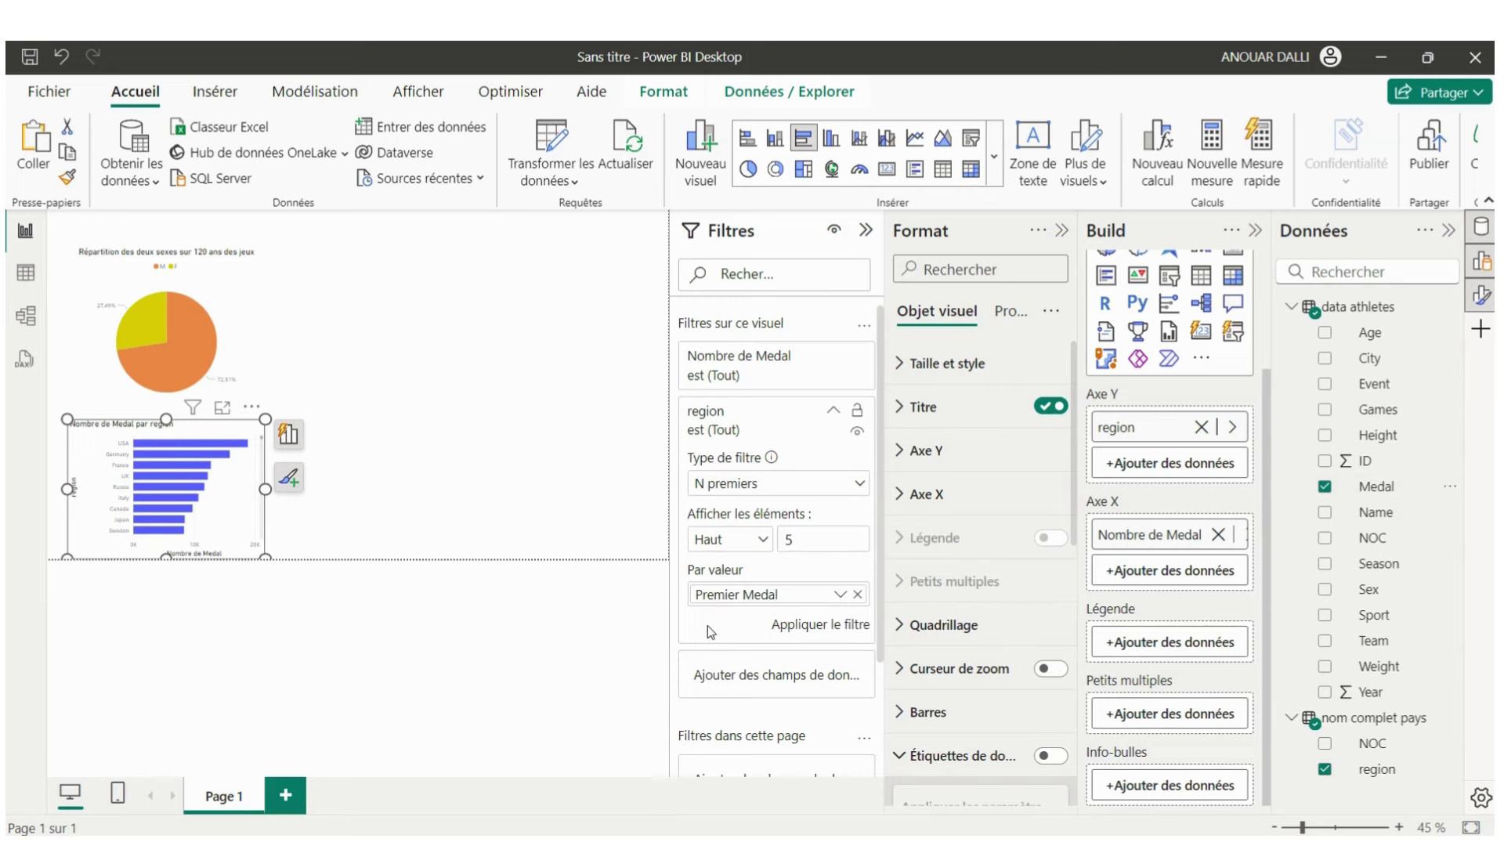
left_click(839, 596)
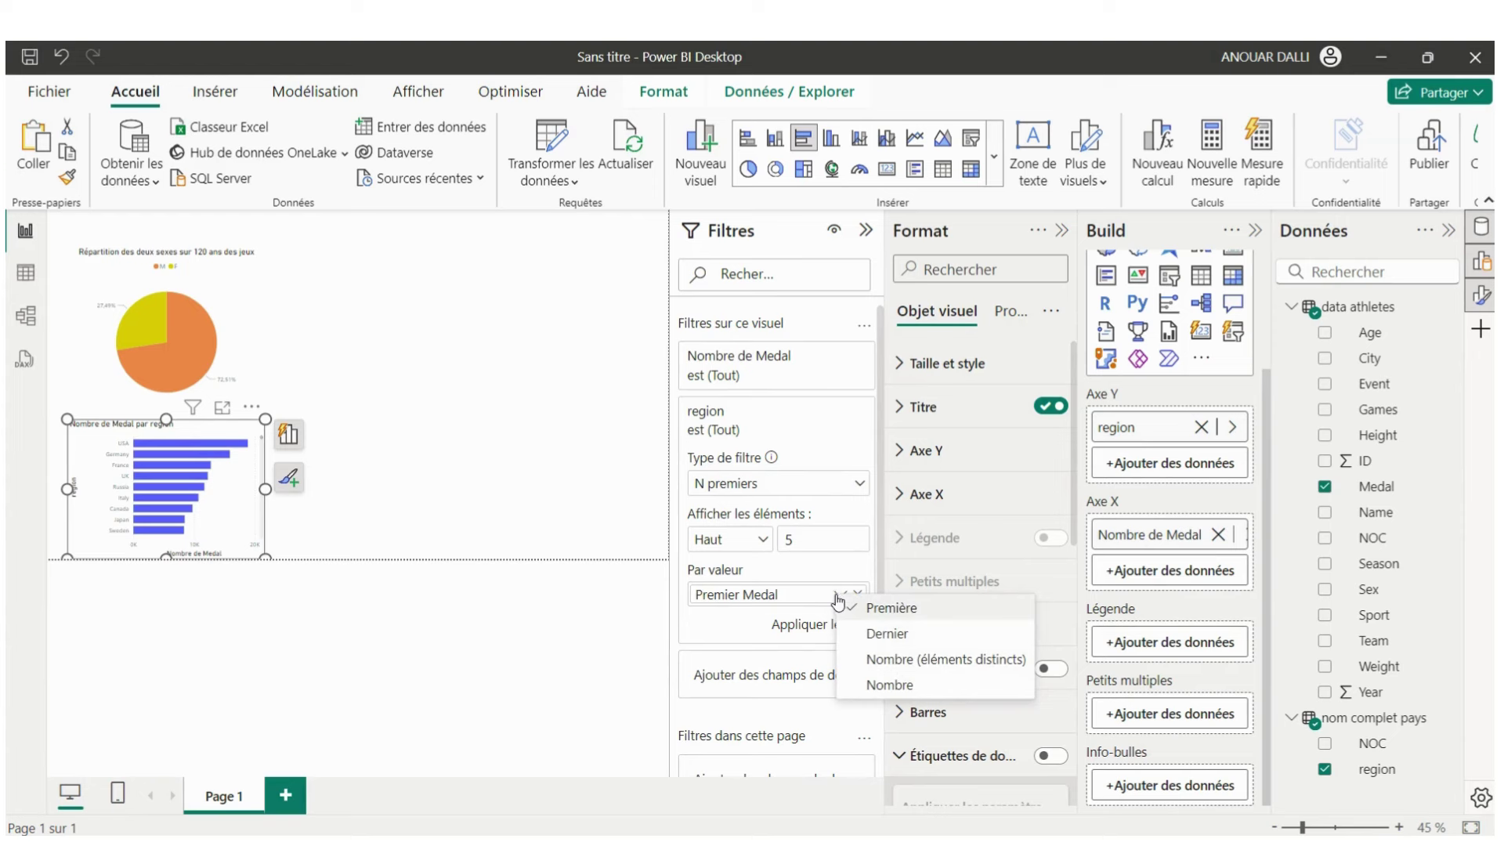
left_click(872, 686)
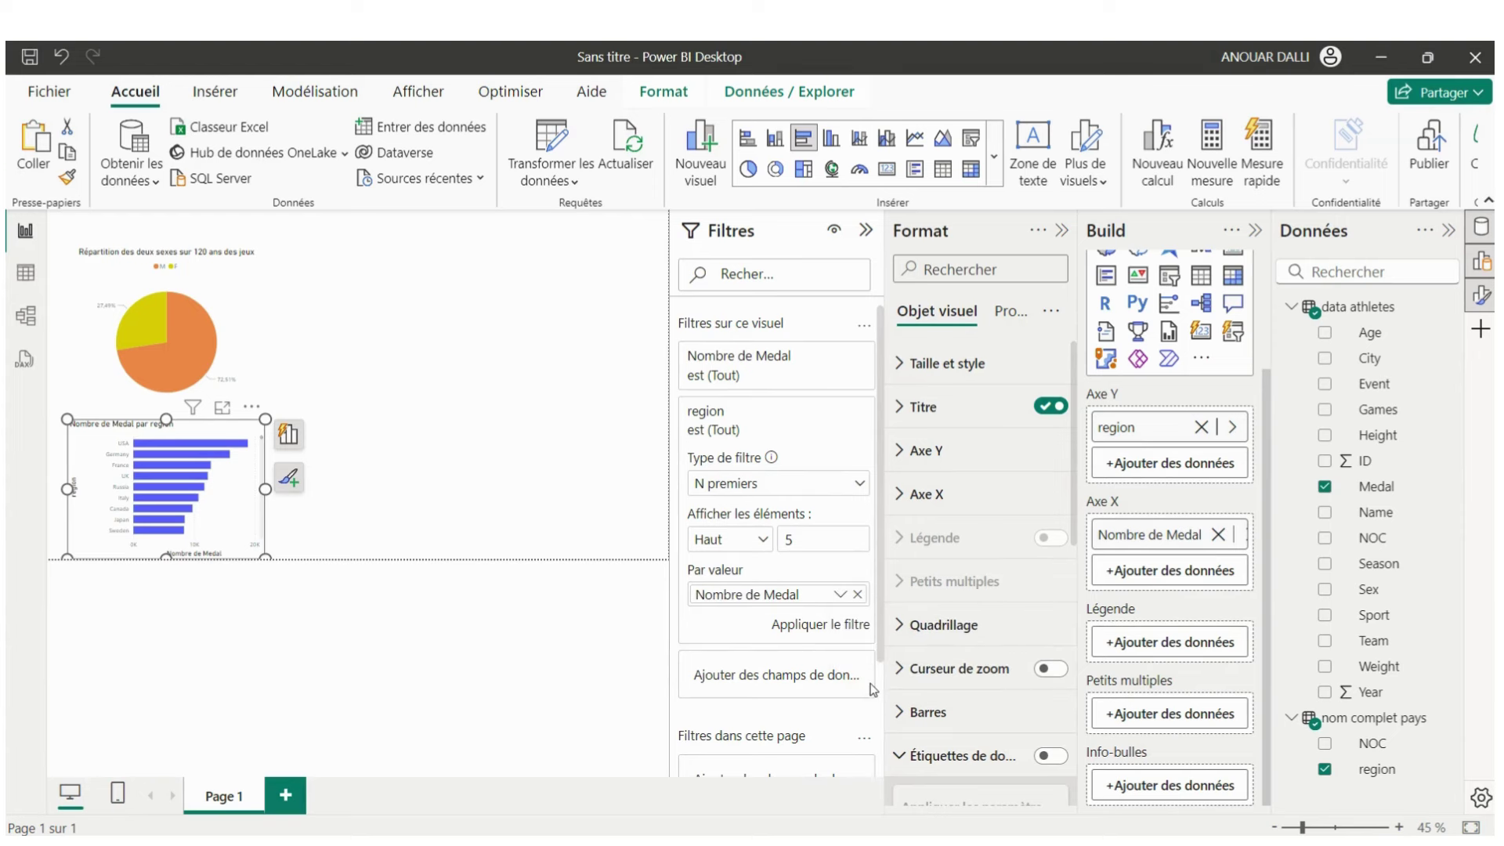
left_click(807, 629)
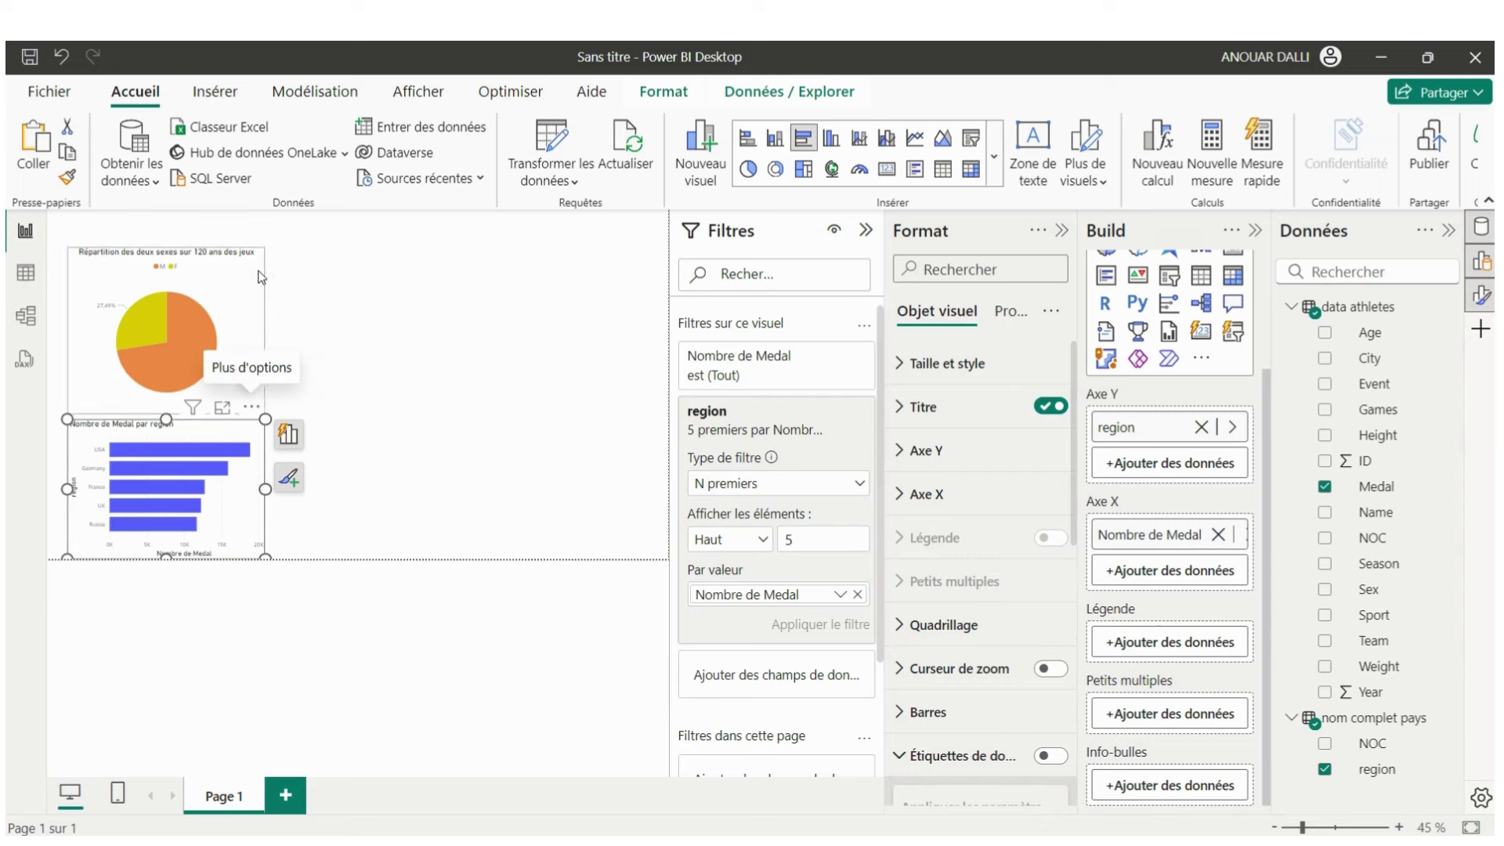
- Widen the pie chart slightly and shorten it from the bottom
mouse_move(166, 329)
left_click(252, 296)
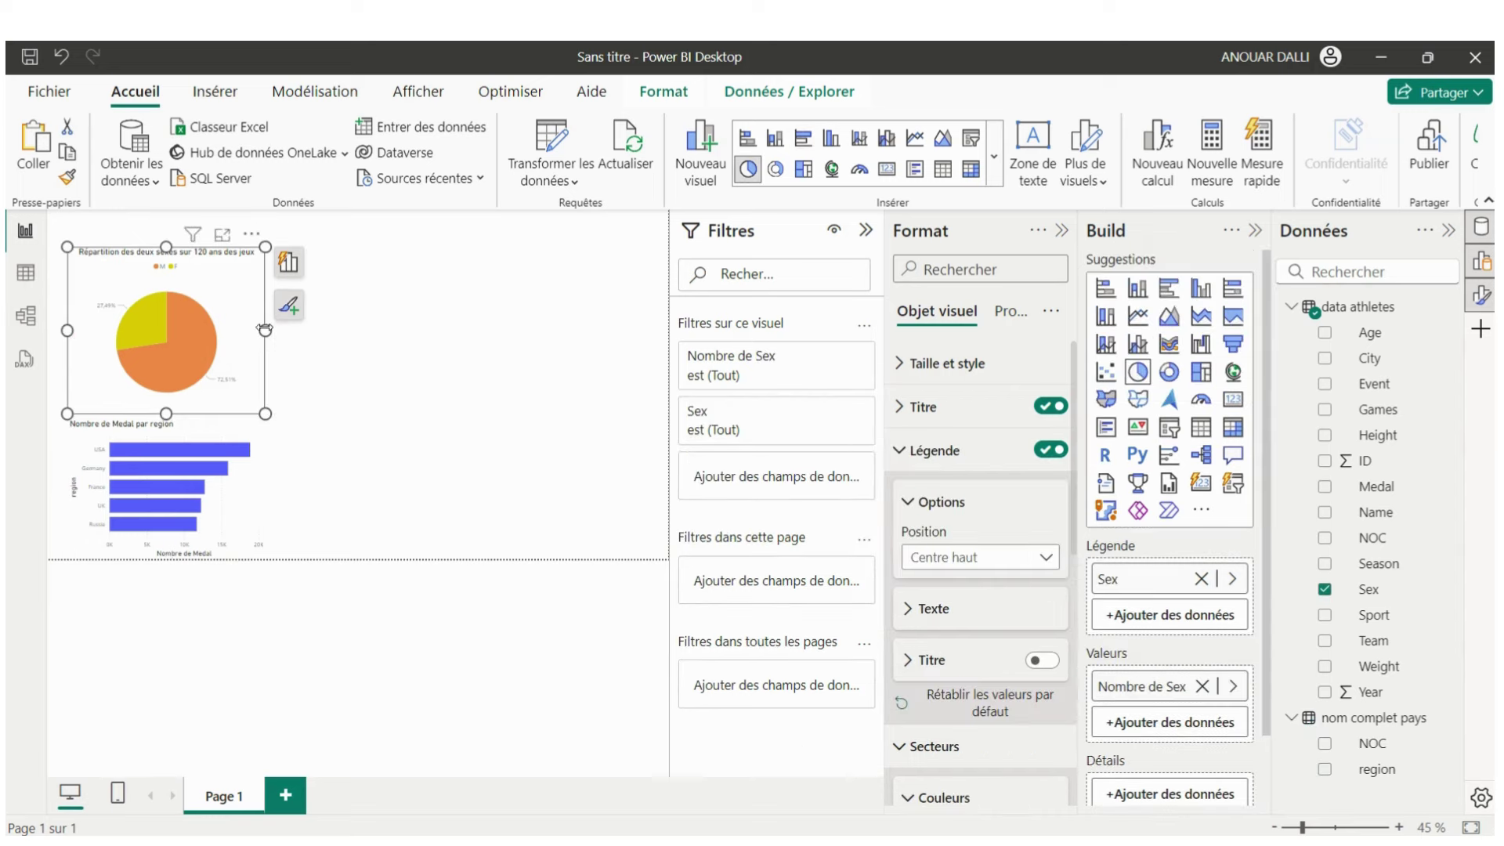
left_click_drag(266, 329, 283, 330)
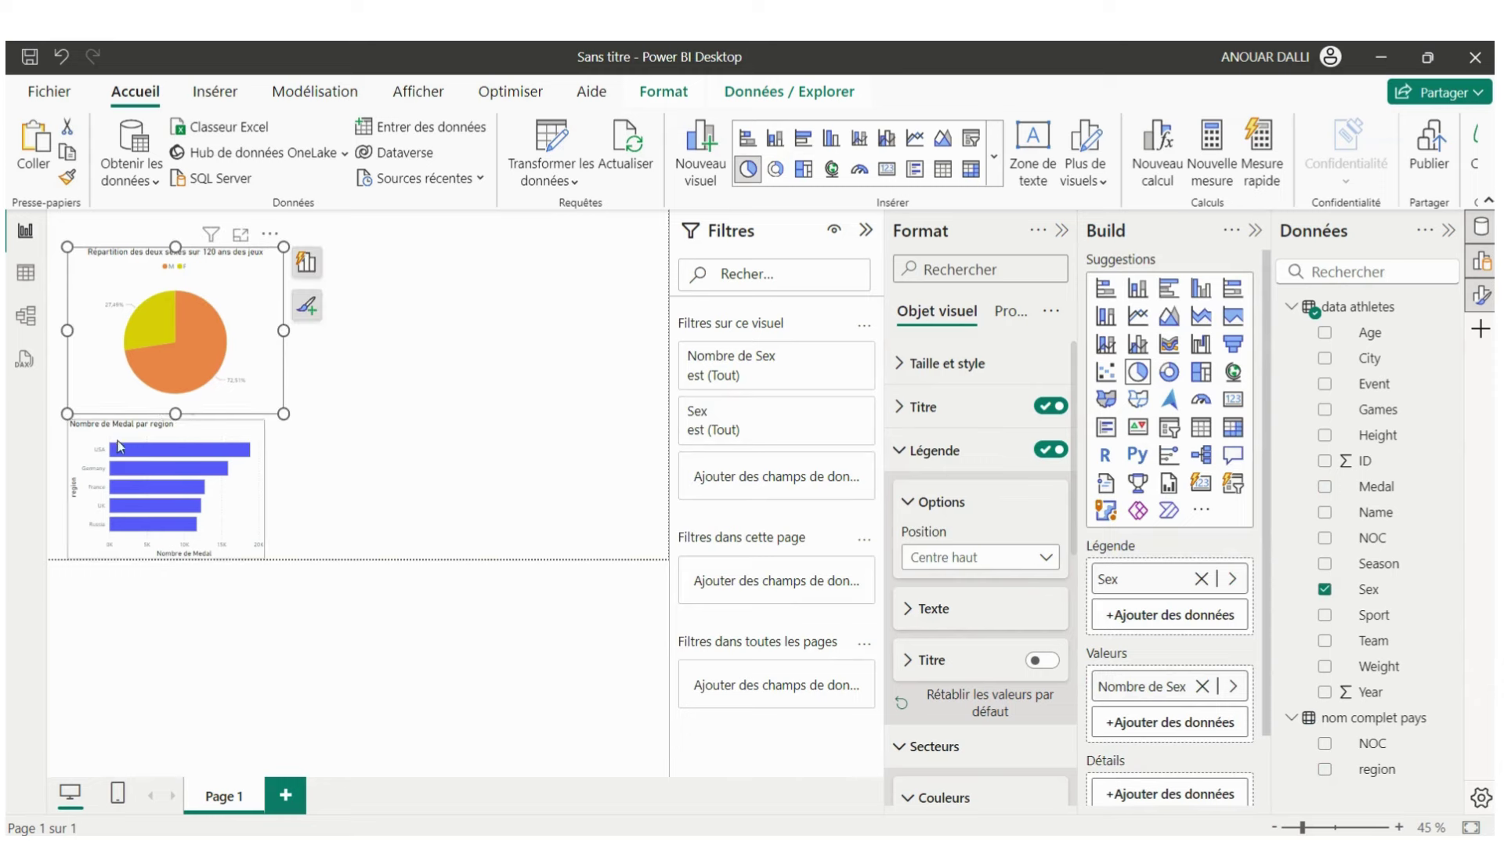
left_click_drag(175, 413, 174, 398)
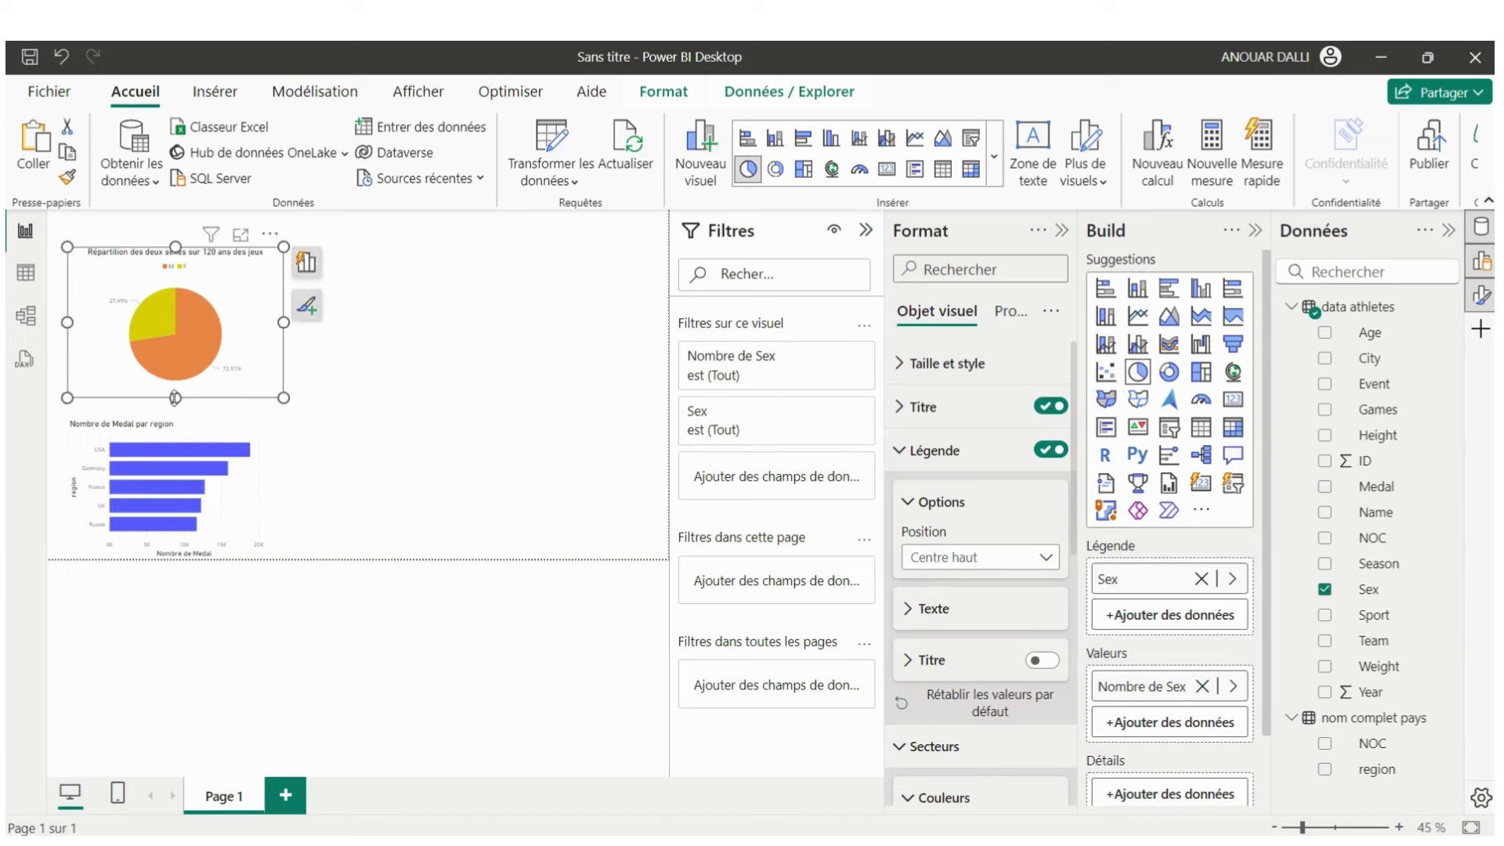
- Make the medal bar chart taller and widen it to match the pie chart
left_click(213, 426)
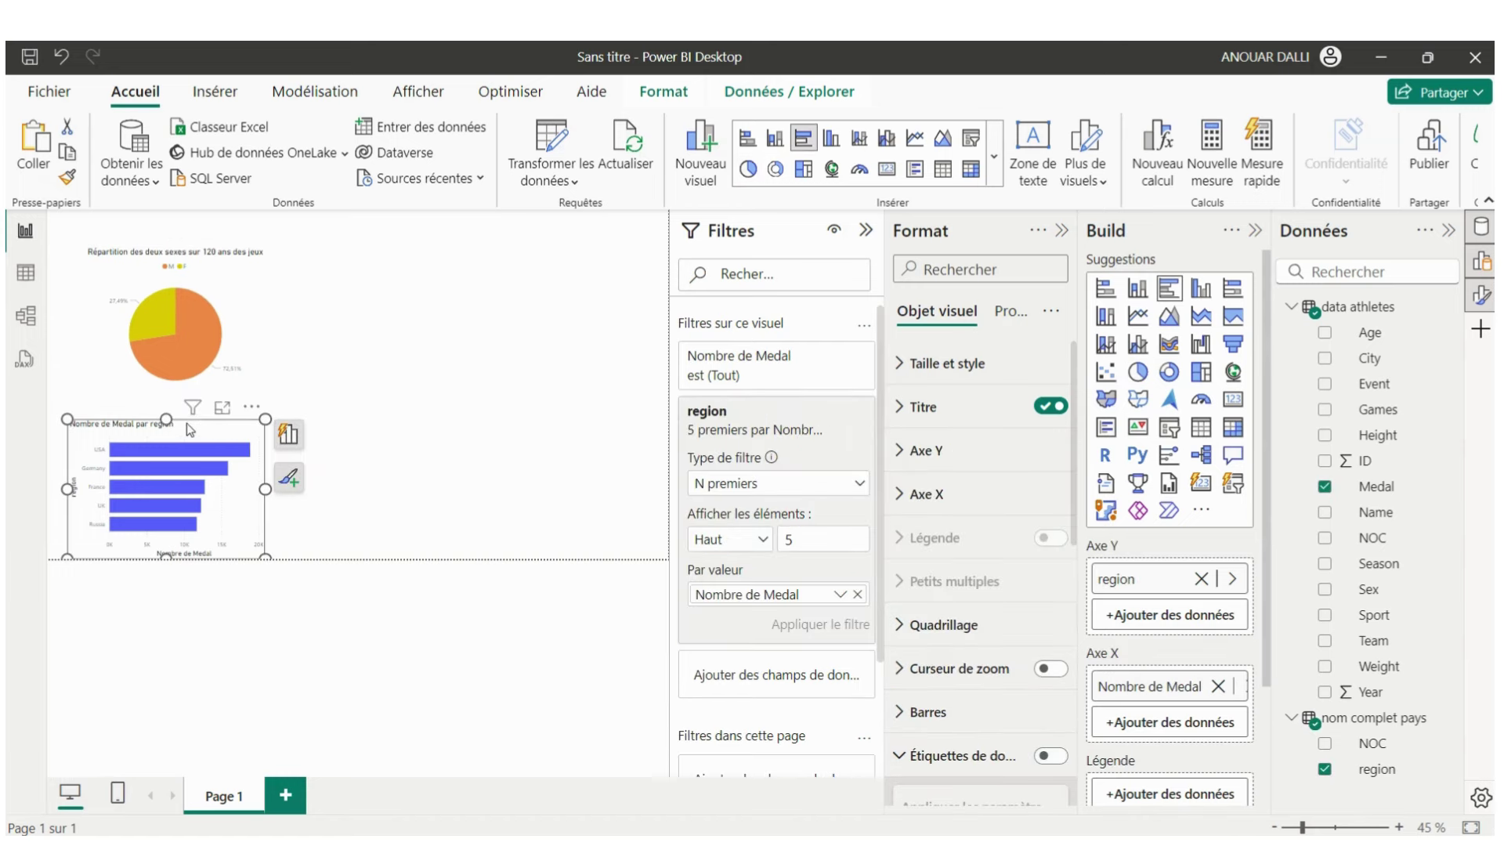
left_click_drag(166, 419, 166, 407)
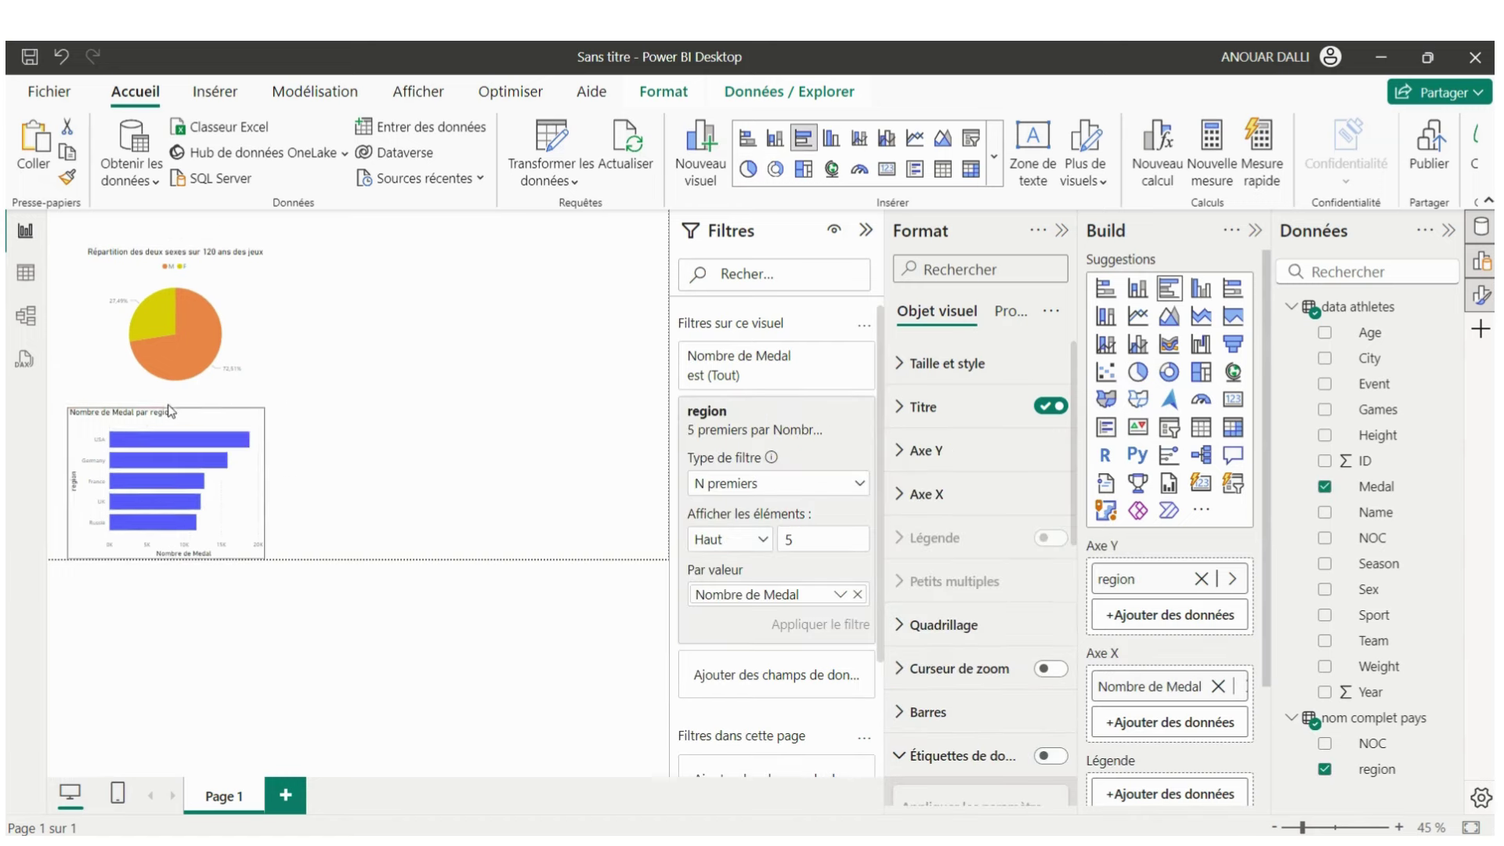
left_click_drag(264, 484, 282, 483)
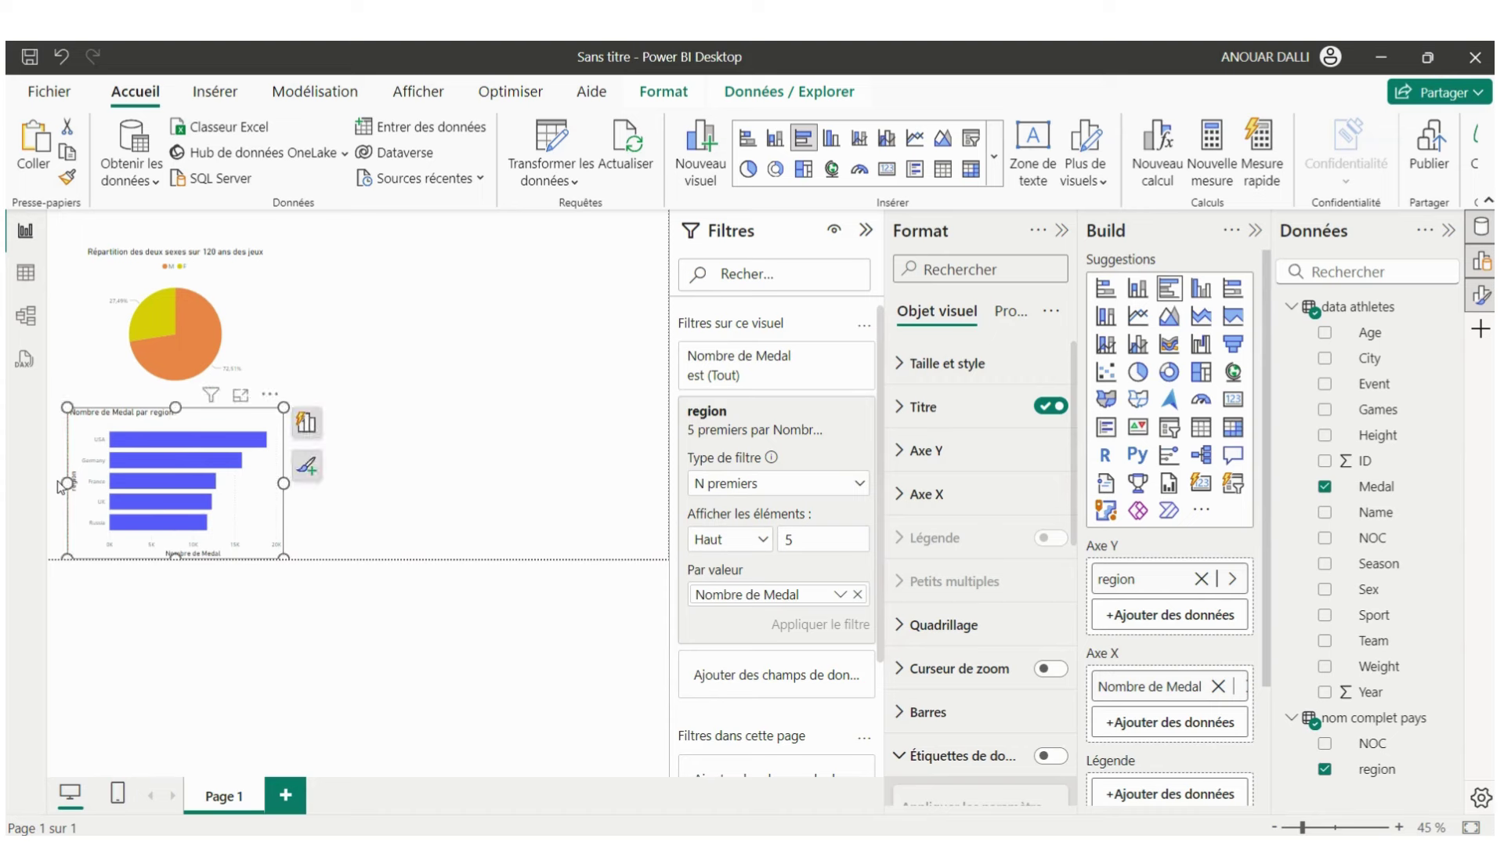
left_click(372, 537)
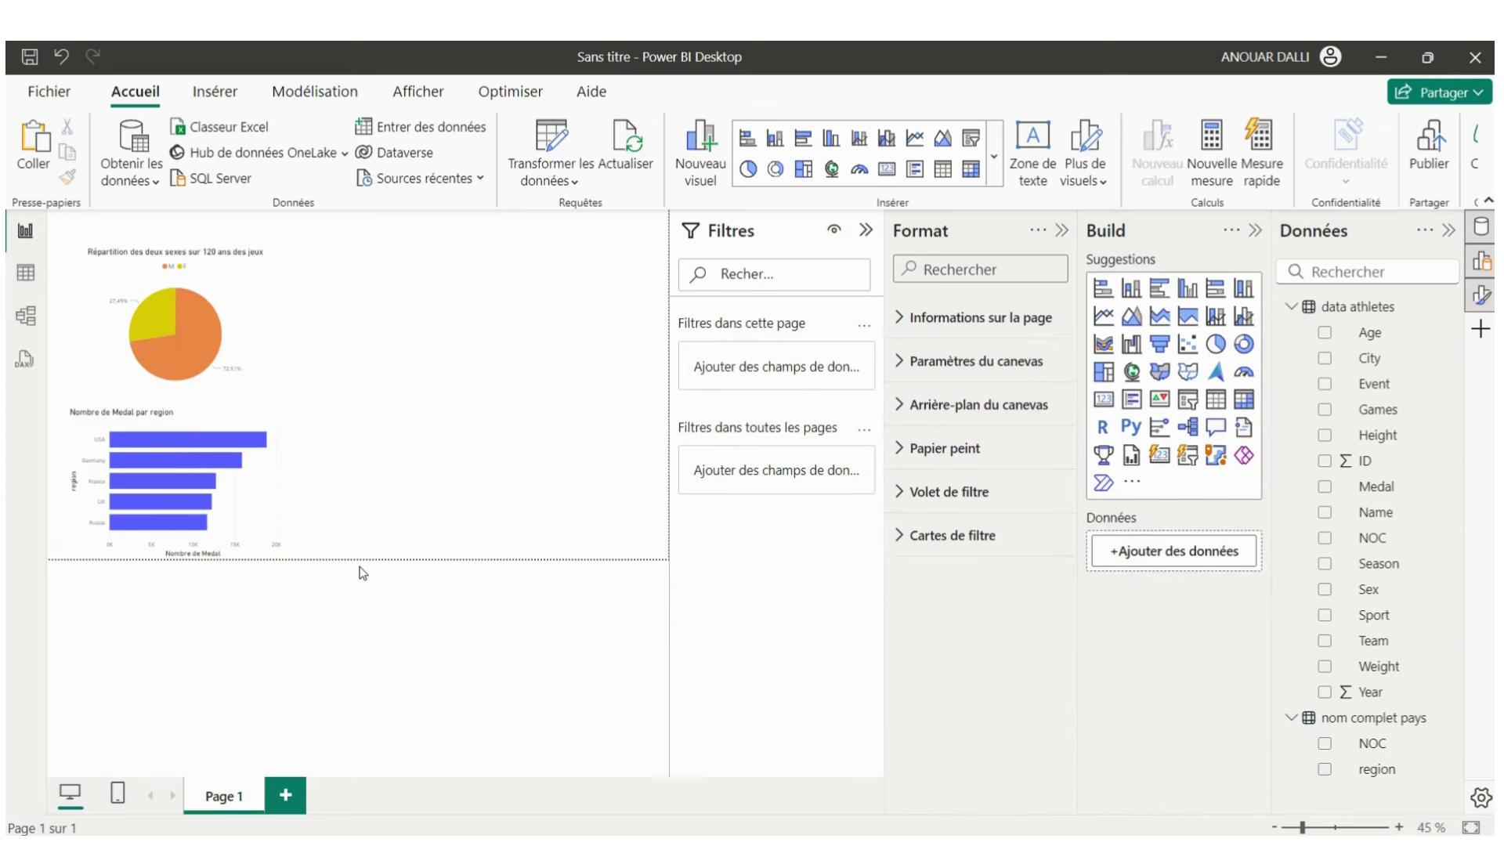
mouse_move(174, 480)
left_click(76, 550)
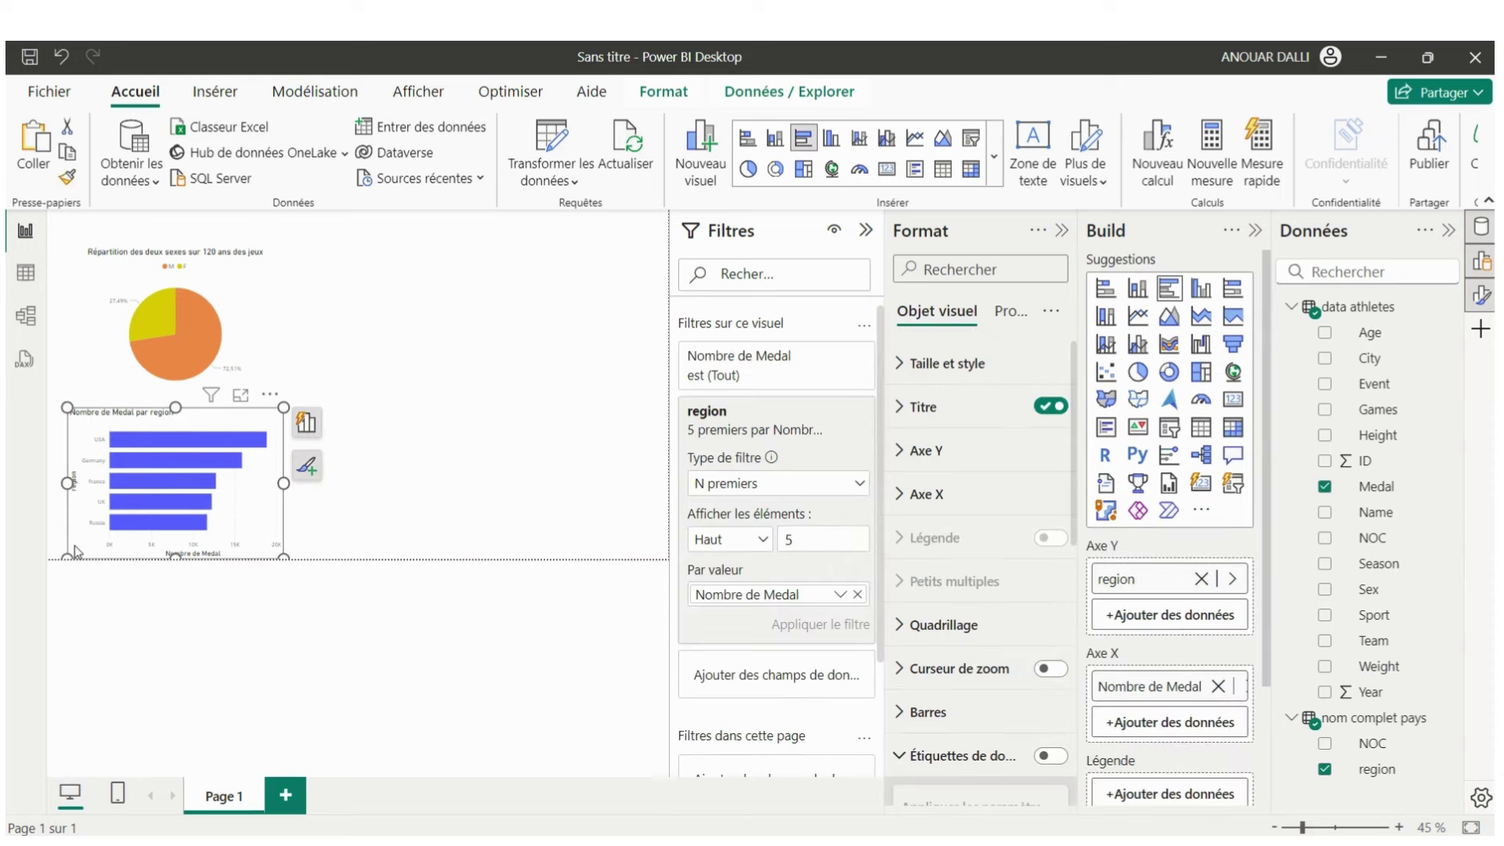
left_click(405, 444)
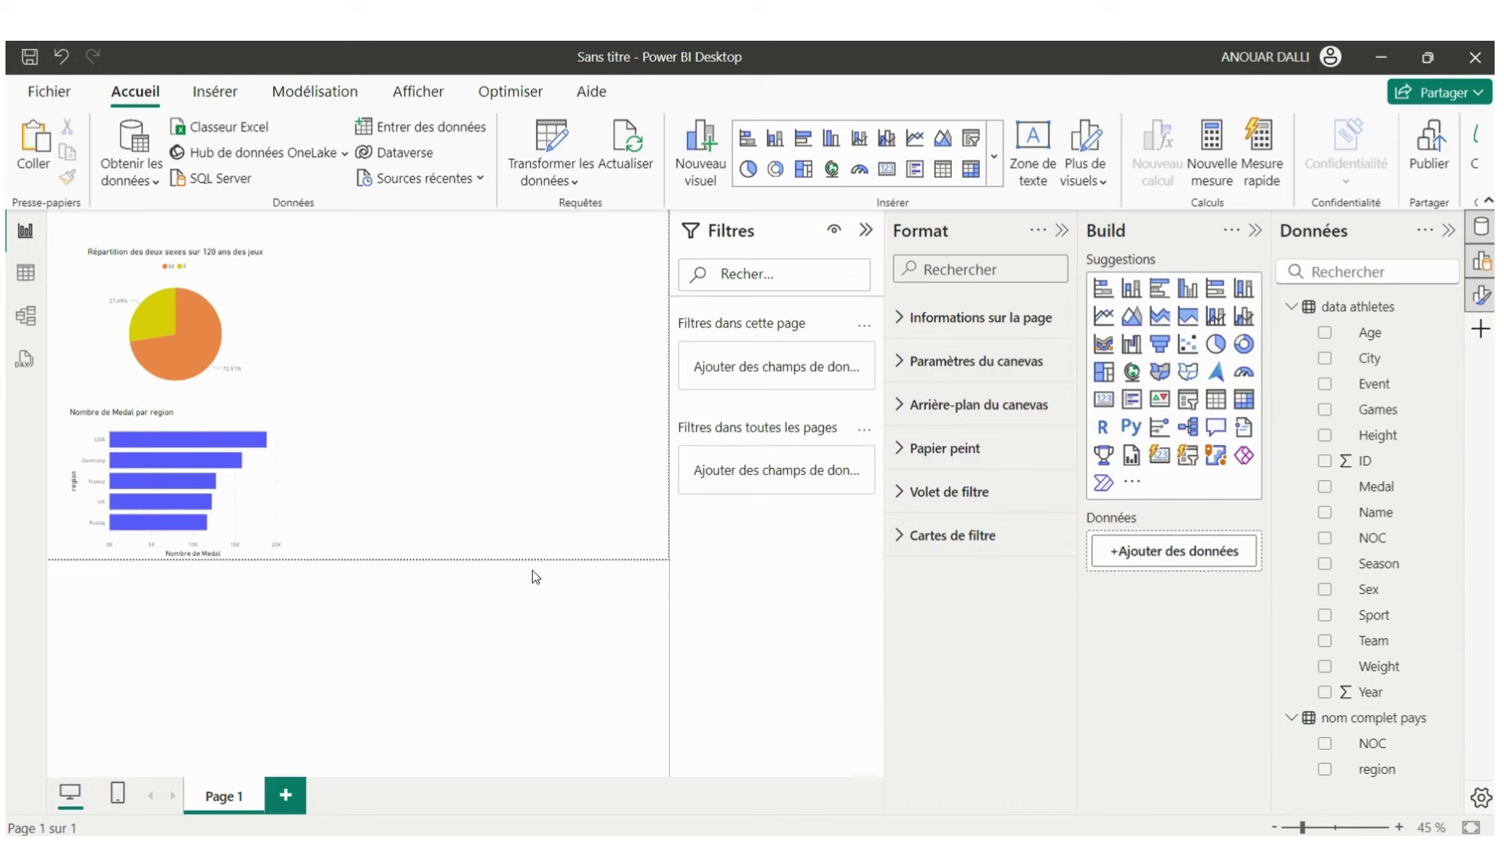
- Turn off the bar chart's X-axis title
mouse_move(177, 482)
left_click(83, 543)
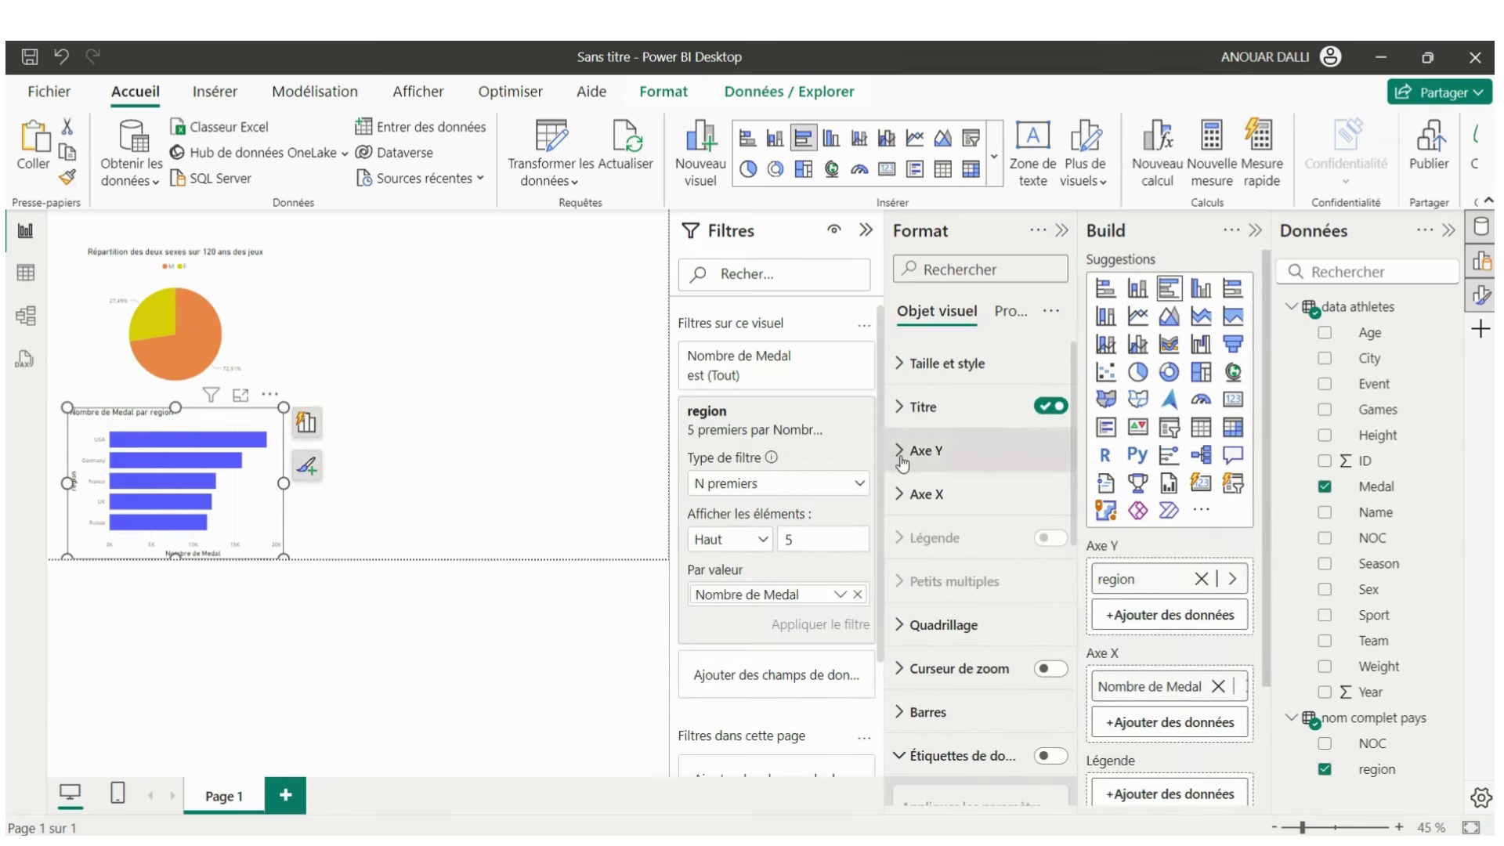
left_click(898, 497)
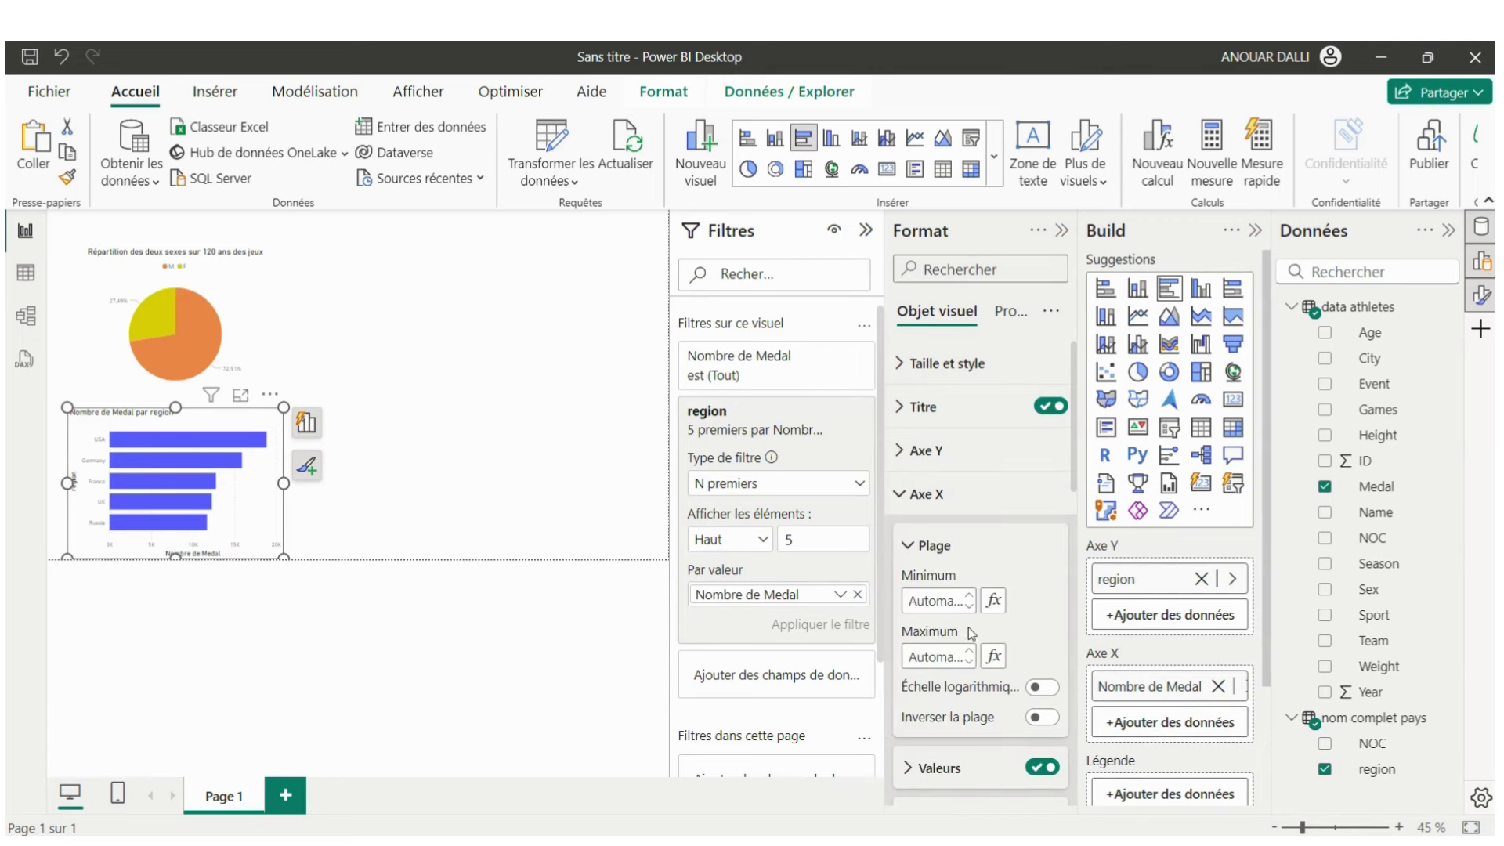
scroll(971, 633, "down", 2)
scroll(971, 633, "down", 2)
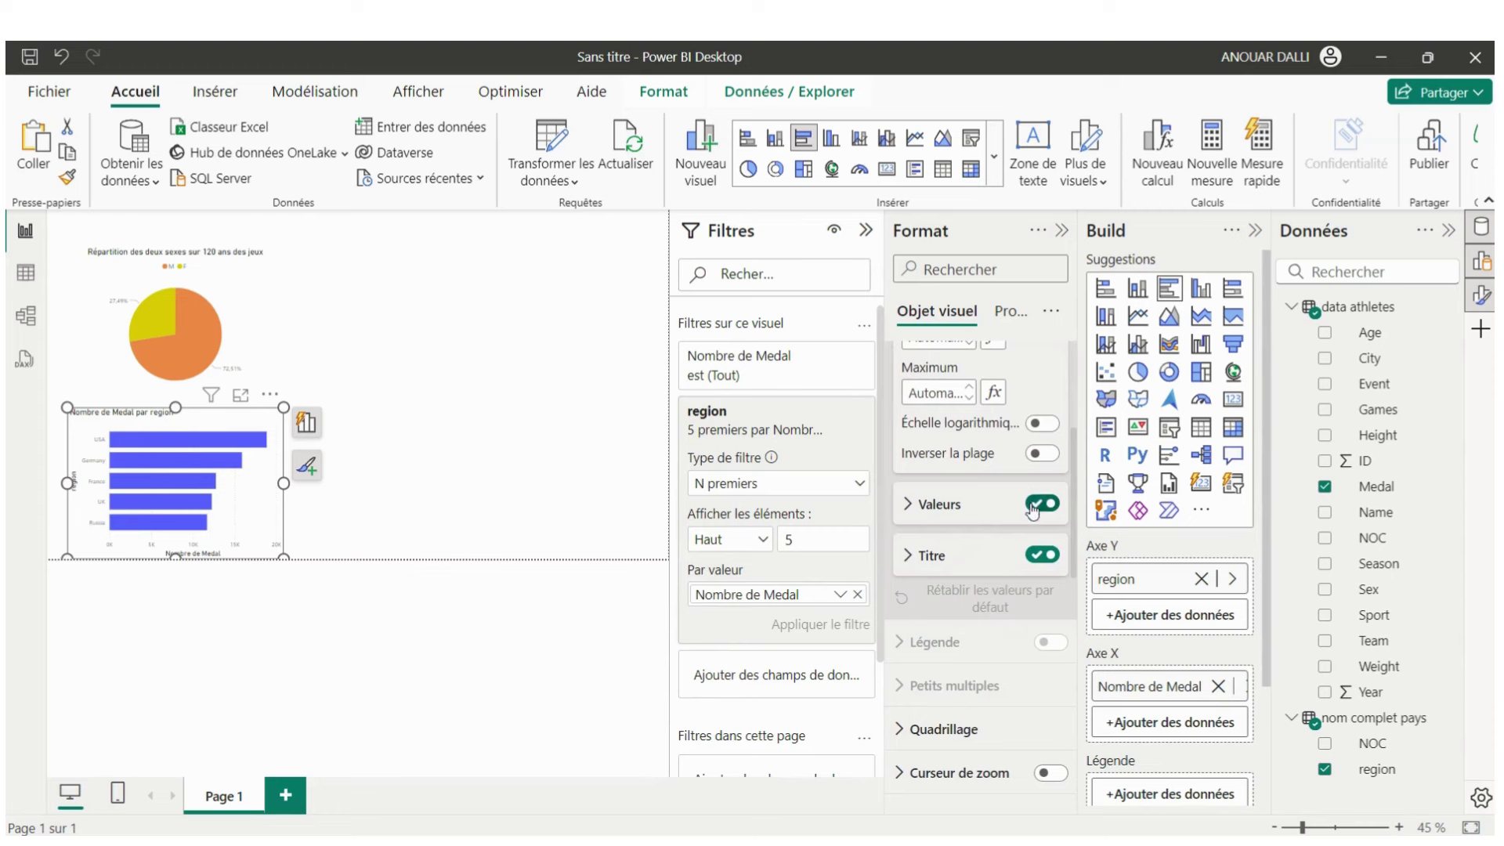
left_click(1036, 557)
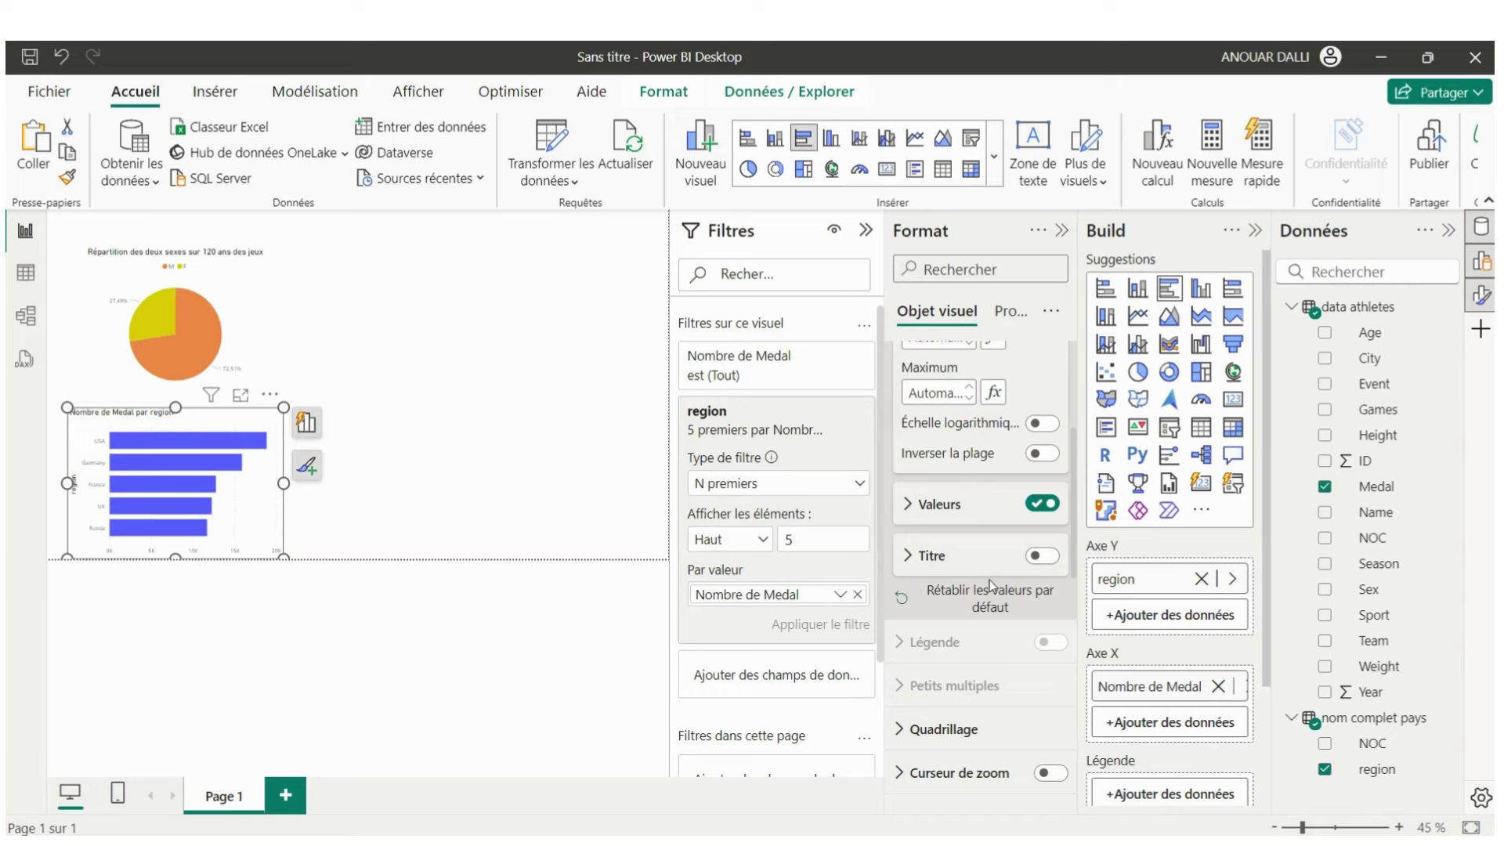
- Turn off the bar chart's Y-axis title
scroll(979, 564, "up", 3)
scroll(992, 584, "up", 1)
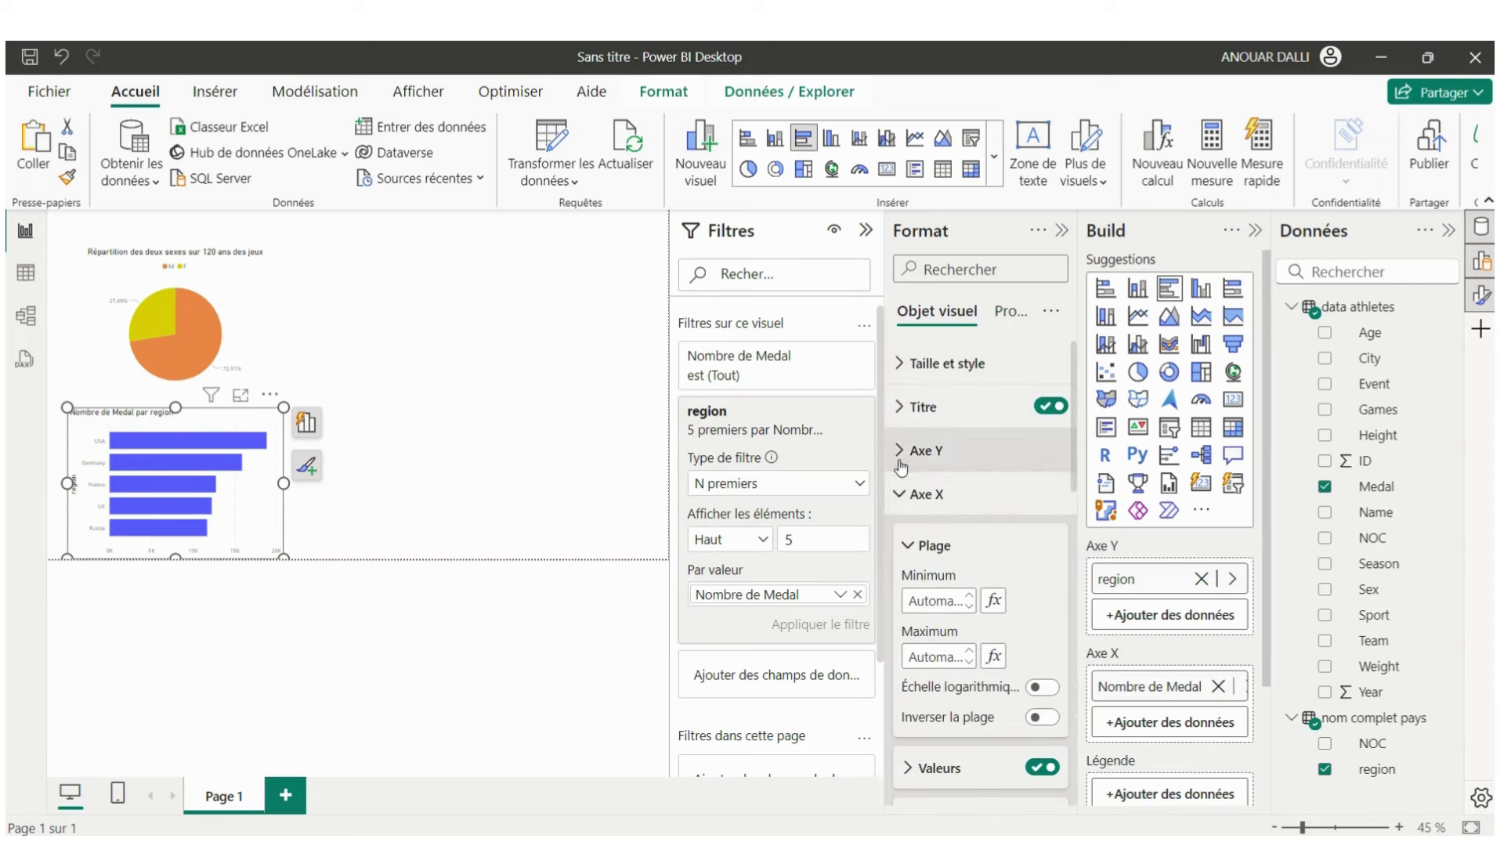
left_click(898, 459)
scroll(905, 627, "down", 4)
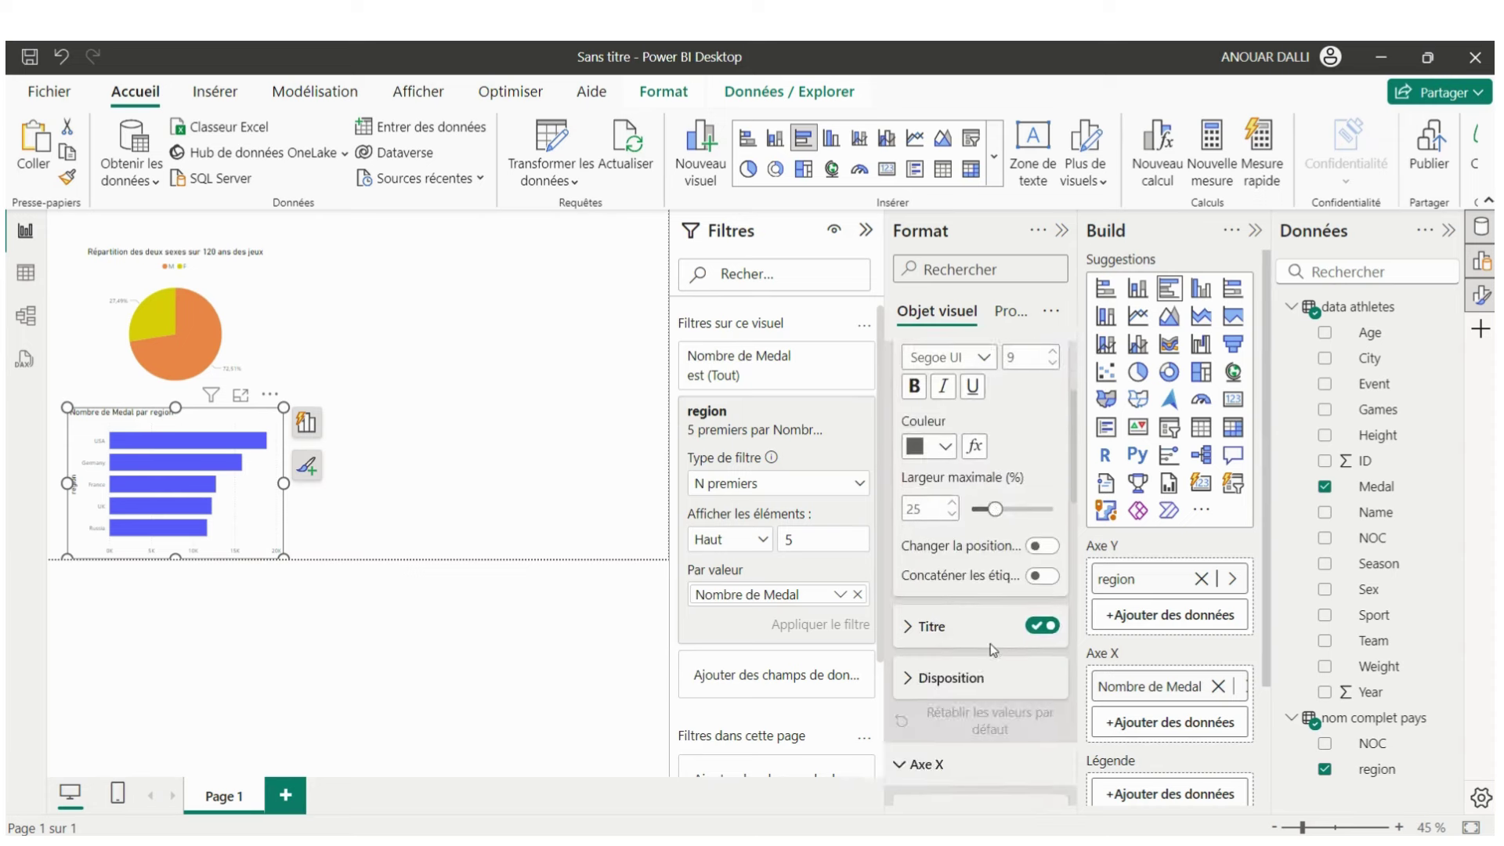
left_click(1040, 629)
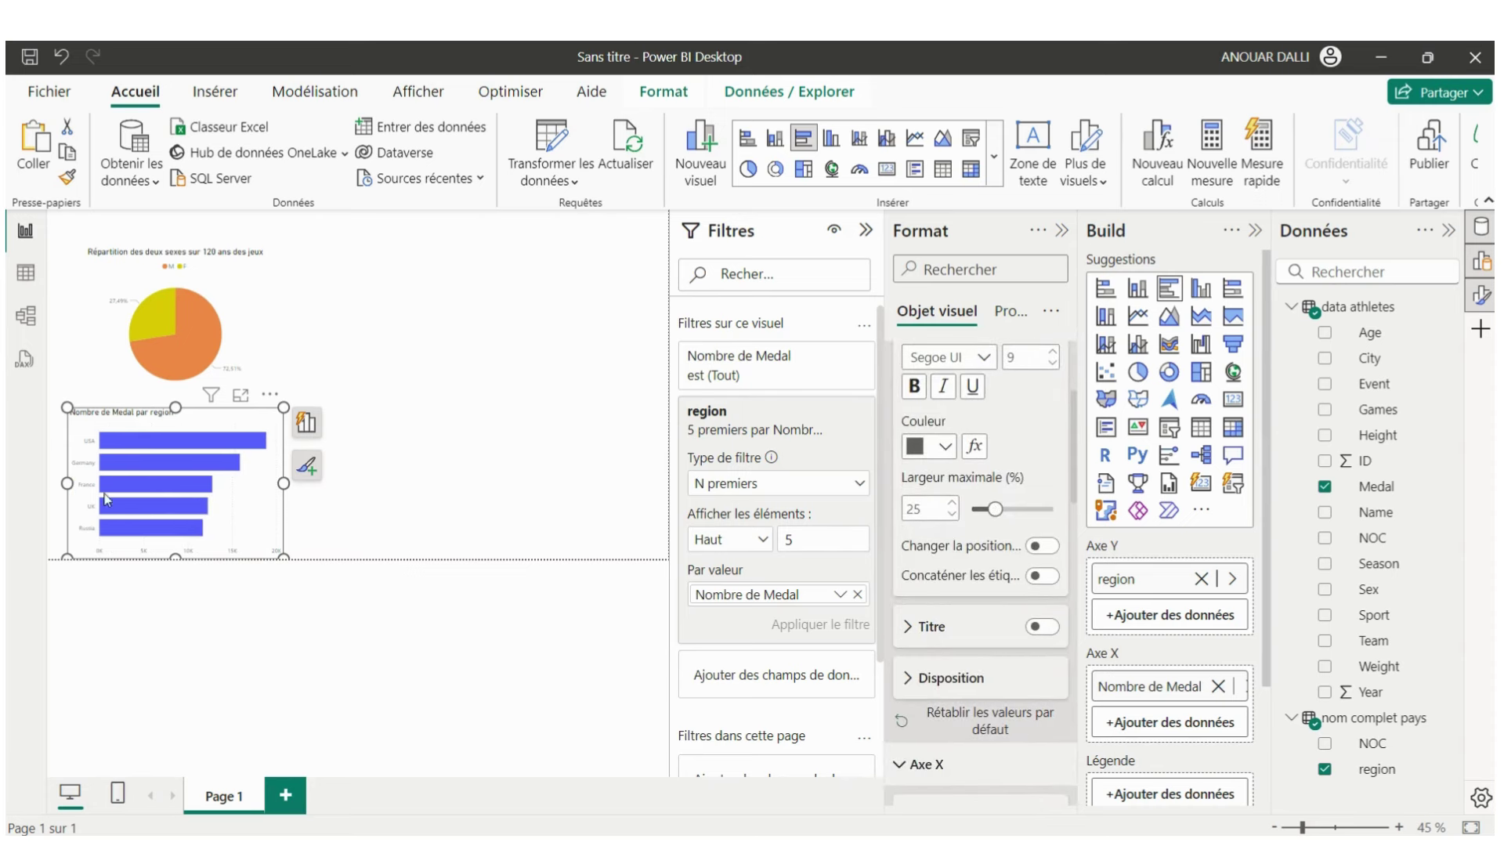
scroll(980, 481, "up", 1)
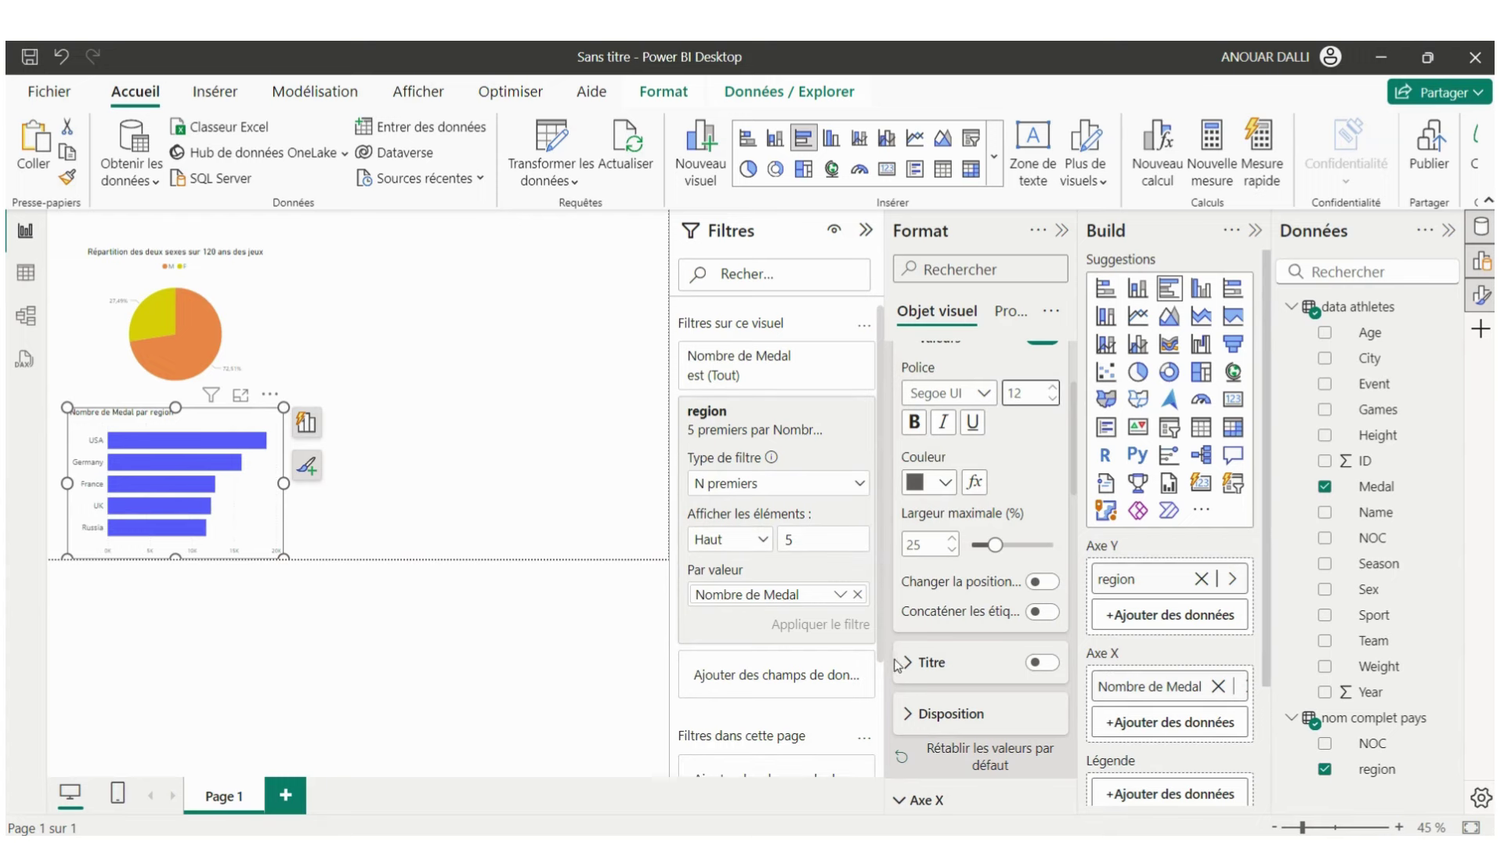
- Set the bar chart's X-axis value labels to font size 12
left_click(920, 800)
scroll(916, 689, "down", 5)
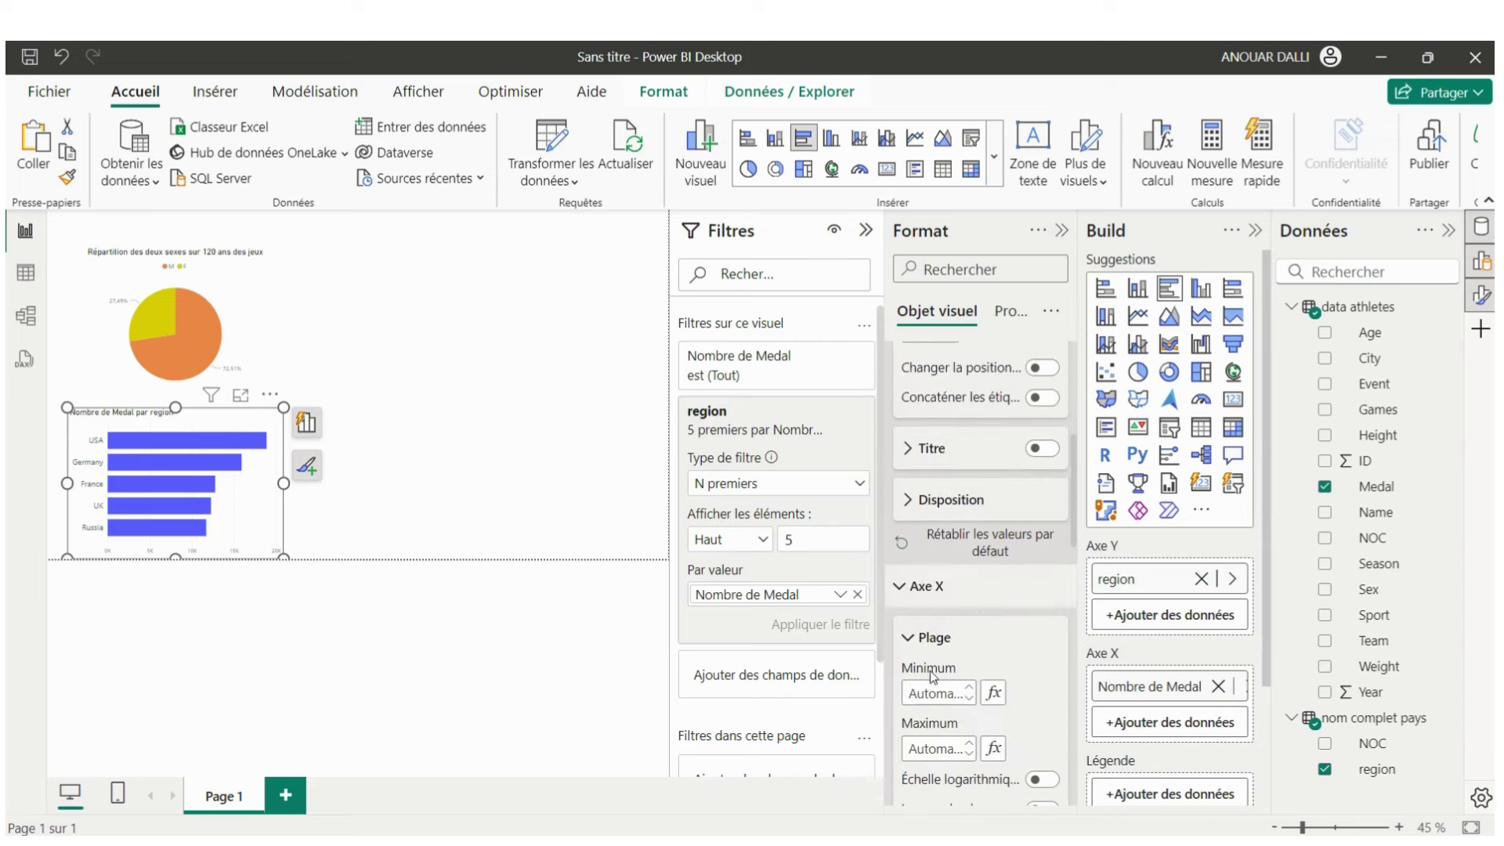
scroll(919, 611, "down", 2)
scroll(919, 612, "down", 4)
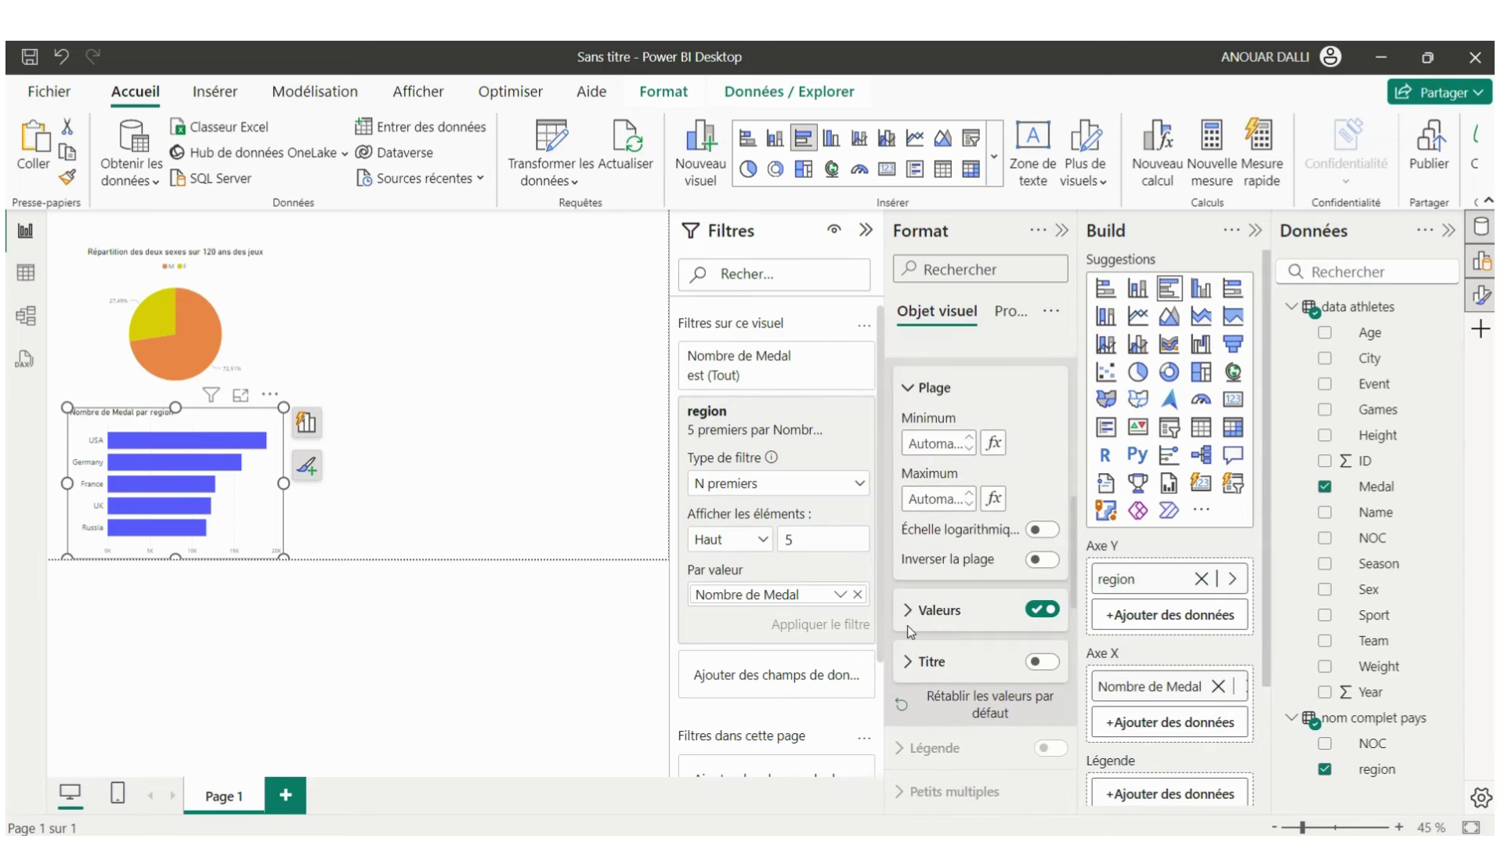
left_click(909, 619)
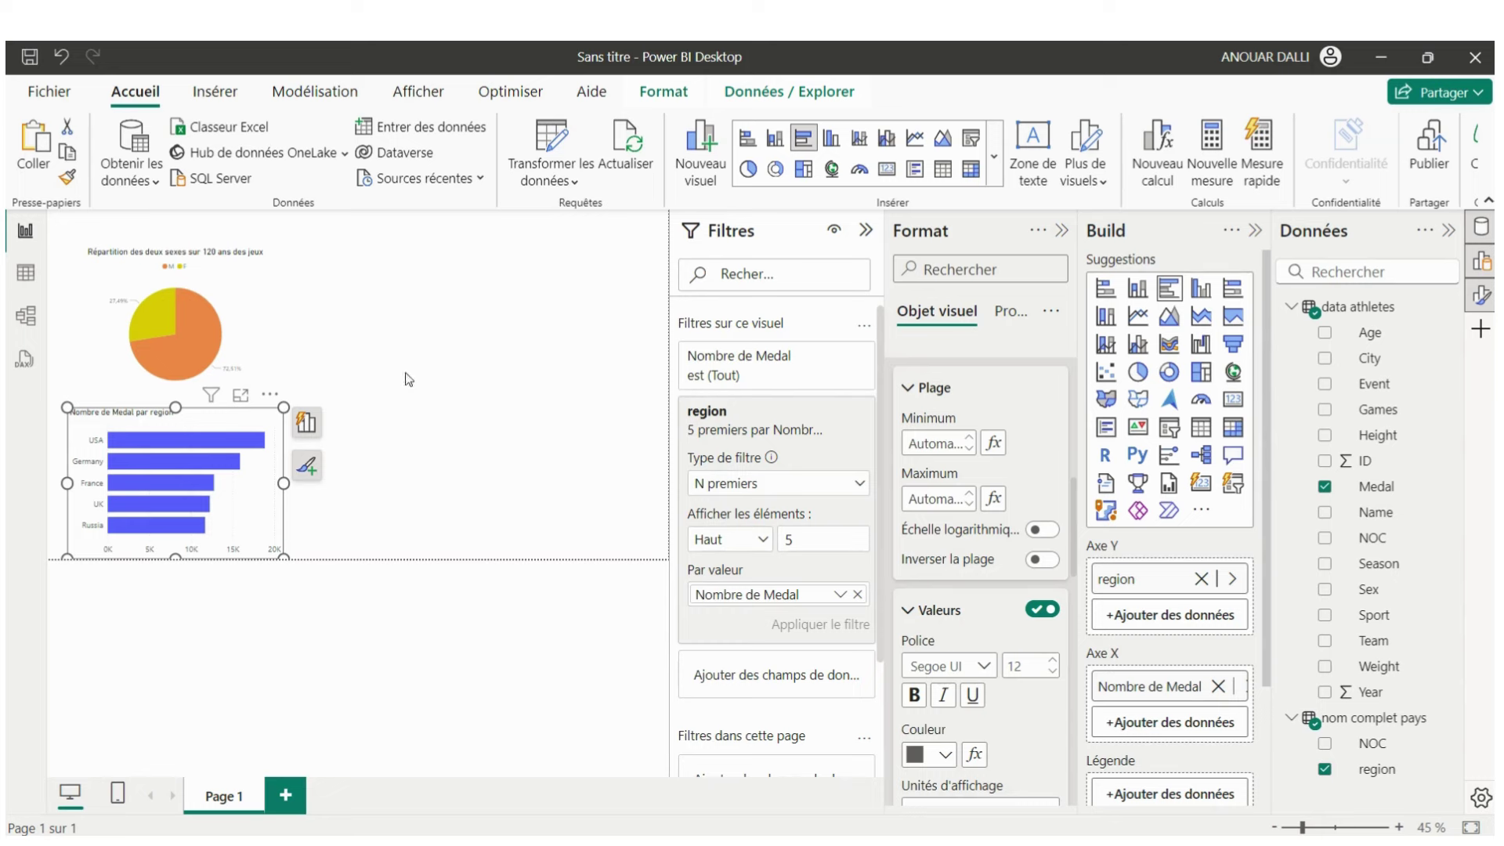
scroll(909, 518, "down", 5)
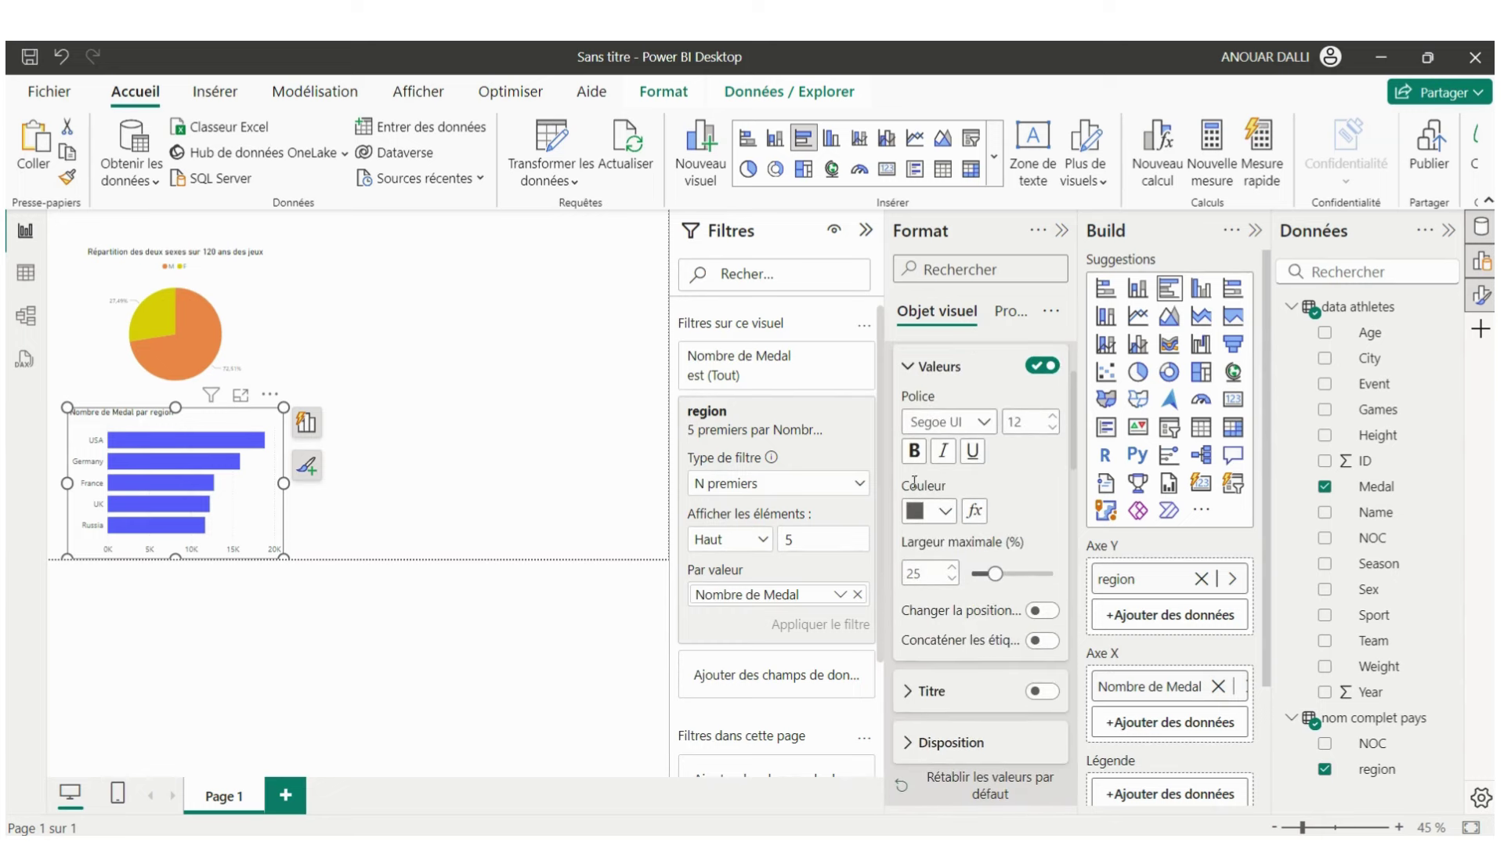
scroll(913, 489, "up", 1)
scroll(913, 489, "up", 5)
- Retitle the bar chart 'Les 5 pays avec le plus de medailles'
left_click(902, 406)
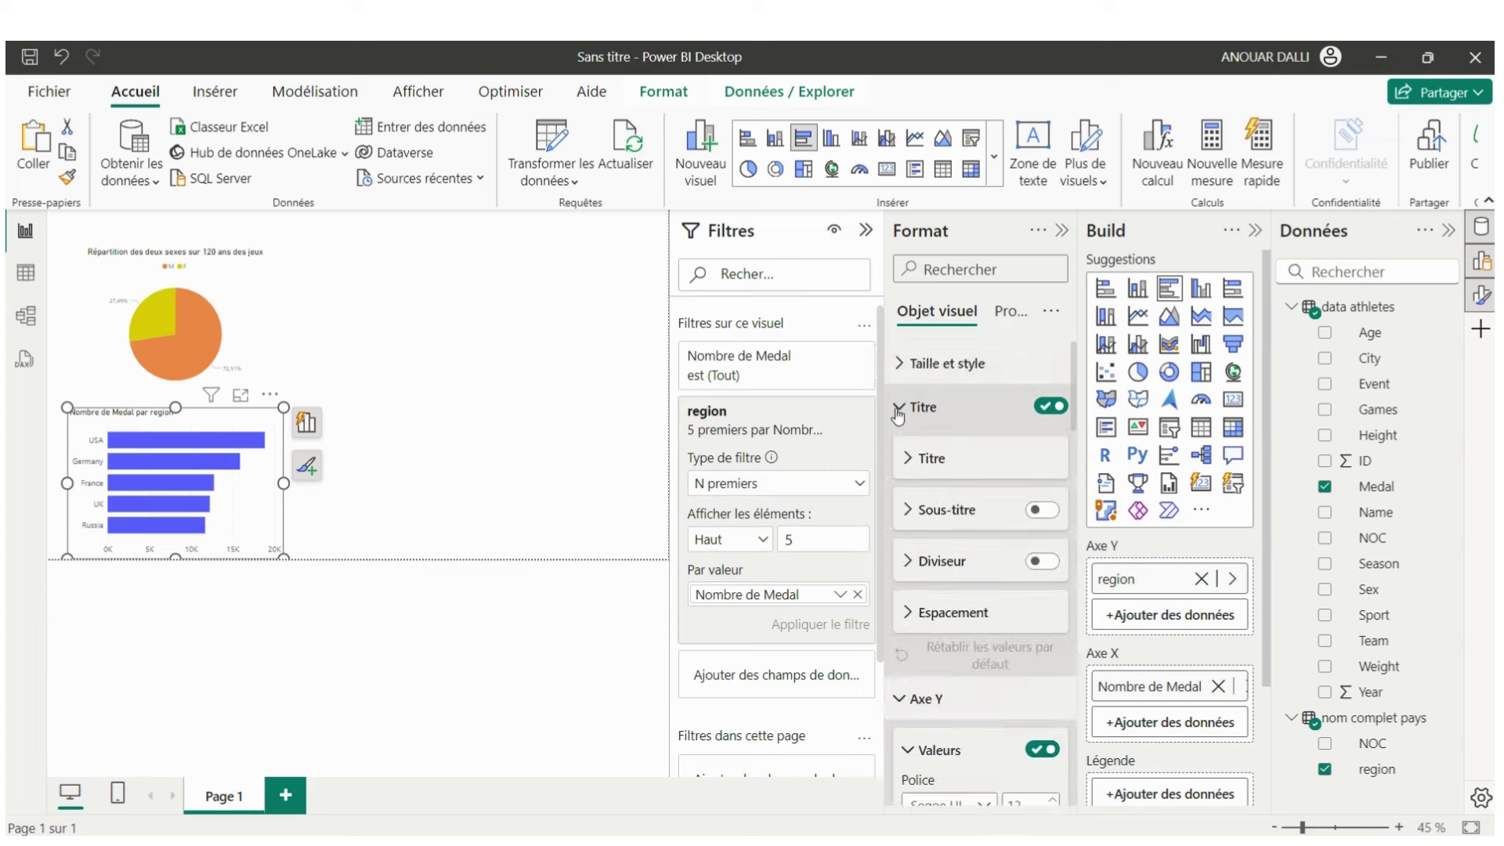
left_click(910, 458)
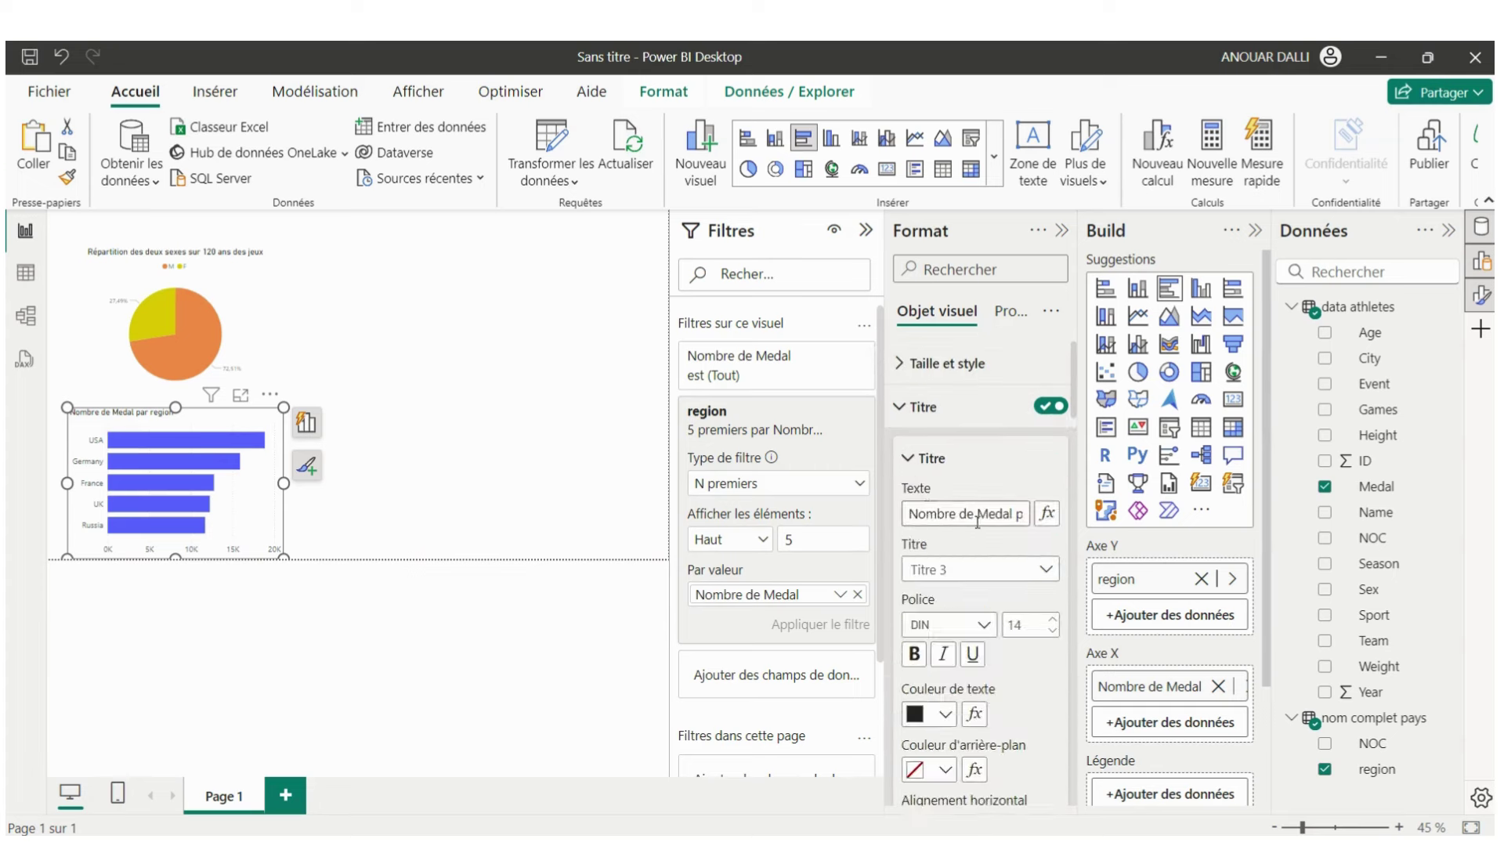
left_click_drag(1015, 519, 874, 514)
key("BackSpace")
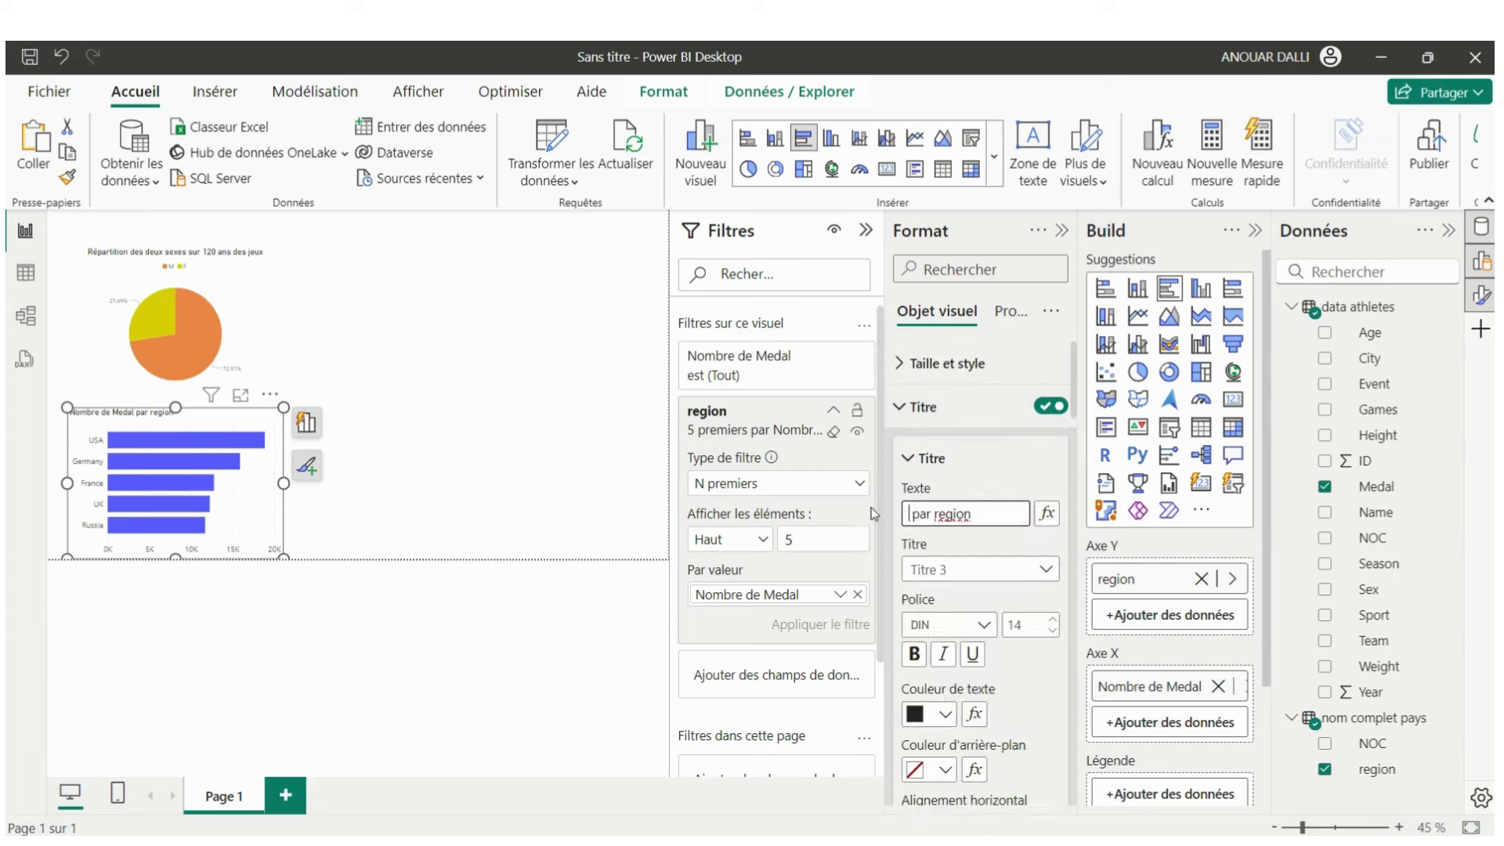
key("ctrl+a")
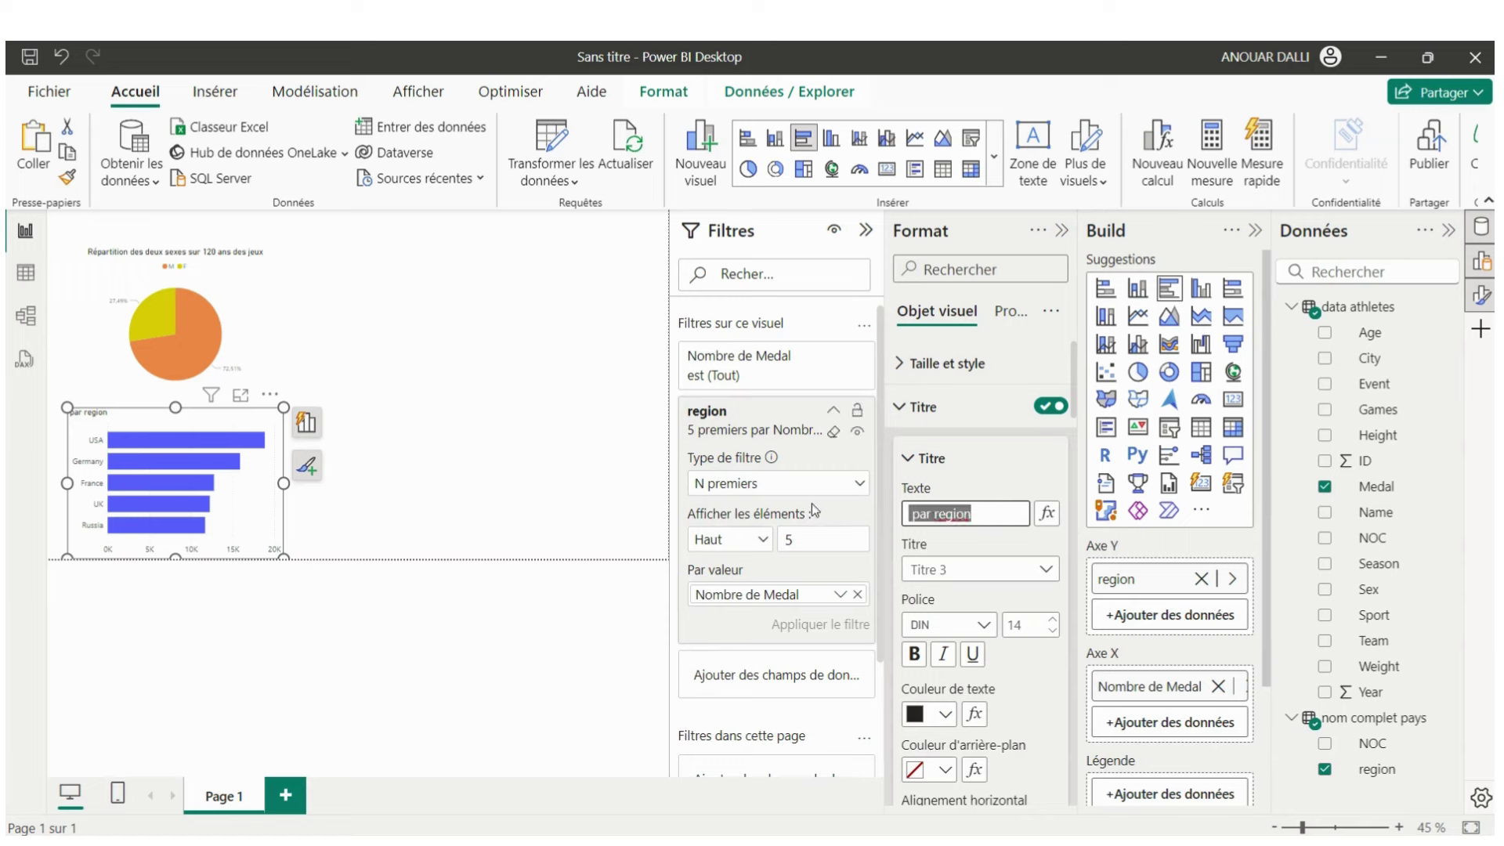
type("Les ")
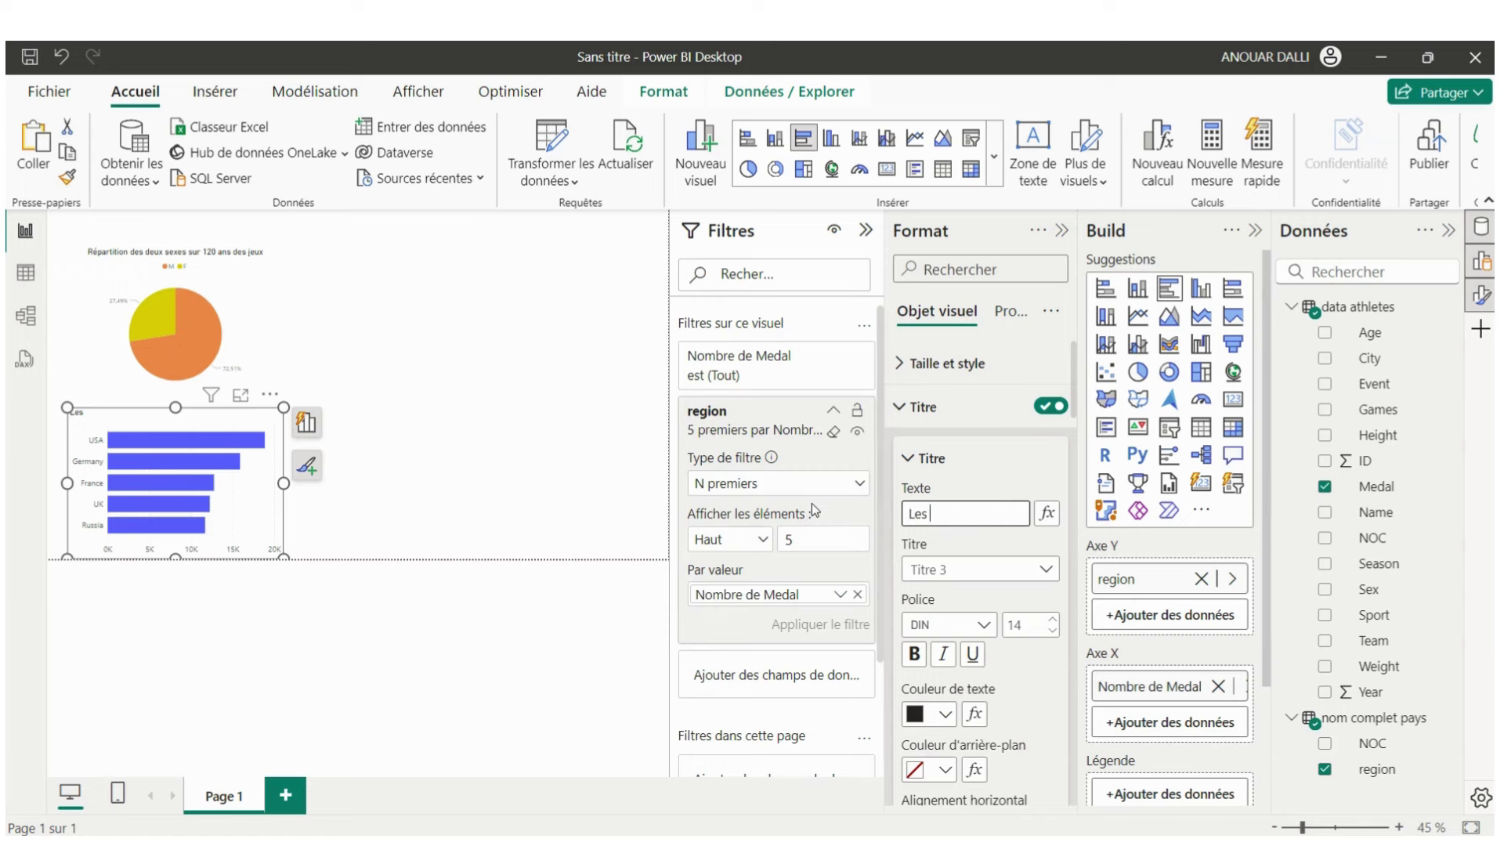
type("5 p")
type("ayes")
key("BackSpace")
key("BackSpace")
type("s a")
type("vec le")
type(" plus de m")
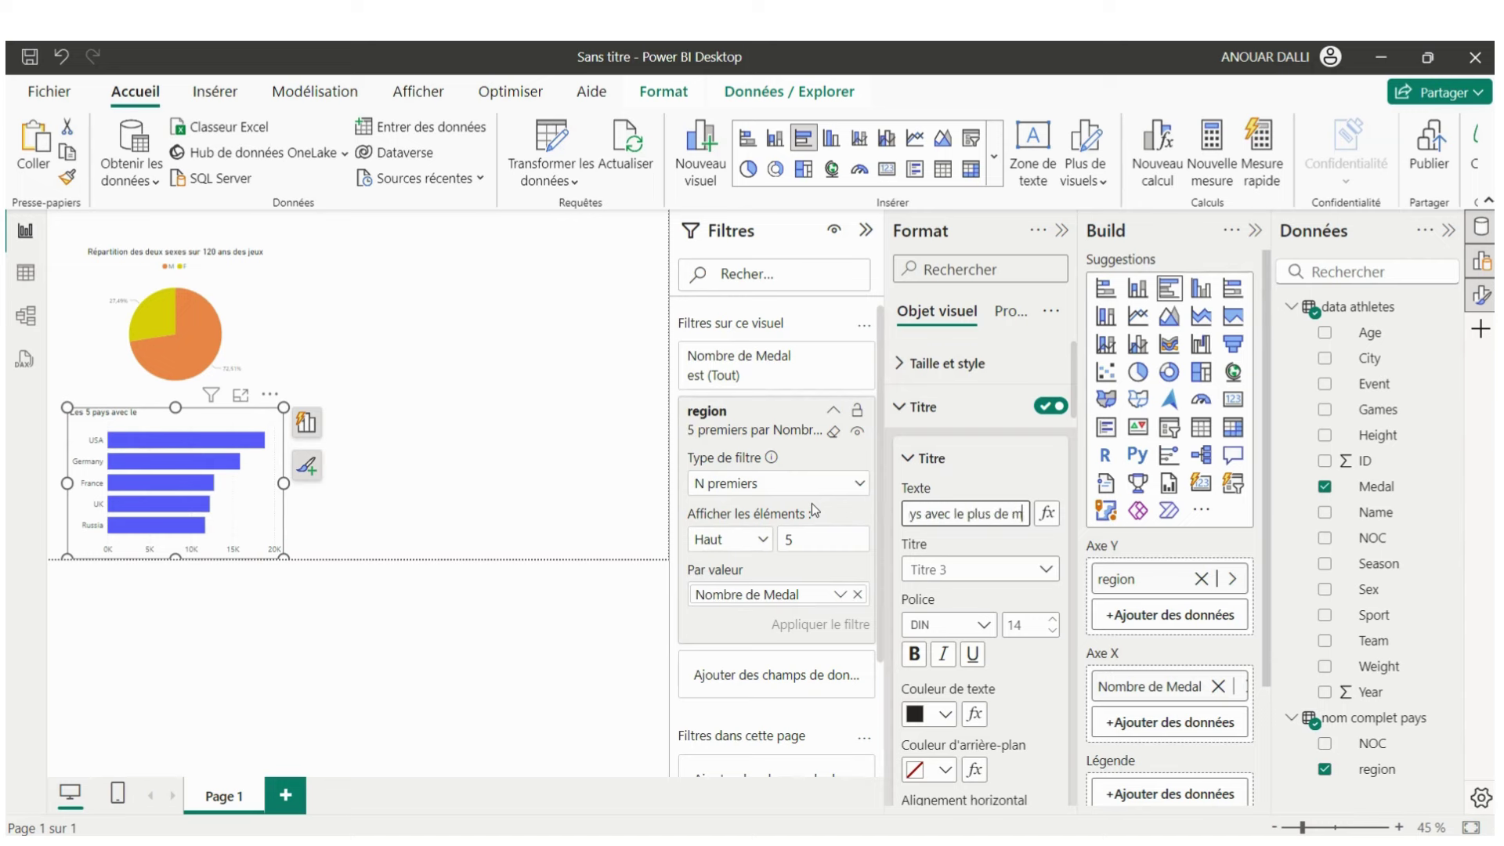
type("edail")
type("les")
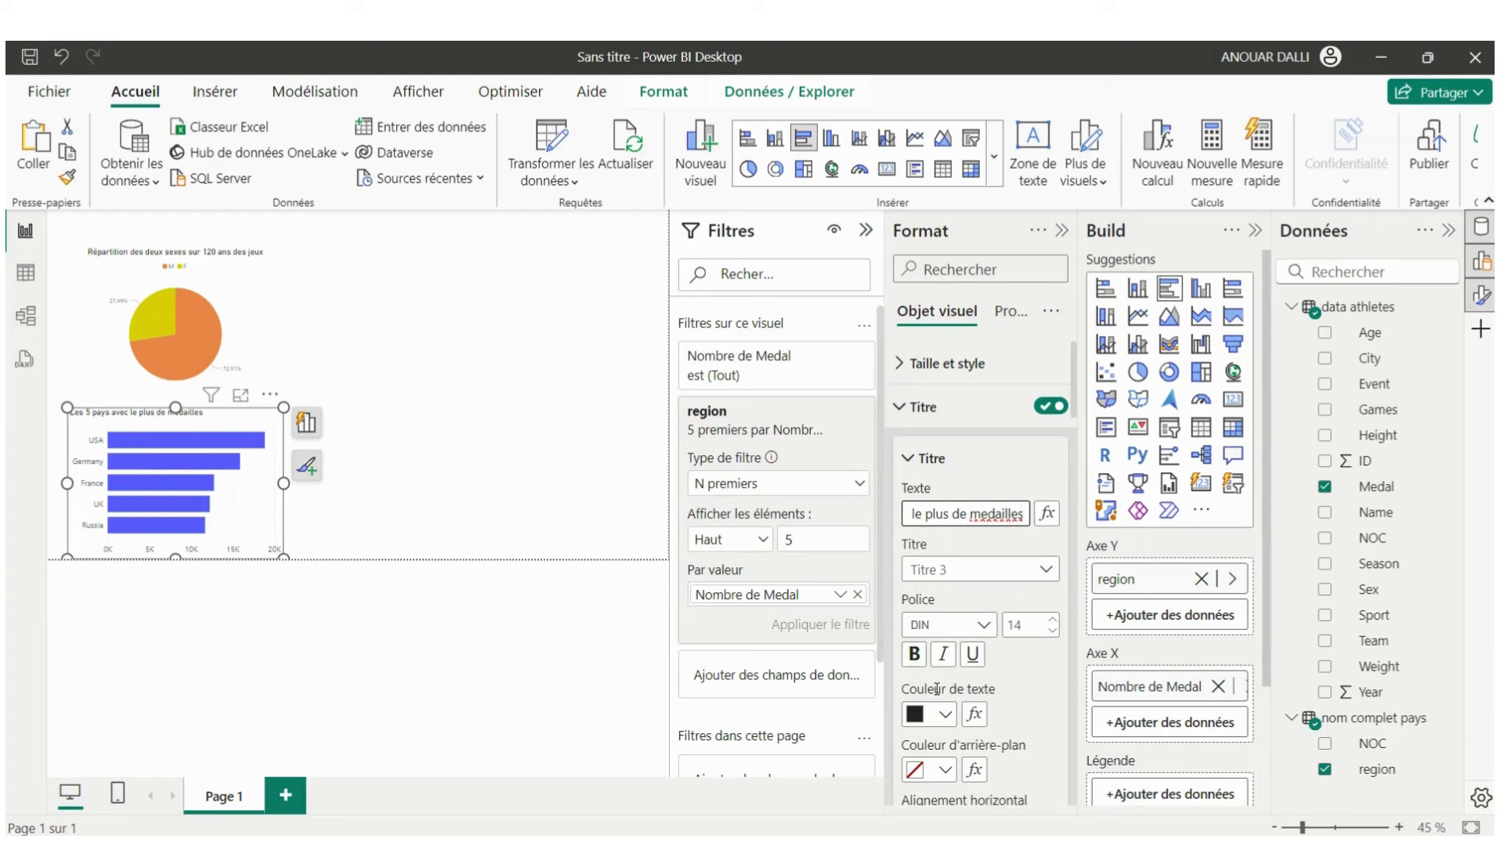
- Centre the chart title and check the result on the canvas
scroll(939, 694, "down", 2)
scroll(938, 694, "down", 1)
left_click(941, 693)
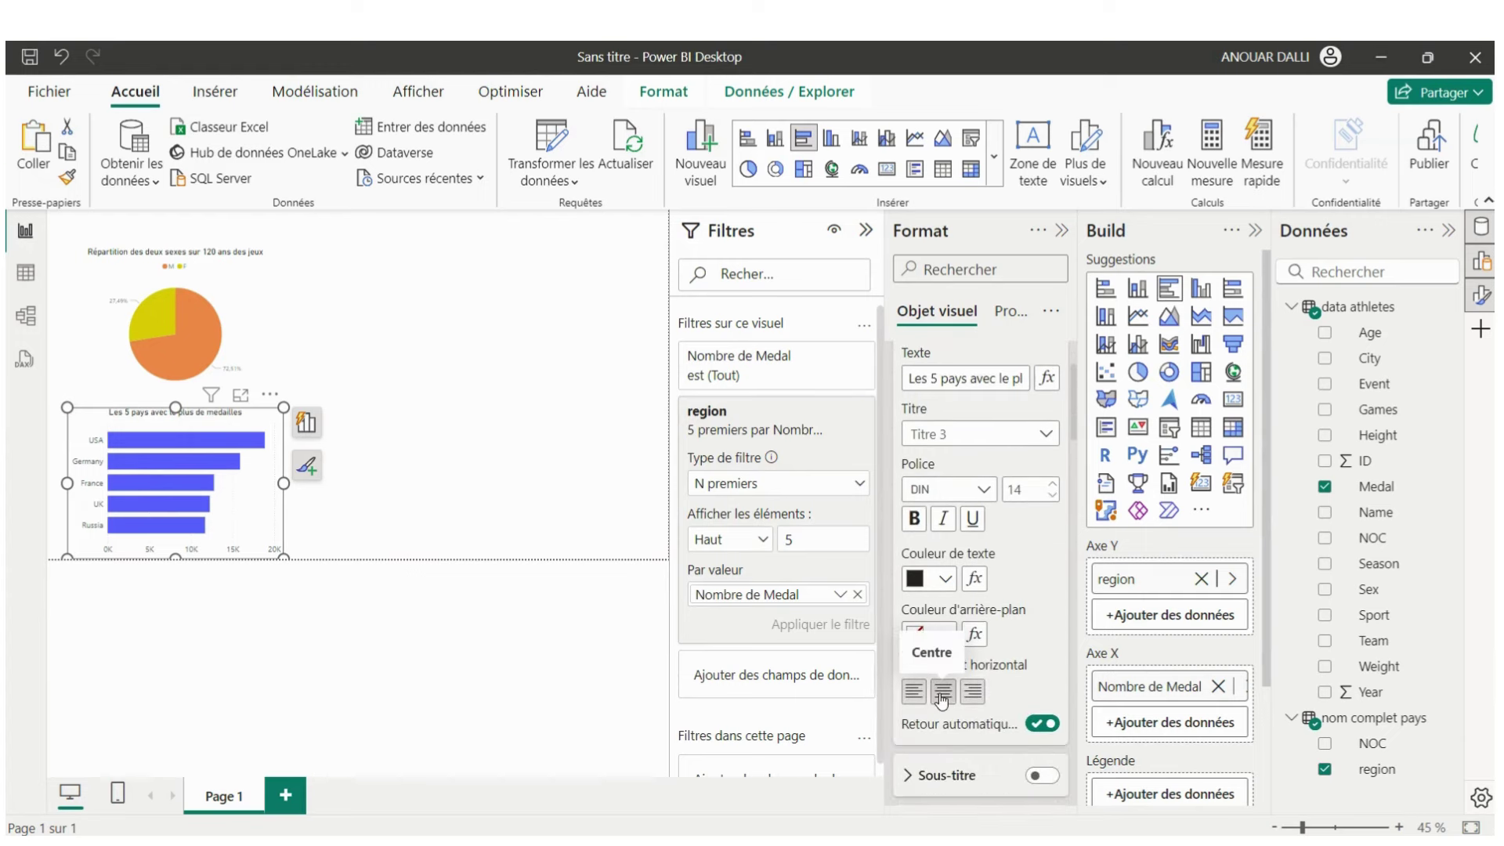
left_click(344, 541)
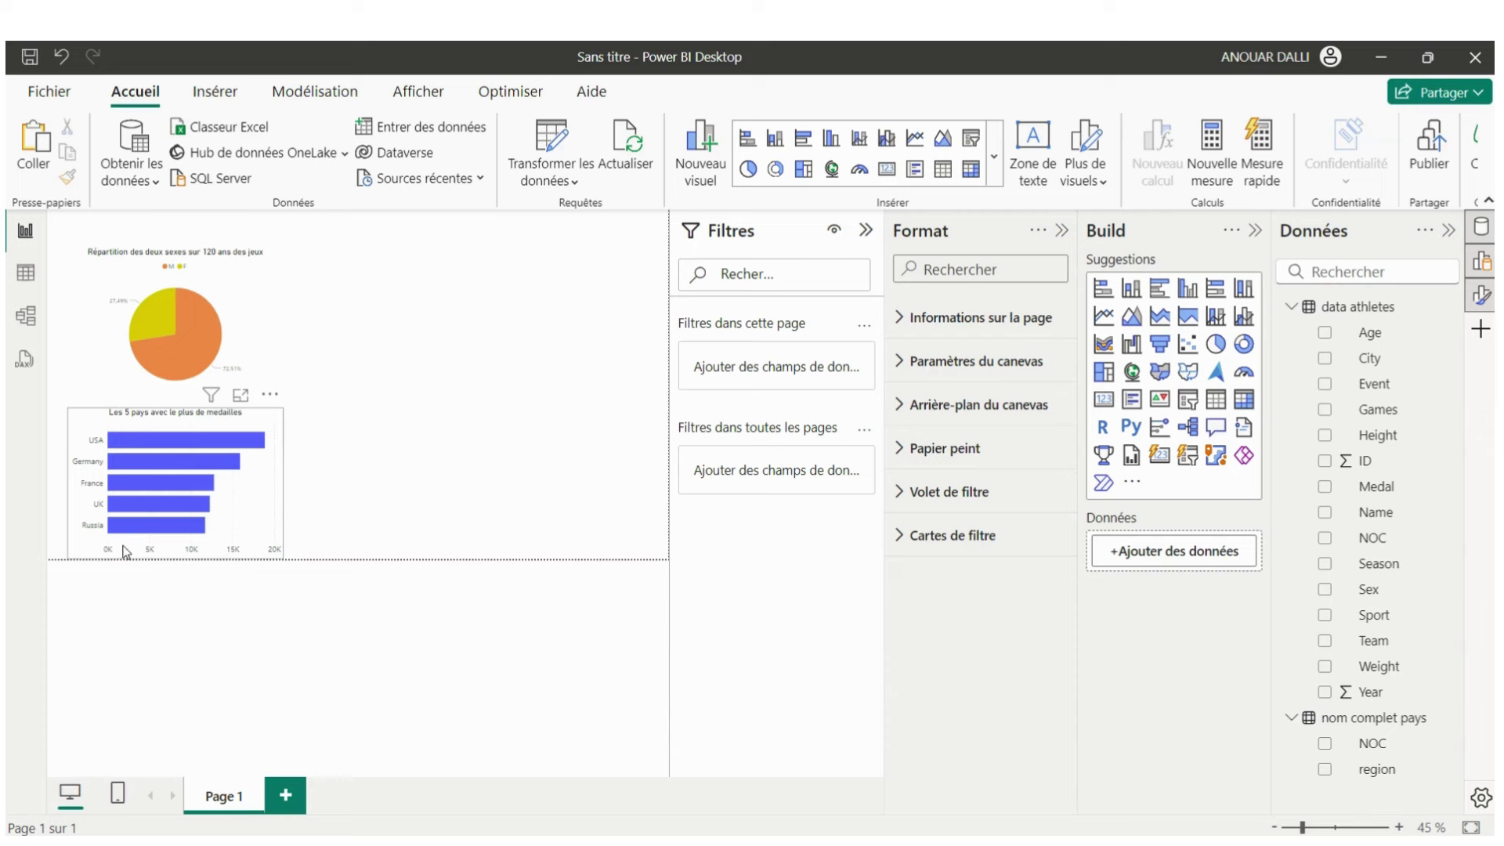
left_click(80, 542)
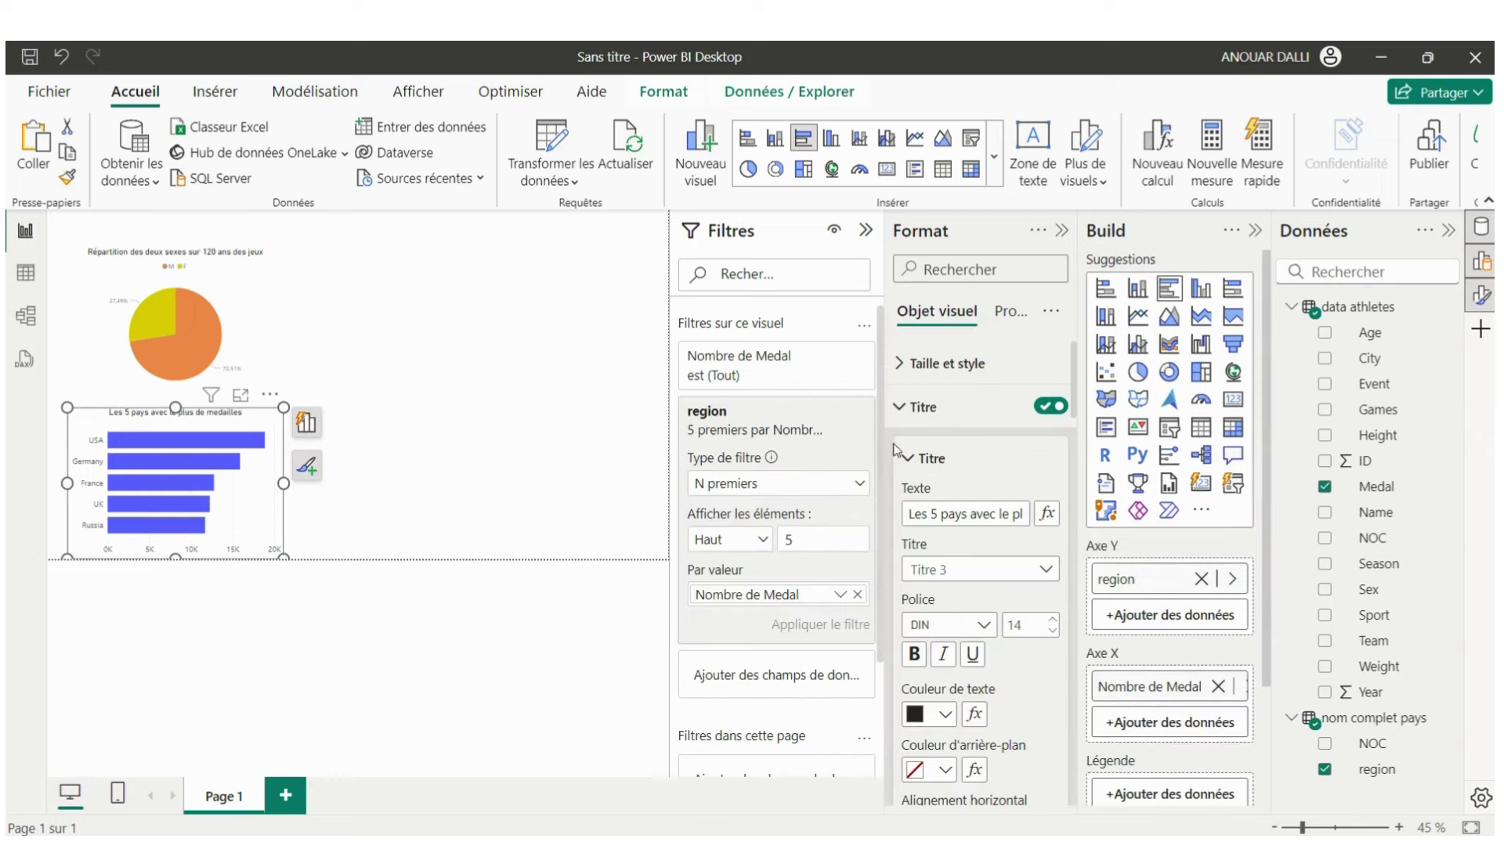
- Colour the top-5 countries bars with the recent yellow #e1c233
left_click(912, 463)
left_click(901, 407)
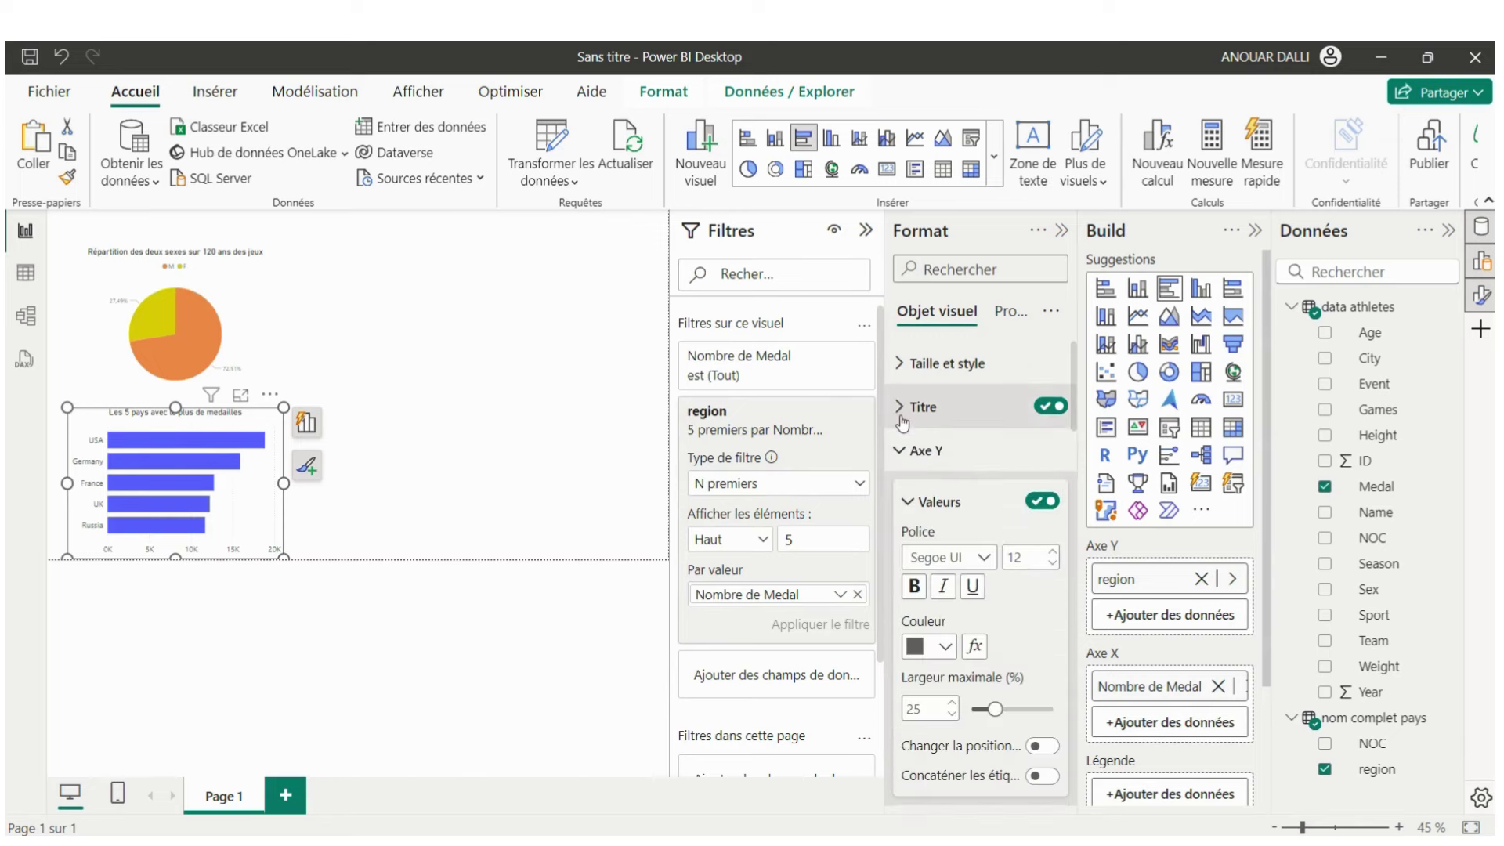
left_click(901, 453)
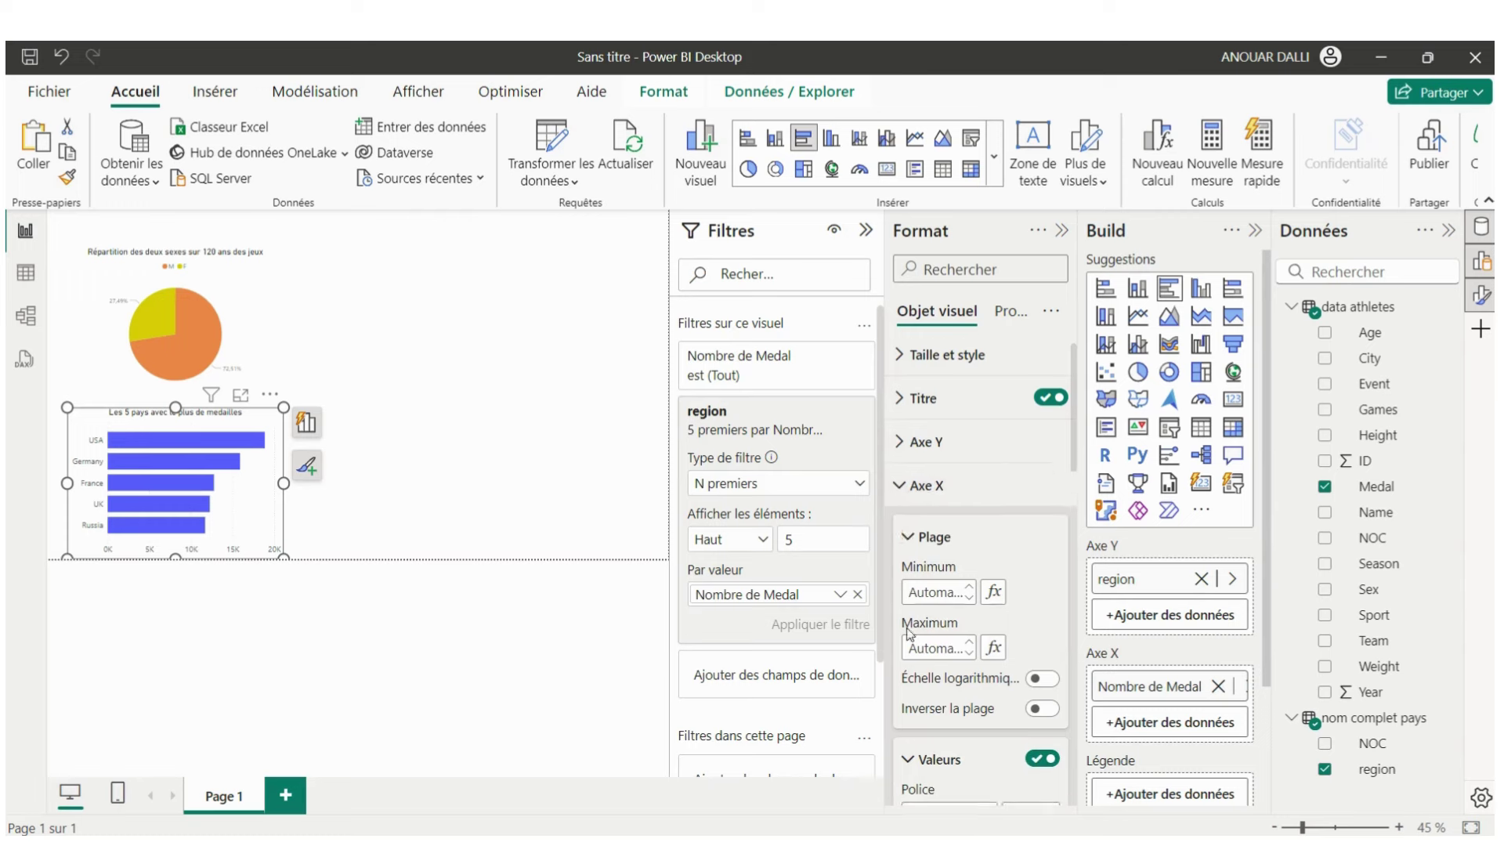
scroll(907, 622, "down", 6)
scroll(907, 634, "down", 3)
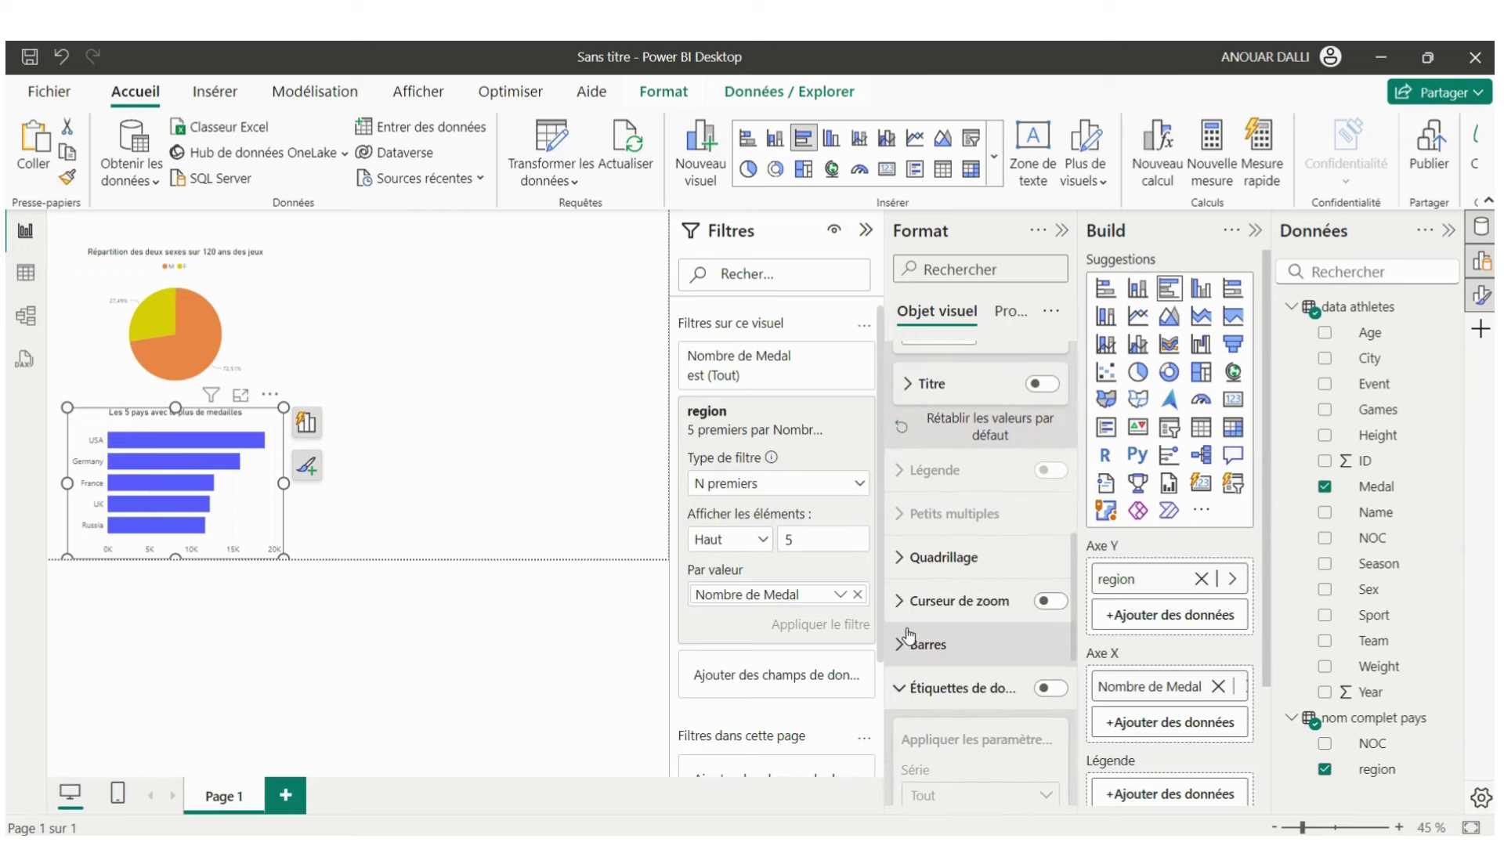
left_click(909, 636)
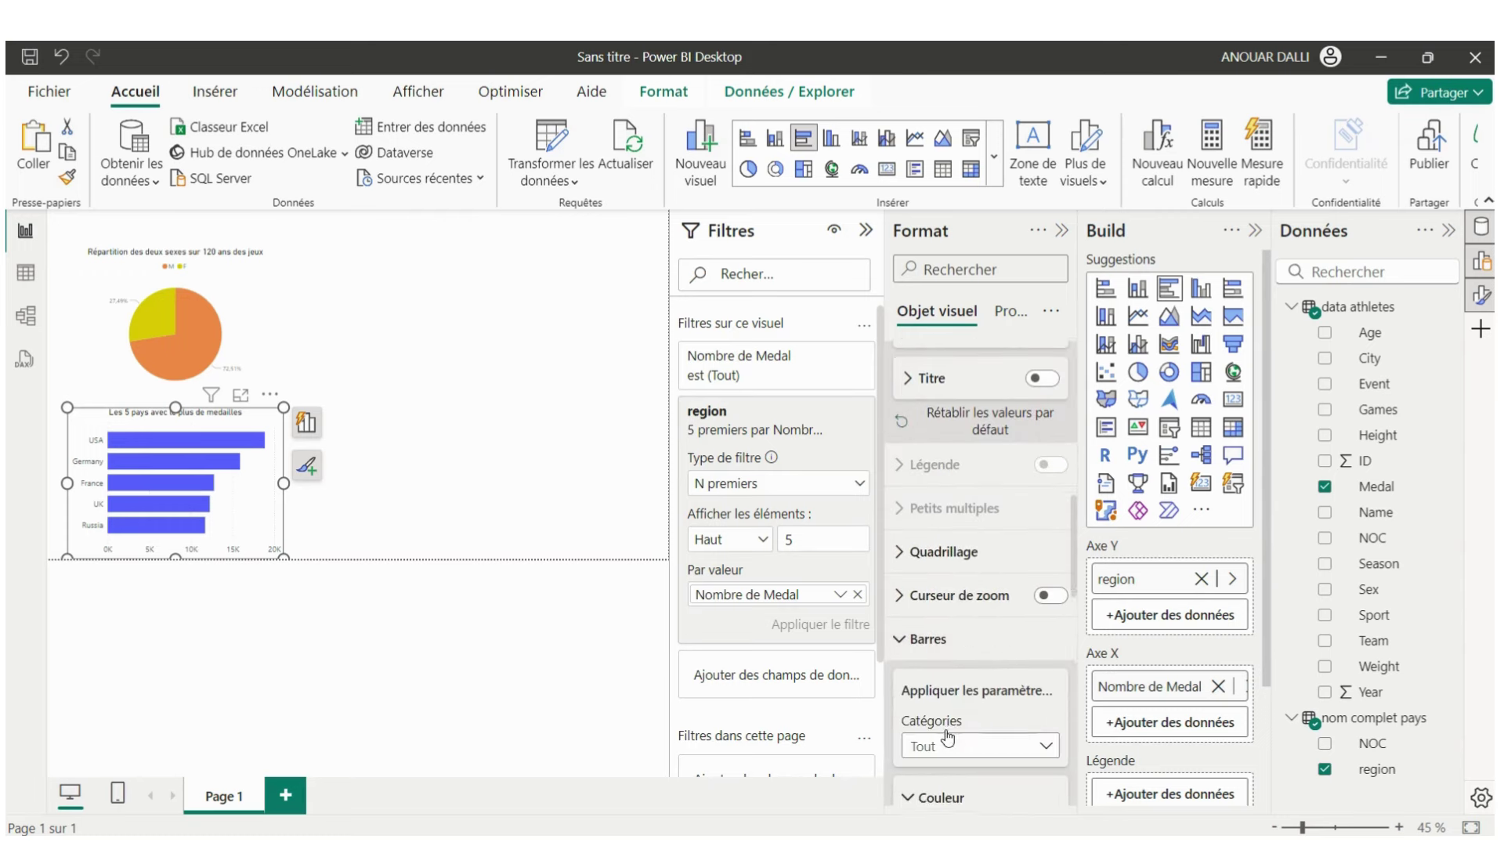
scroll(948, 736, "down", 3)
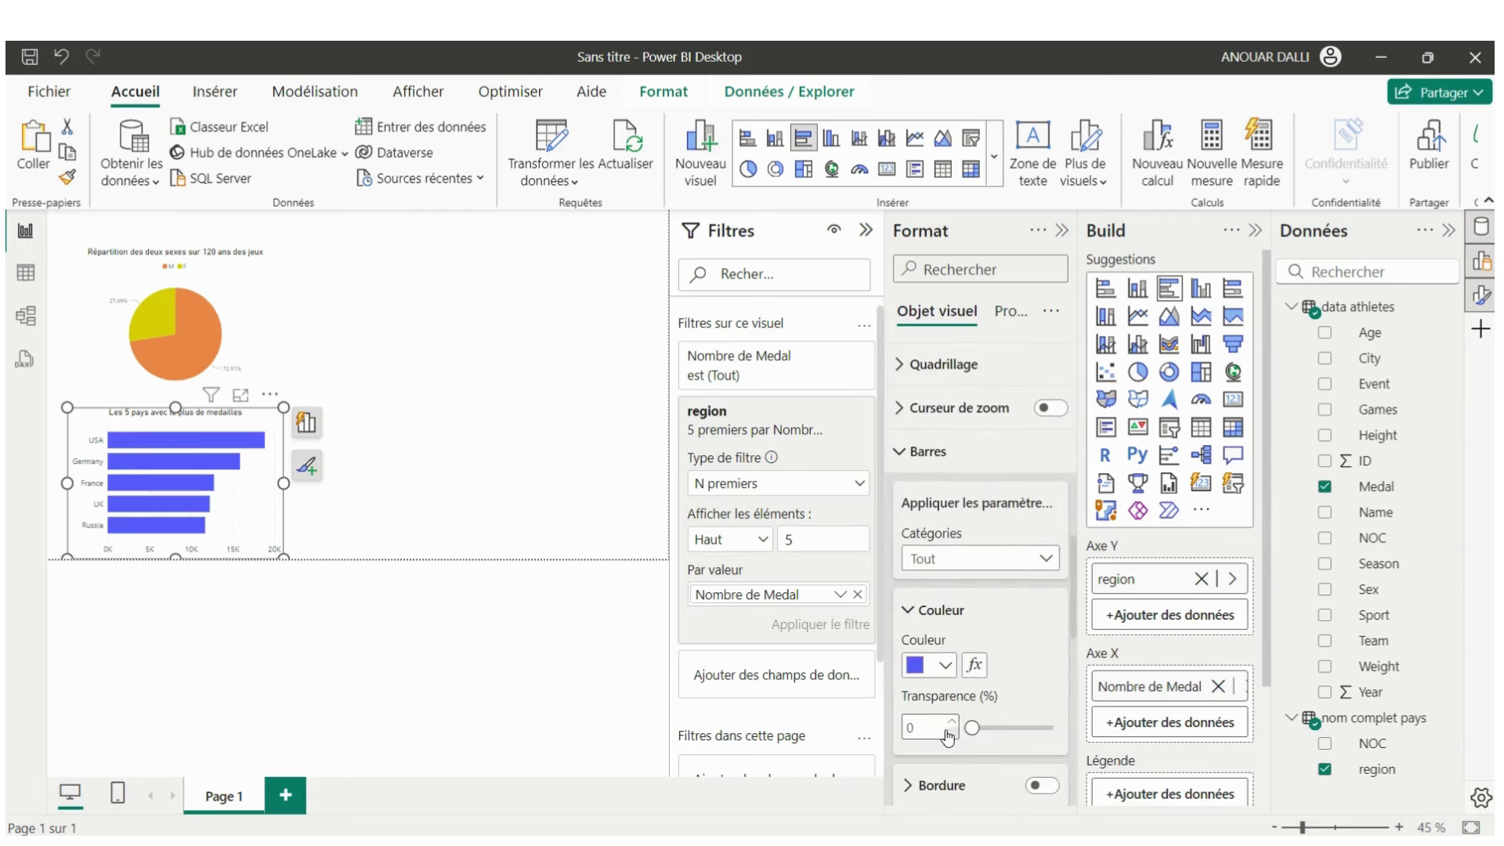
left_click(945, 667)
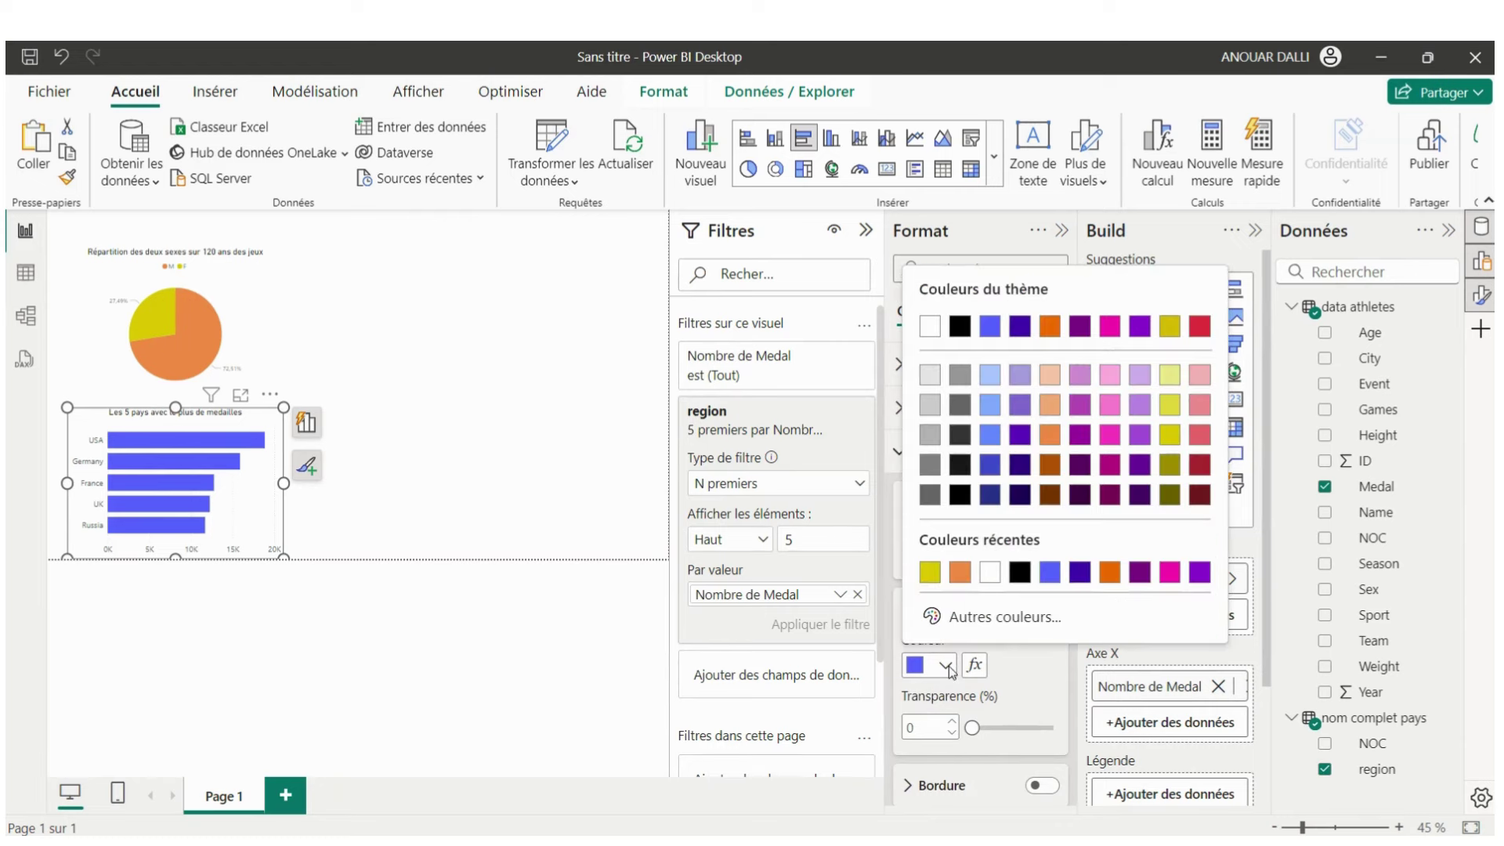
left_click(930, 574)
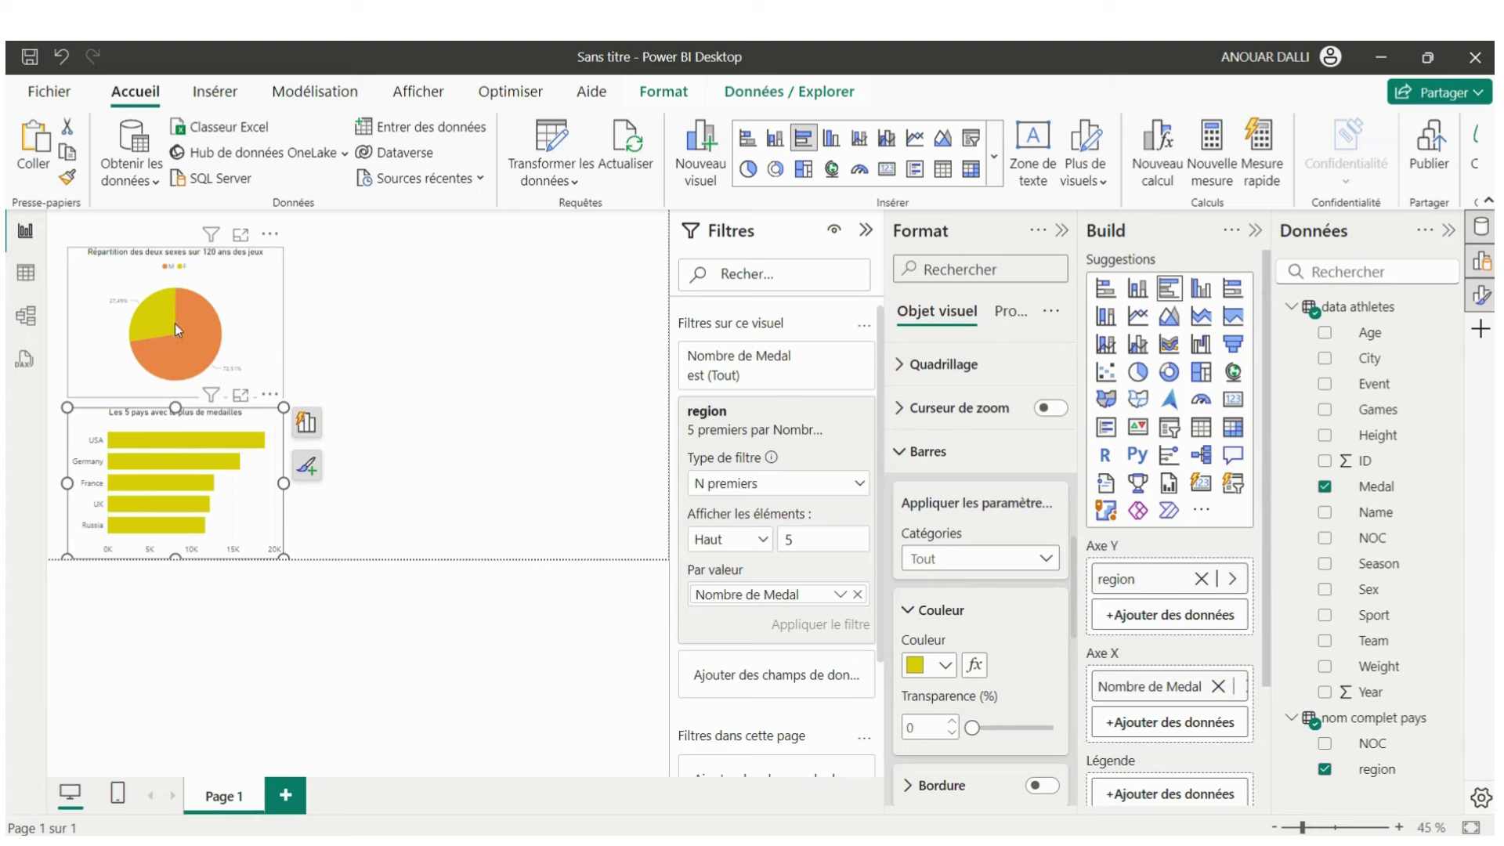
left_click(380, 439)
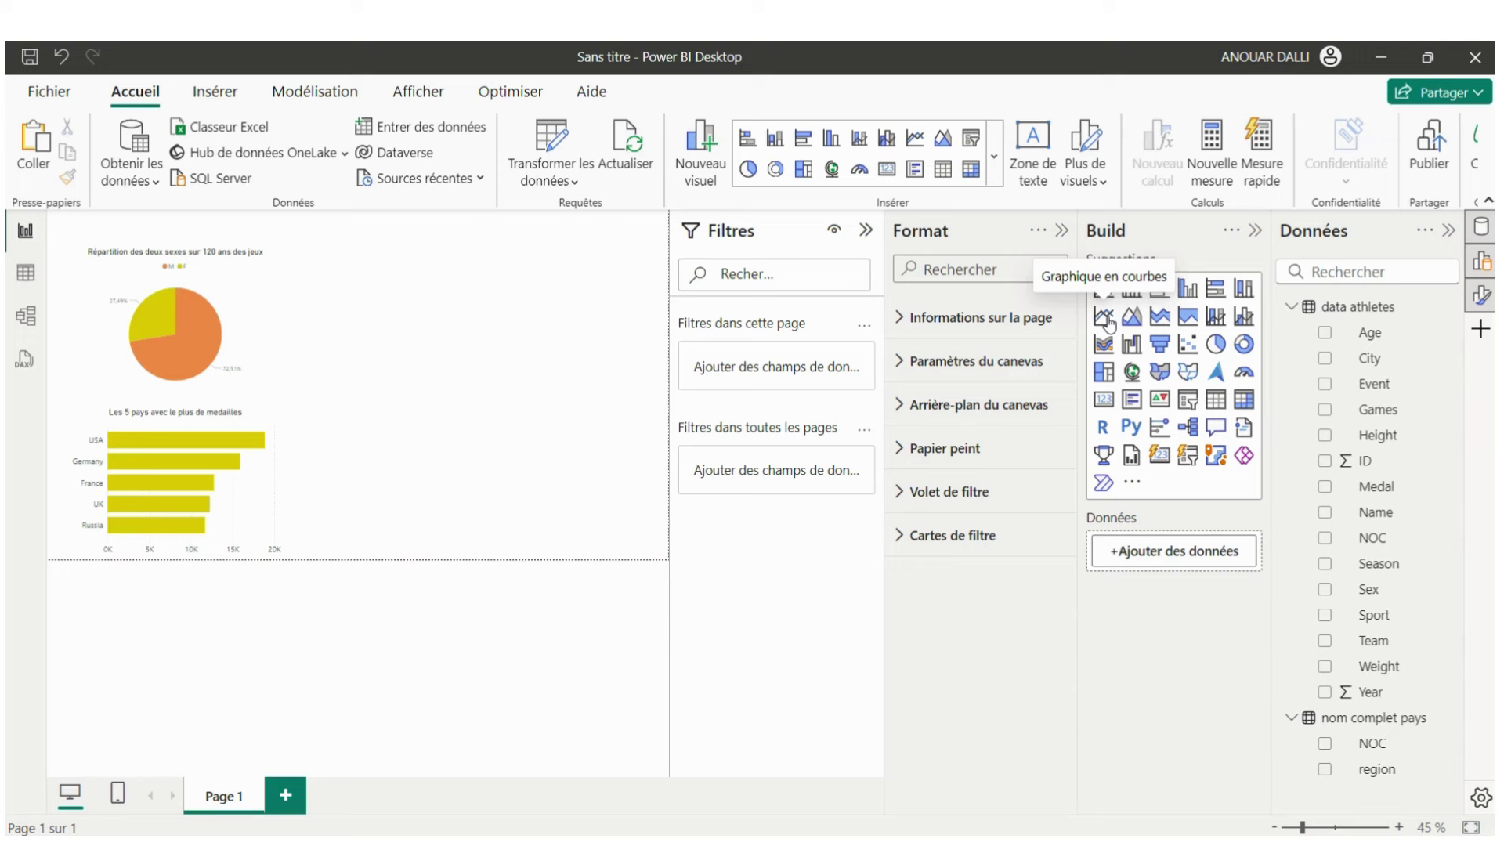
- Add a line chart with Year on Axe X and Medal count on Axe Y beside the pie
left_click(1105, 317)
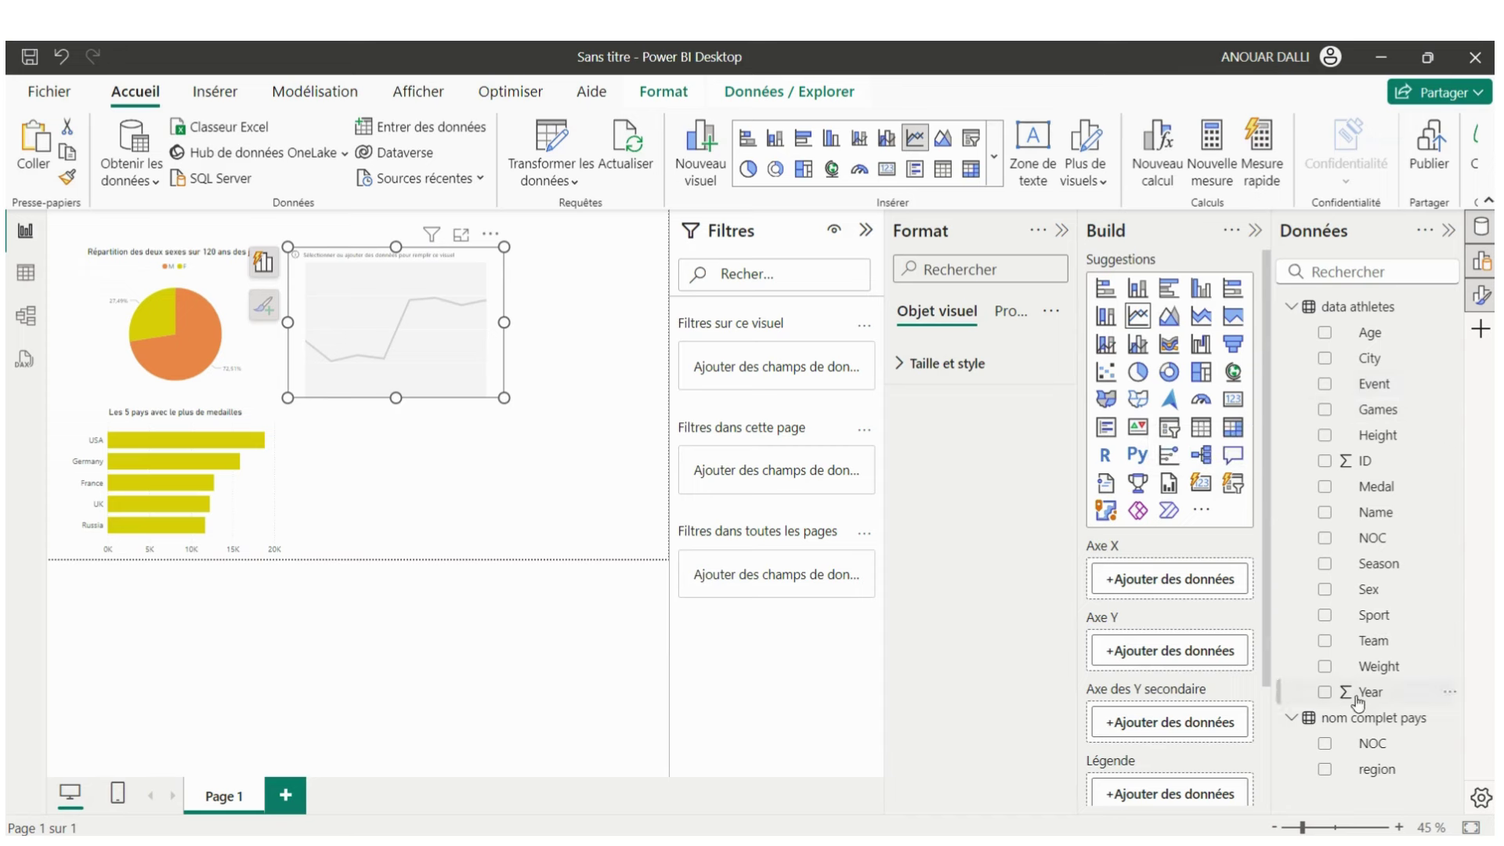
left_click_drag(1359, 700, 1141, 587)
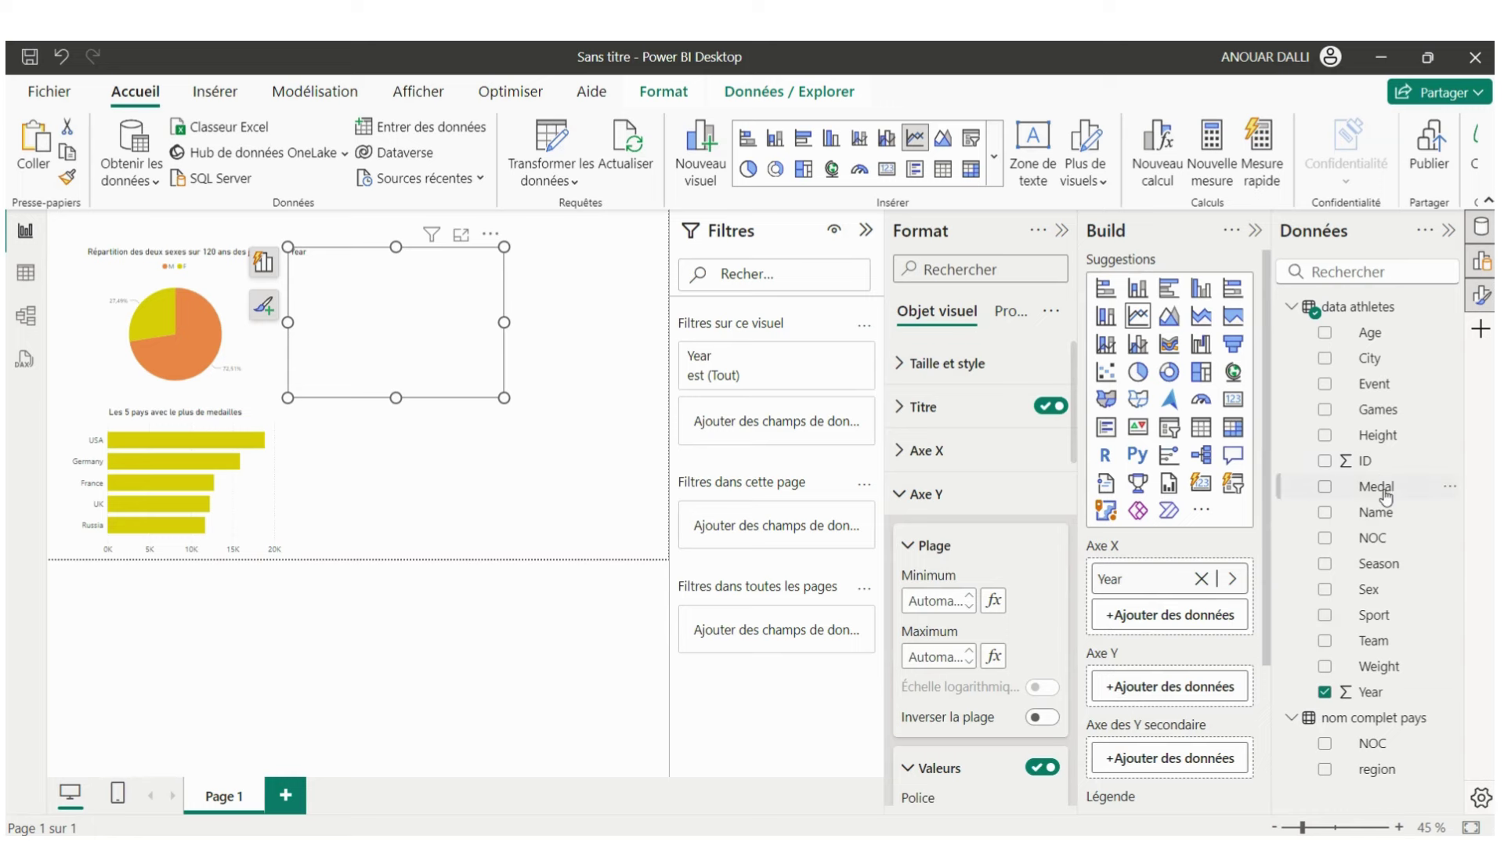
left_click_drag(1386, 497, 1183, 699)
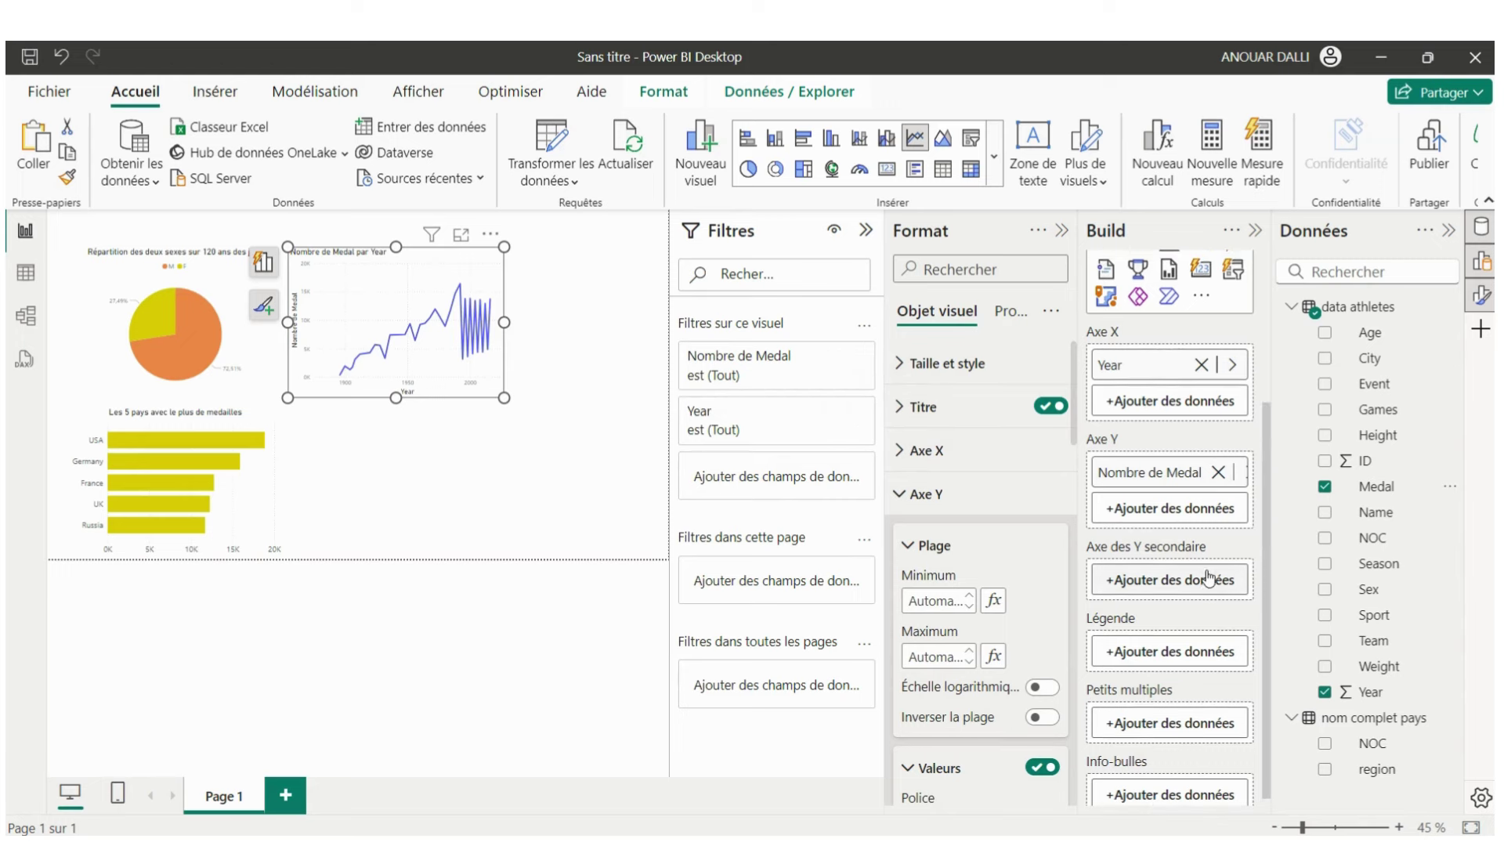
scroll(1209, 578, "up", 2)
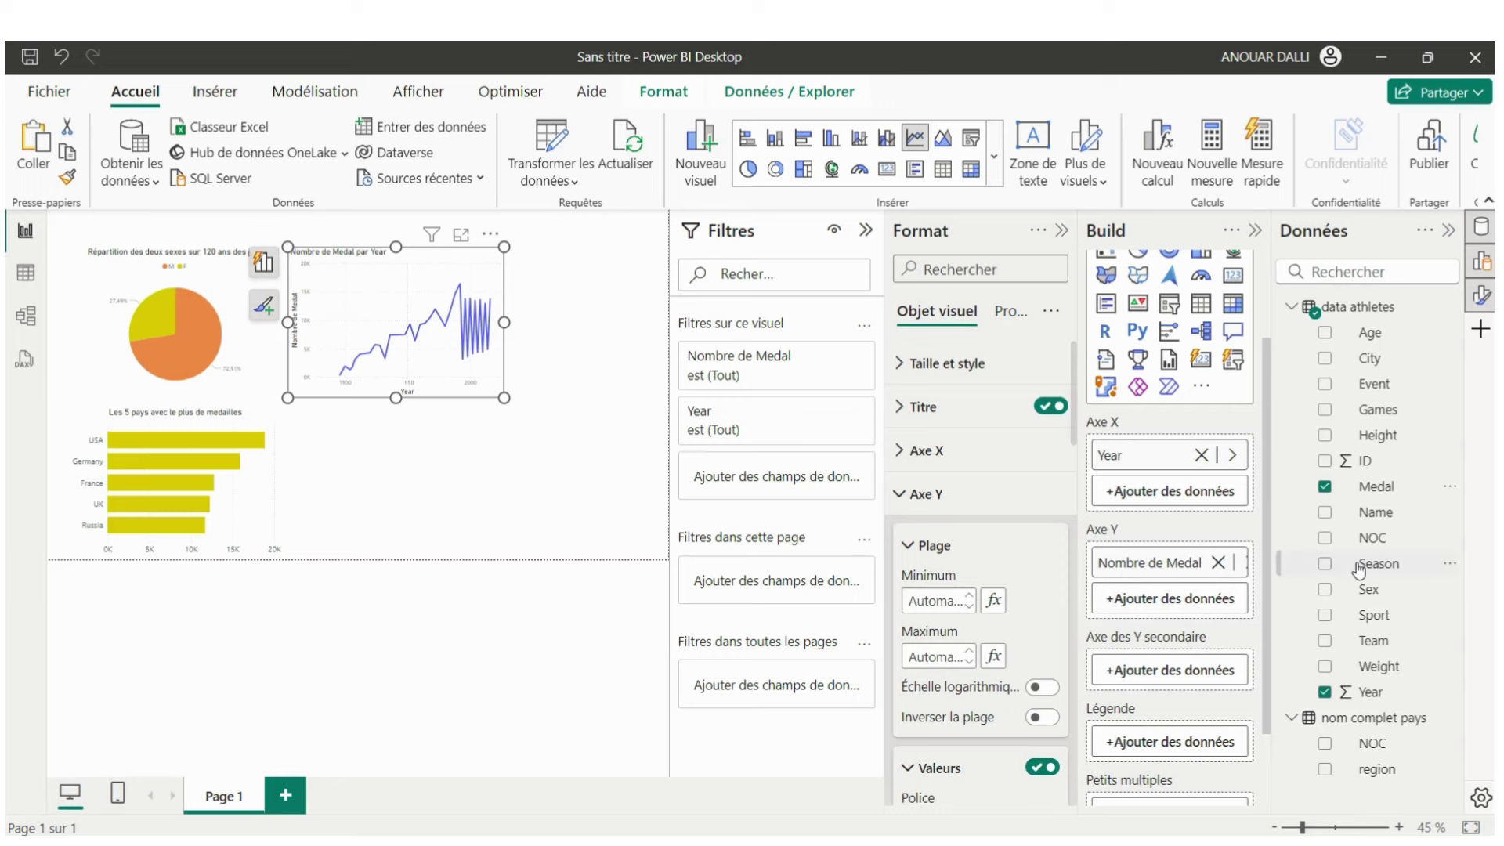
- Add a Season filter to the line chart keeping only Summer
left_click_drag(1379, 564, 774, 470)
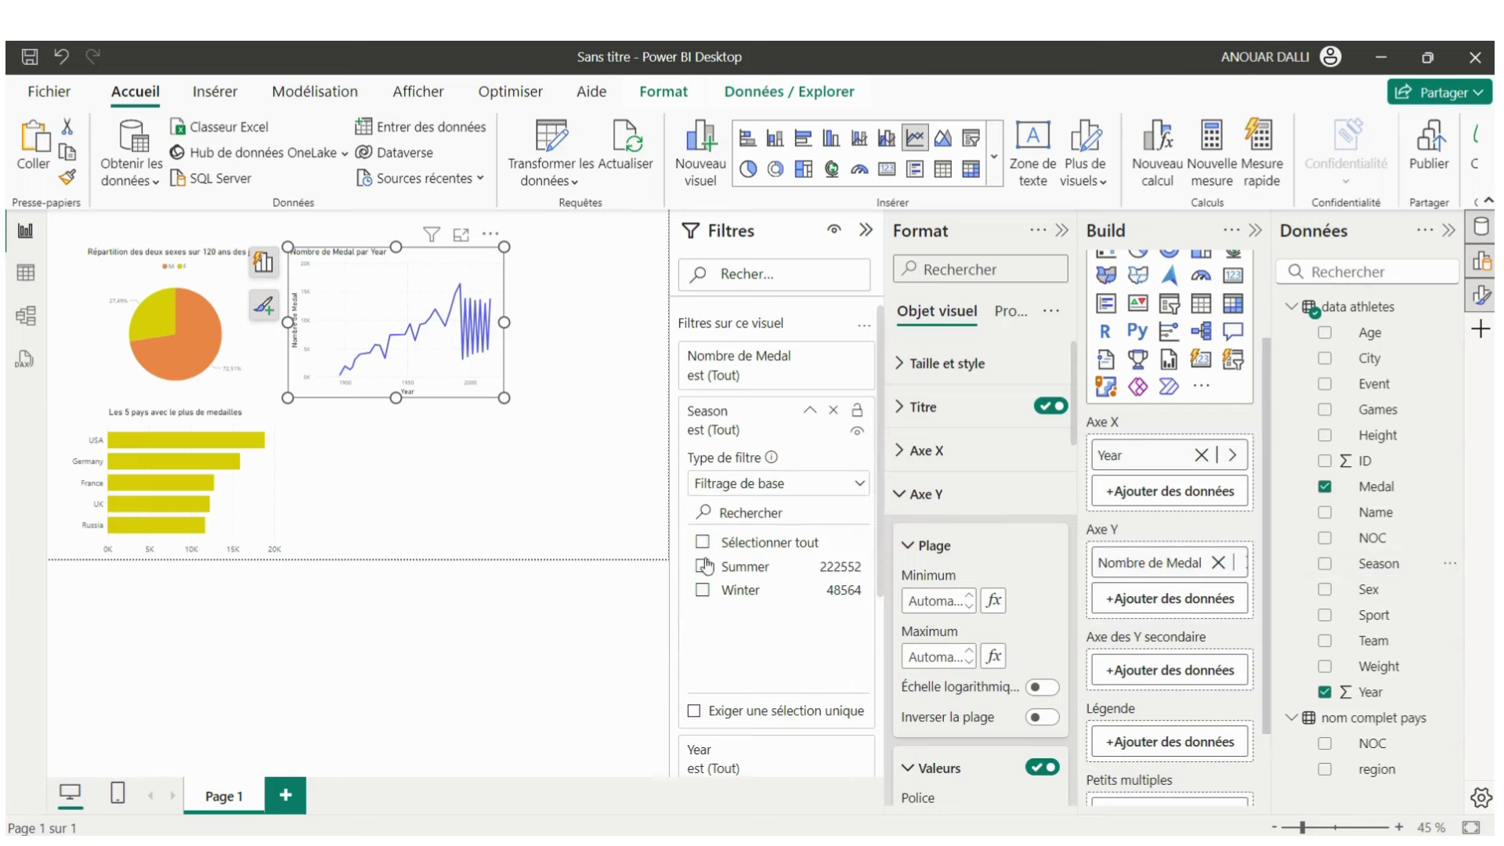
left_click(703, 567)
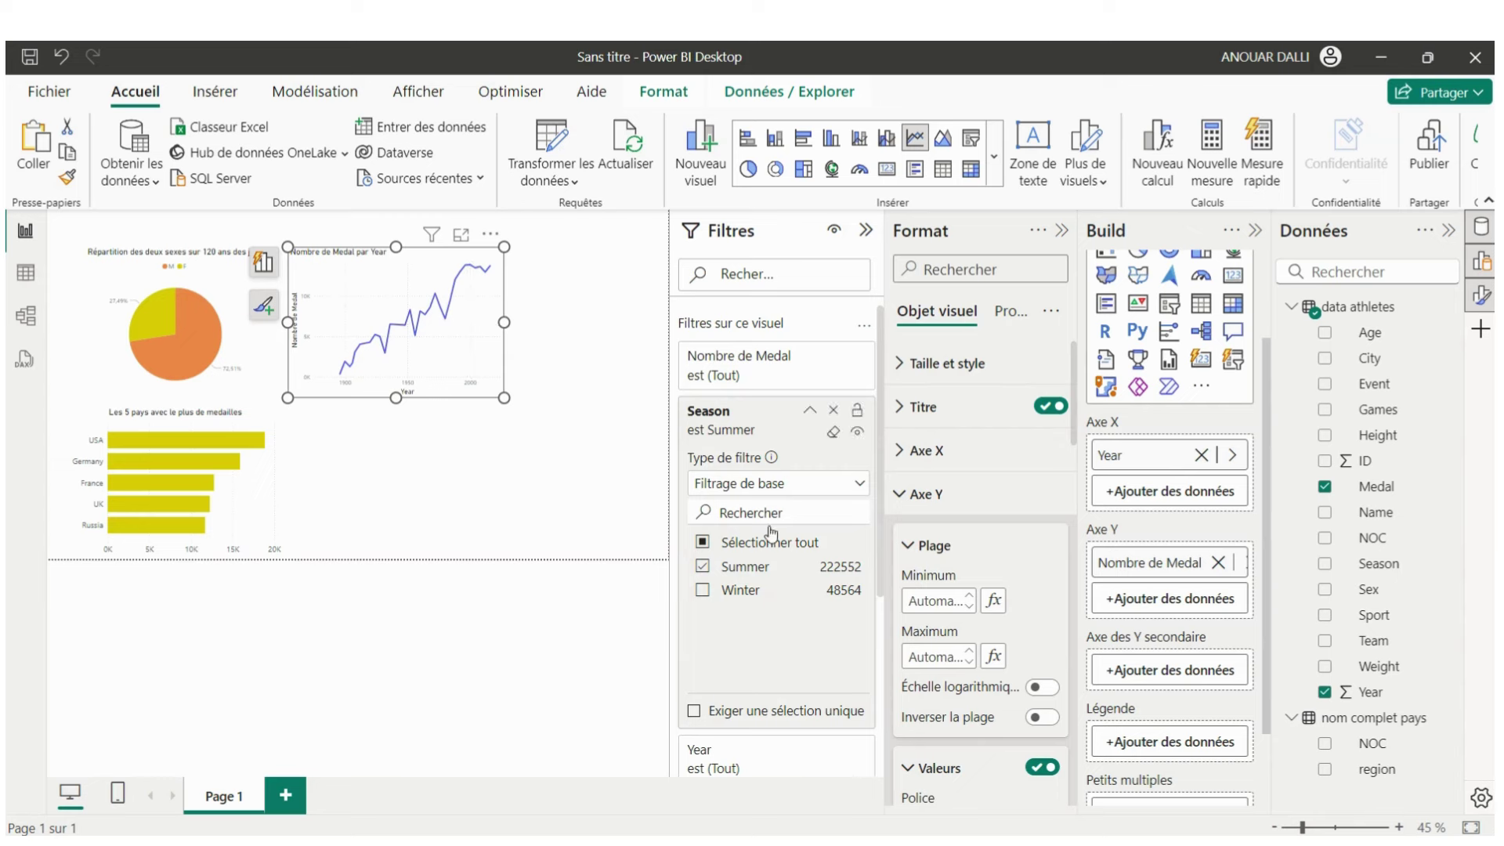
left_click(808, 412)
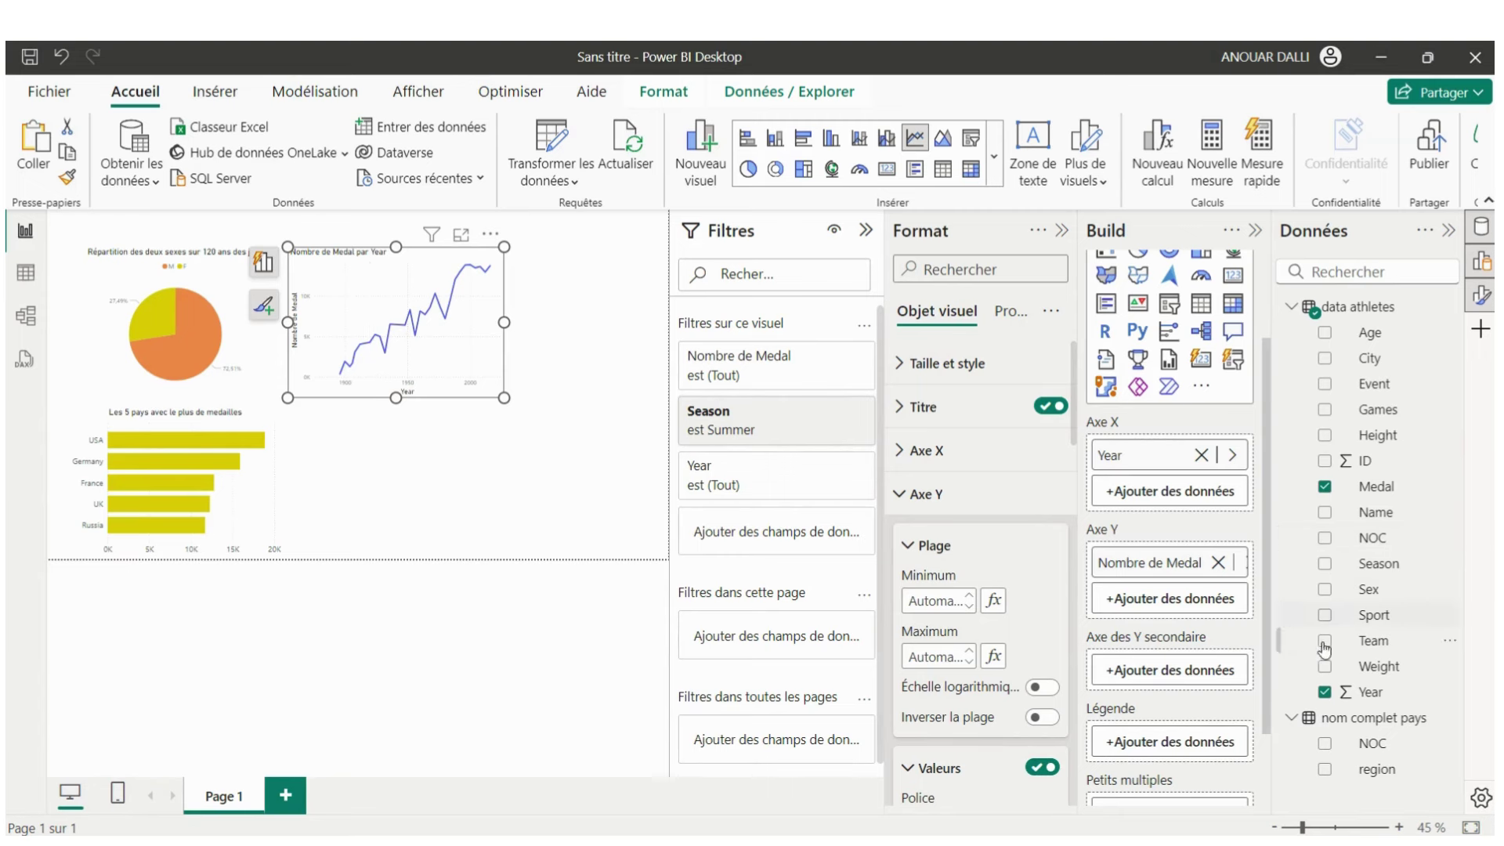
- Add Sex to the line chart's legend so F and M each get their own line
left_click_drag(1368, 589, 1175, 744)
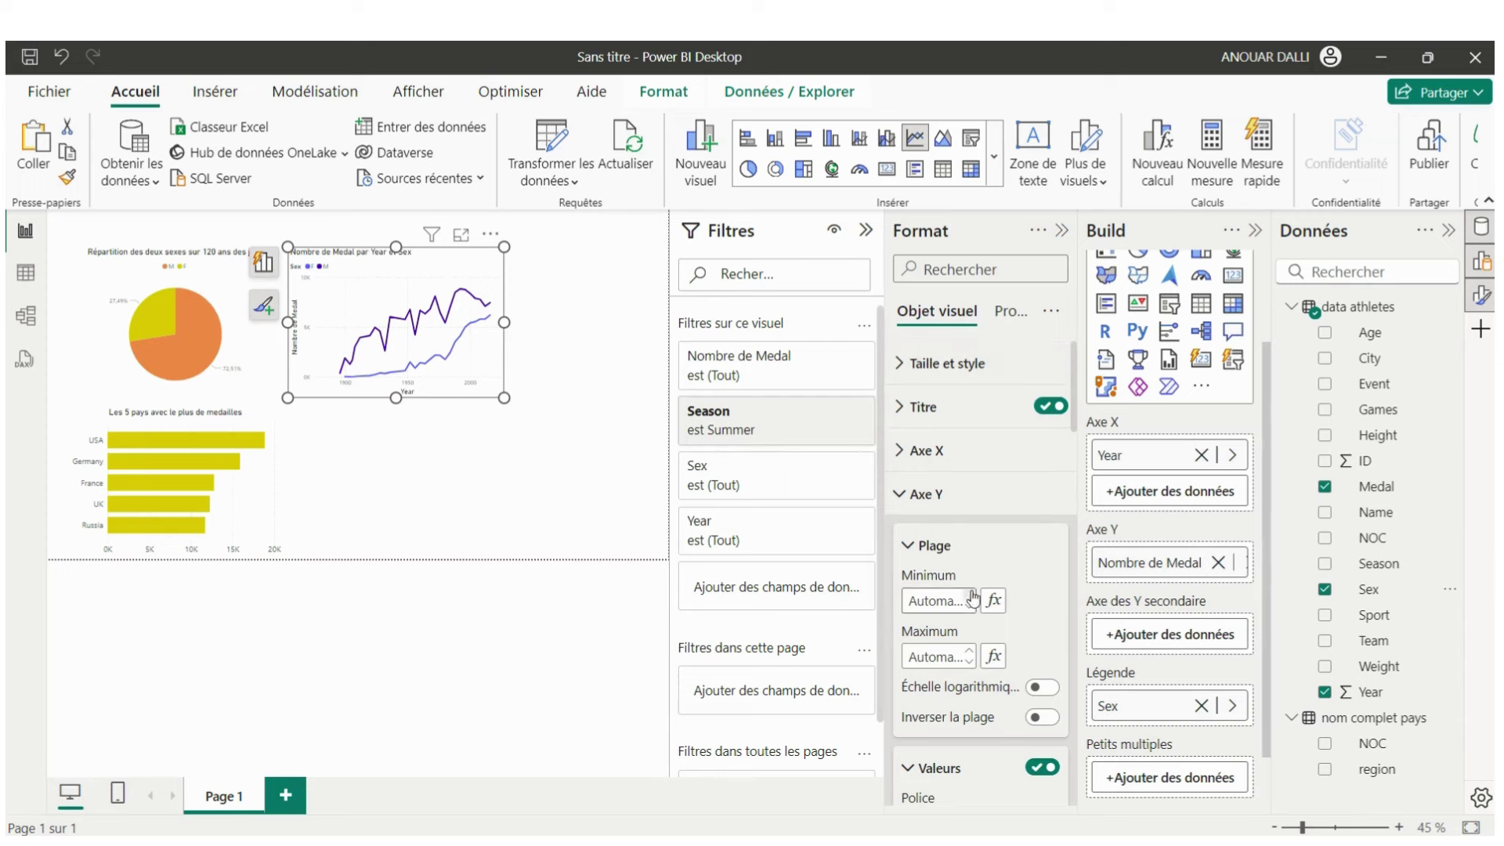
- Move the line chart legend to the top centre (Centre haut)
left_click(898, 495)
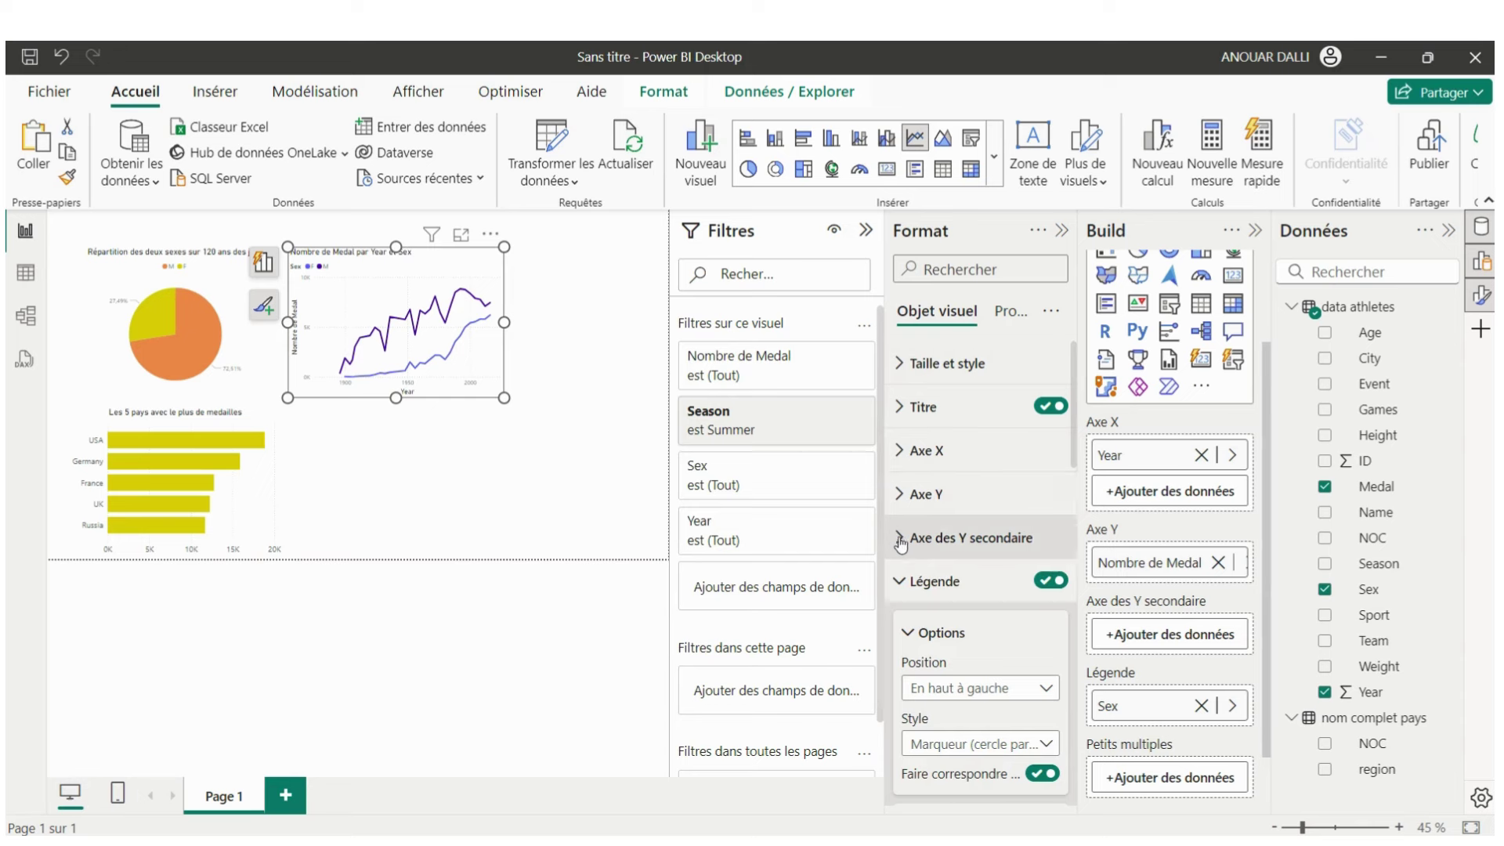
left_click(1050, 689)
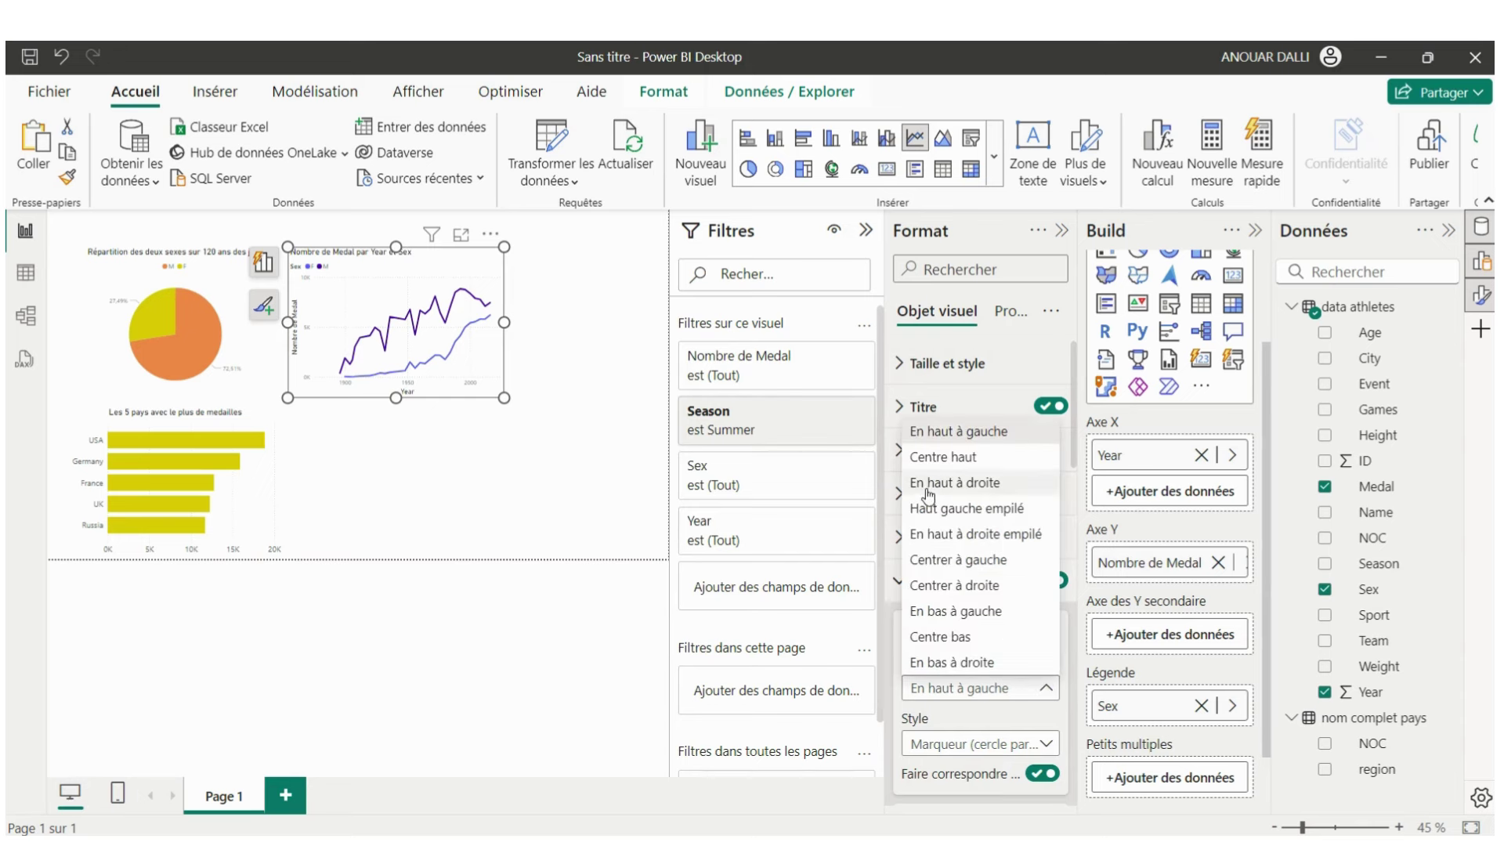
left_click(935, 459)
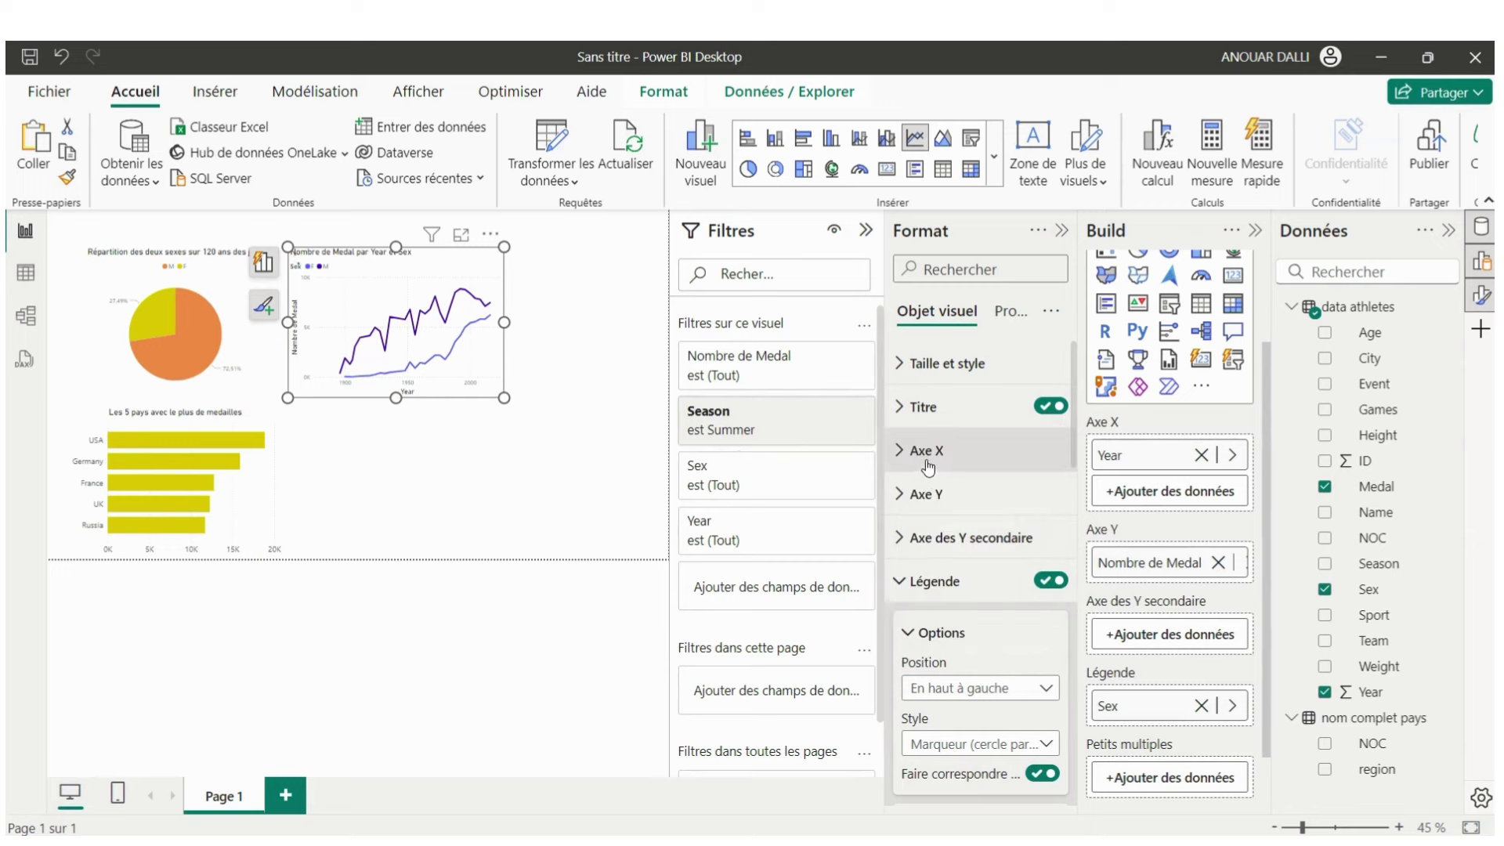
- Raise the legend text size to 12 and switch off the legend's Sex title
scroll(963, 744, "down", 1)
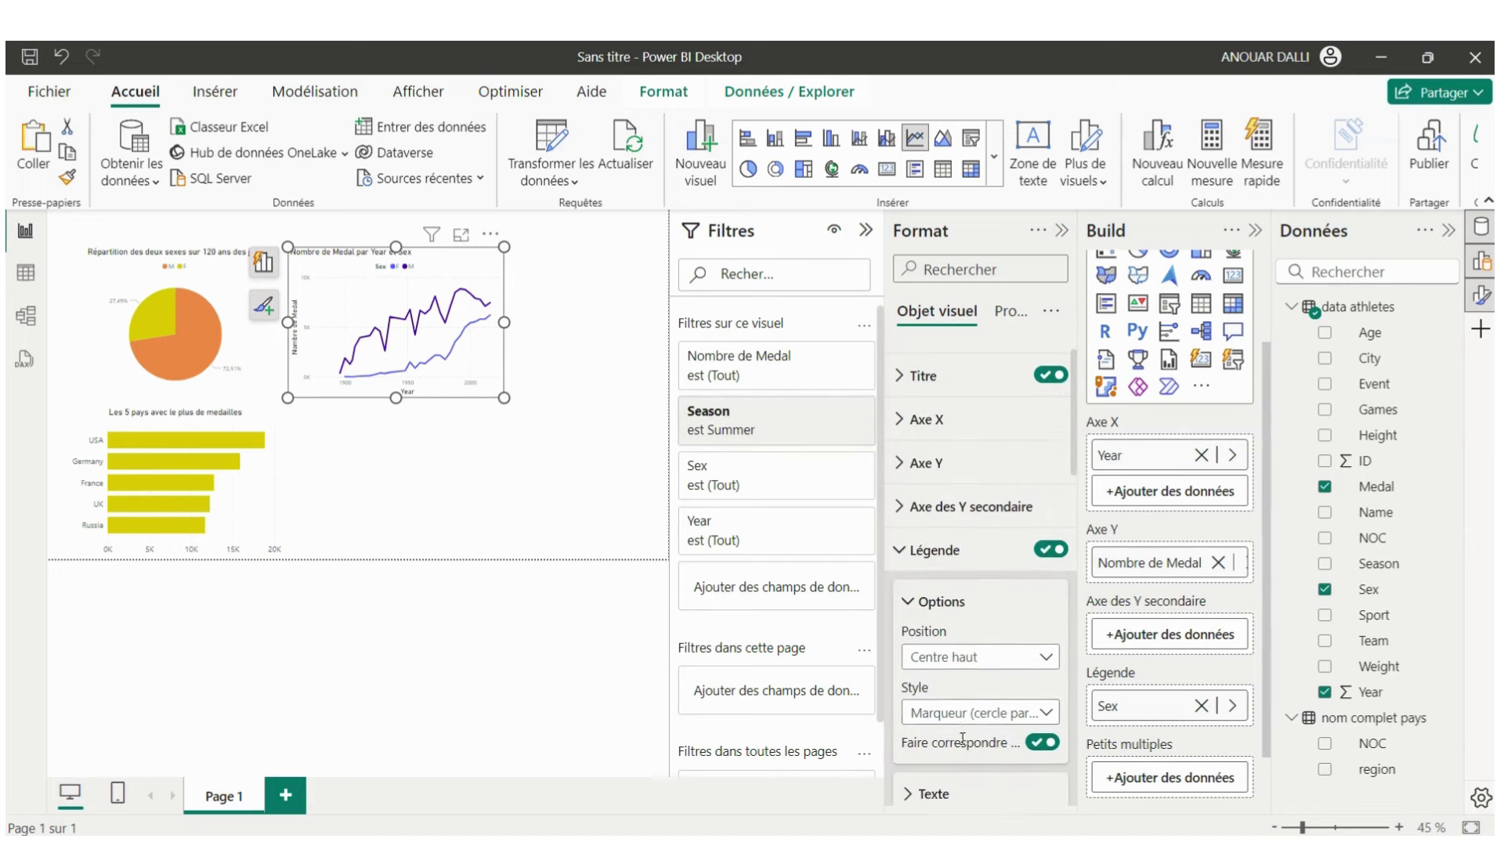
scroll(940, 741, "down", 2)
scroll(904, 734, "down", 2)
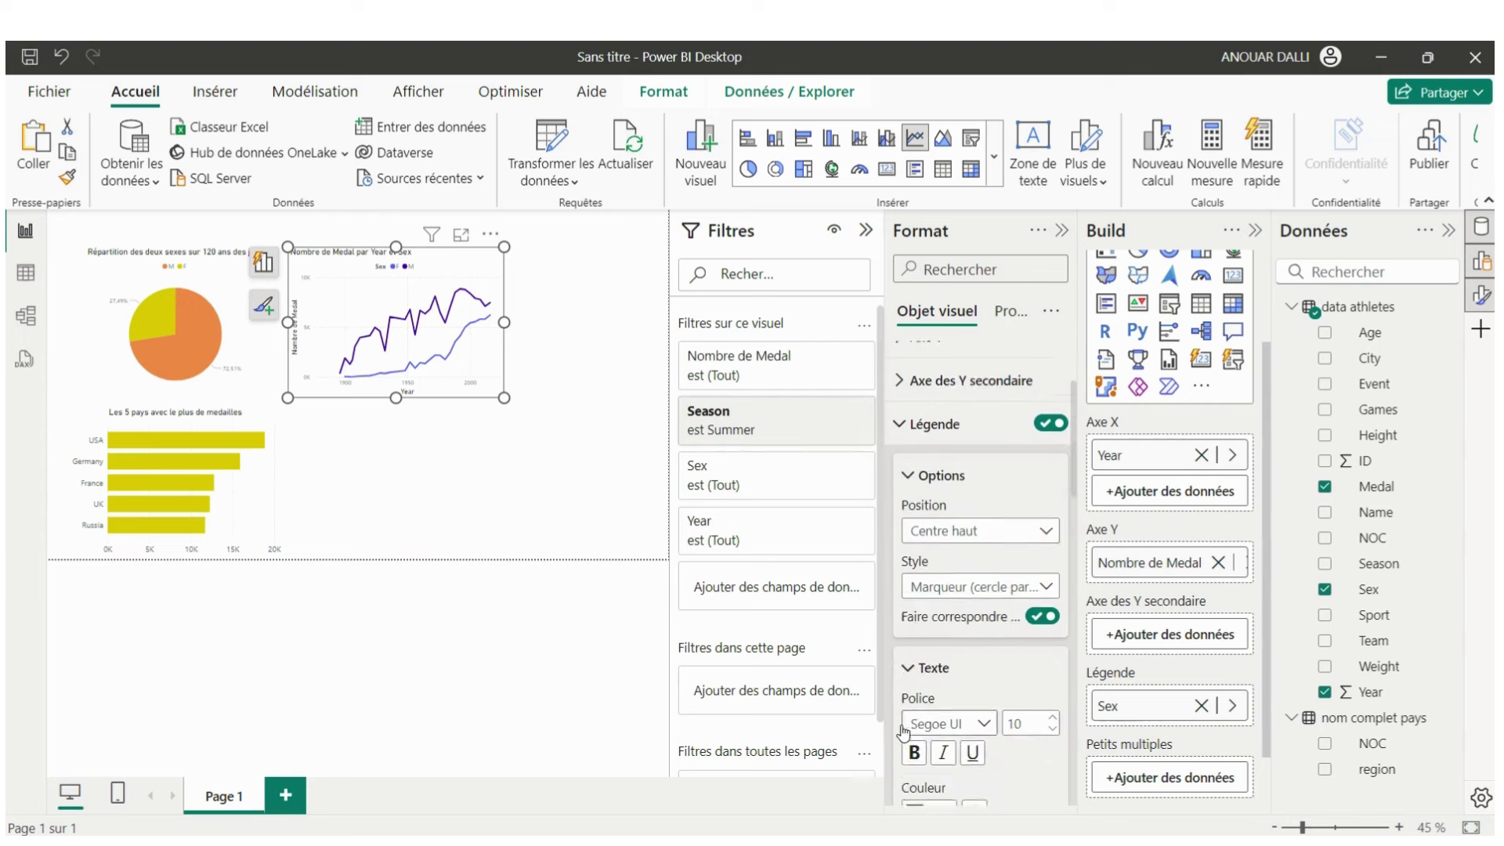
scroll(904, 733, "down", 5)
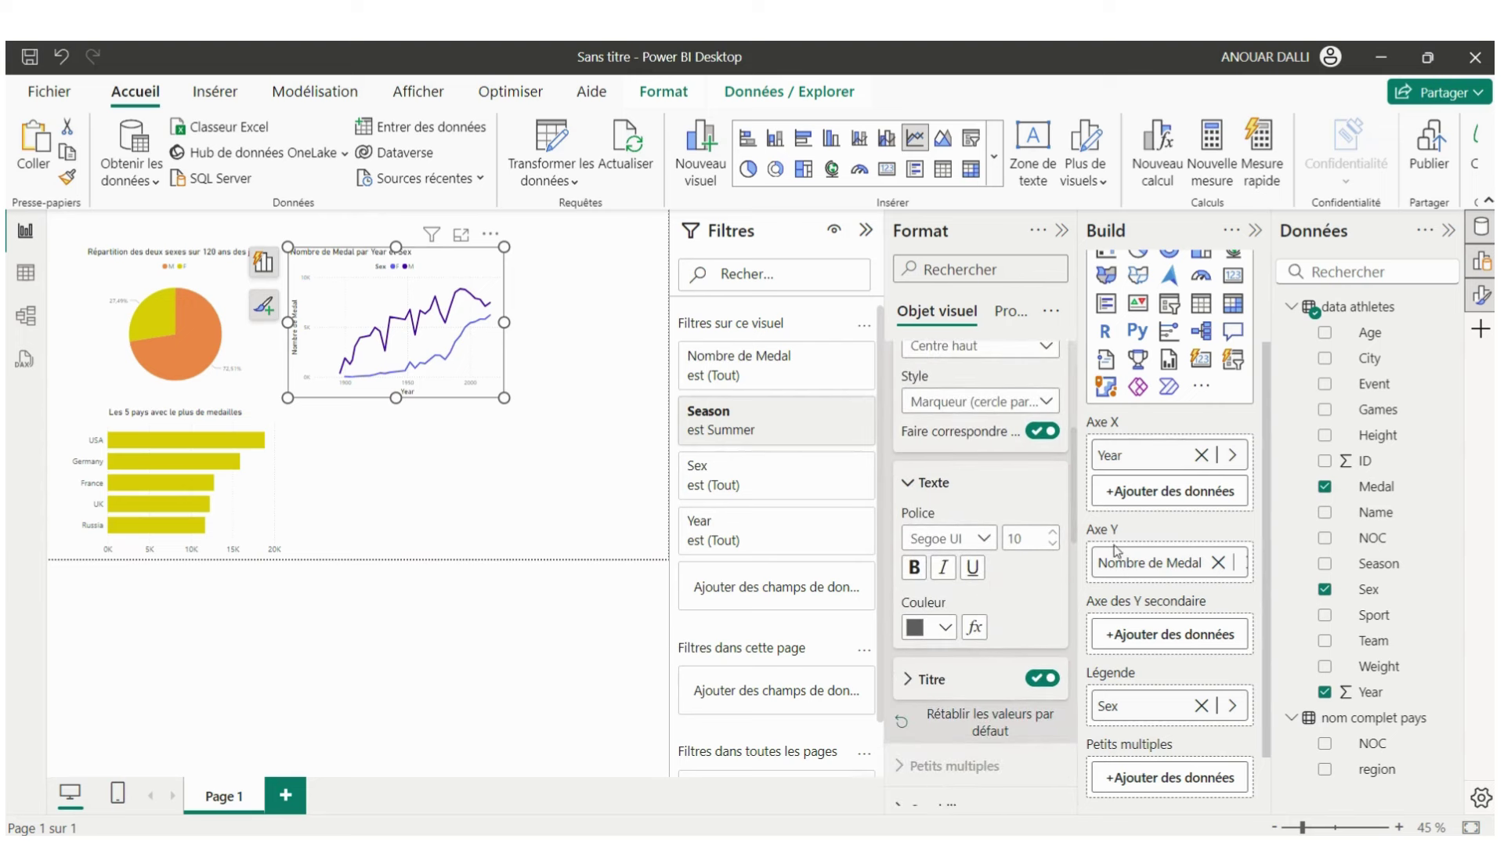
left_click(1055, 534)
left_click(908, 680)
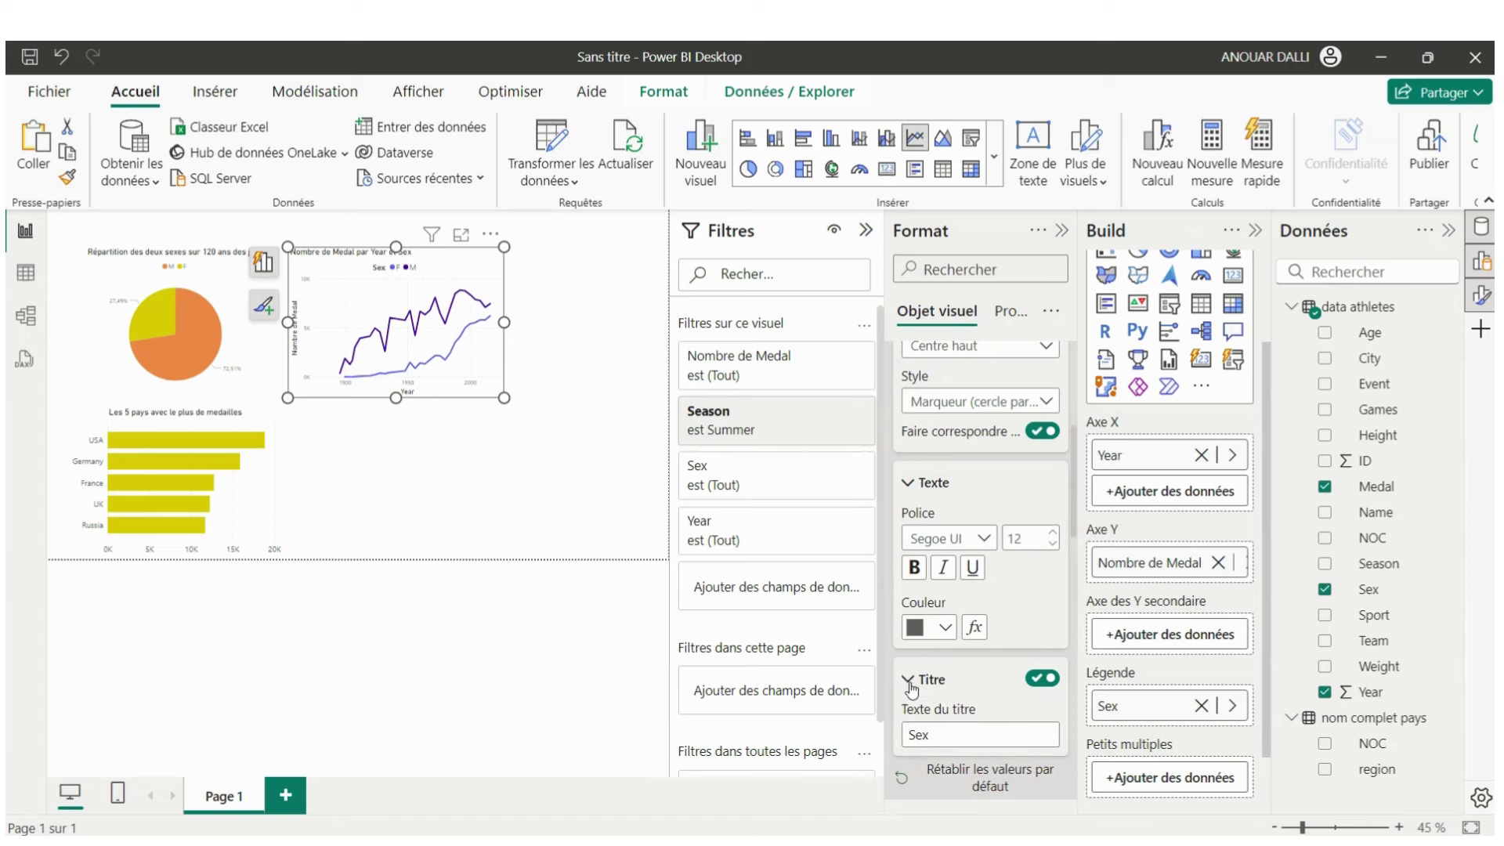
left_click(1038, 678)
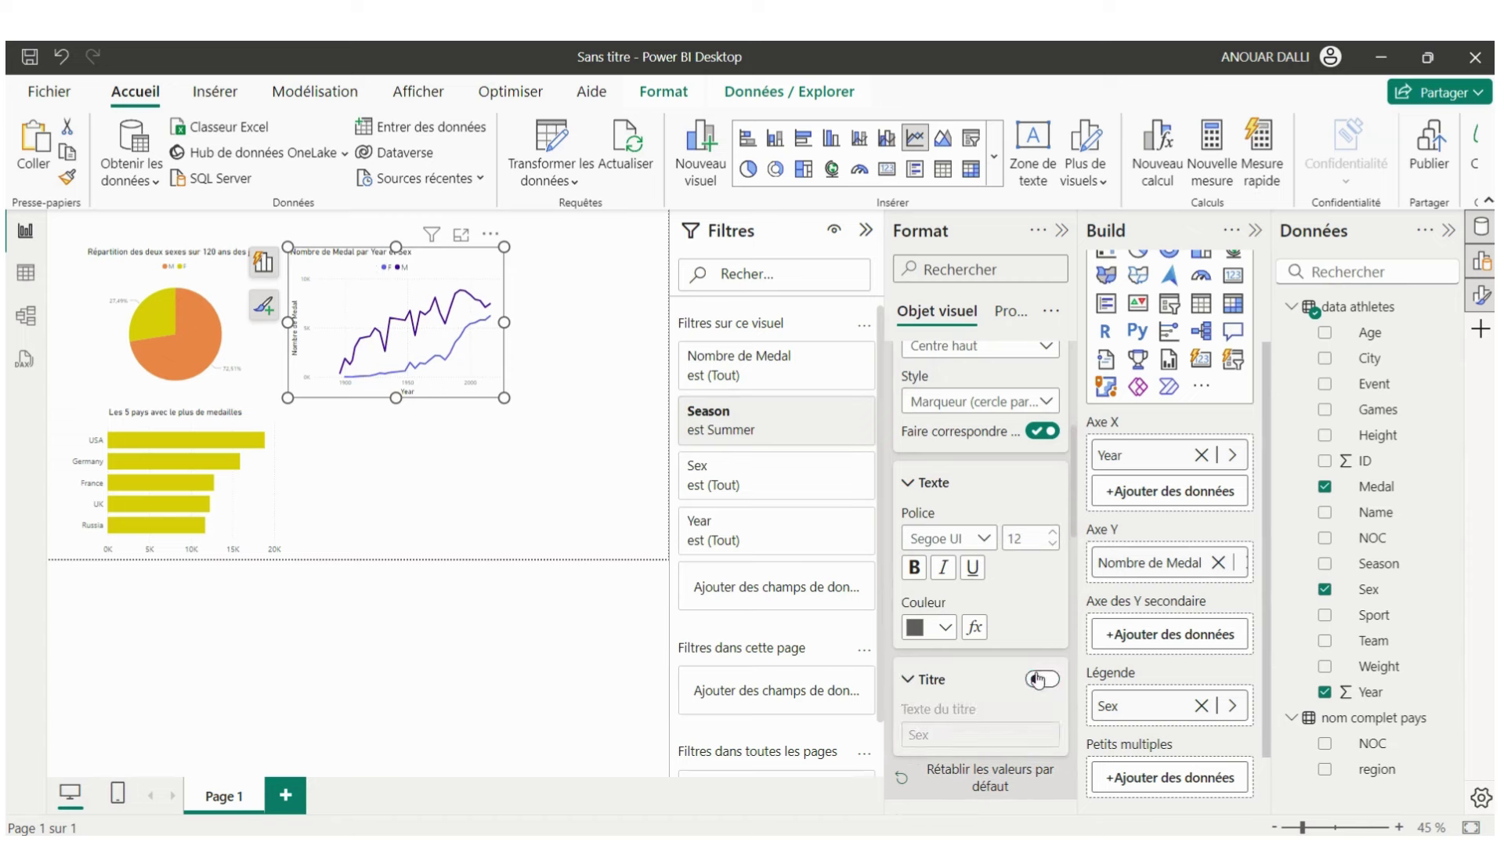
left_click(910, 485)
scroll(905, 486, "up", 3)
scroll(907, 480, "up", 3)
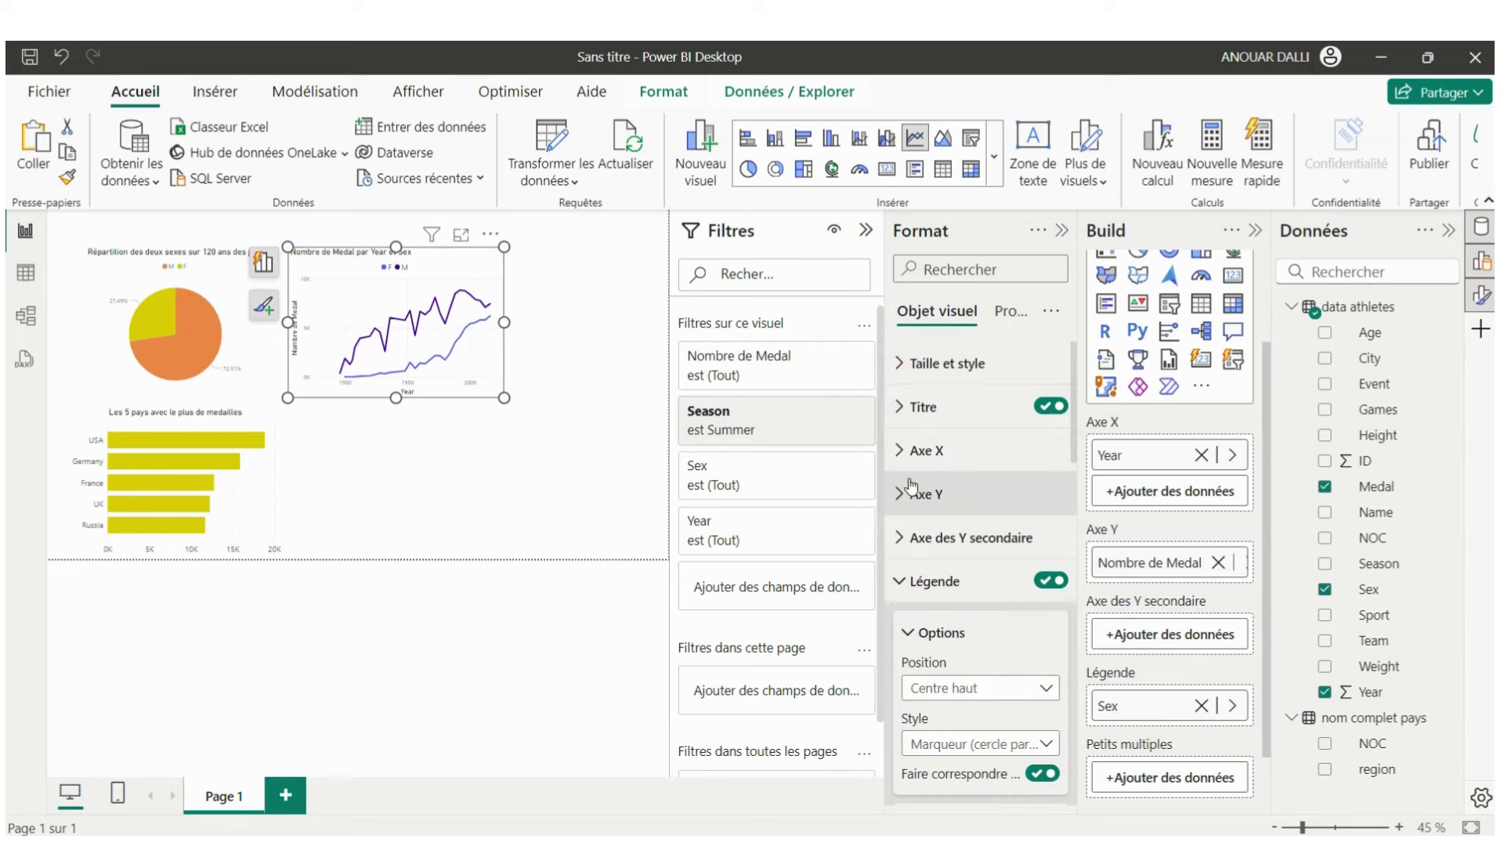
left_click(908, 411)
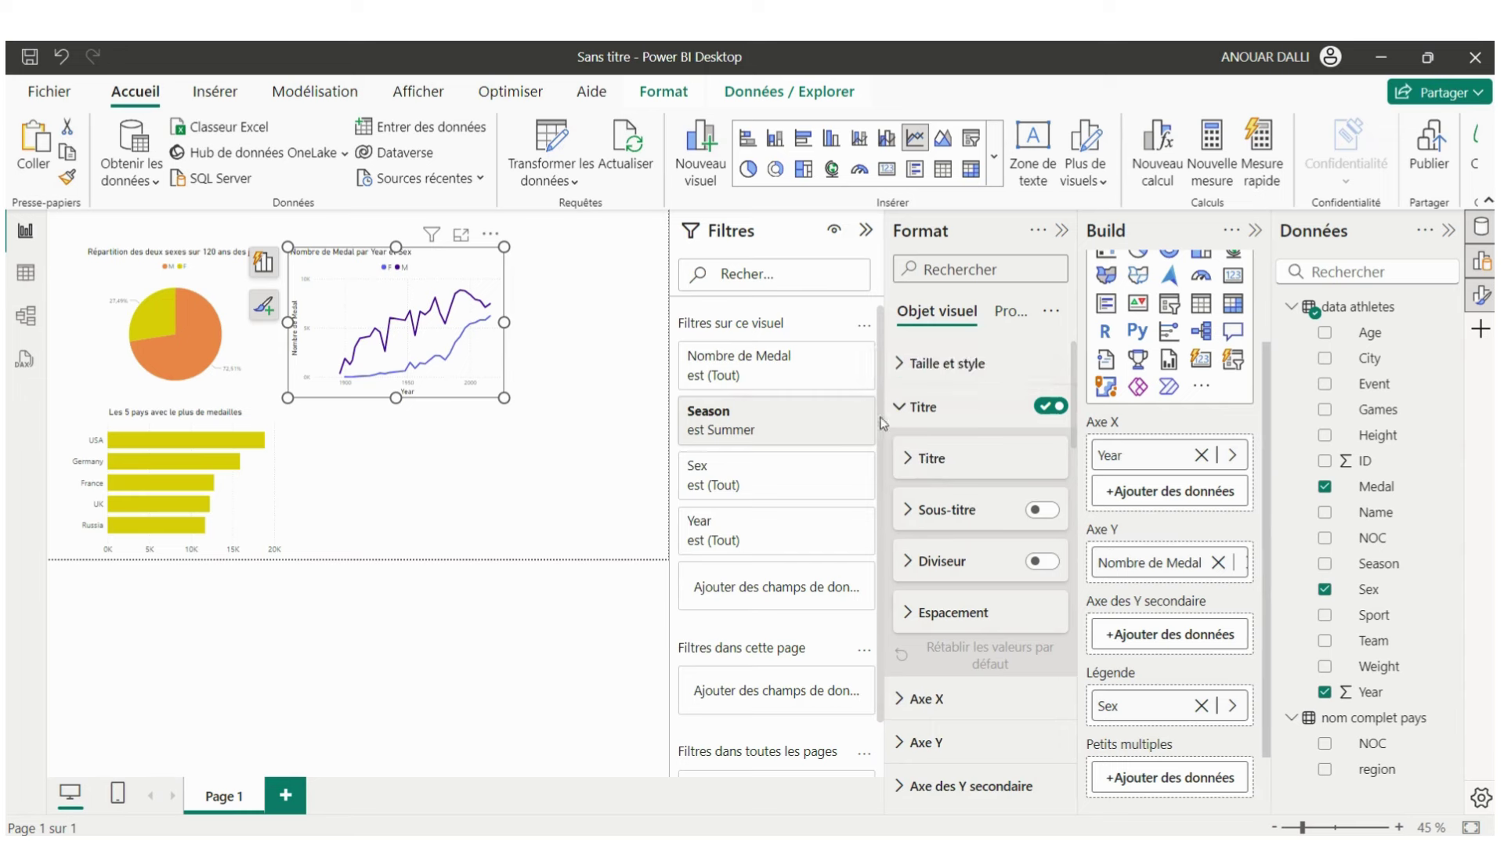
- Change the line chart title text to 'Nombre de Medal par an et par sexe'
left_click(911, 461)
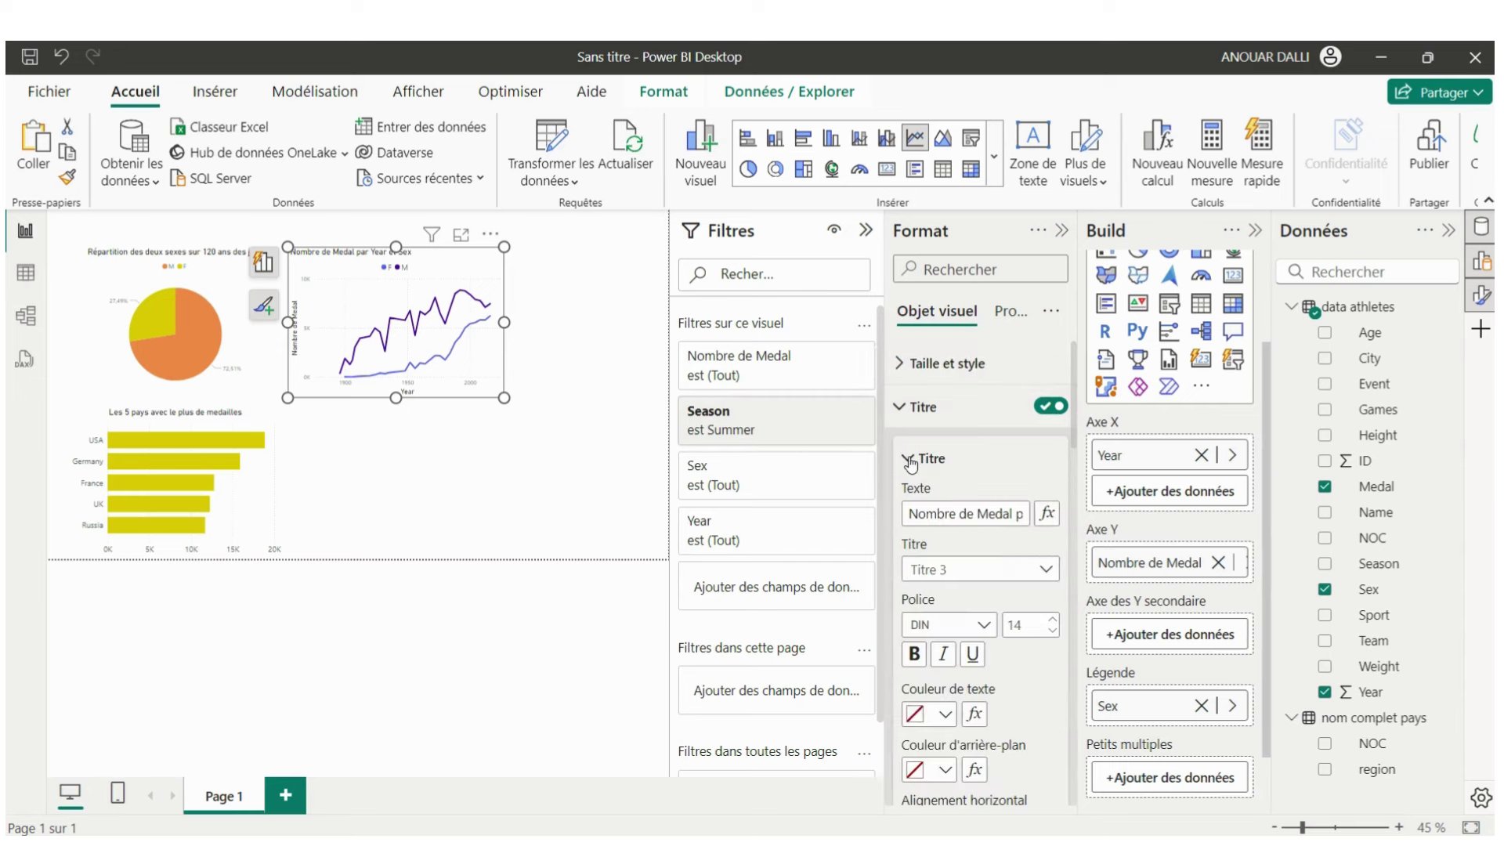
left_click_drag(1016, 514, 891, 508)
left_click(1009, 514)
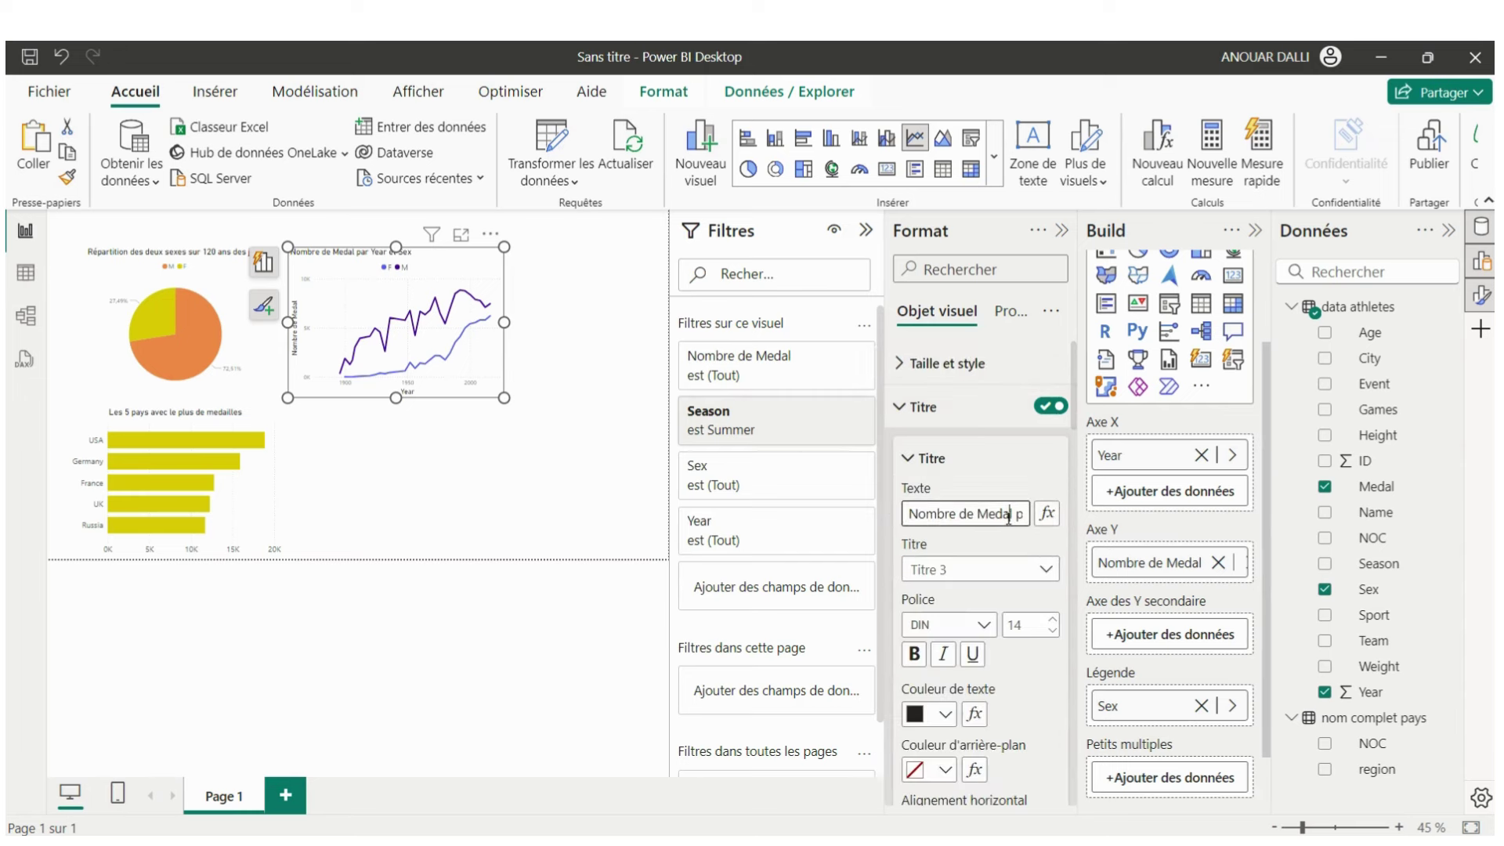
key("Right")
key("Right")
key("Right")
key("Right")
key("Right")
key("Right")
key("BackSpace")
key("BackSpace")
key("BackSpace")
key("BackSpace")
key("BackSpace")
key("BackSpace")
key("BackSpace")
key("BackSpace")
type("anne")
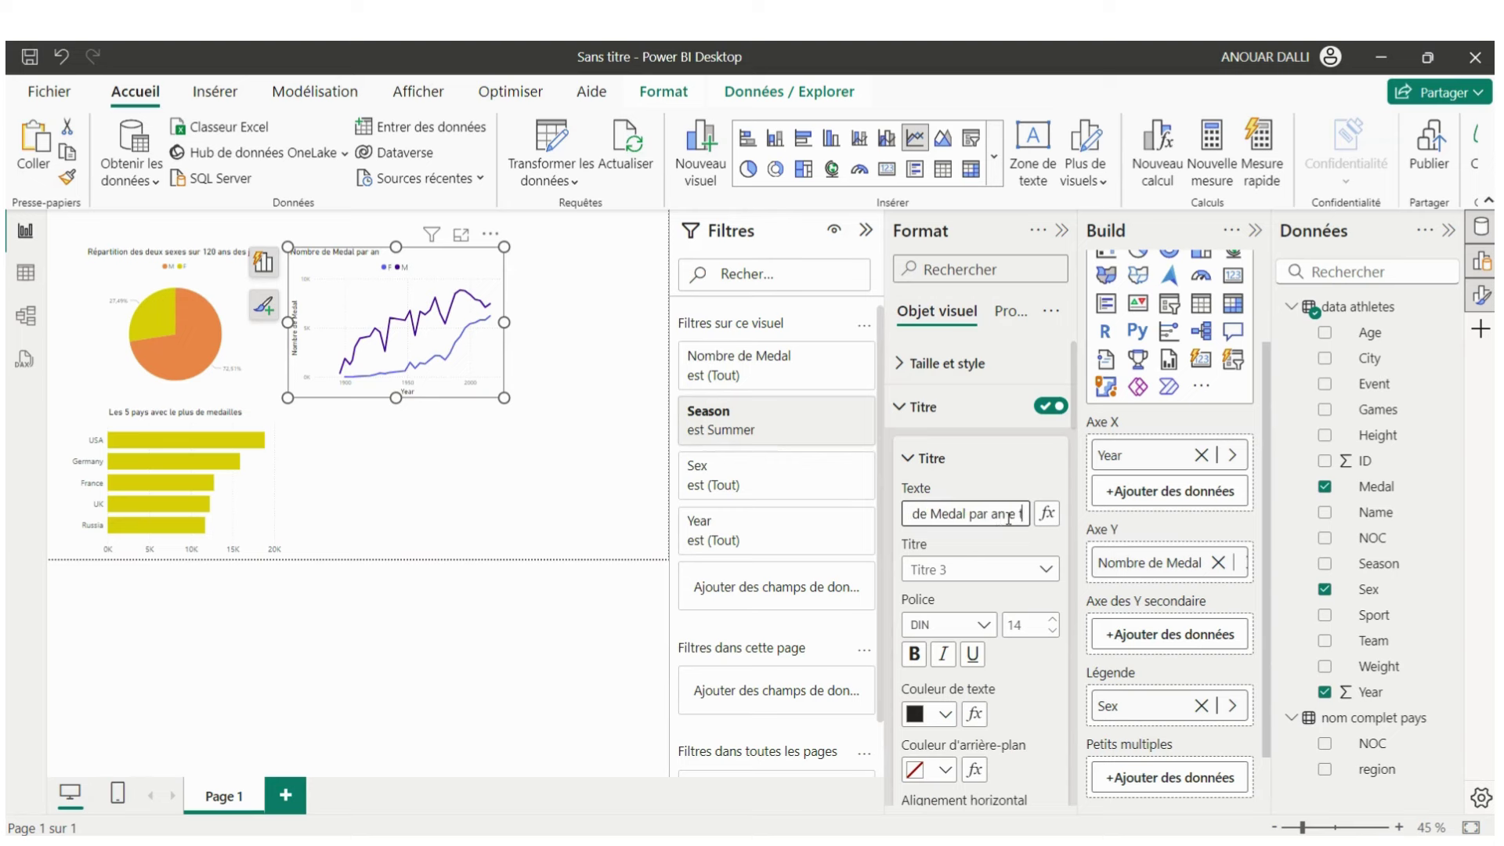
key("BackSpace")
key("BackSpace")
type("et ")
type("par sexe")
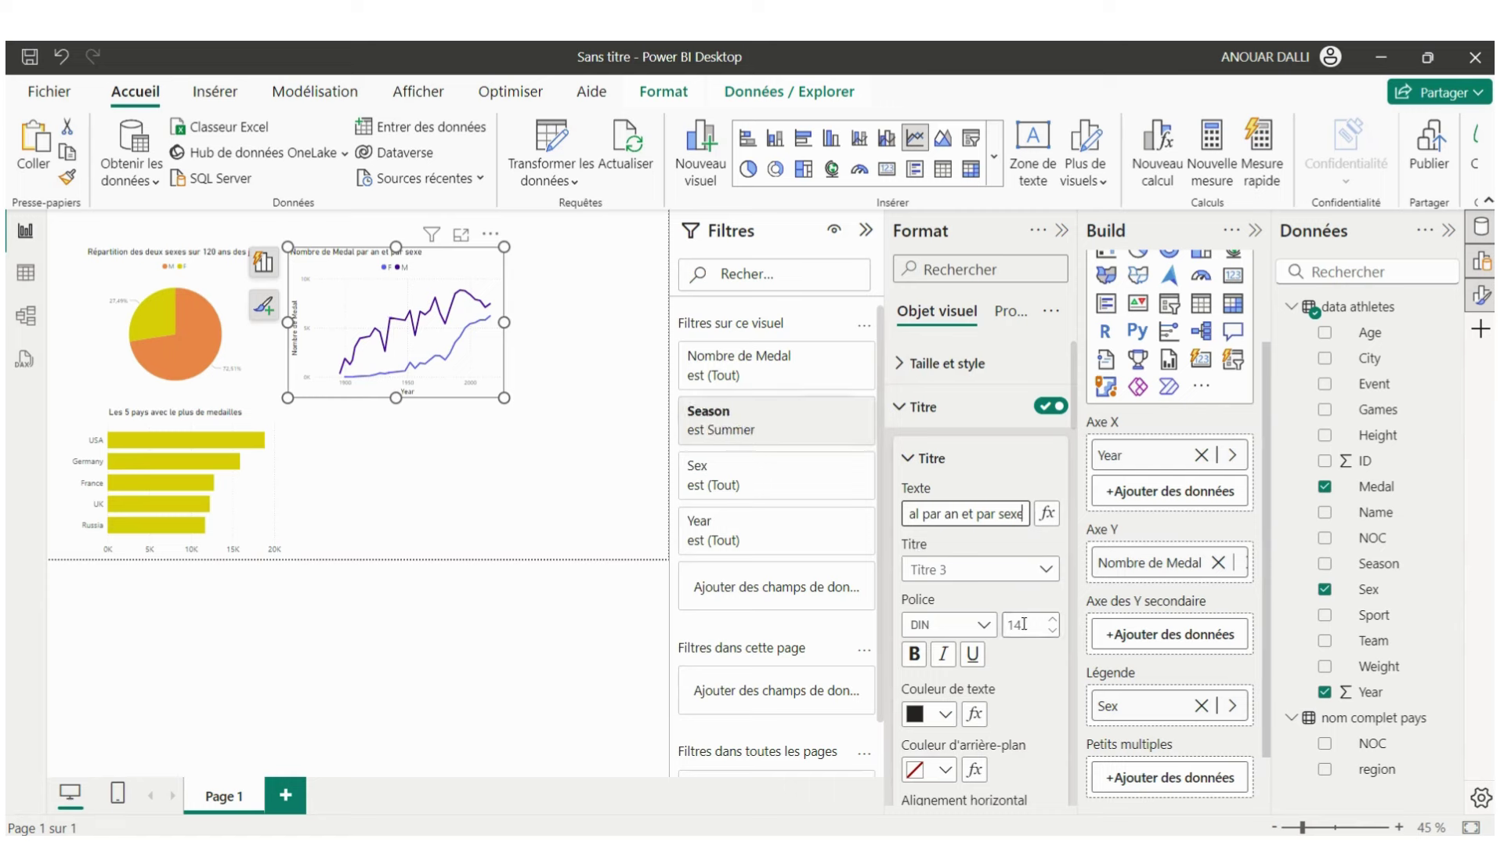
- Center the chart title horizontally and preview the result
scroll(945, 741, "down", 1)
scroll(942, 640, "down", 2)
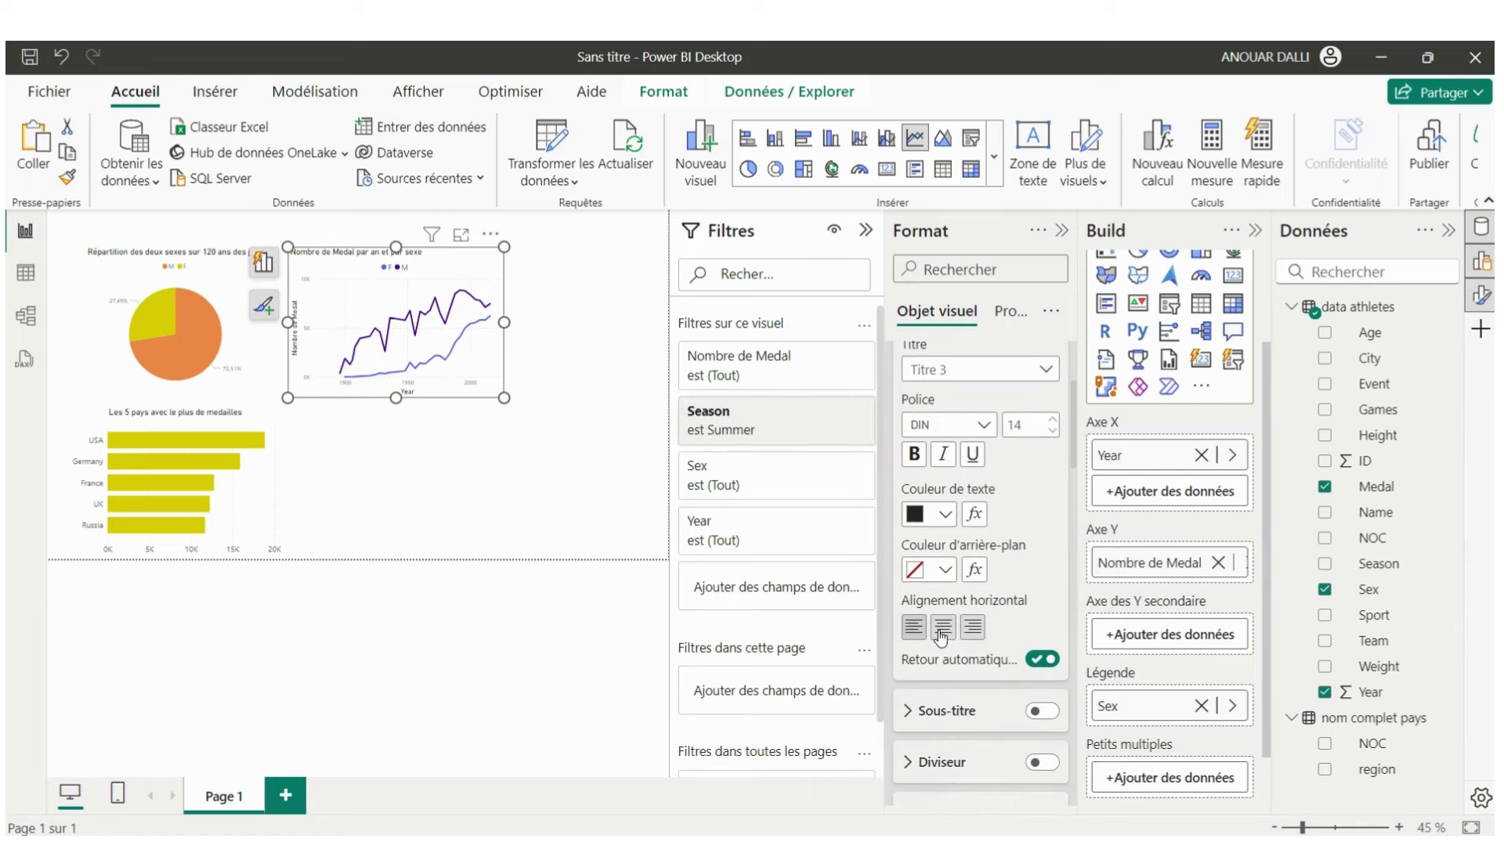
left_click(941, 627)
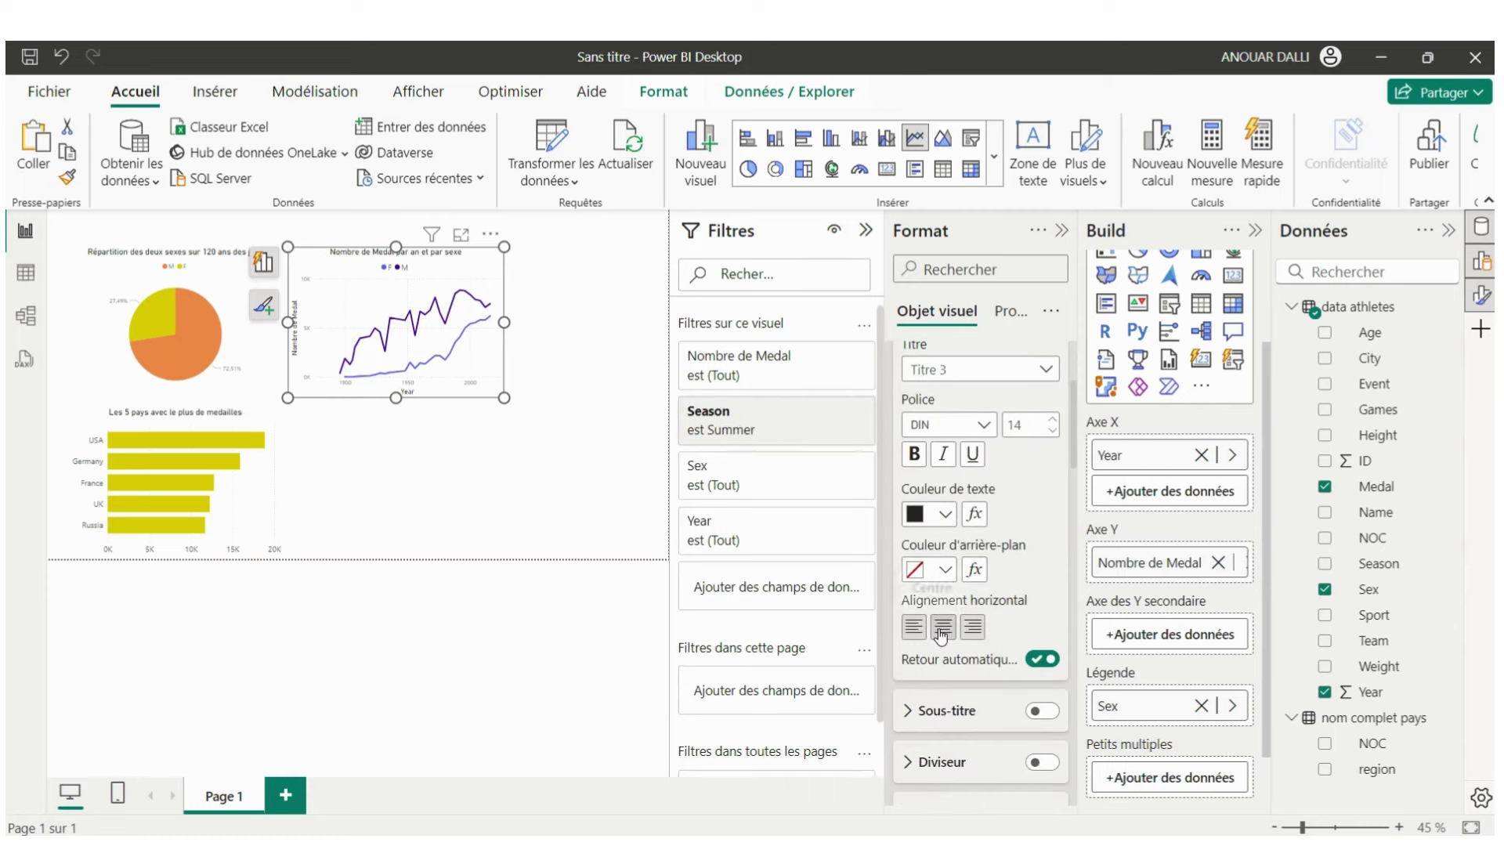
left_click(454, 463)
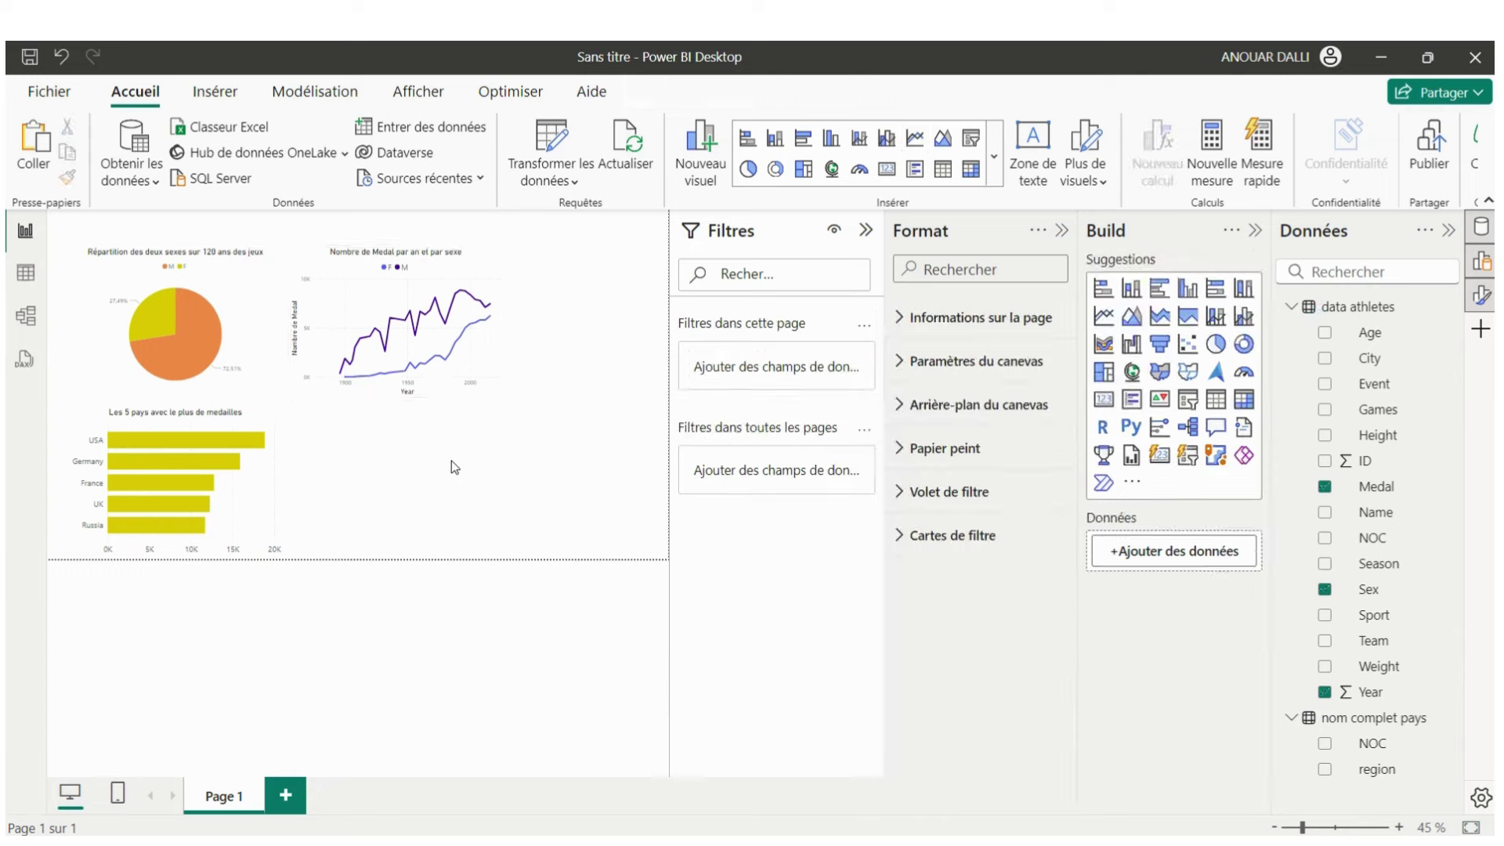
left_click(301, 263)
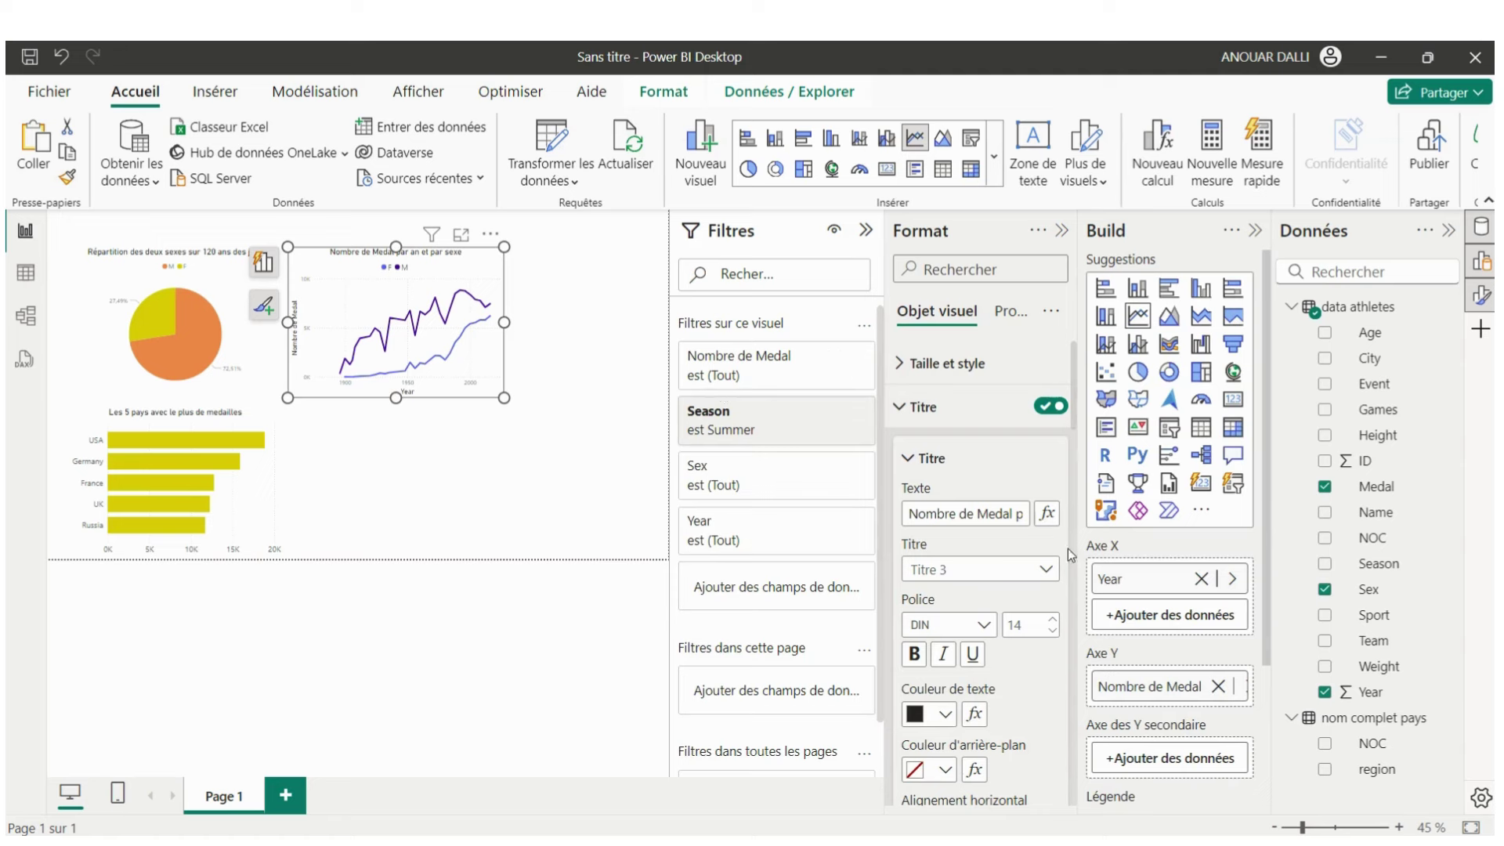
left_click(908, 460)
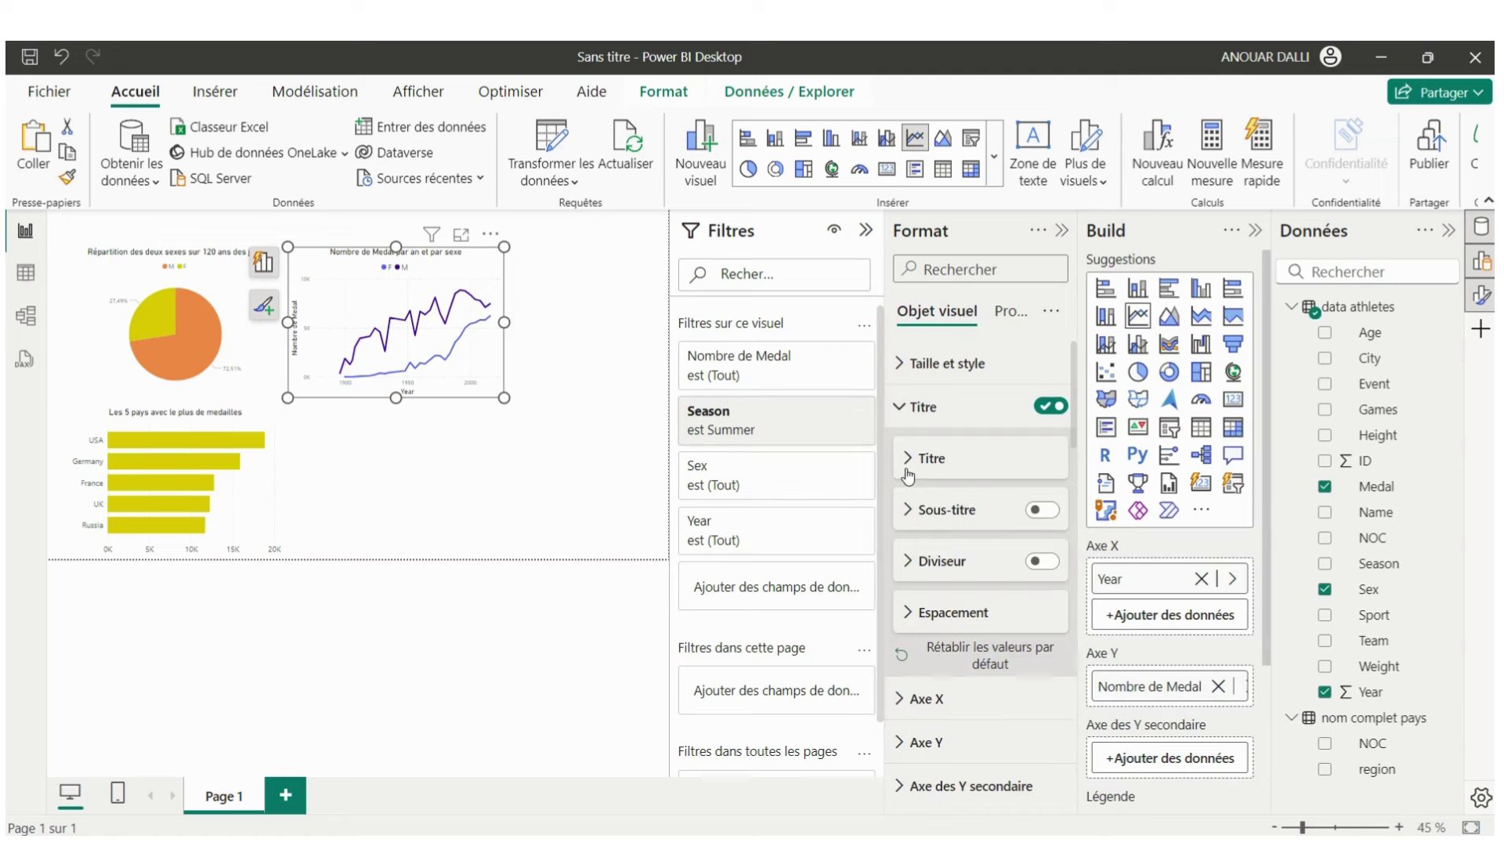
left_click(897, 409)
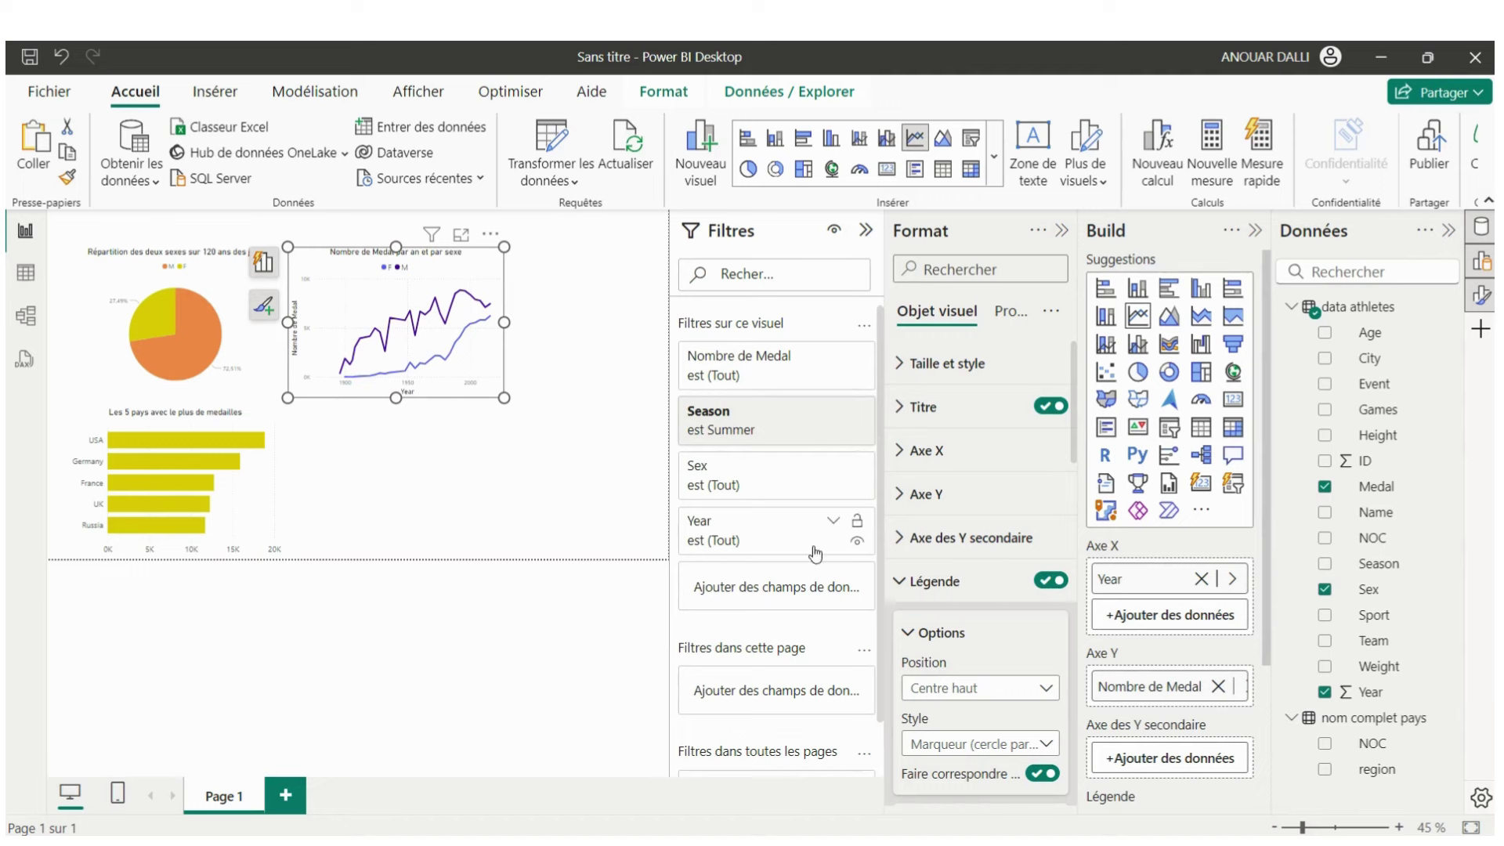
scroll(909, 595, "down", 1)
- In the Lignes settings, colour the F series line yellow
scroll(909, 592, "down", 2)
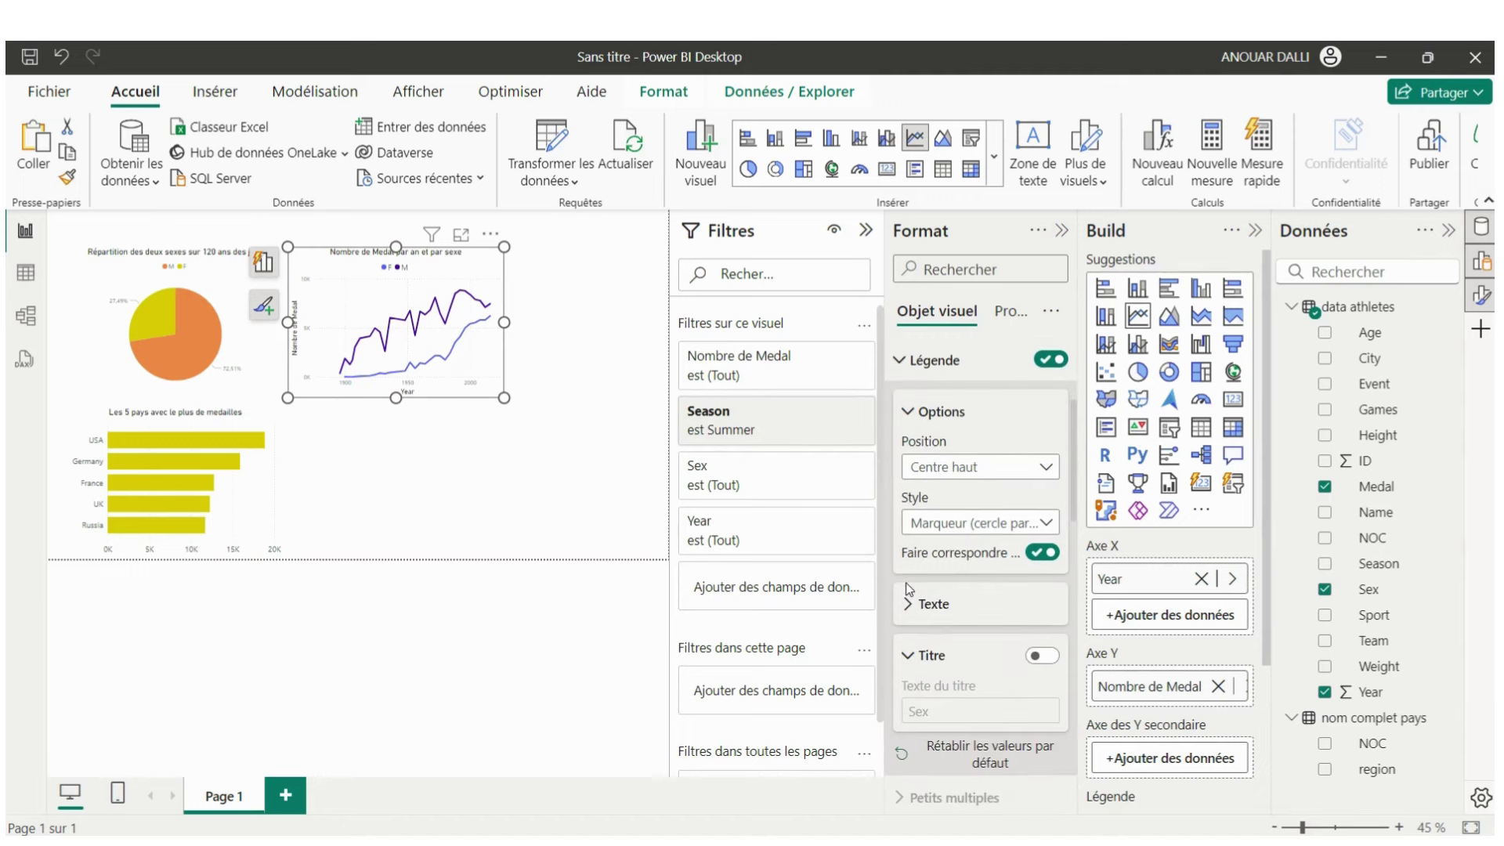
scroll(940, 537, "up", 2)
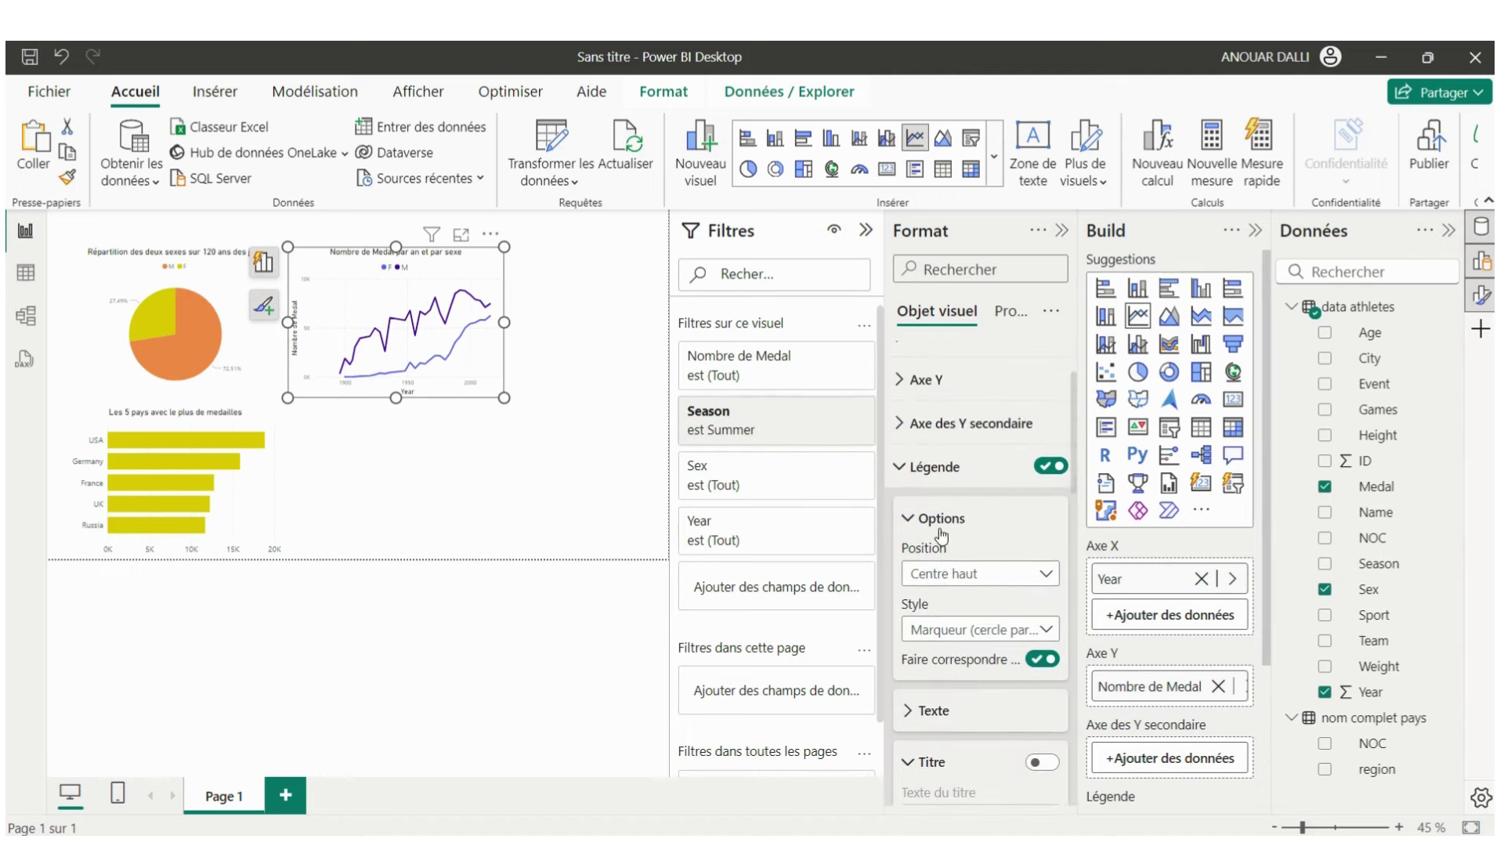
left_click(901, 470)
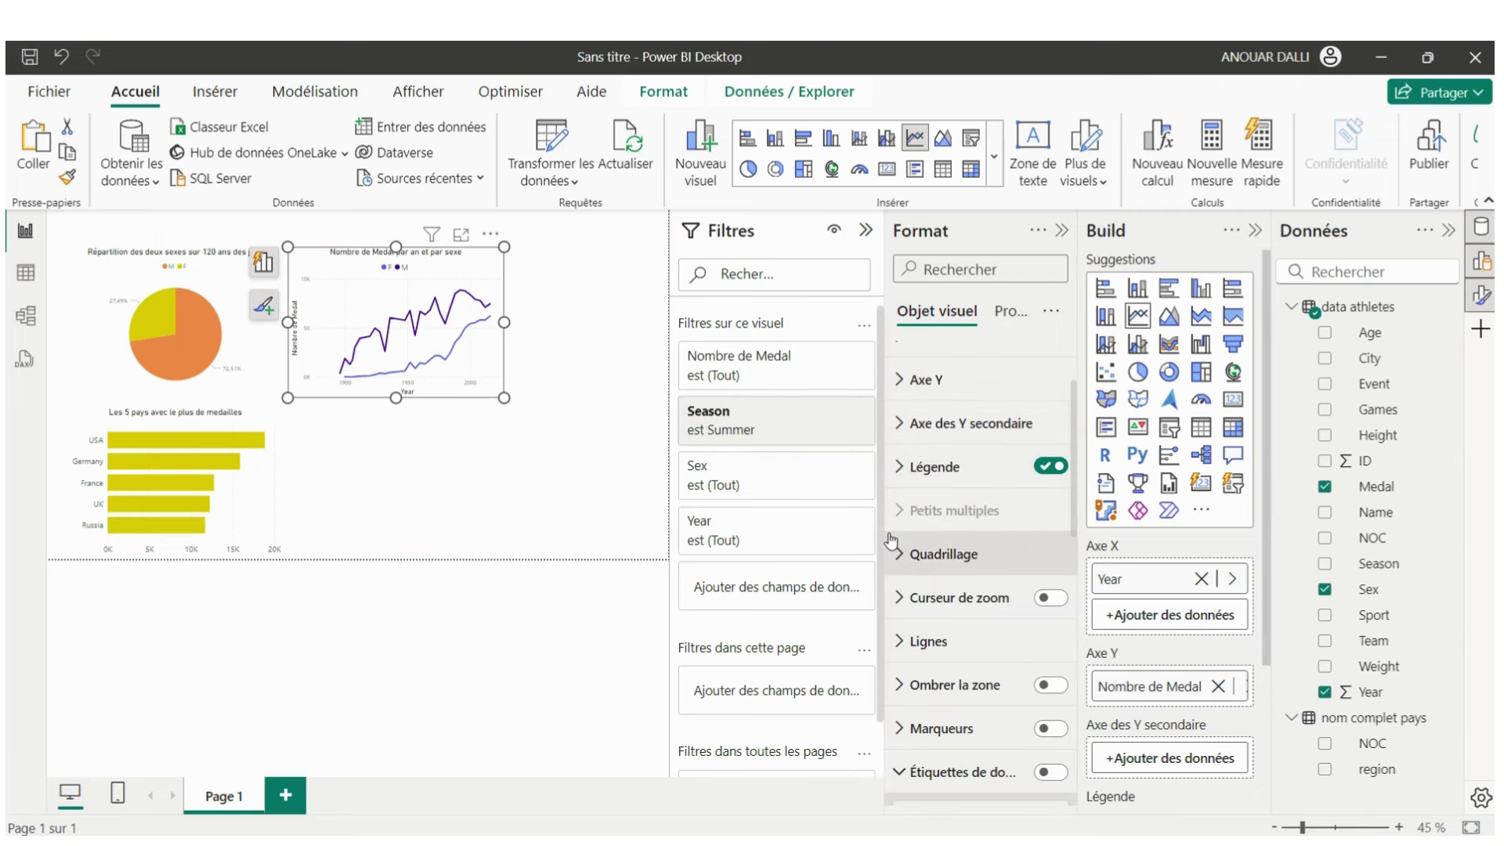
scroll(920, 580, "down", 1)
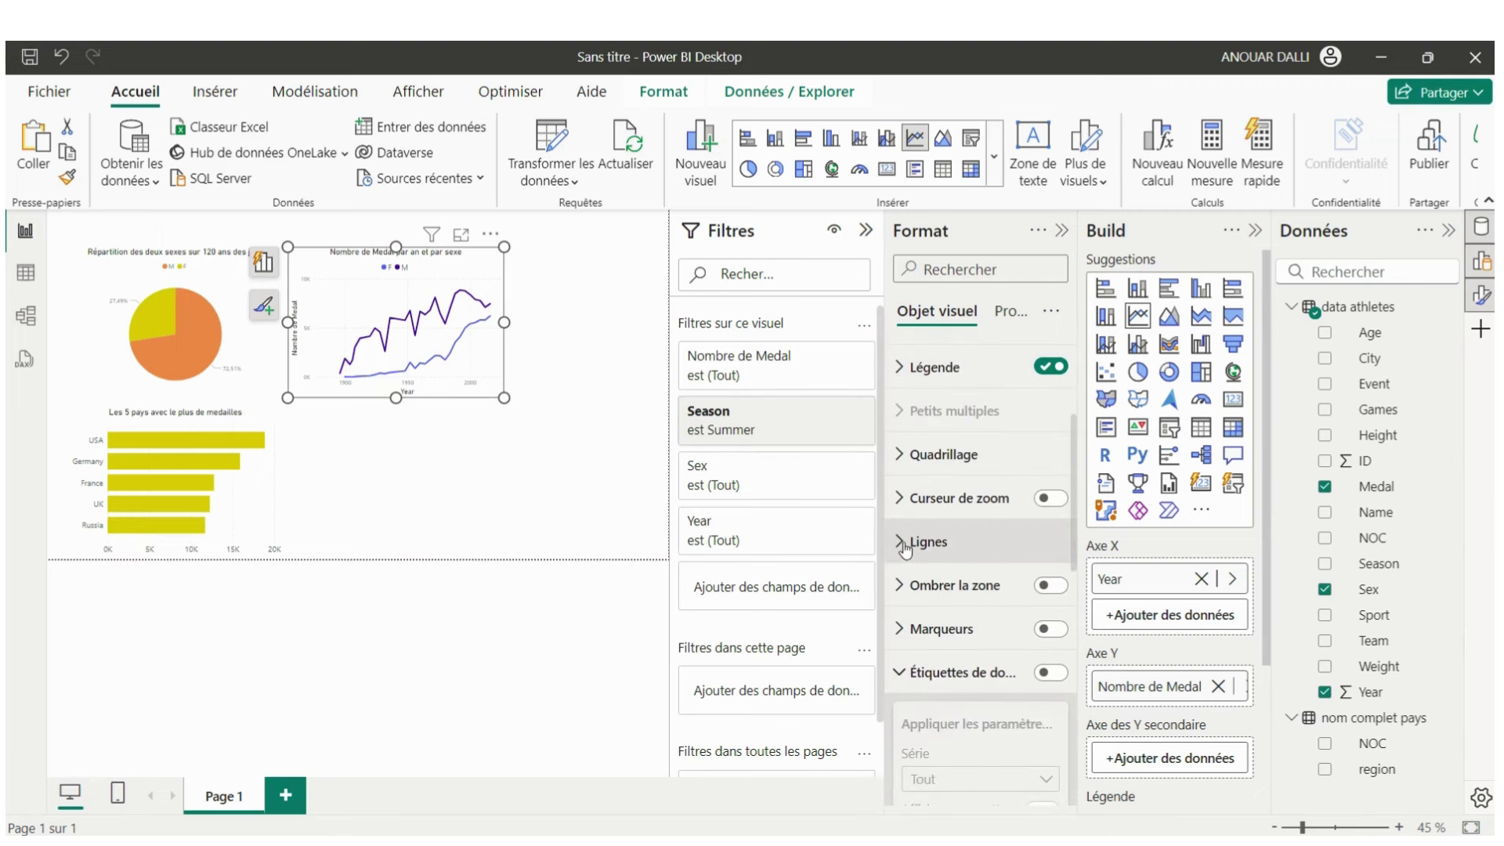
left_click(902, 544)
scroll(979, 517, "down", 2)
scroll(1018, 494, "down", 2)
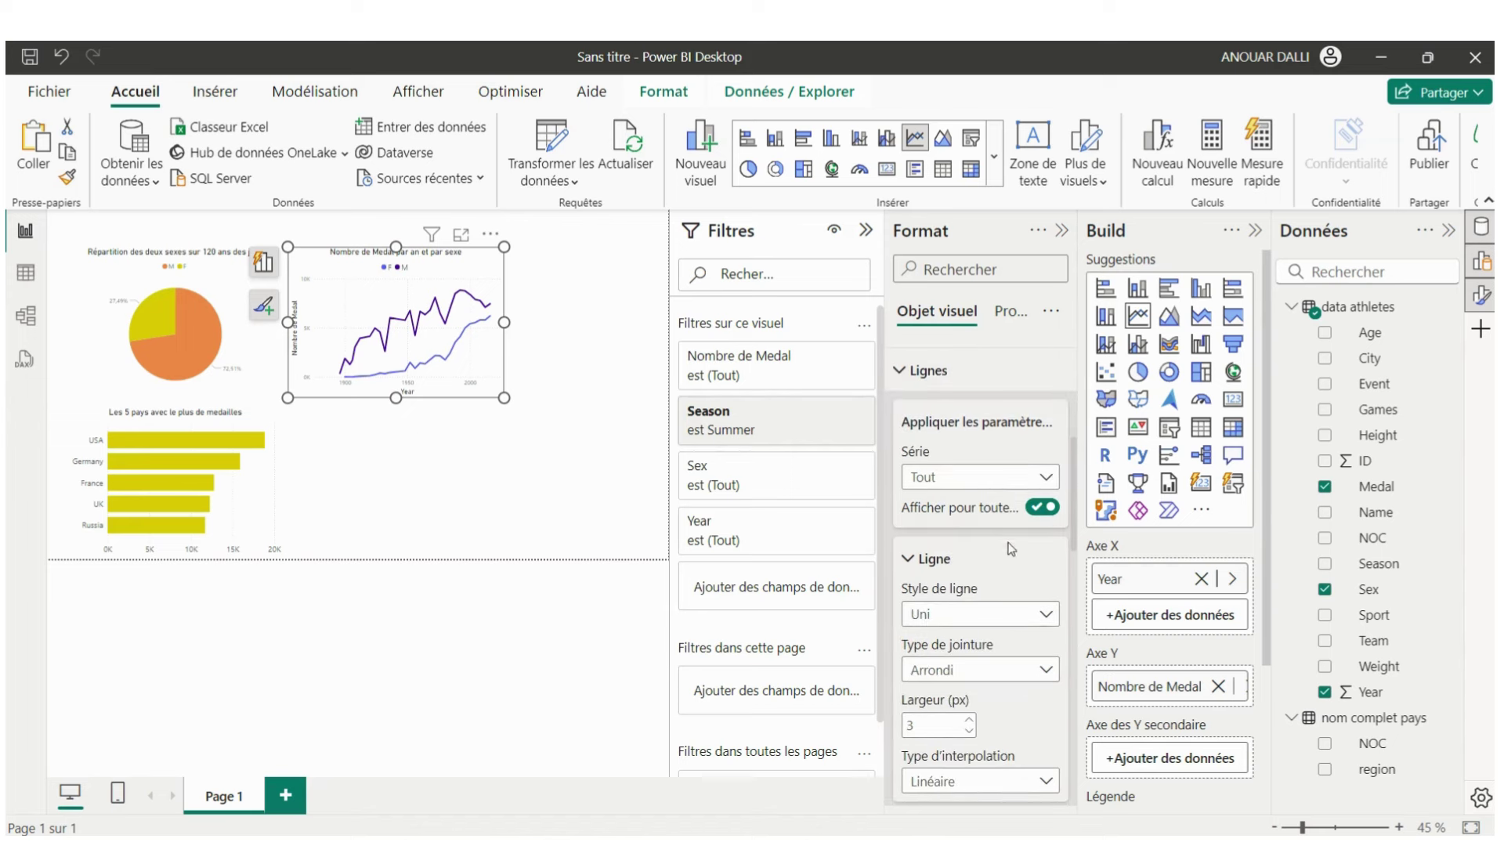
scroll(1011, 548, "down", 2)
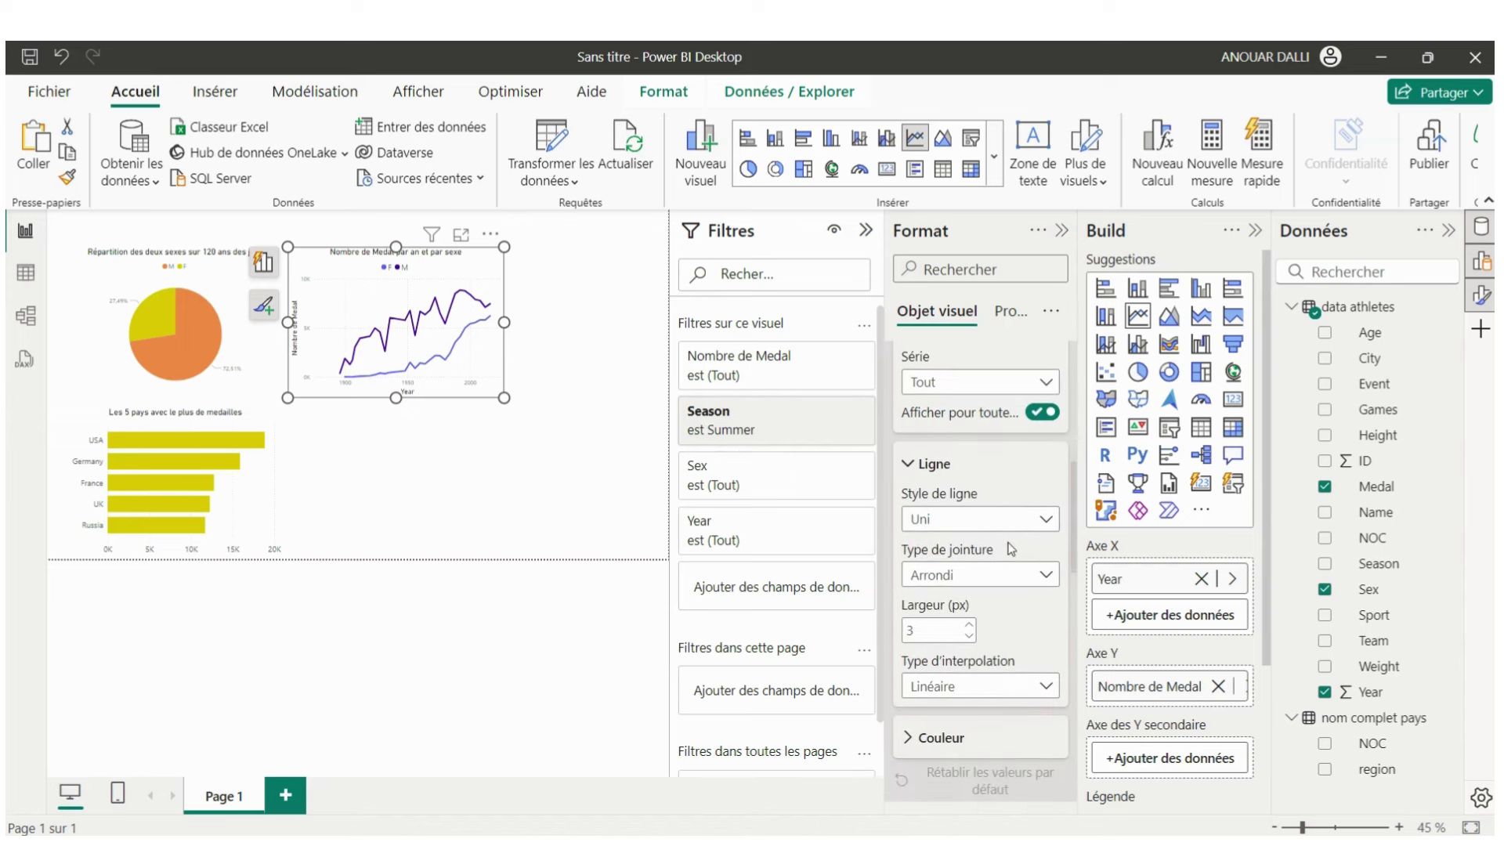
left_click(908, 734)
scroll(920, 627, "down", 5)
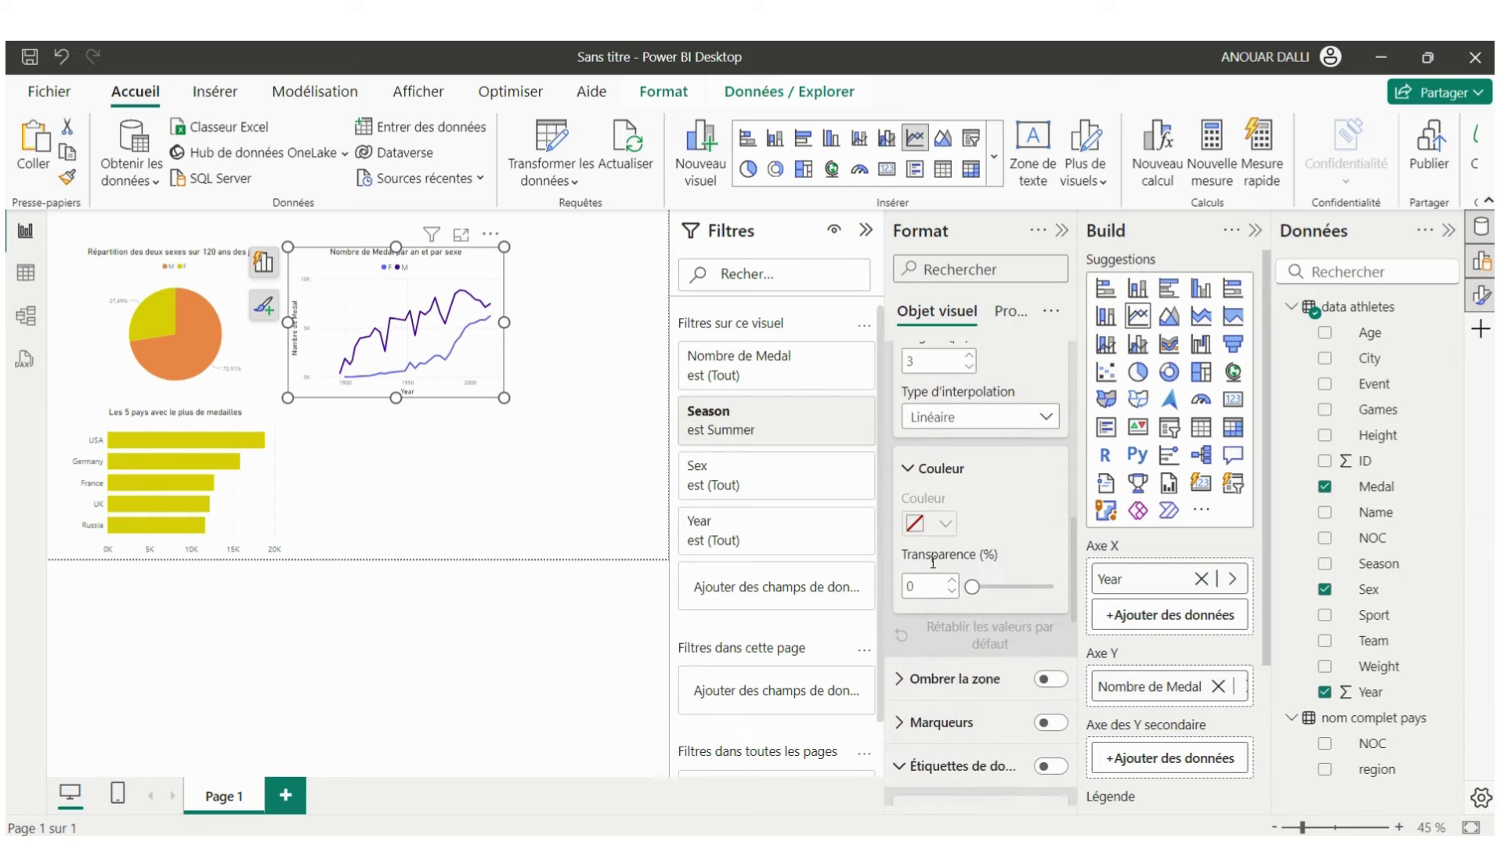
scroll(988, 571, "up", 3)
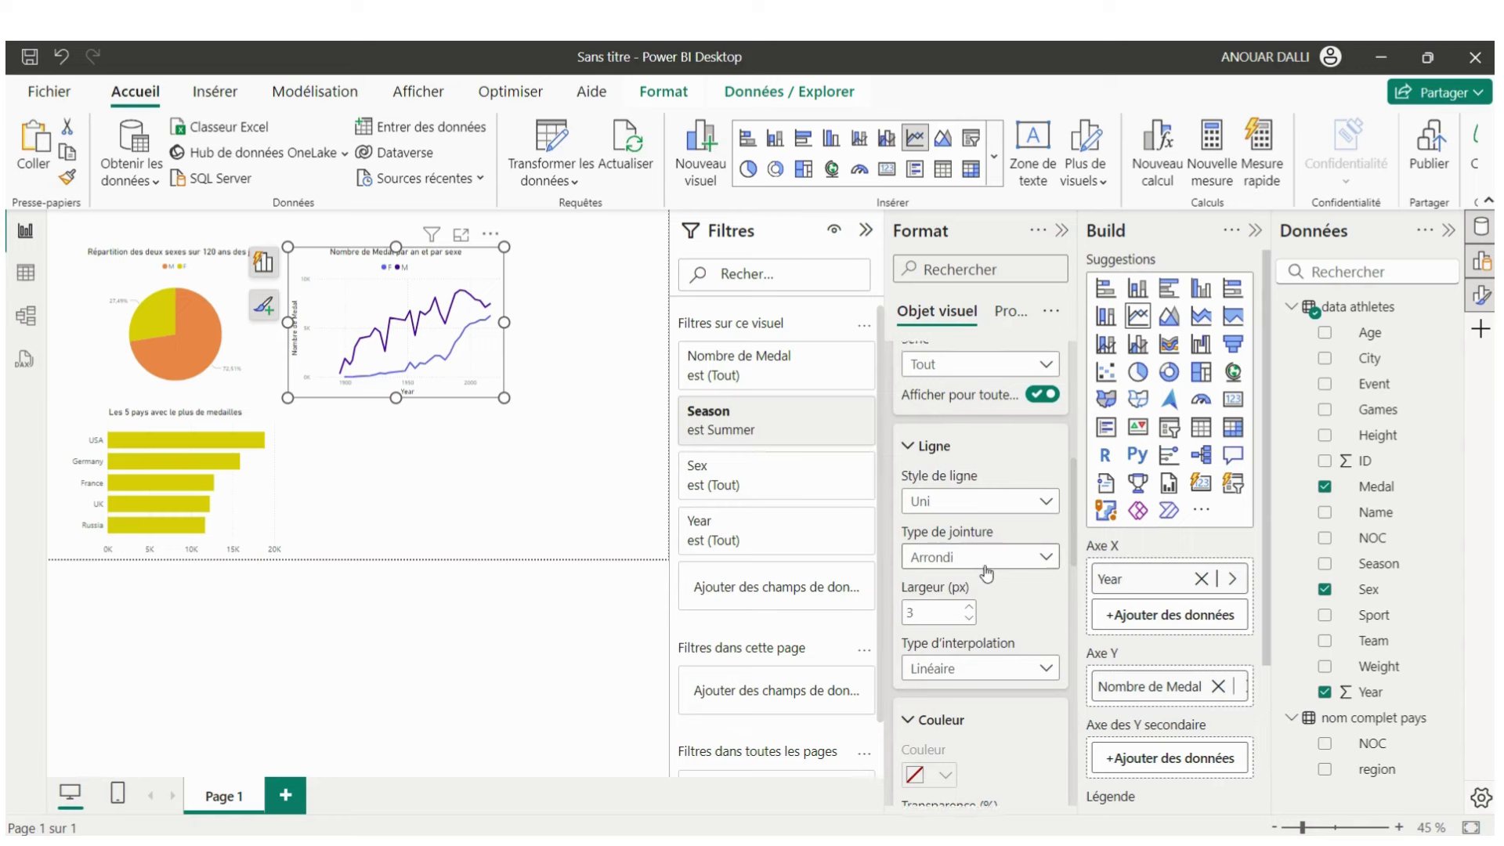
scroll(986, 564, "up", 2)
left_click(1042, 534)
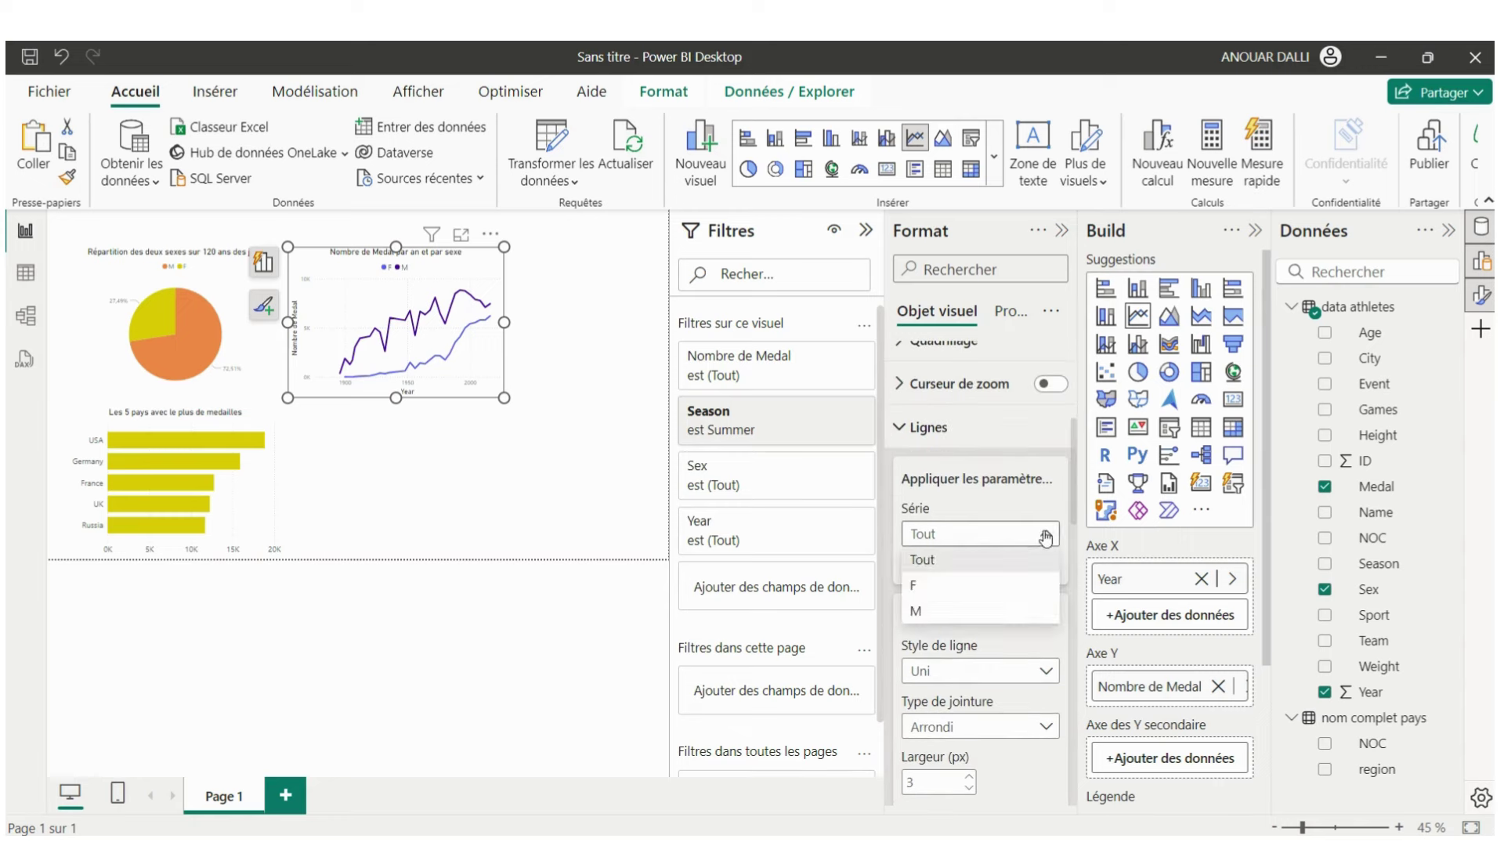
left_click(955, 595)
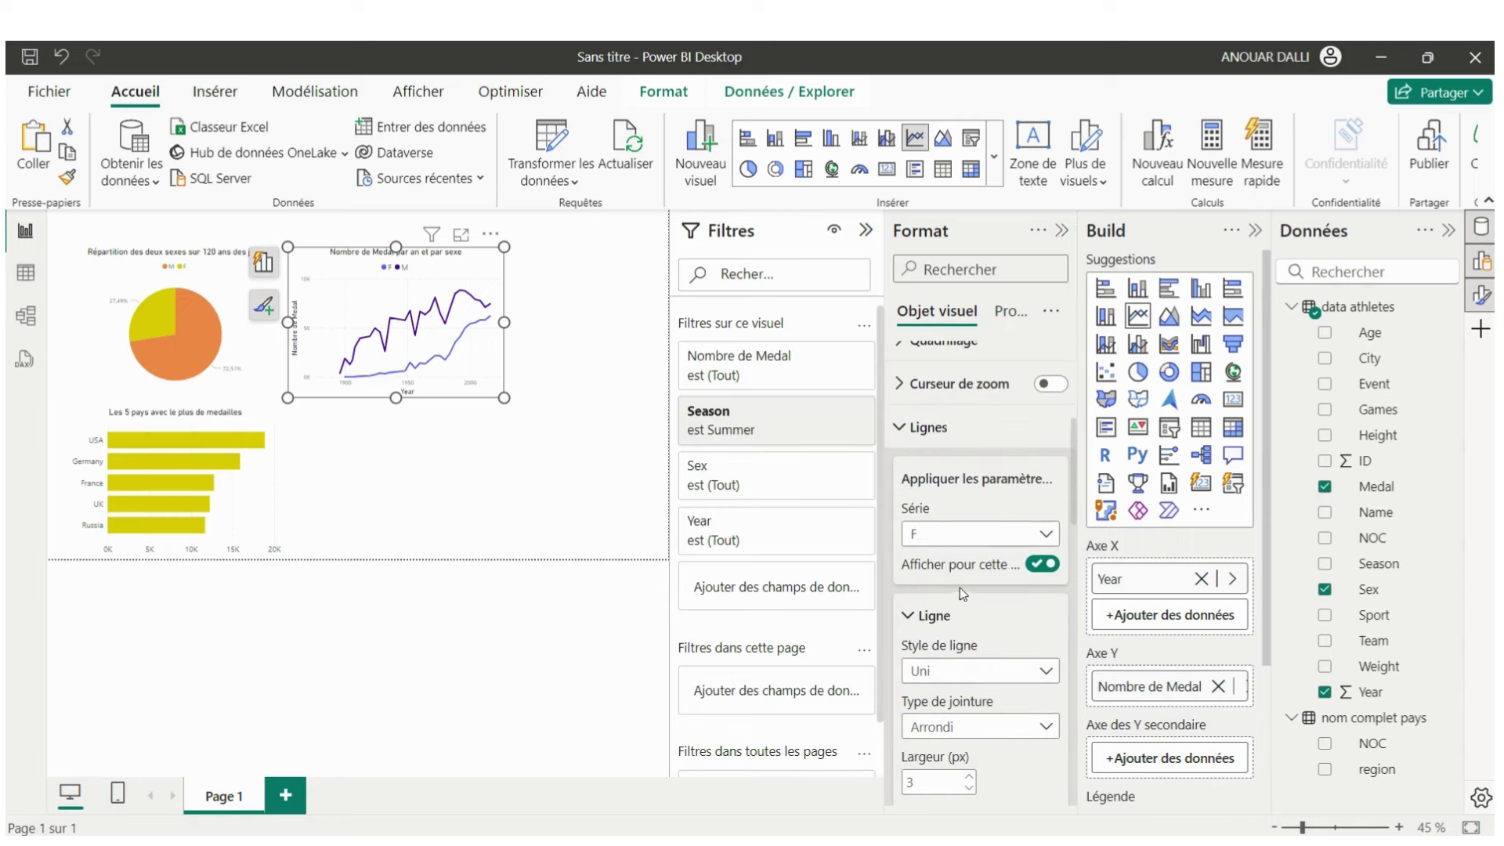
scroll(1022, 531, "down", 1)
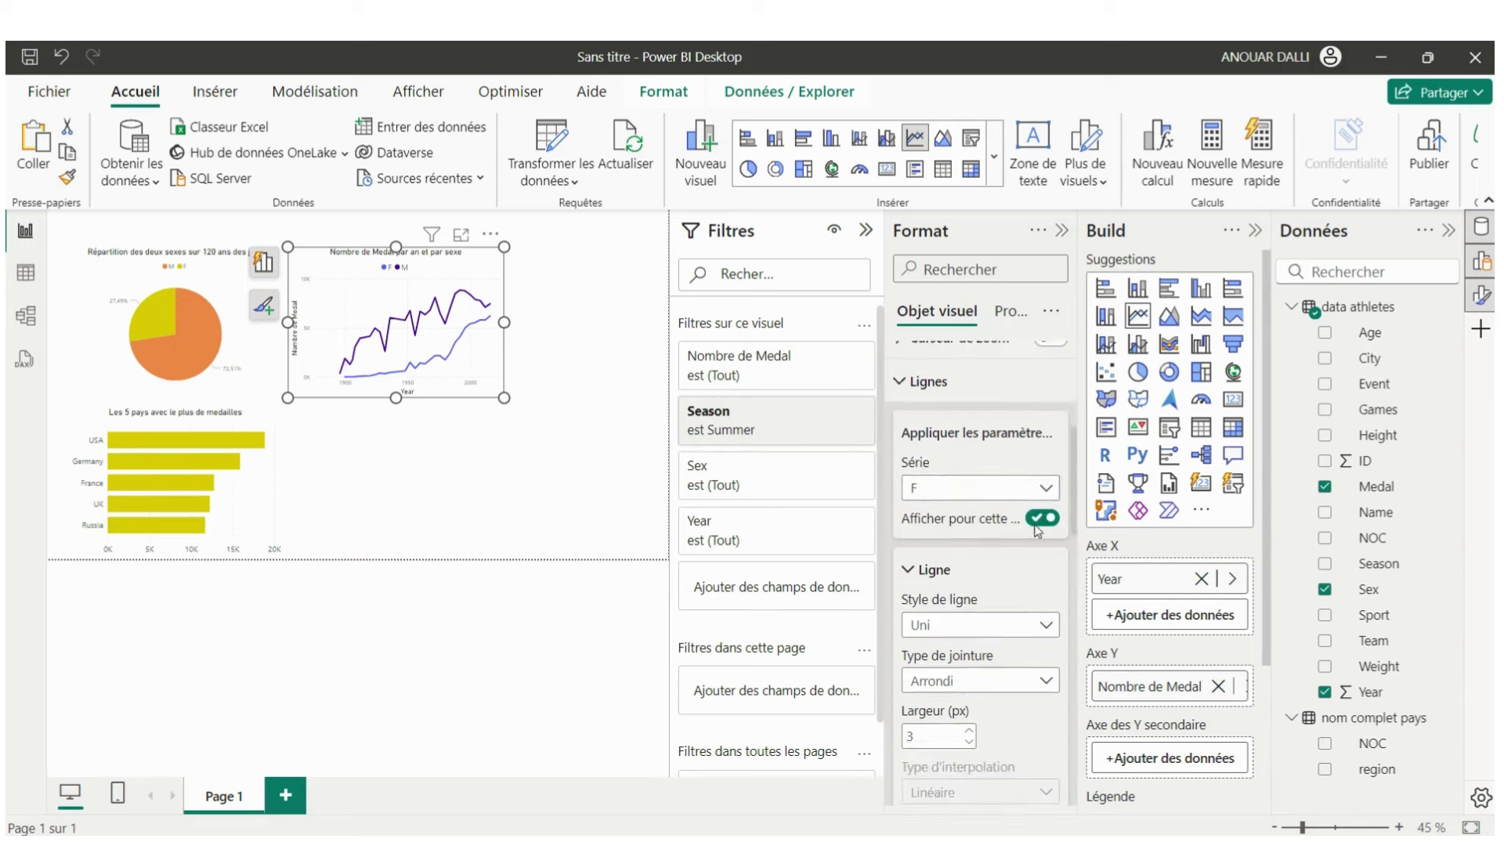
scroll(1034, 526, "down", 2)
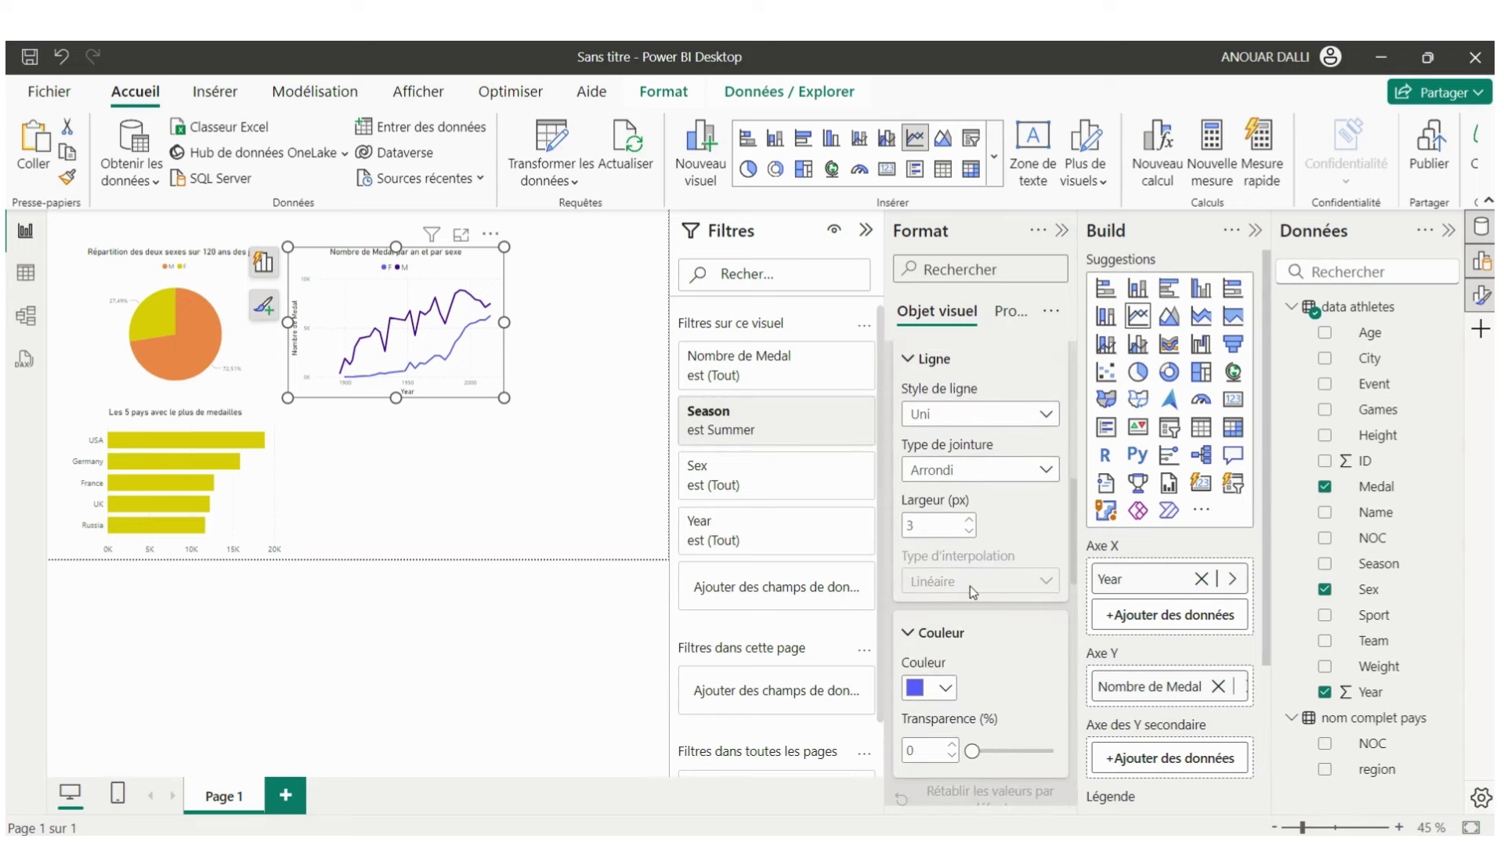
scroll(969, 586, "down", 1)
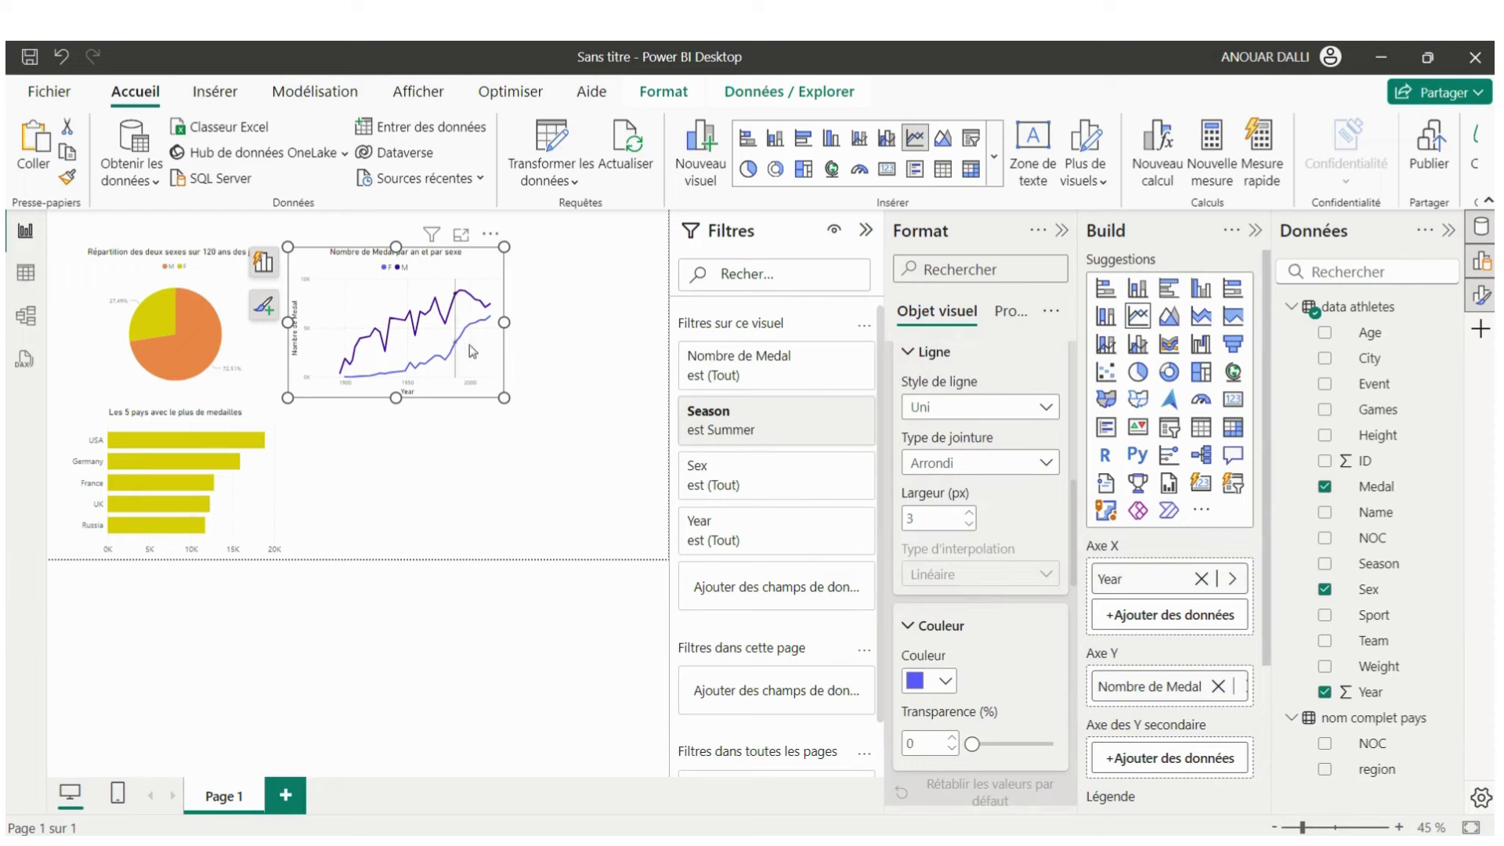
left_click(946, 683)
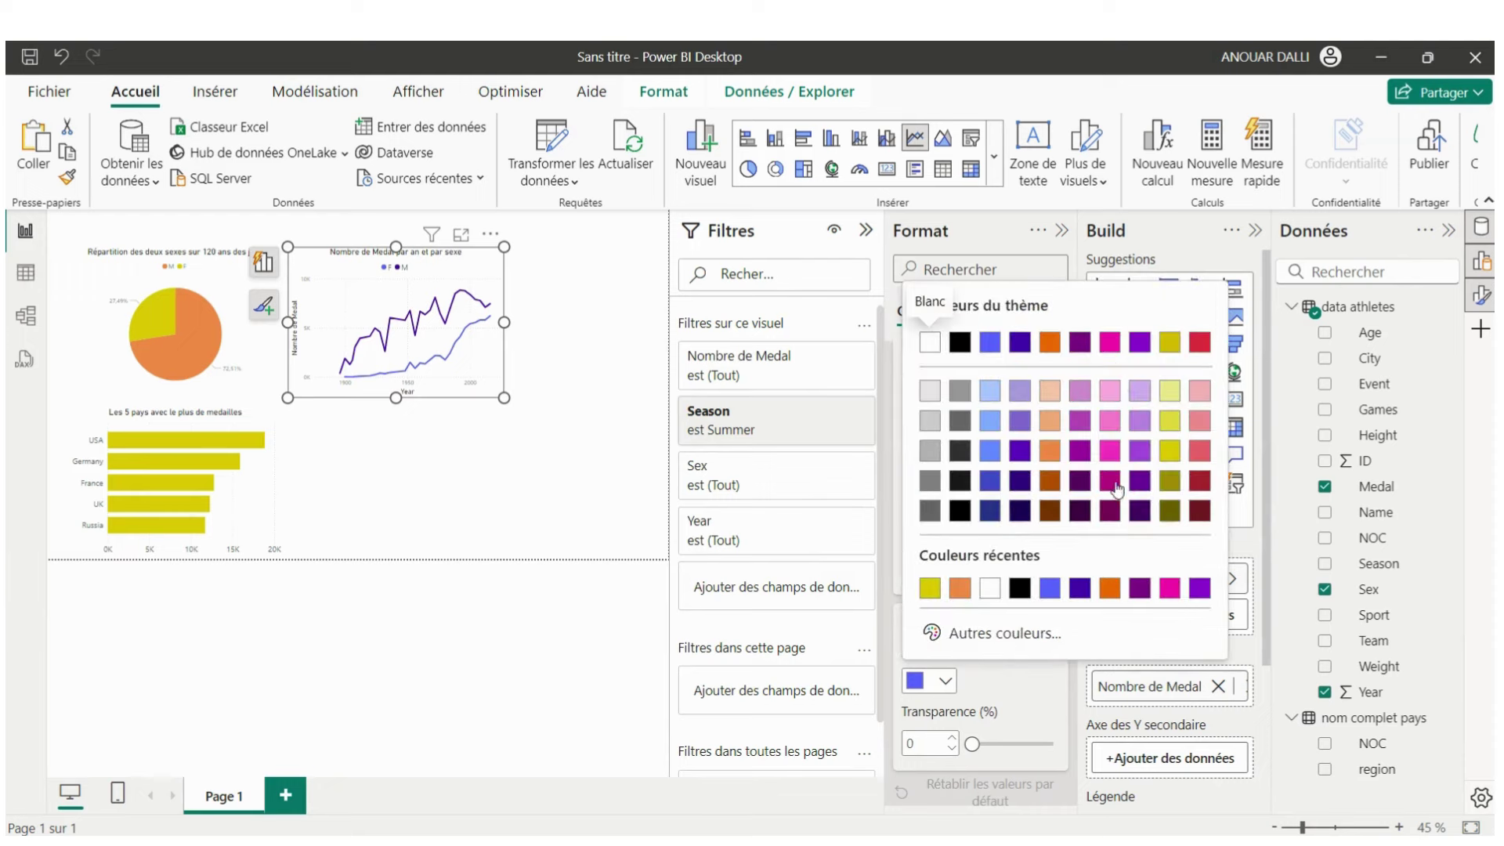
left_click(931, 596)
- Switch the series to M and colour its line orange
scroll(975, 674, "up", 2)
scroll(1002, 719, "up", 3)
scroll(1003, 719, "up", 1)
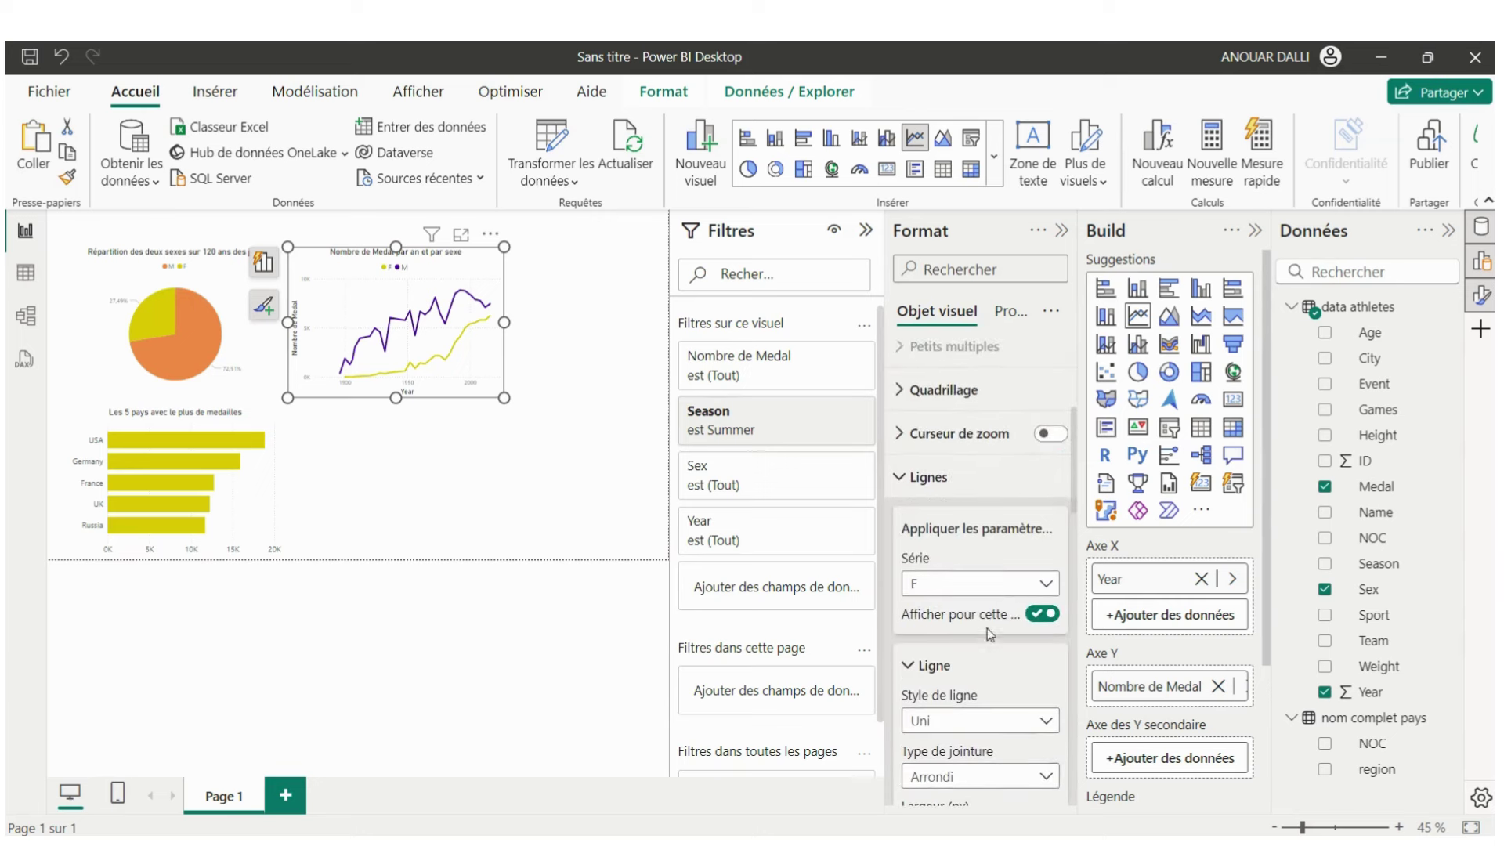
left_click(1048, 584)
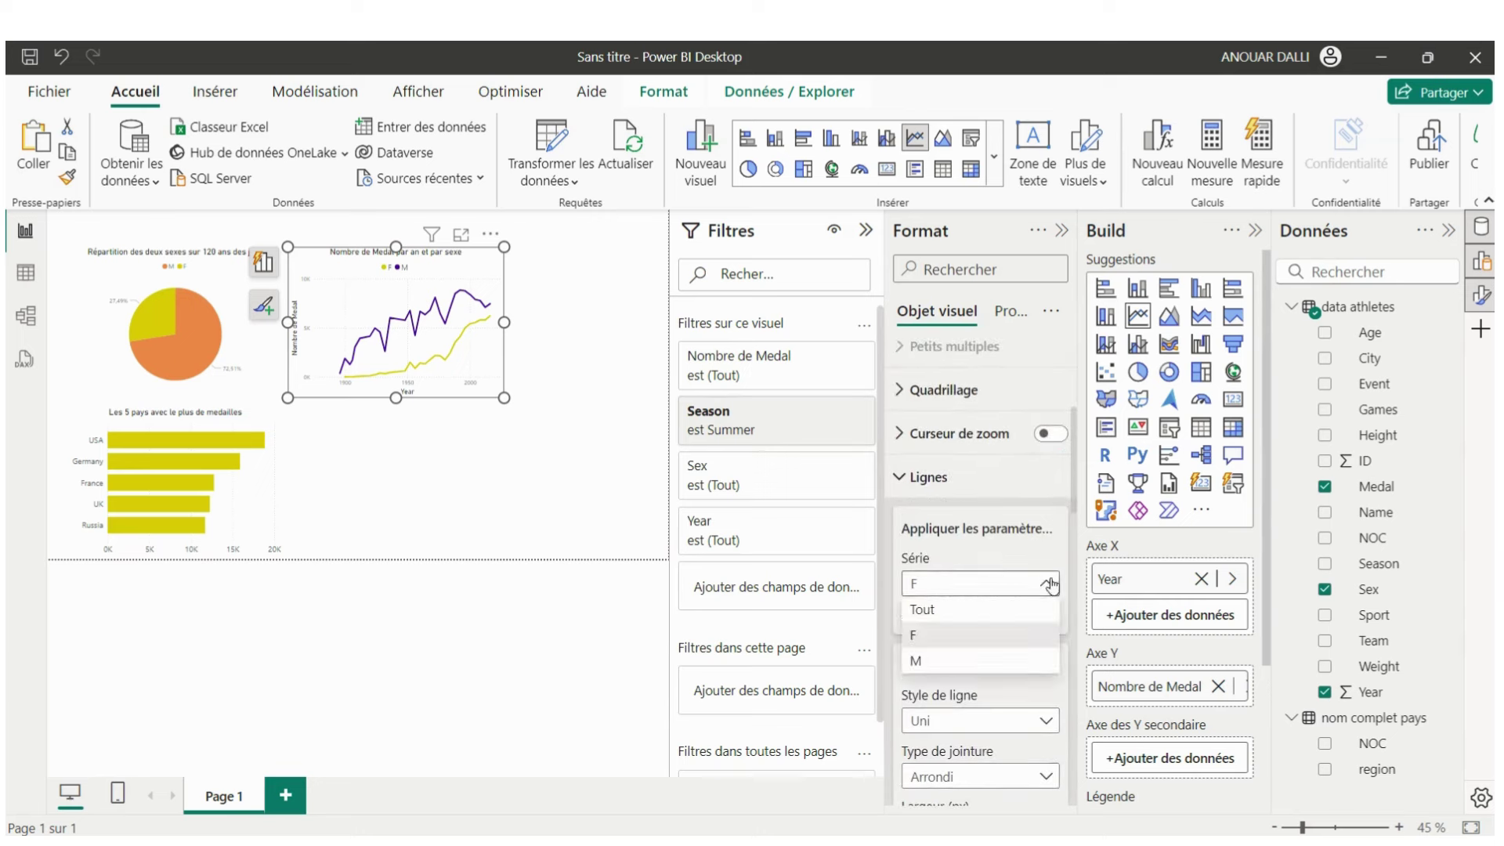
left_click(985, 662)
scroll(986, 666, "down", 2)
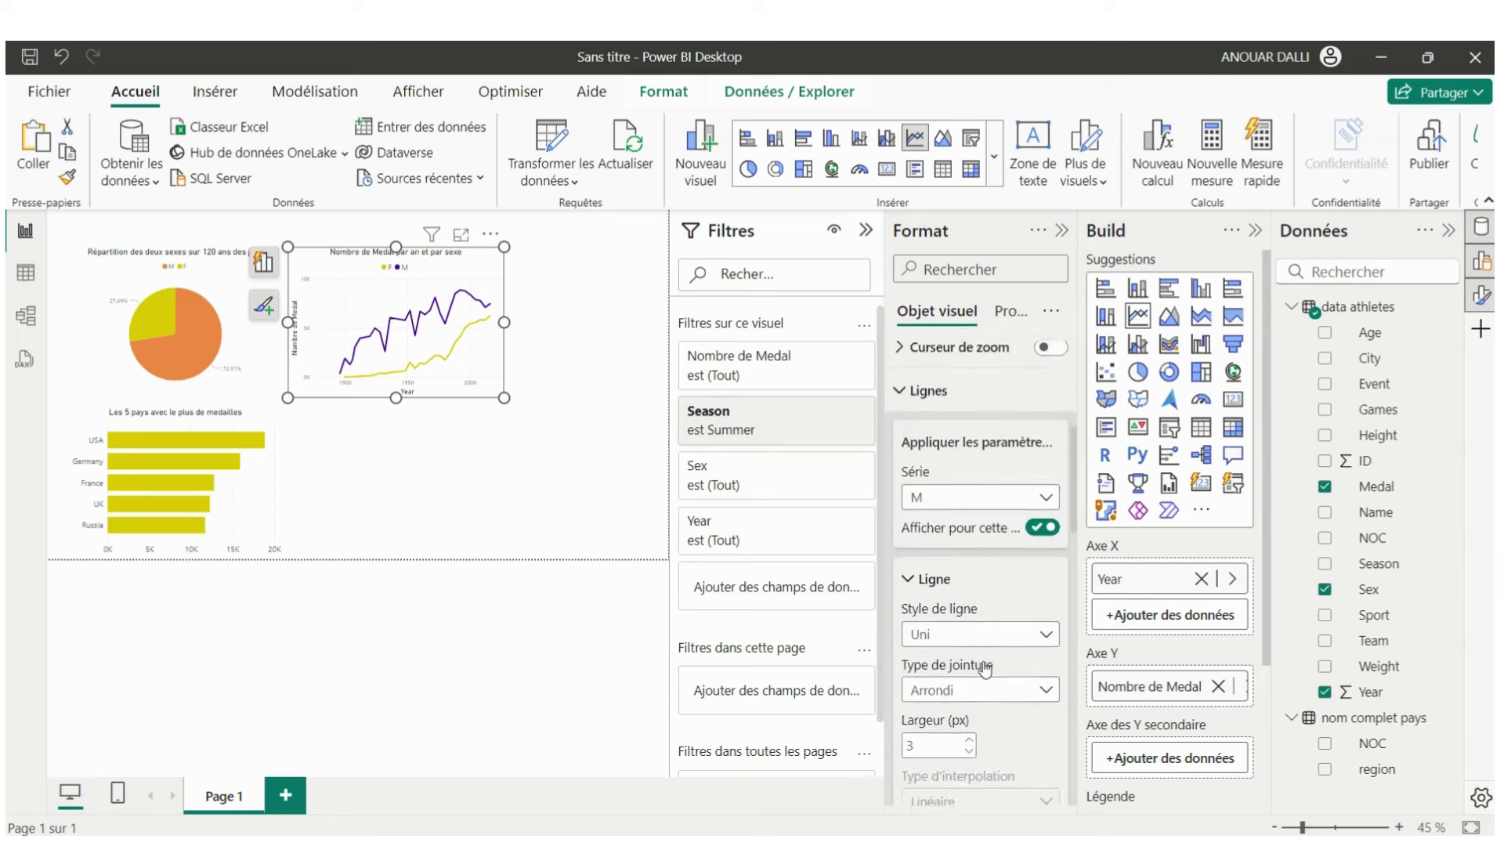
scroll(986, 666, "down", 3)
scroll(986, 665, "down", 1)
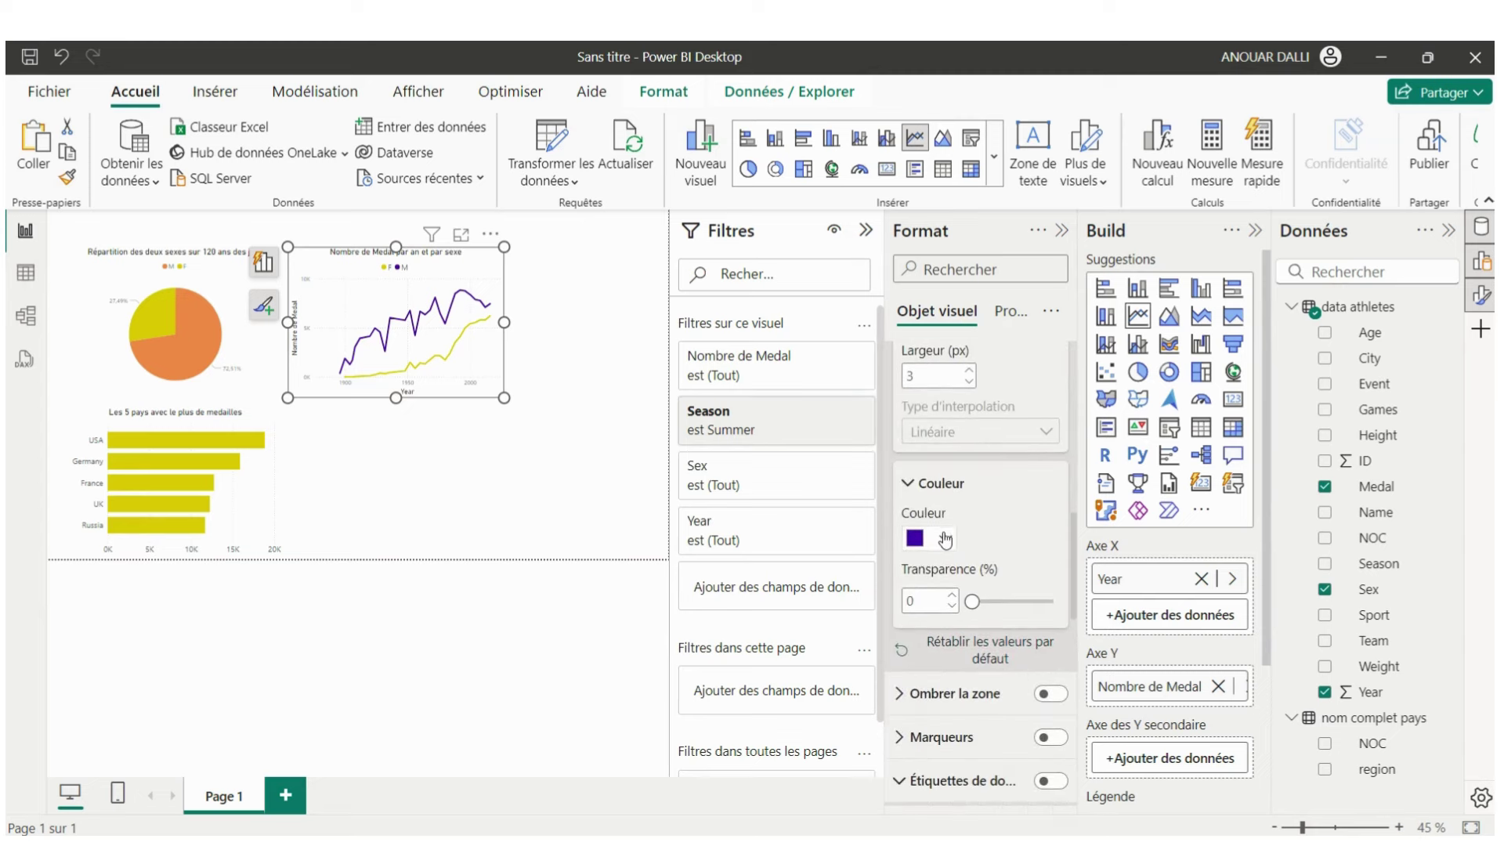
left_click(945, 539)
left_click(955, 443)
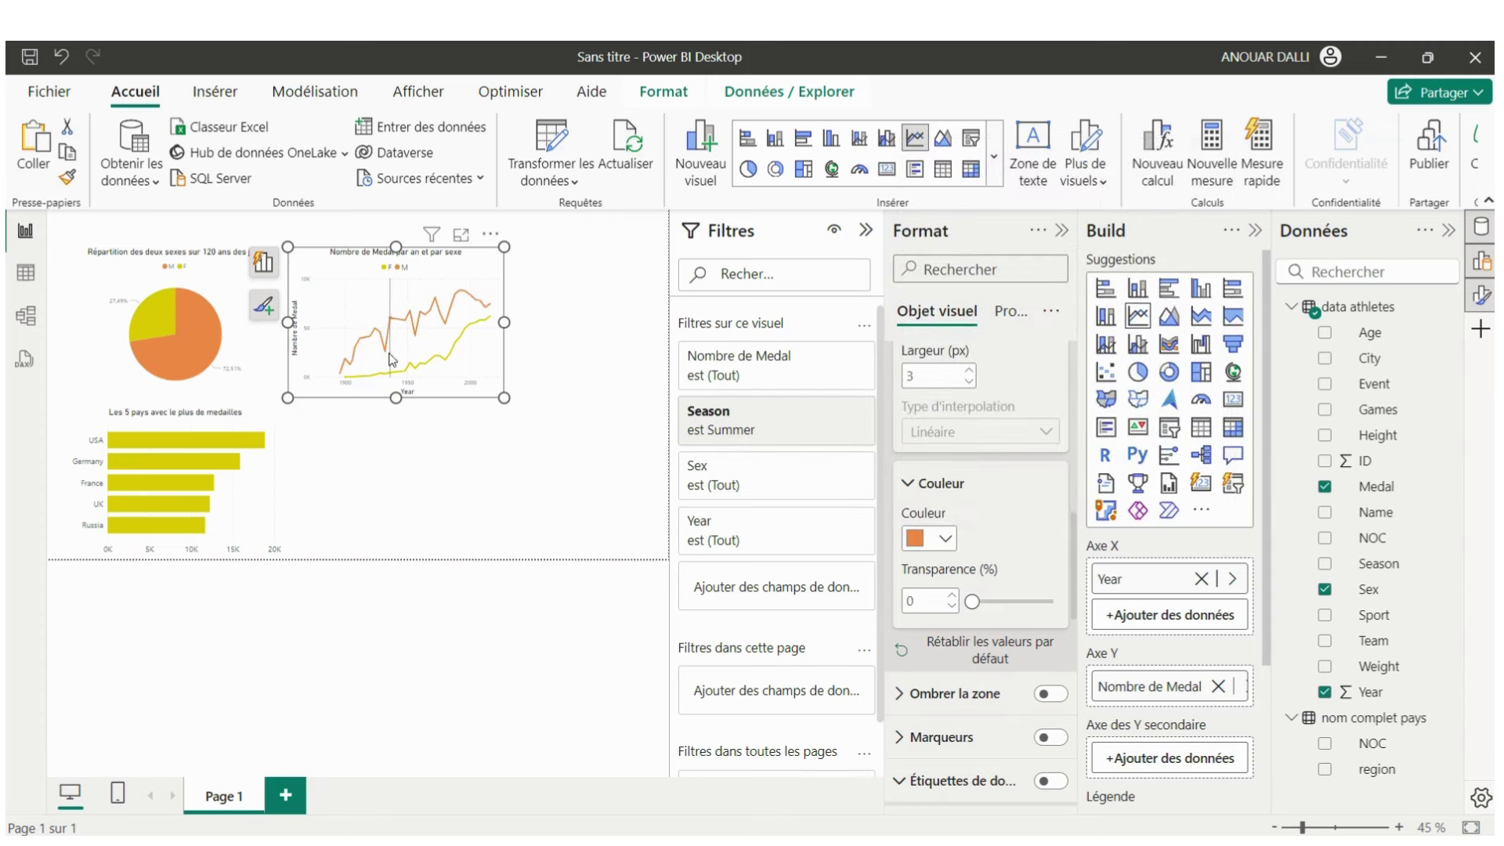
- Deselect the line chart and insert an empty table visual beside the top-5 countries bars
left_click(461, 448)
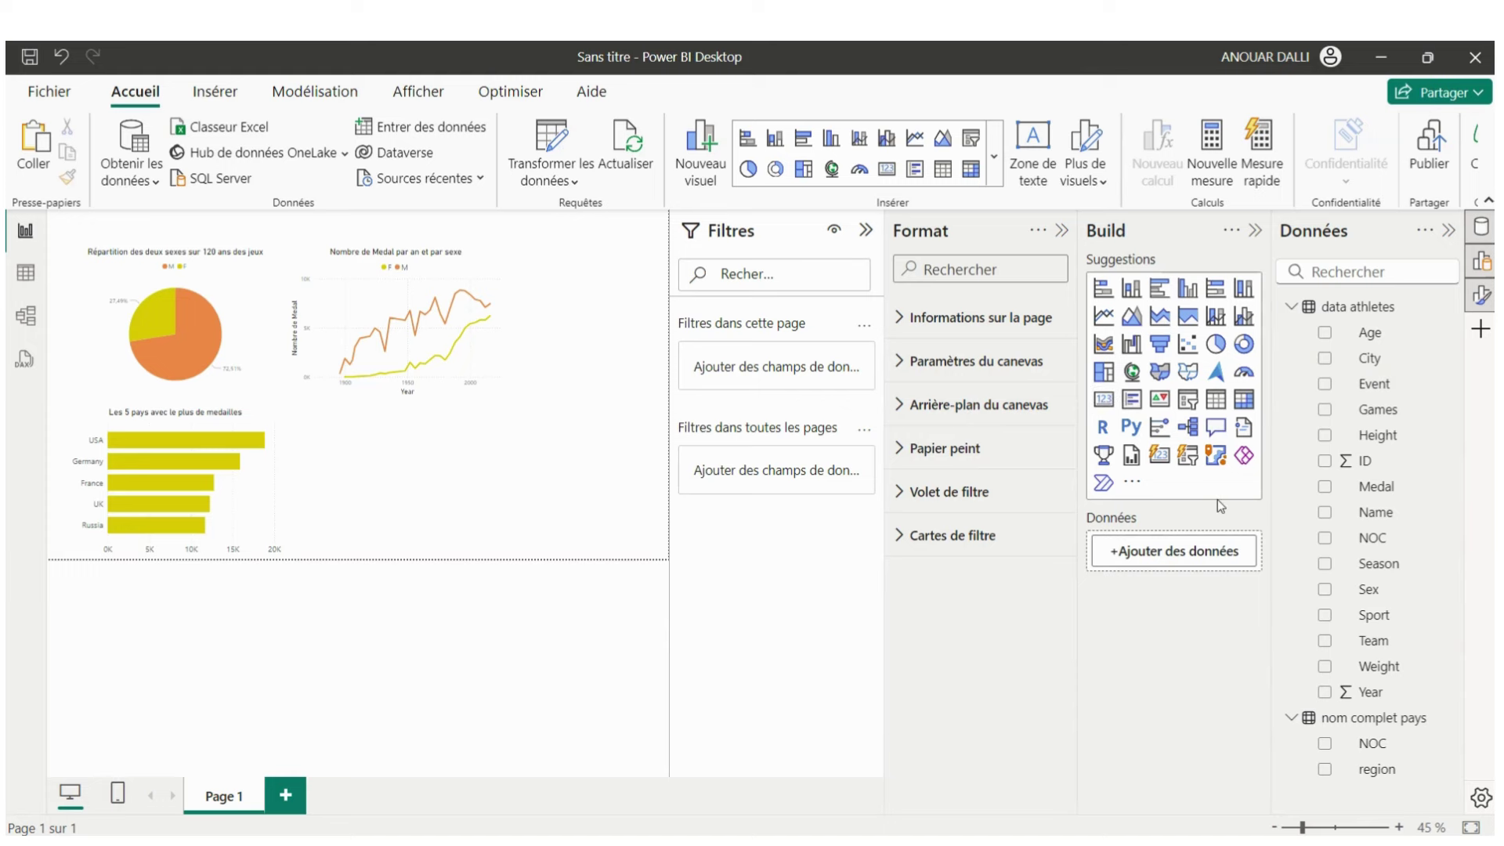
left_click(1217, 401)
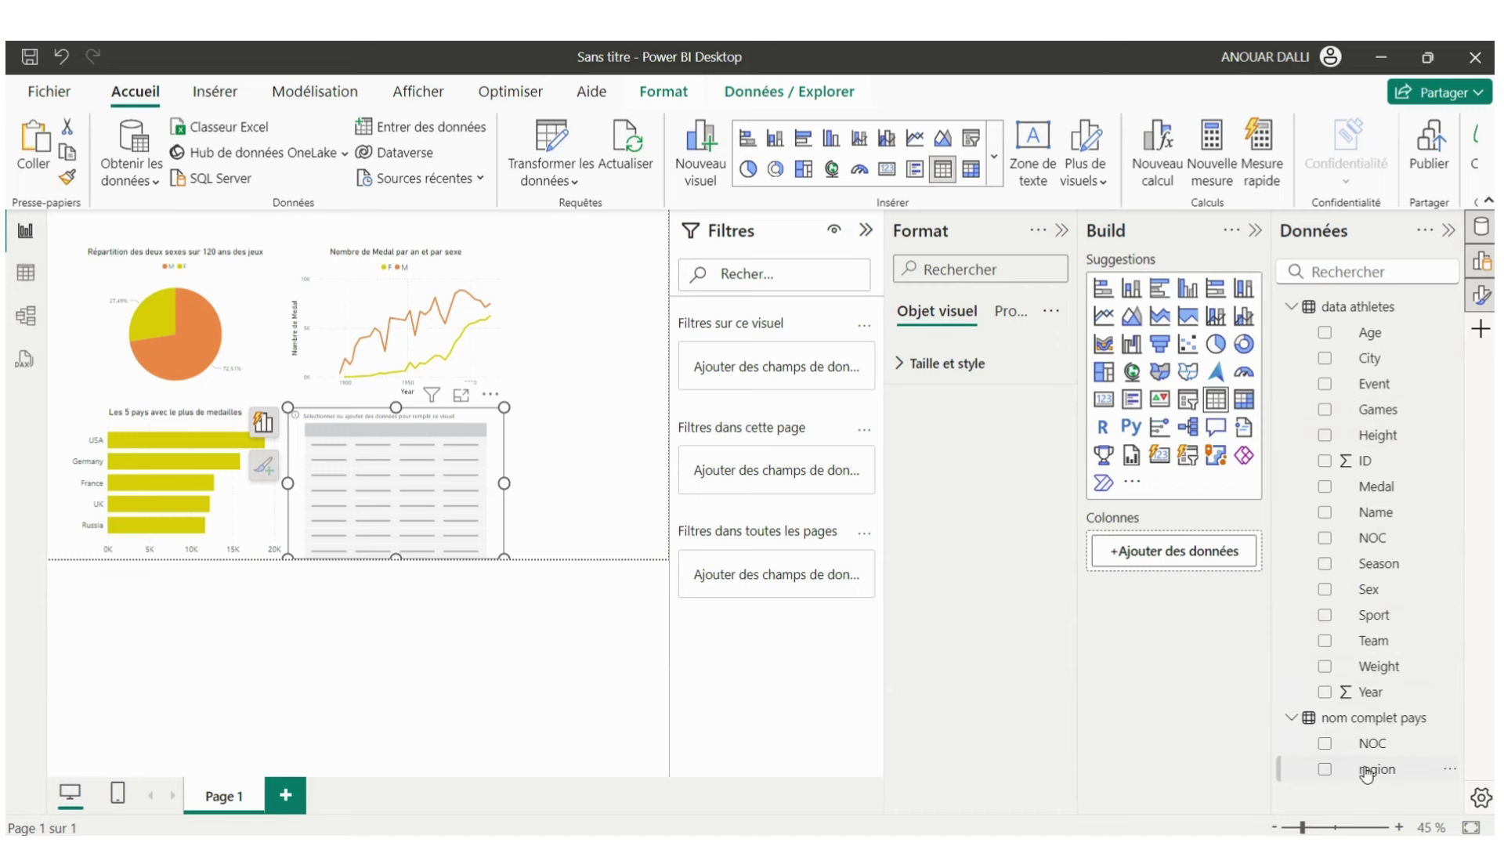
- Put region in the table's columns, adding and then removing Medal
left_click_drag(1366, 774, 1132, 553)
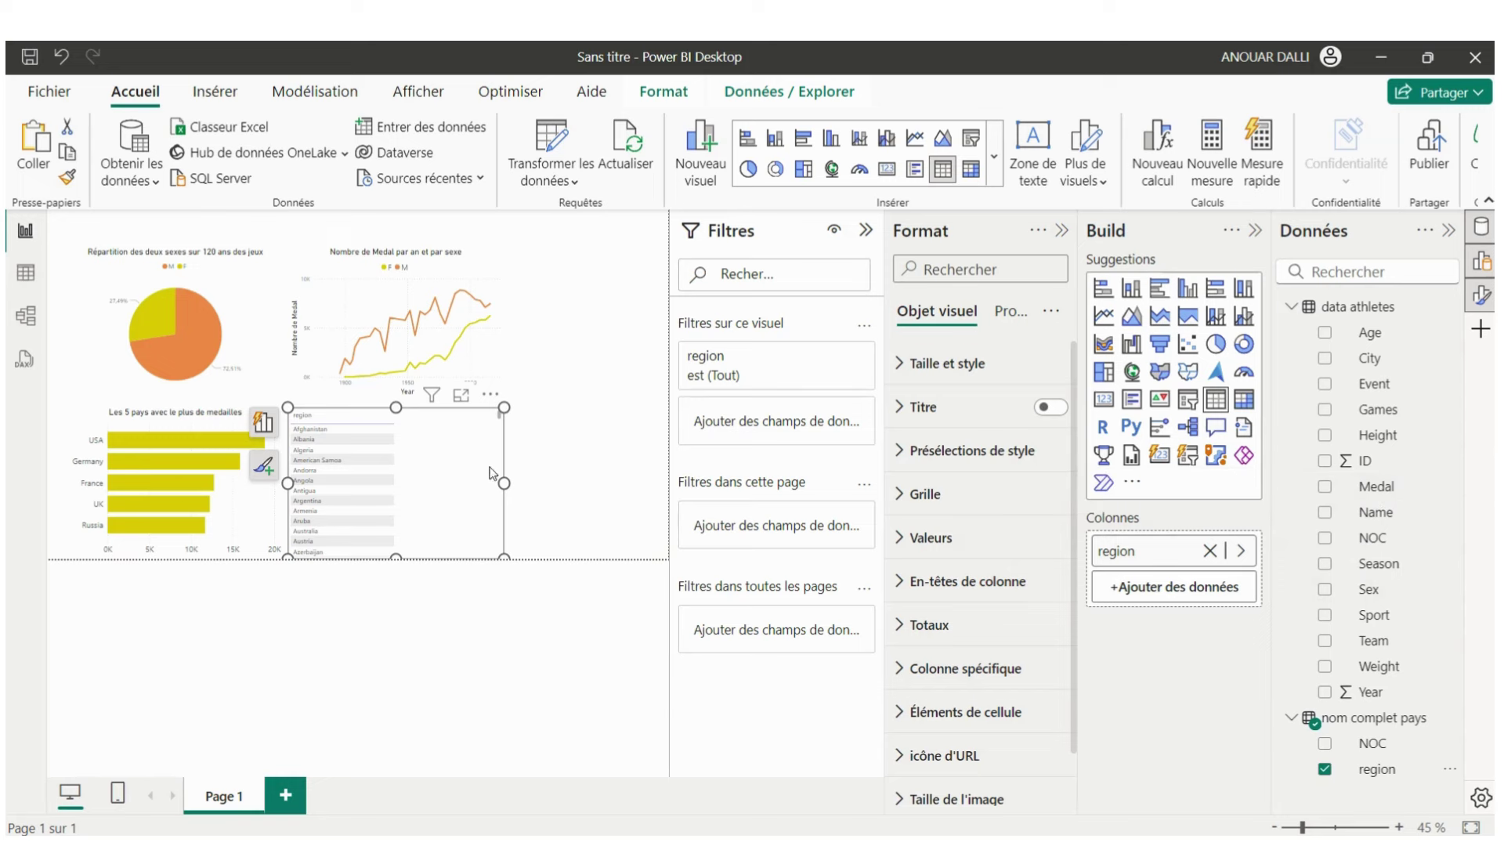
mouse_move(1376, 486)
left_click_drag(1371, 490, 1156, 588)
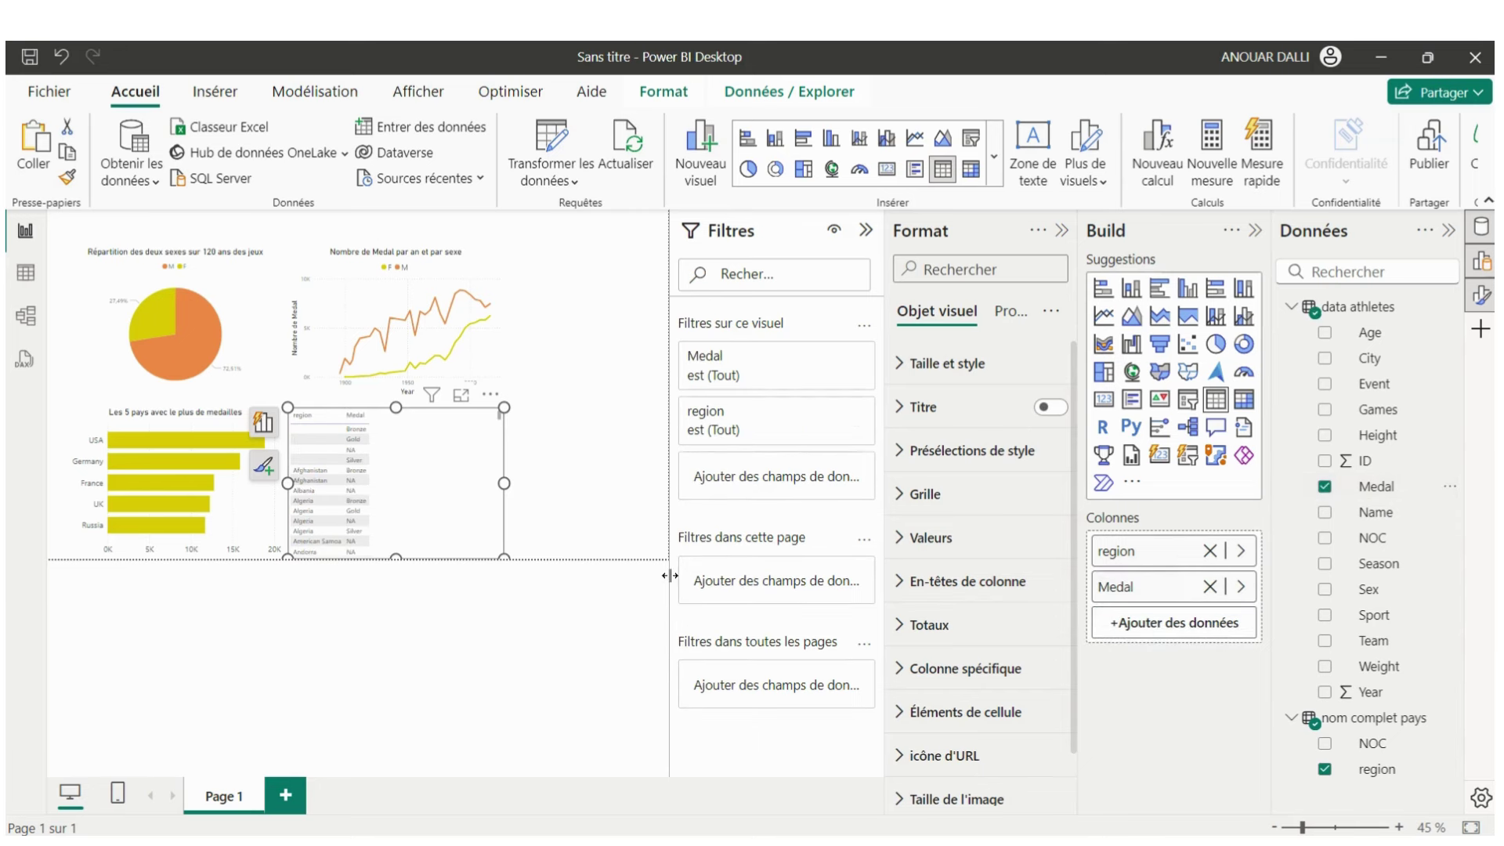
left_click(1240, 587)
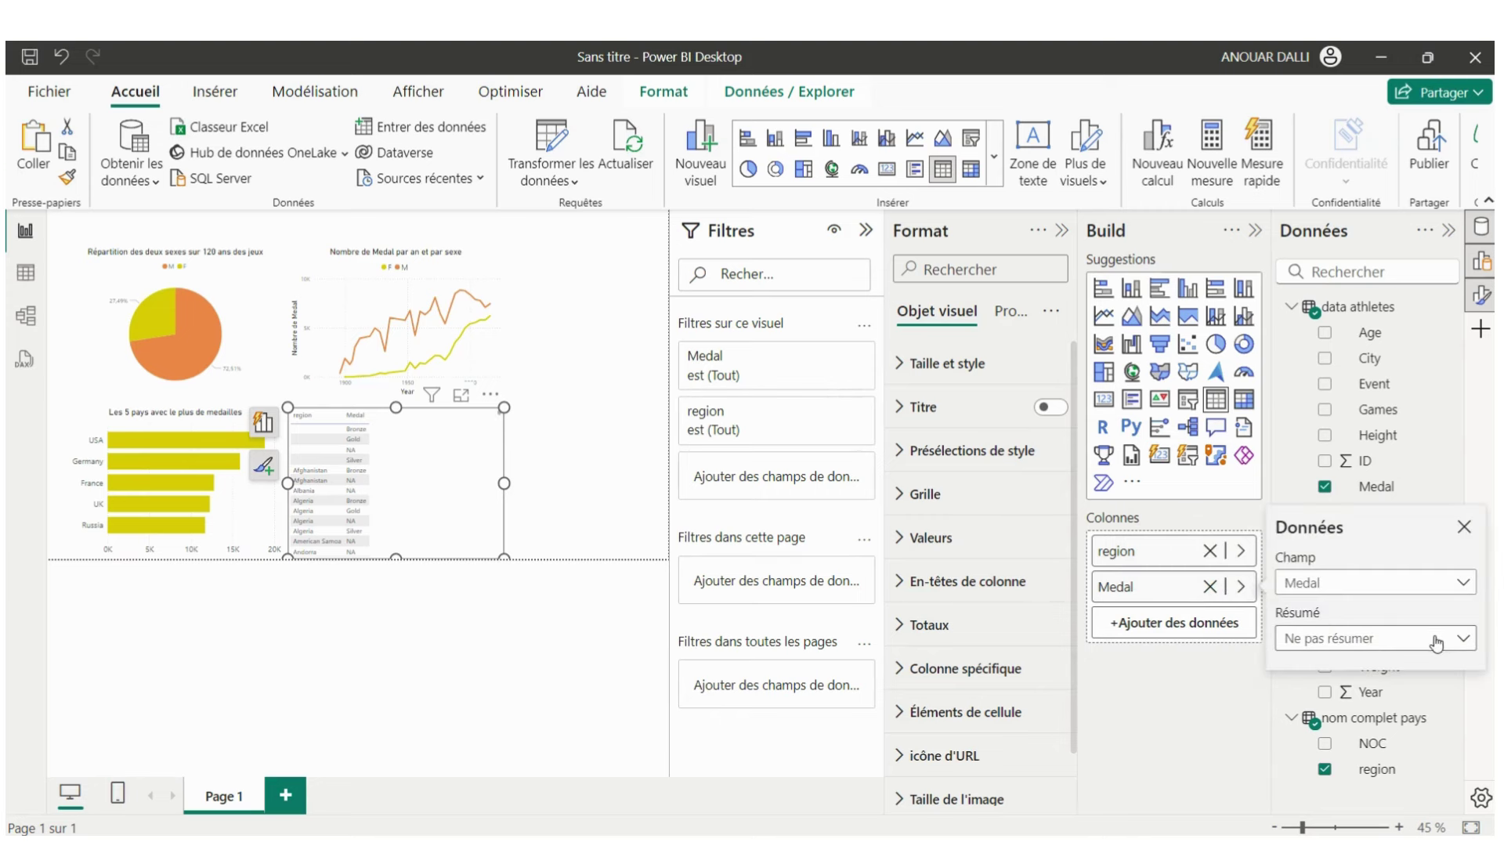
left_click(1210, 588)
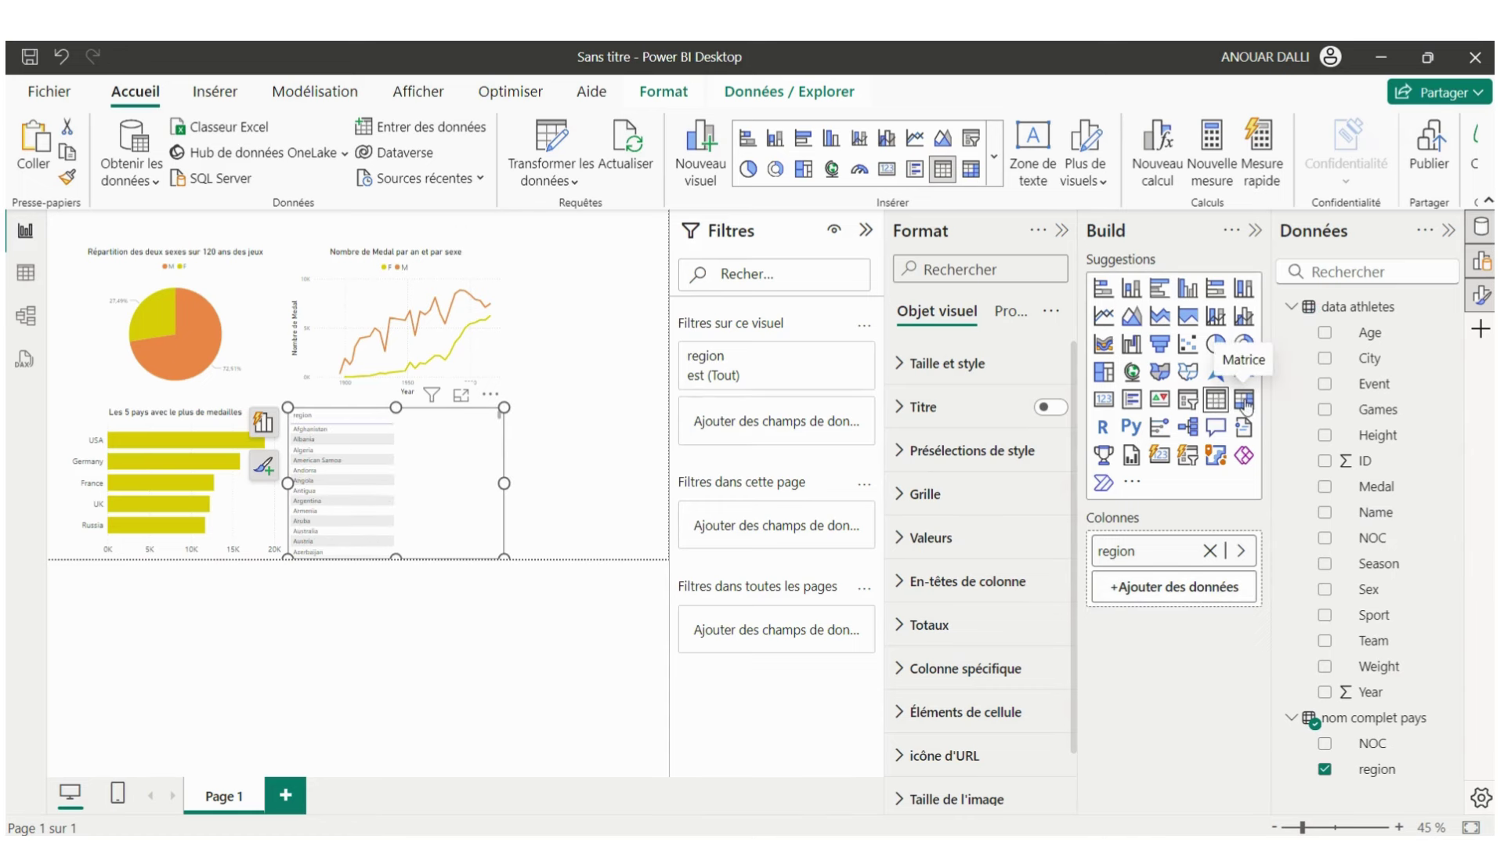
- Convert the table to a matrix with Medal columns Bronze, Gold, NA, Silver, checked in focus mode
left_click(1244, 399)
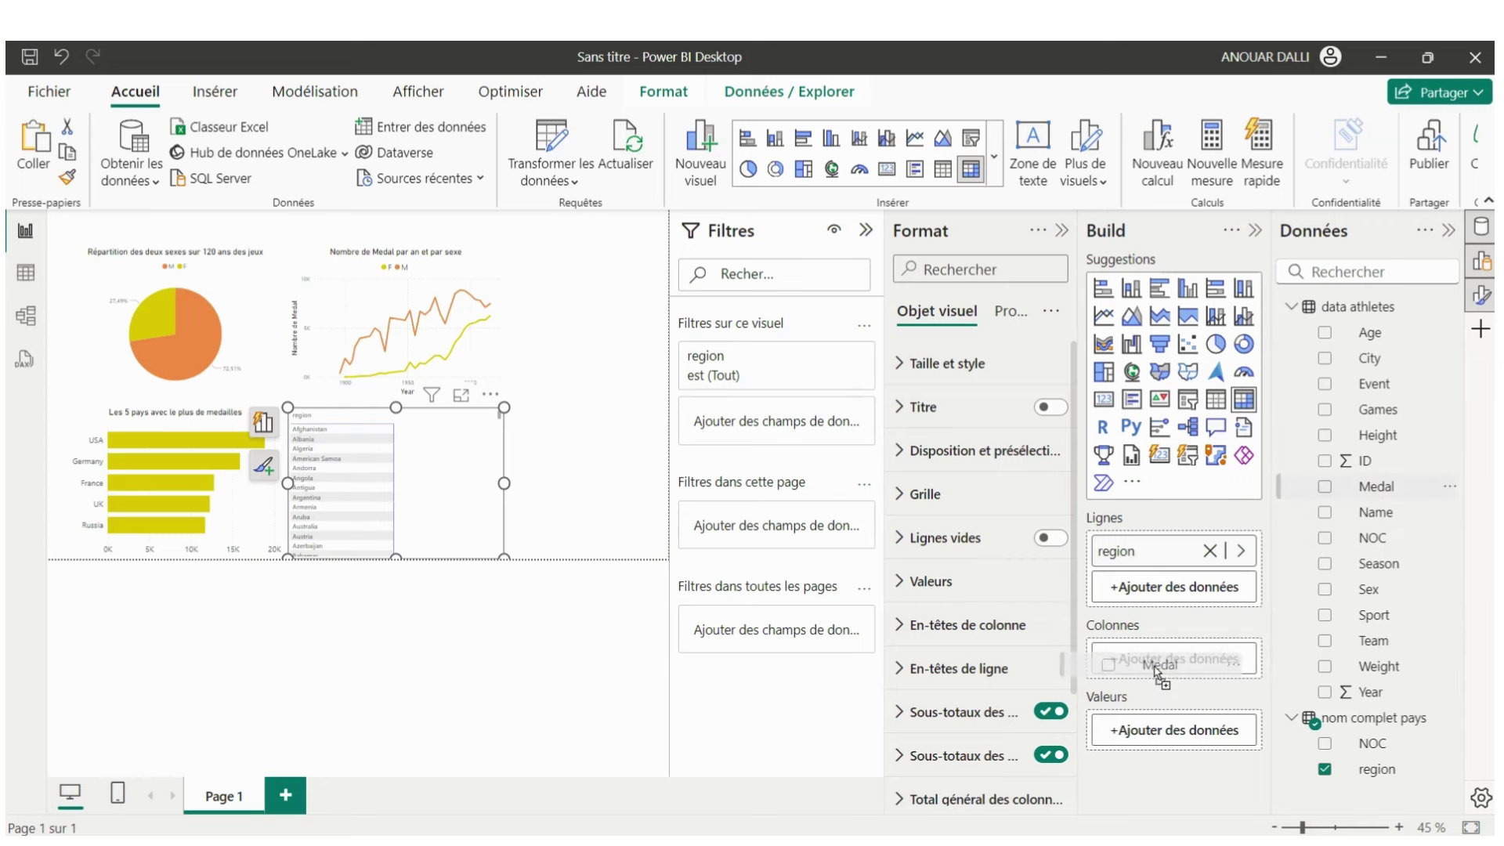
left_click_drag(1373, 494, 1159, 666)
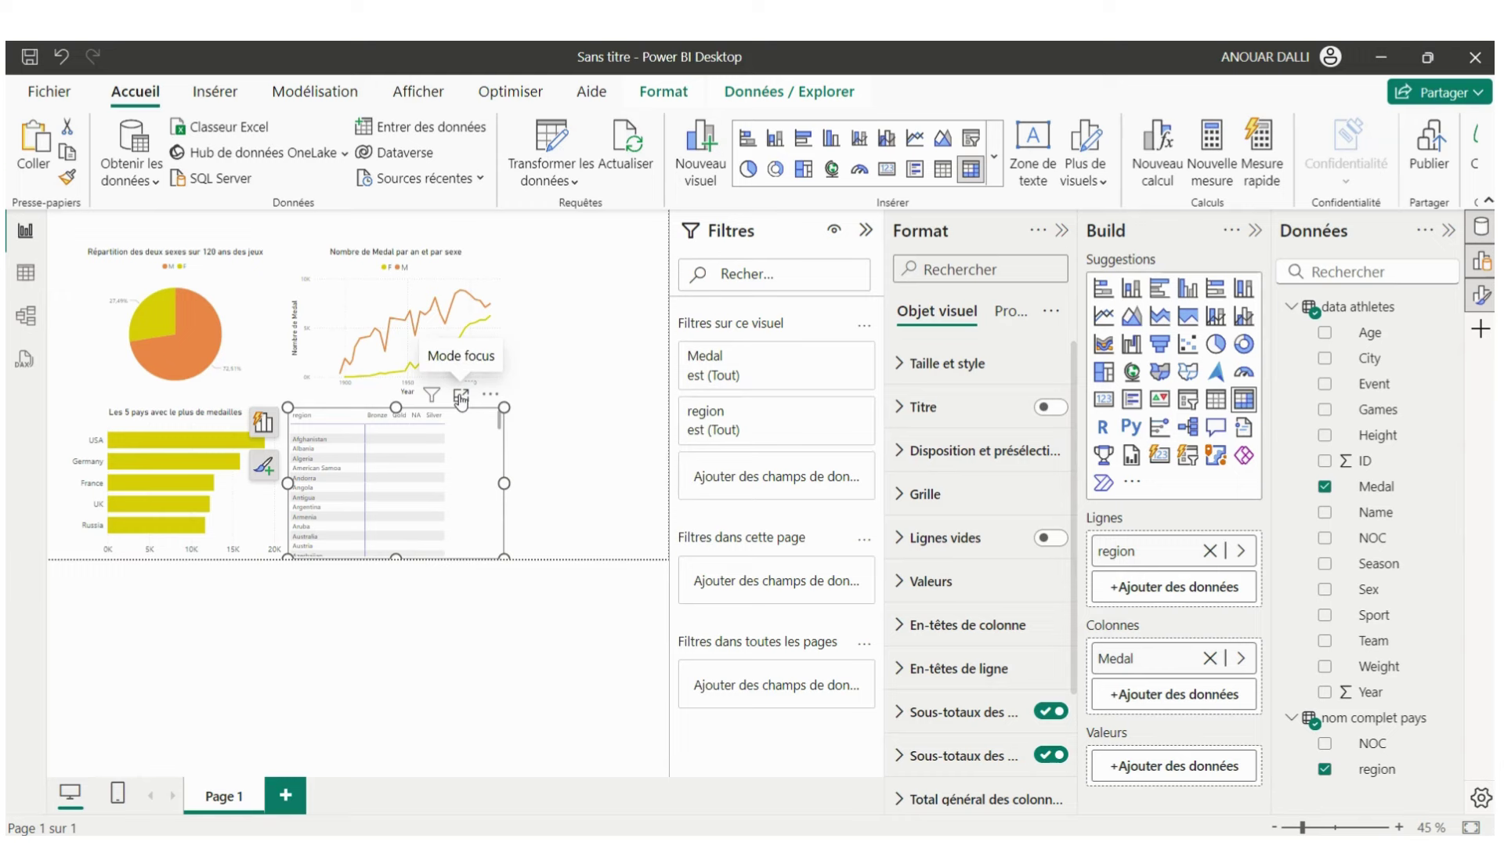
left_click(461, 398)
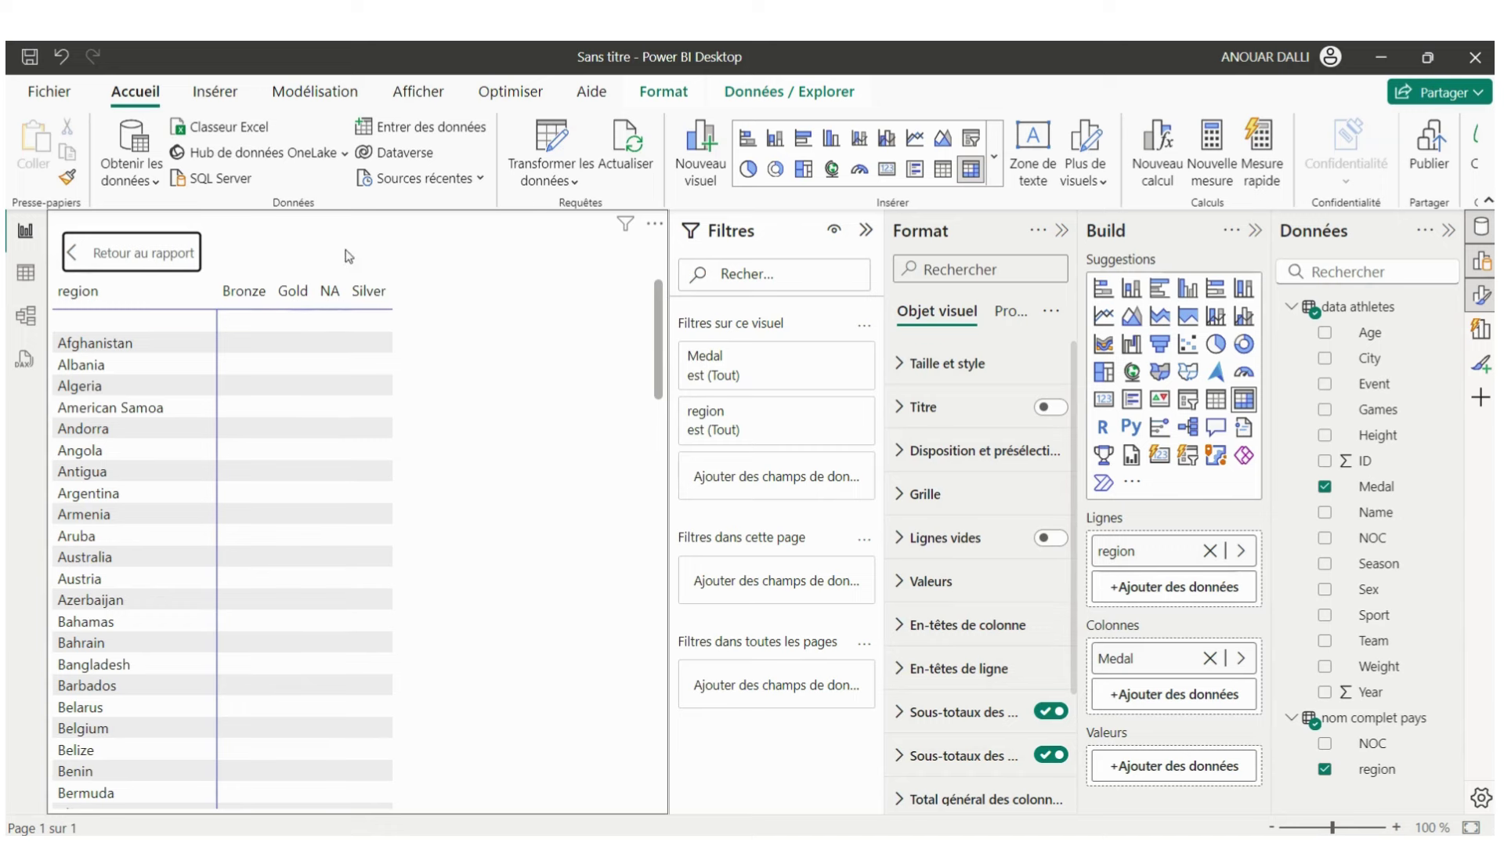
left_click(88, 255)
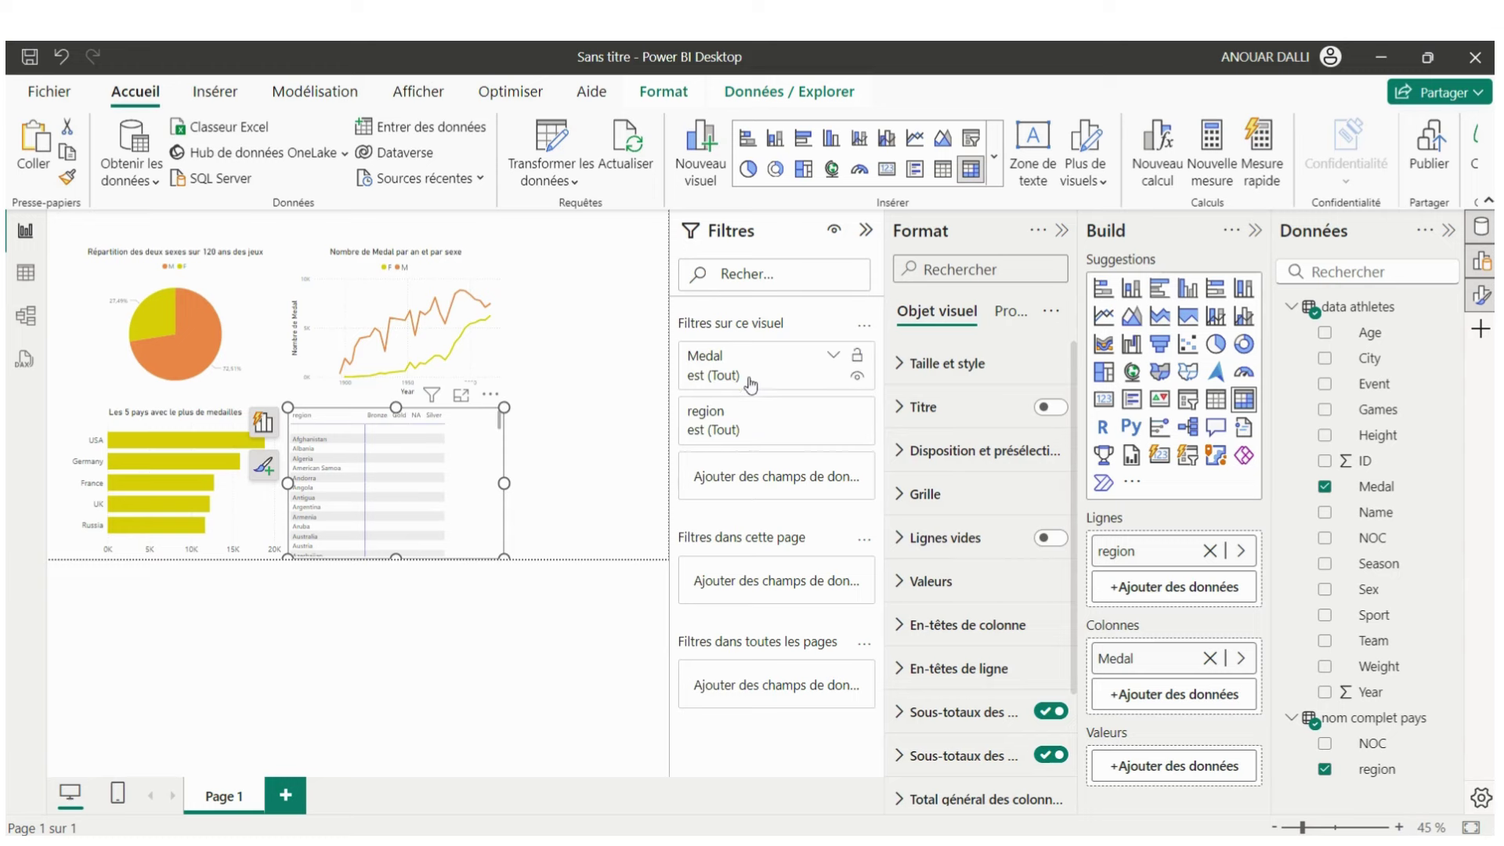
- Uncheck NA in the Medal filter card so only Bronze, Gold and Silver remain
mouse_move(776, 365)
left_click(831, 358)
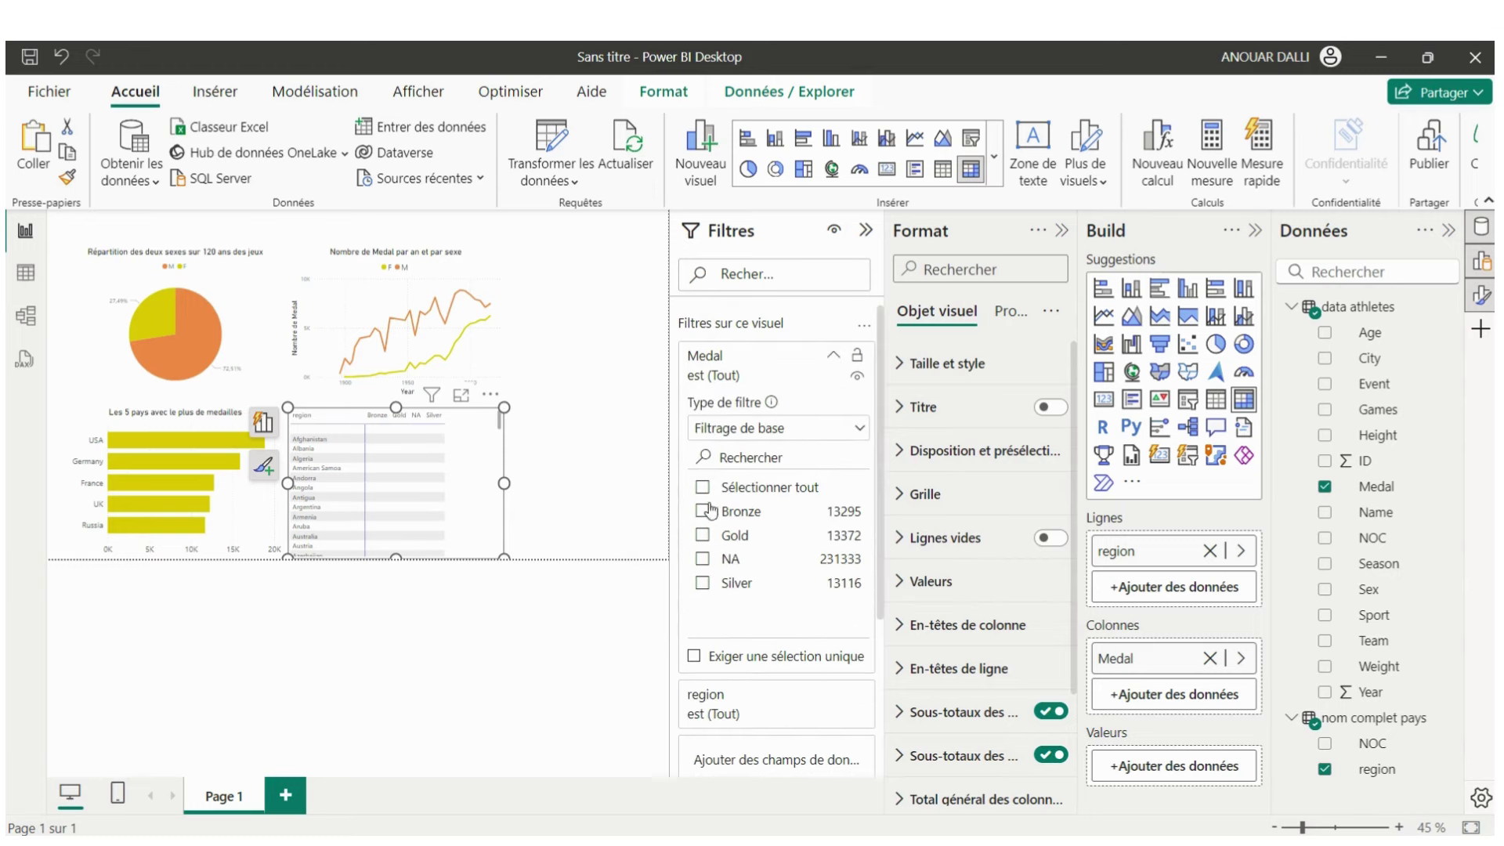
left_click(704, 561)
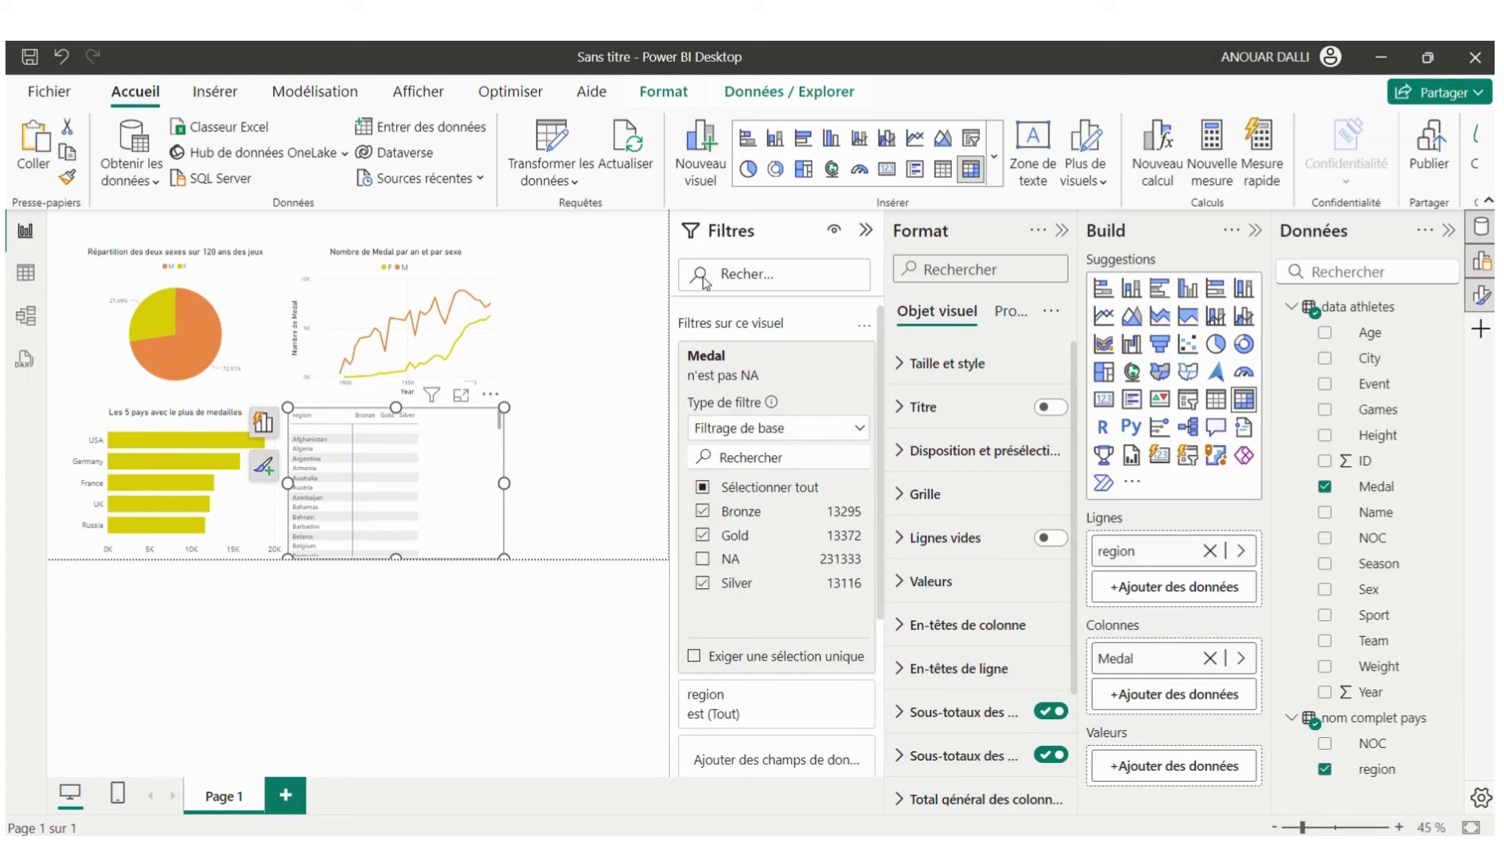
left_click(866, 234)
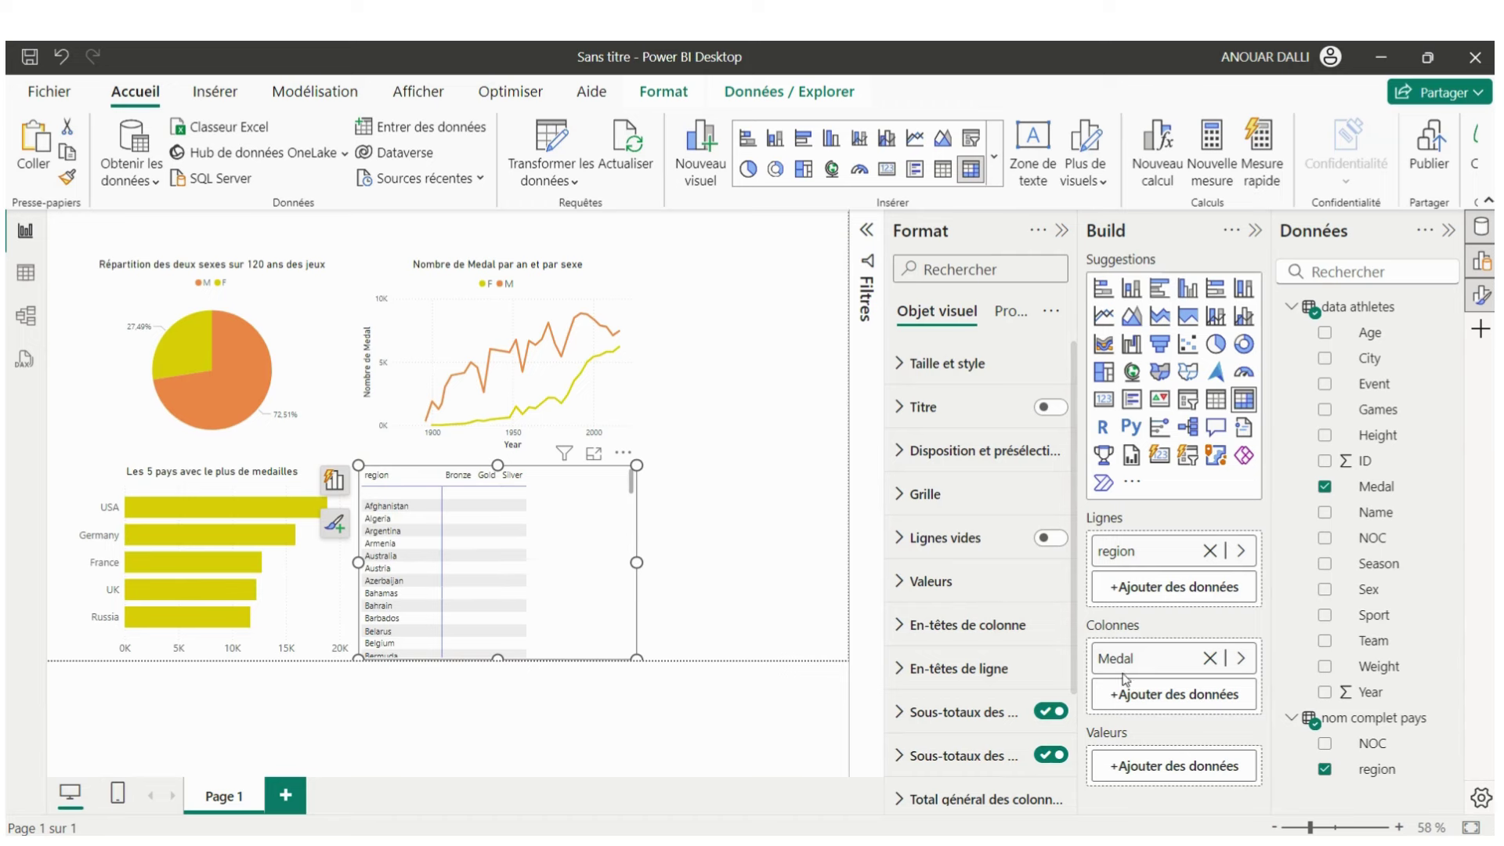
- Add Medal to Valeurs summarised as Nombre, giving 39783 medals in total
left_click_drag(1379, 499, 1189, 778)
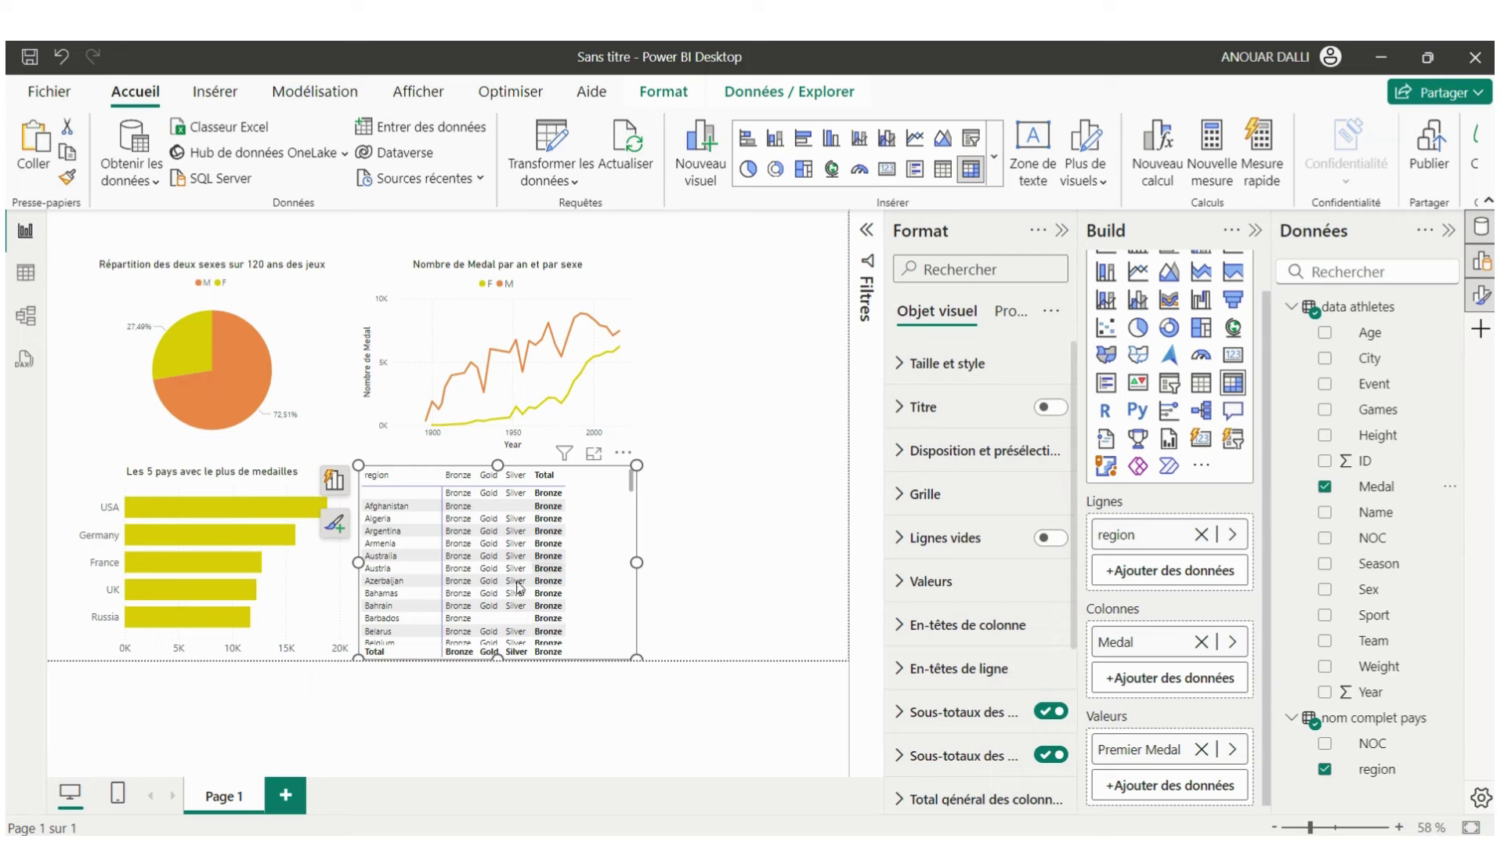
left_click(1232, 752)
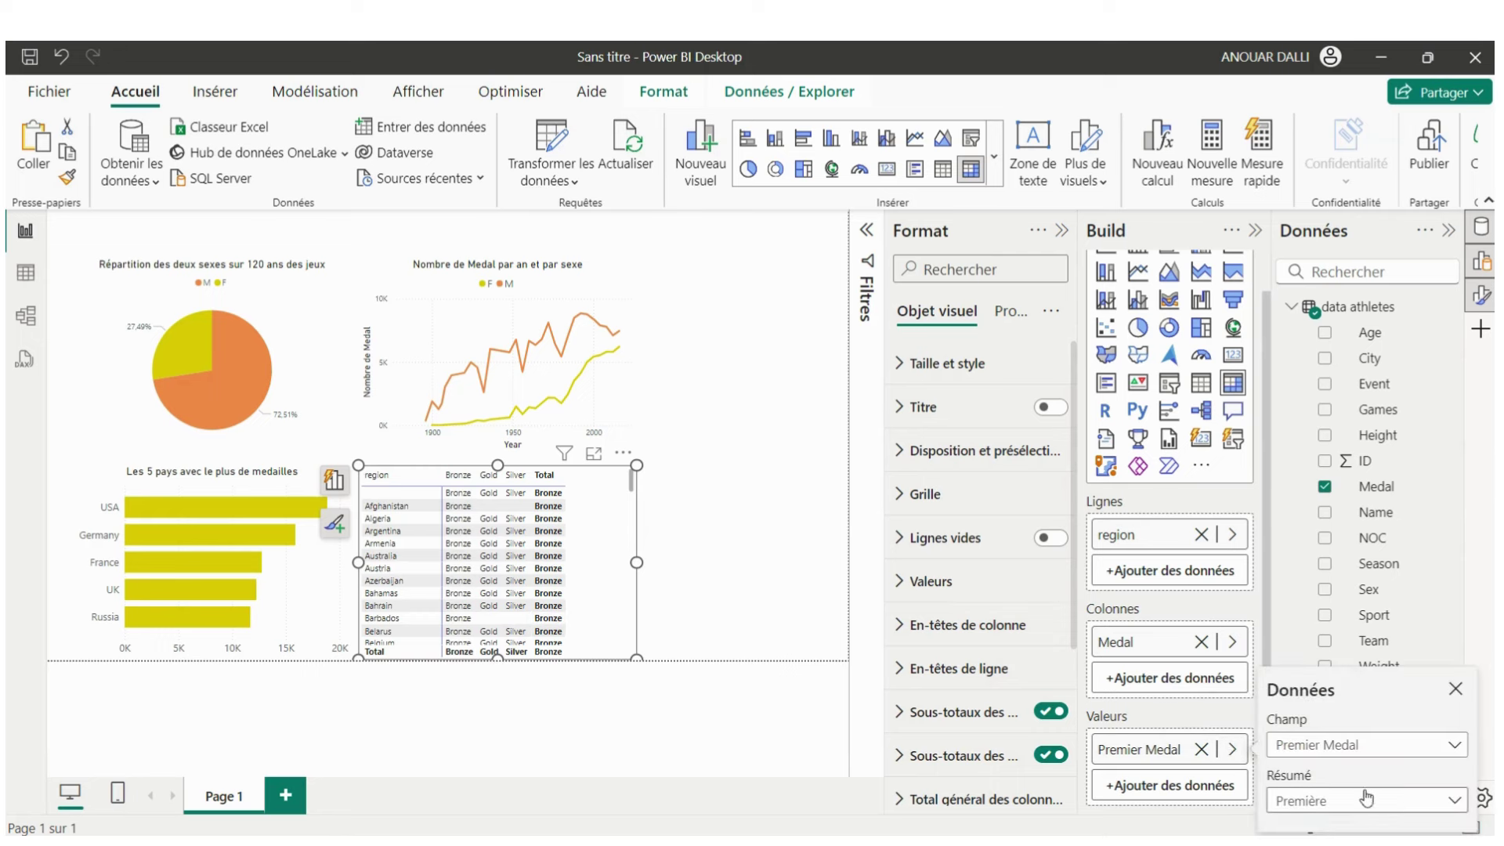
left_click(1455, 802)
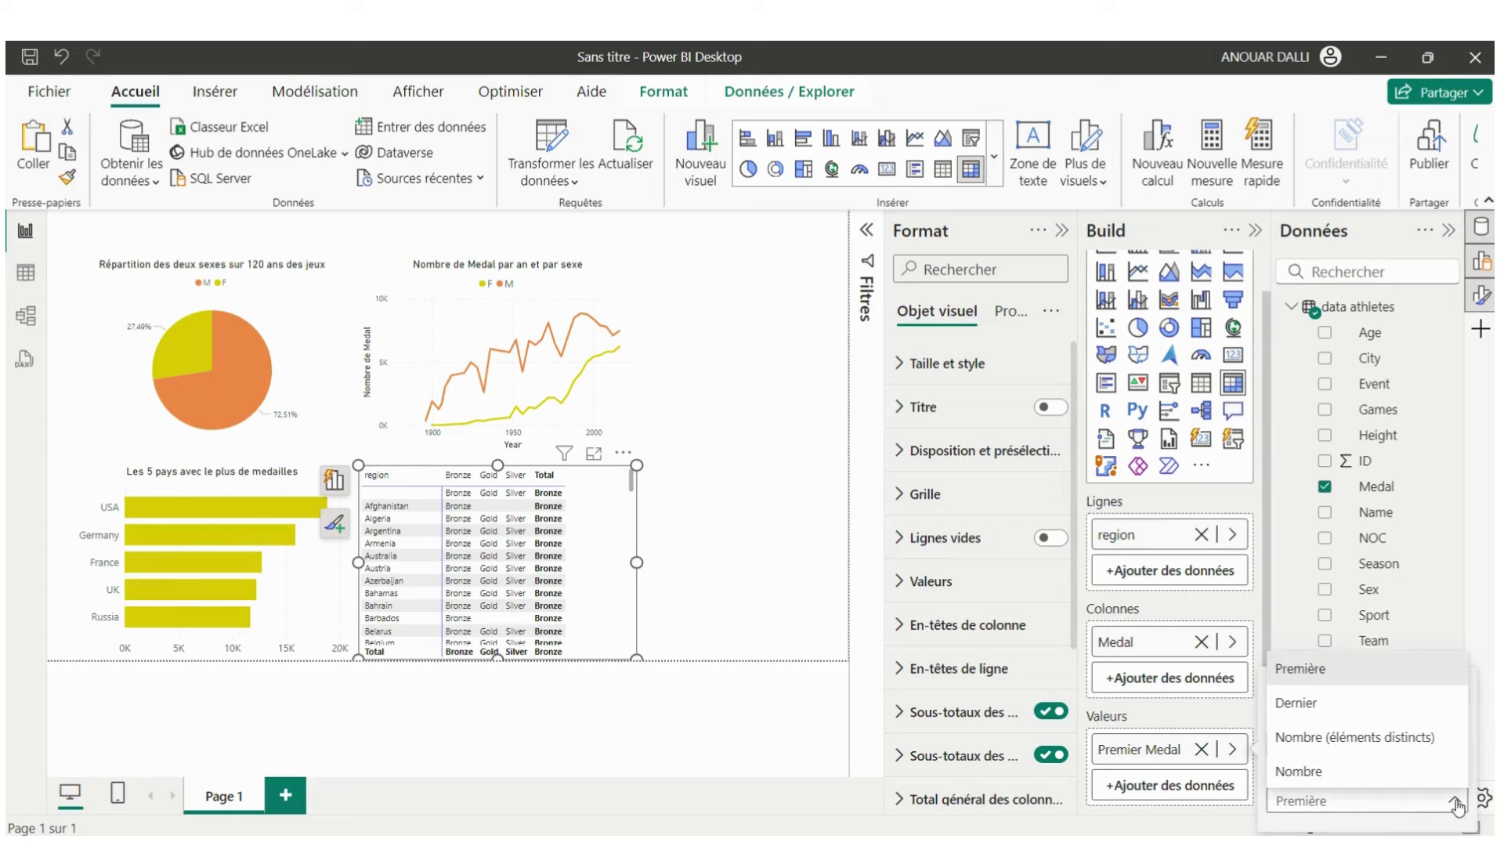
left_click(1384, 776)
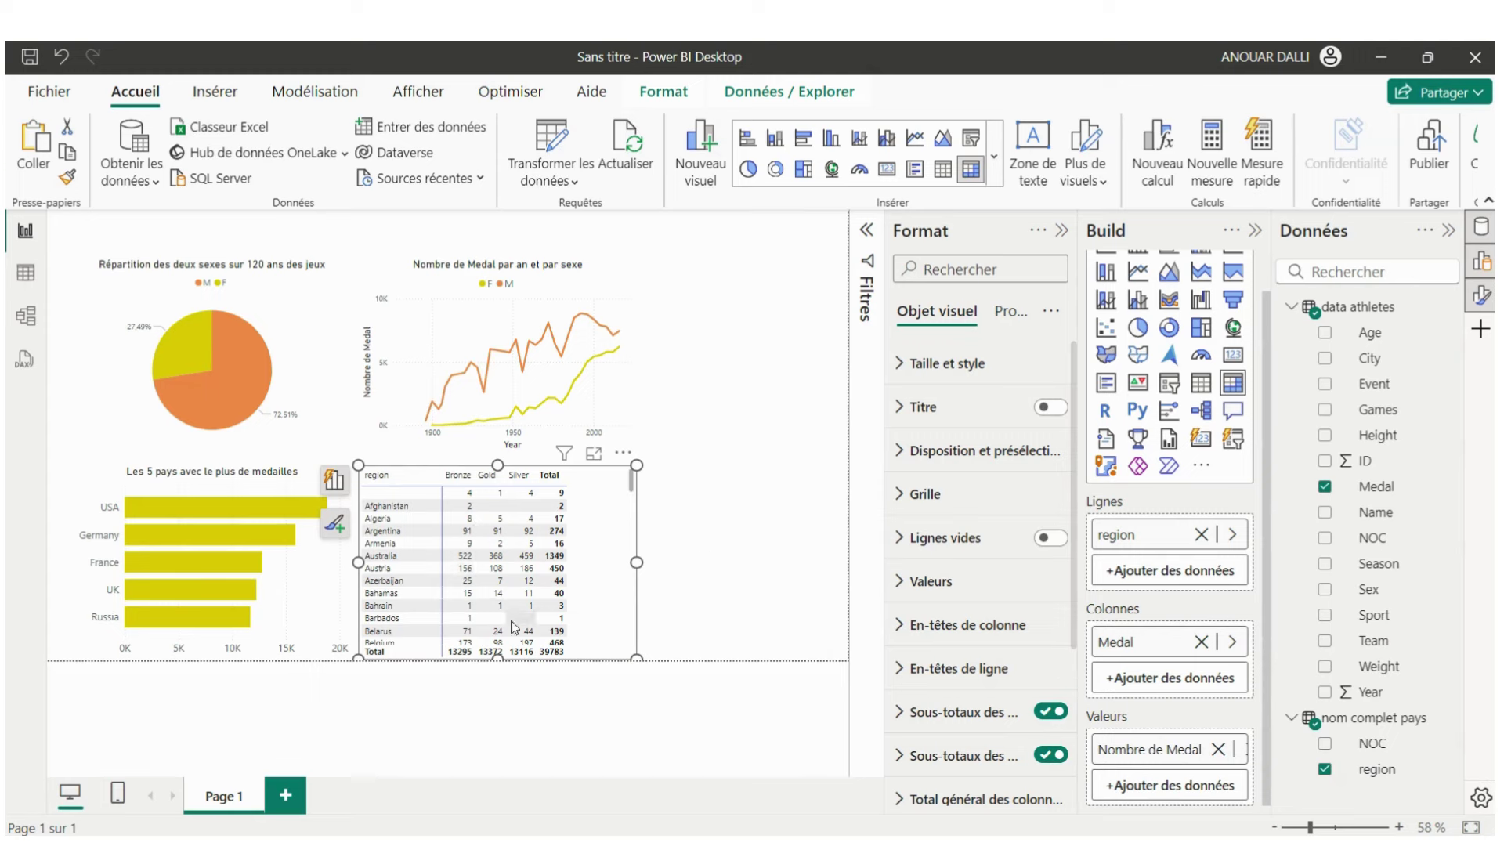
- Filter region to the top 5 countries by count of Medal
left_click(870, 233)
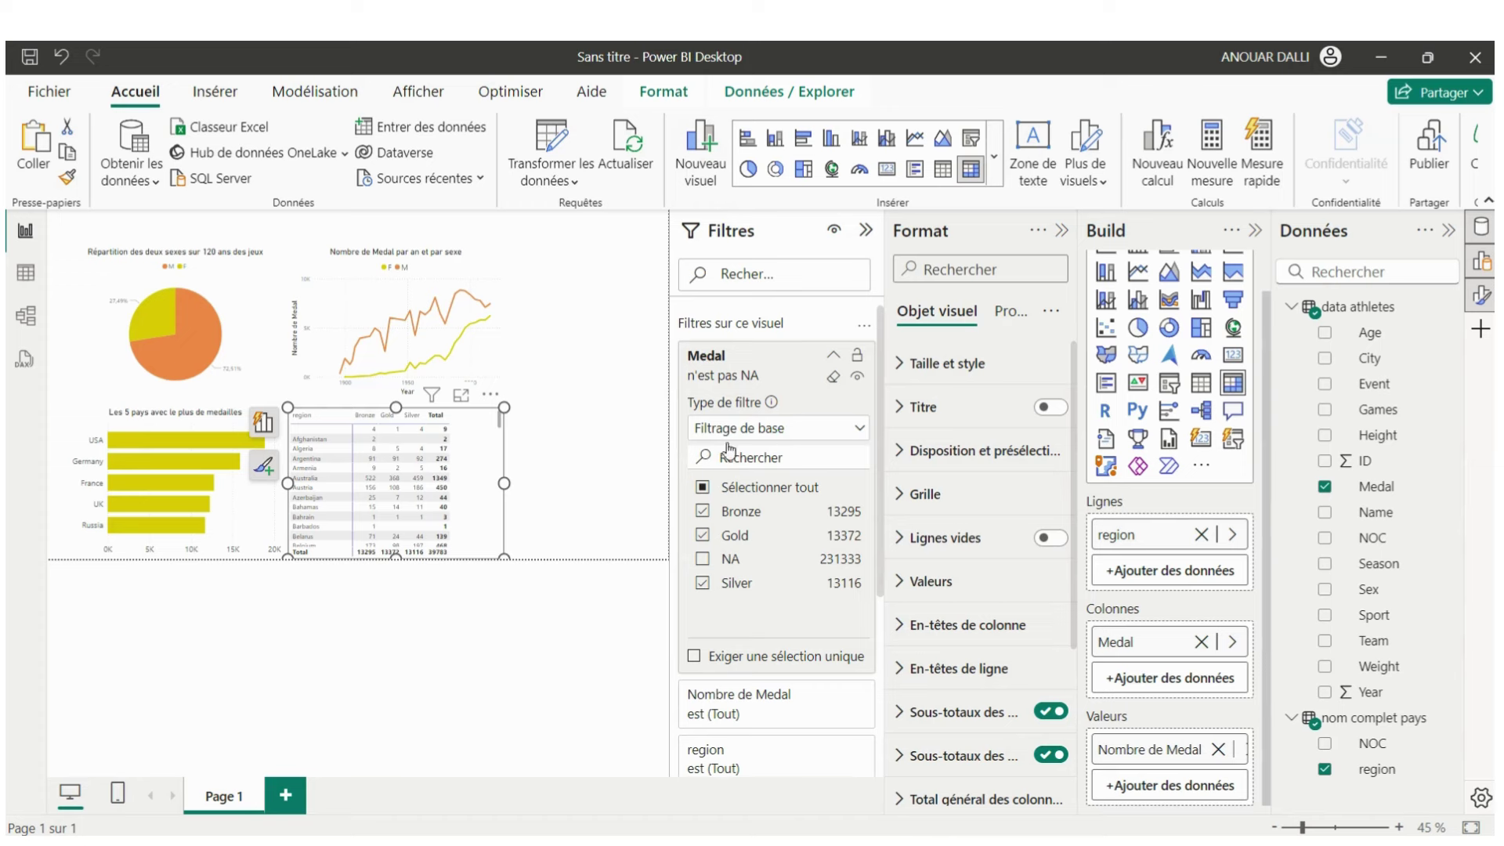
left_click(834, 357)
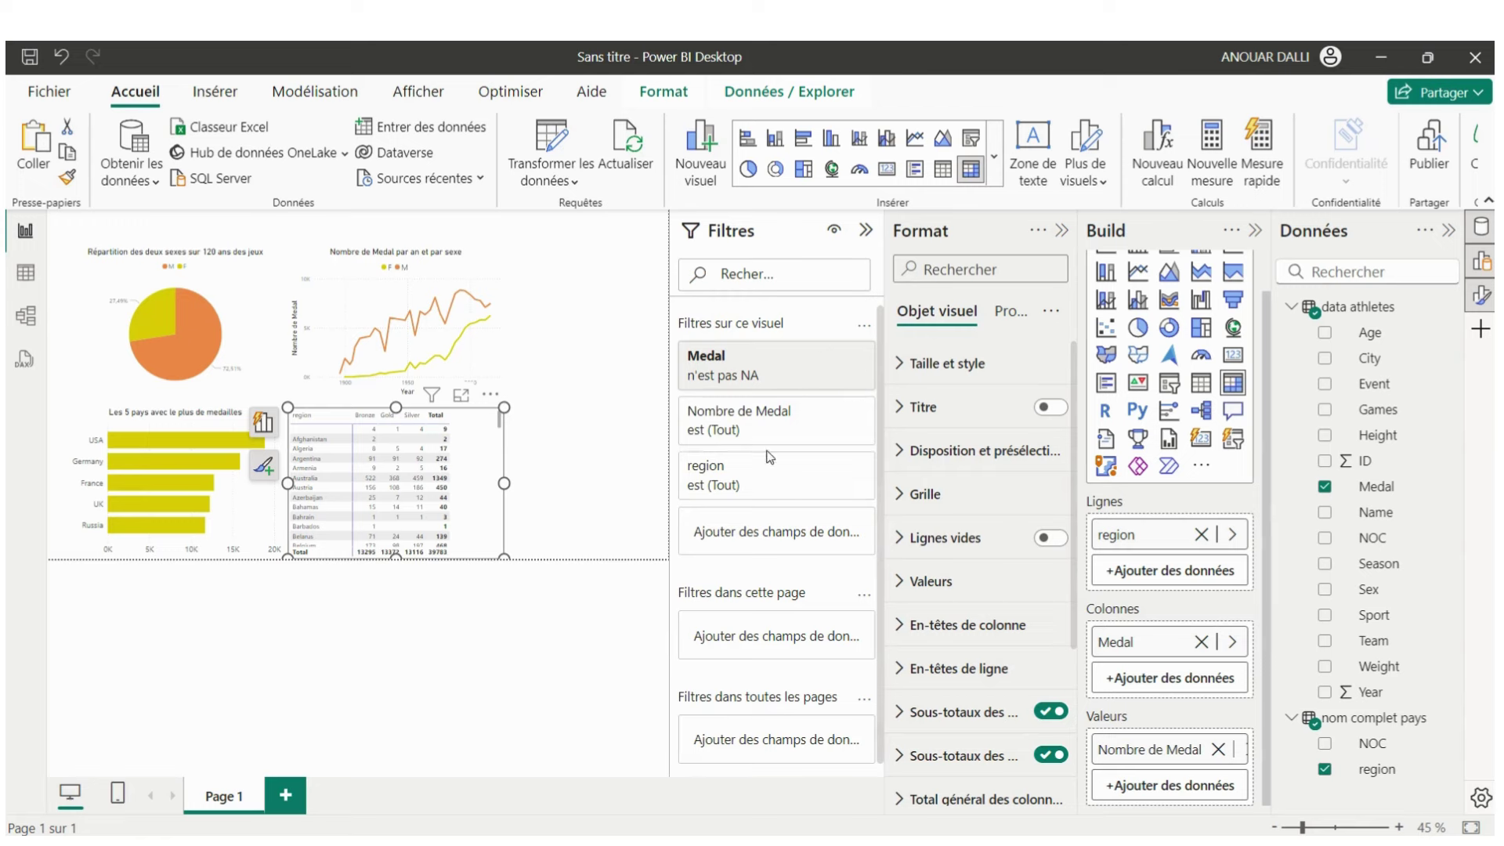
left_click(834, 465)
left_click(846, 540)
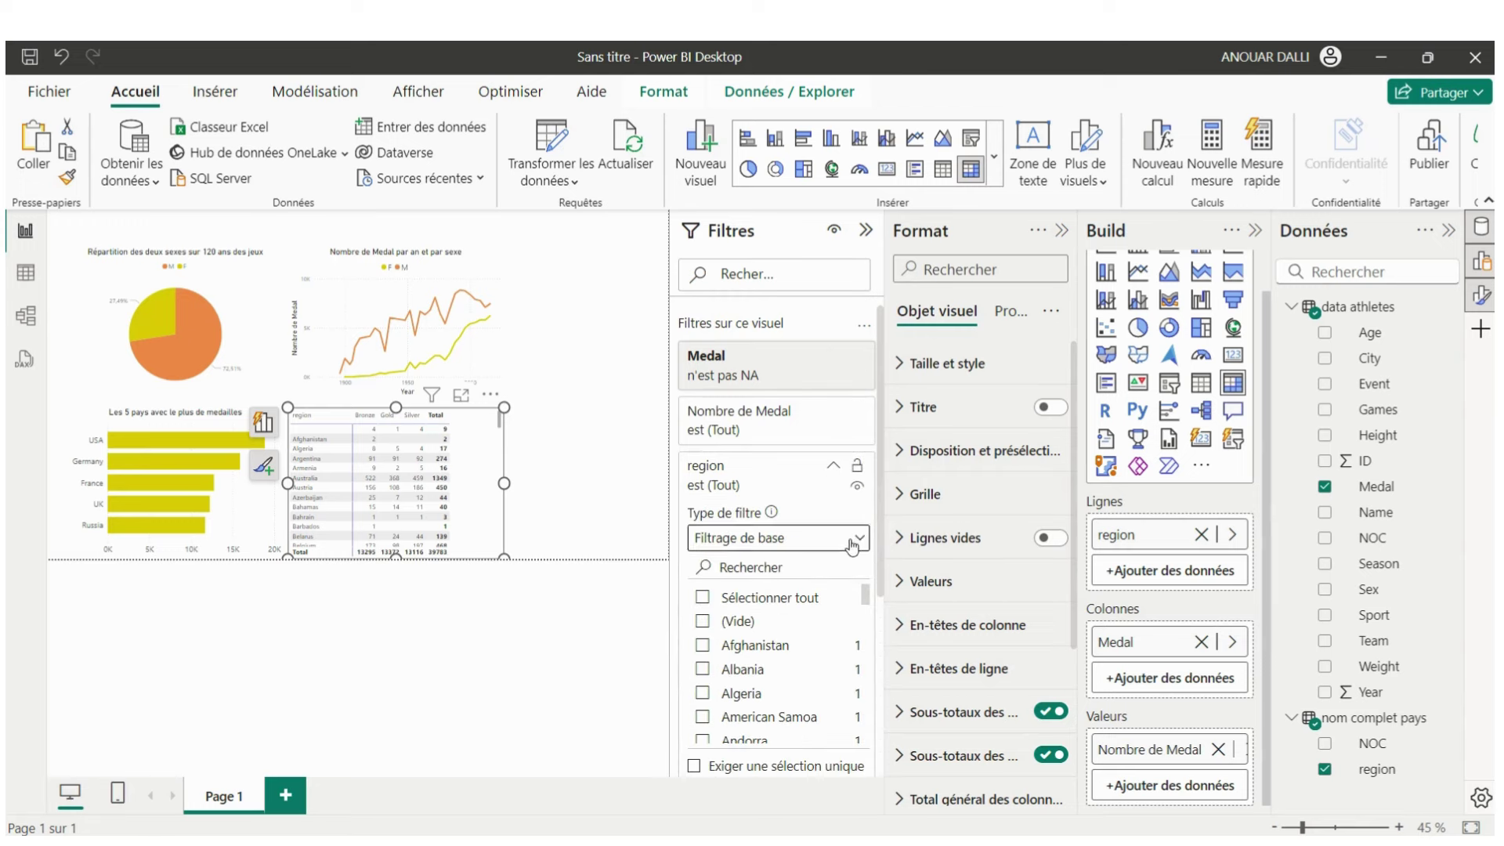
left_click(728, 619)
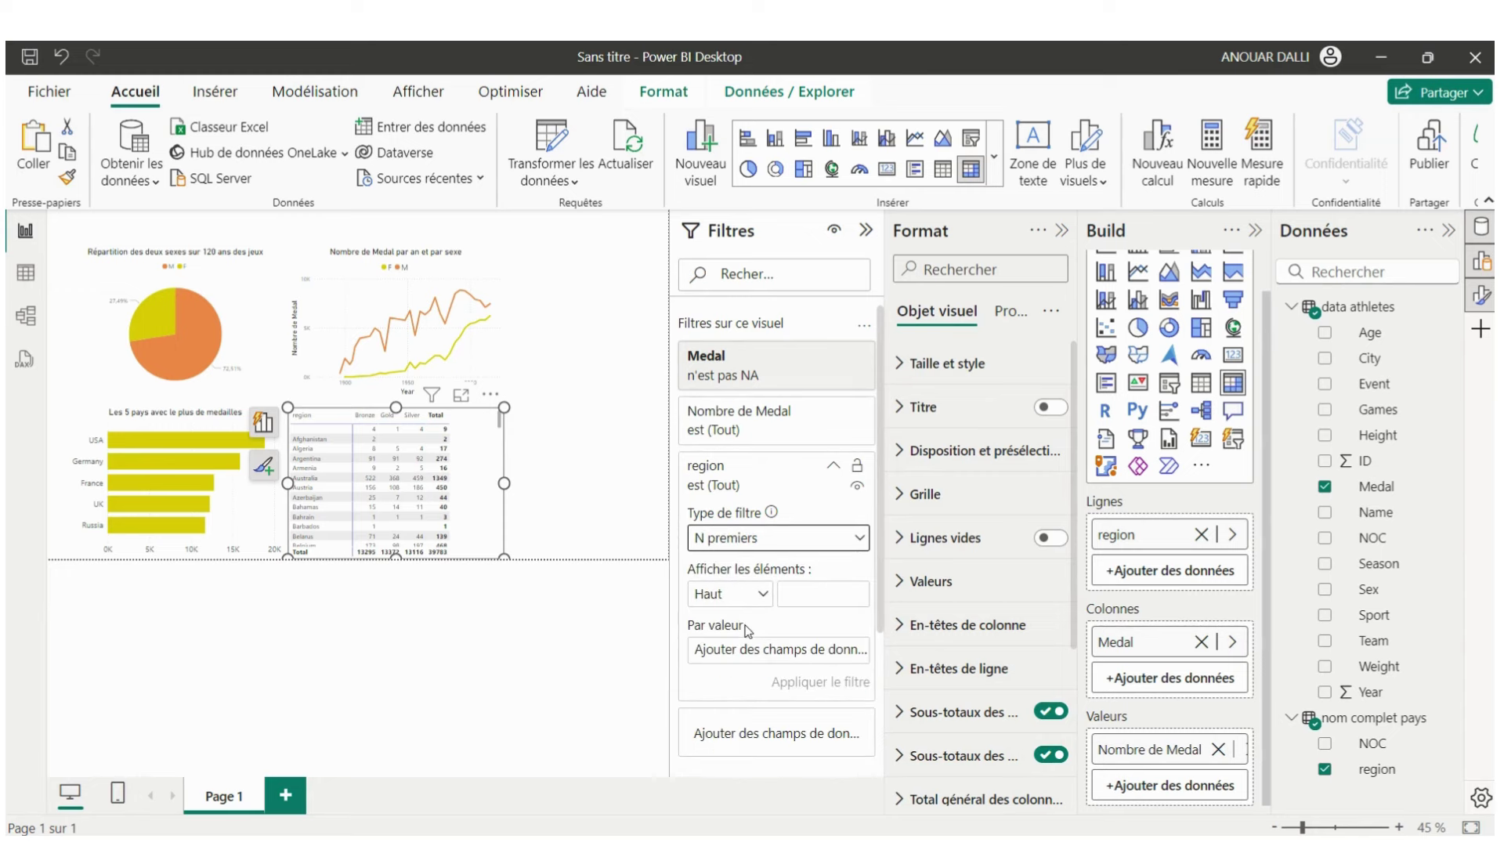
left_click(822, 594)
type("5")
mouse_move(1363, 486)
left_mouse_down()
mouse_move(739, 666)
mouse_move(760, 661)
left_mouse_up()
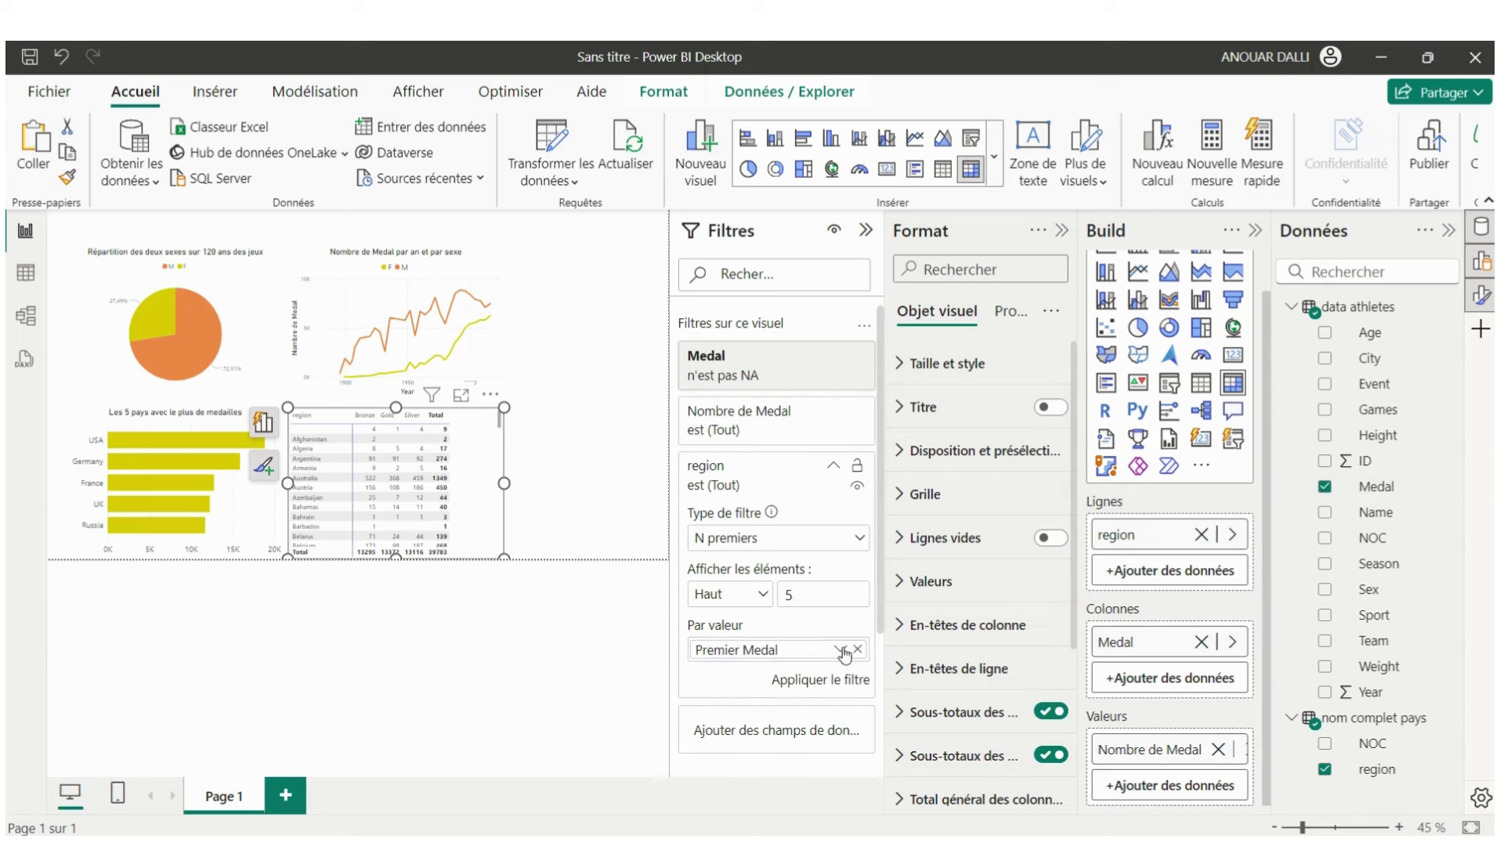
left_click(842, 650)
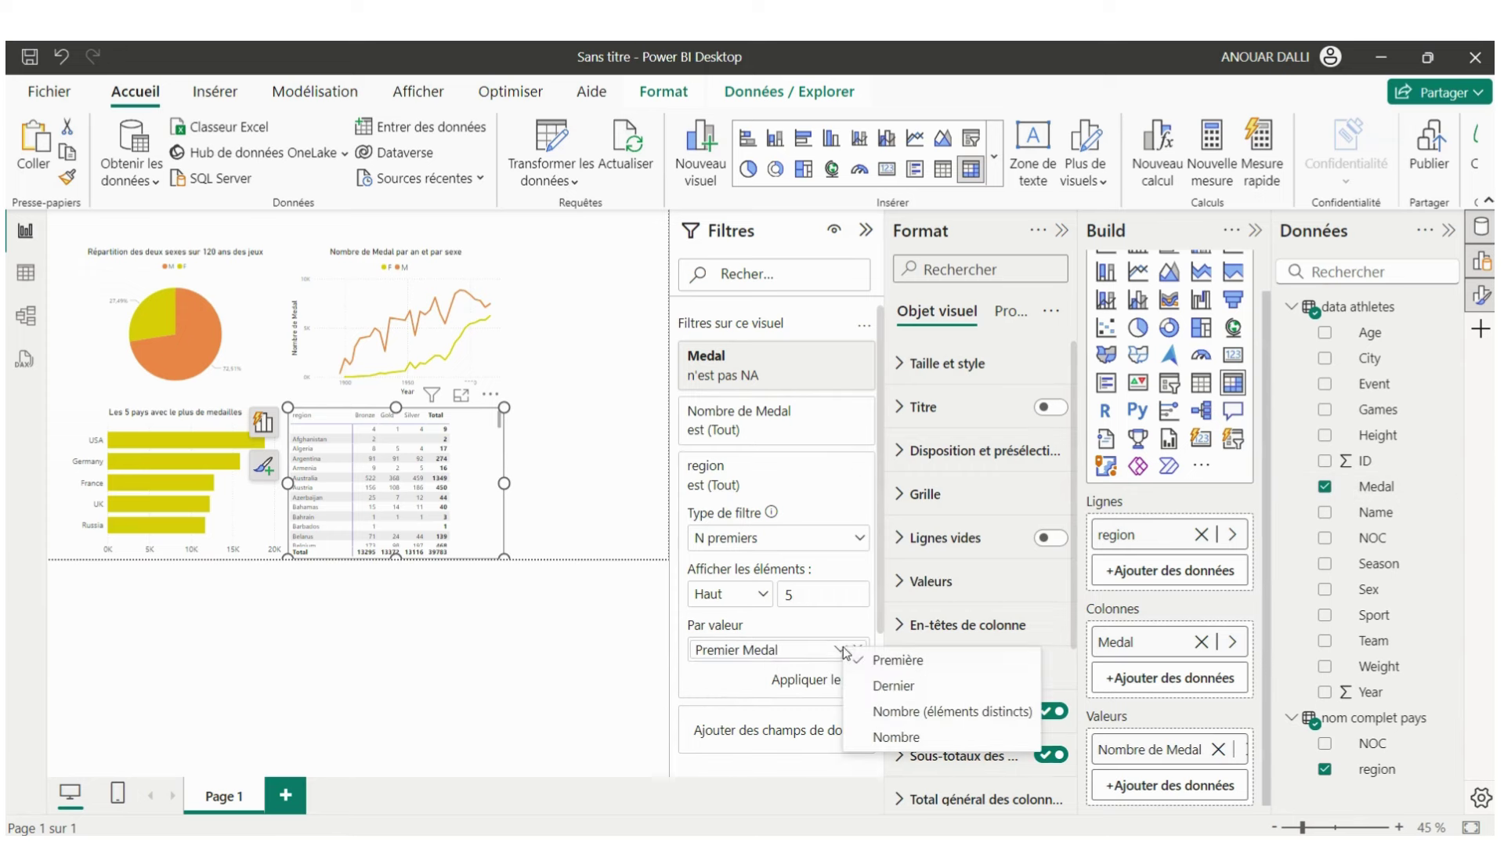
left_click(897, 737)
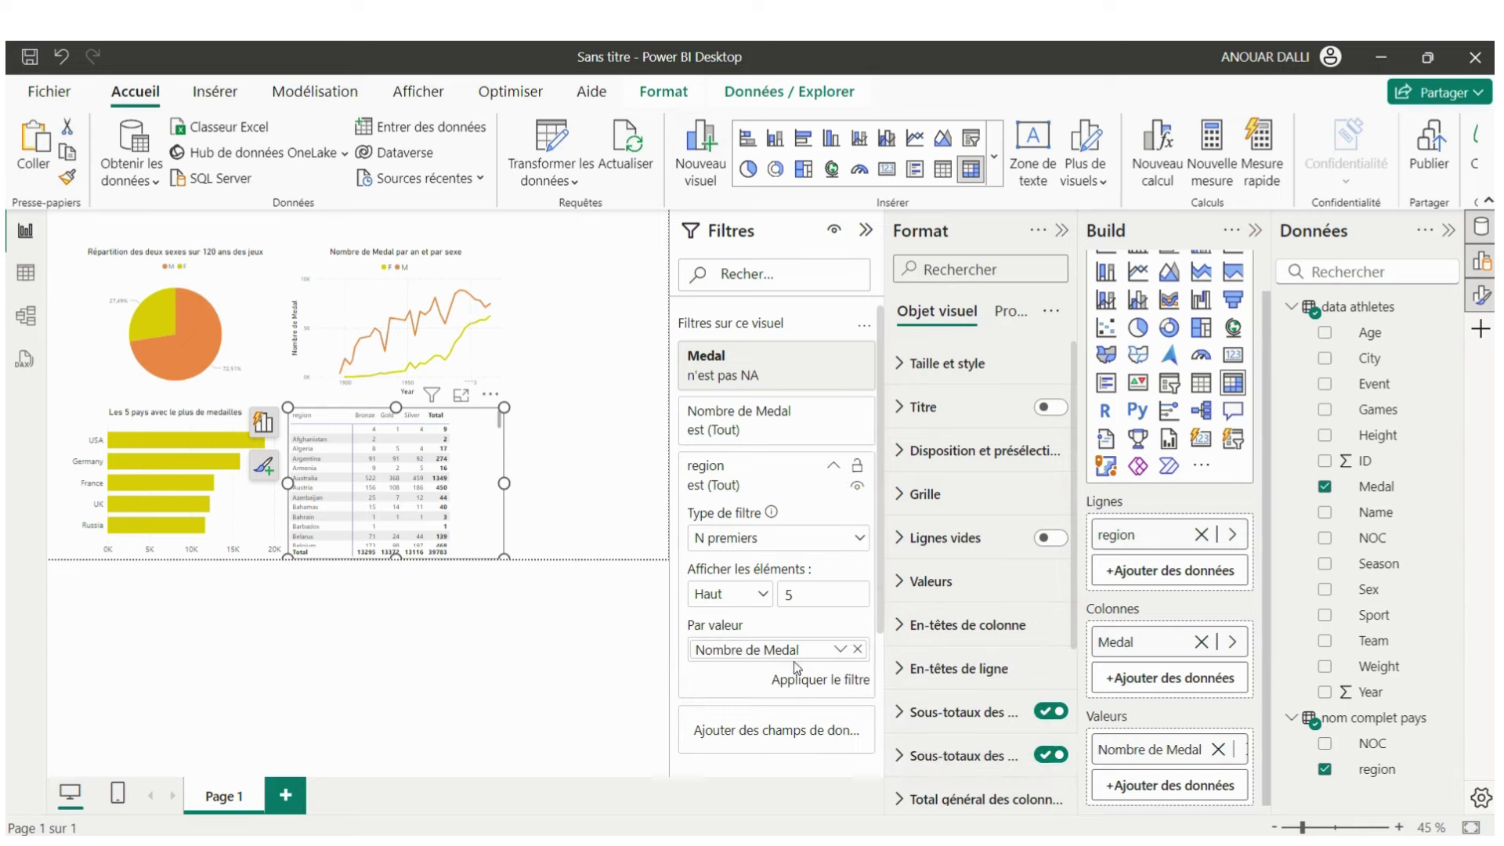
left_click(811, 684)
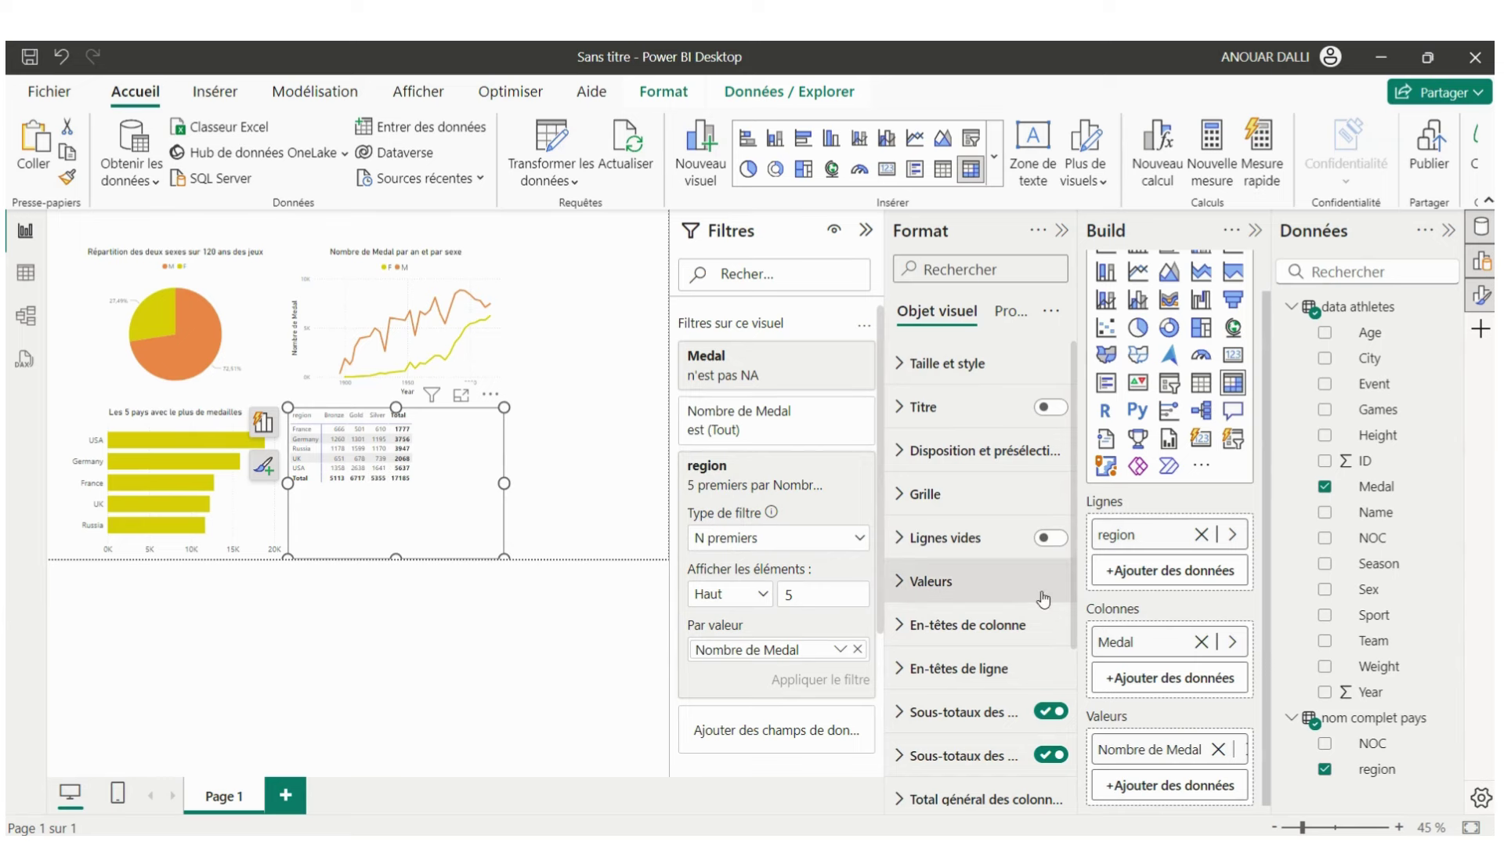
mouse_move(774, 528)
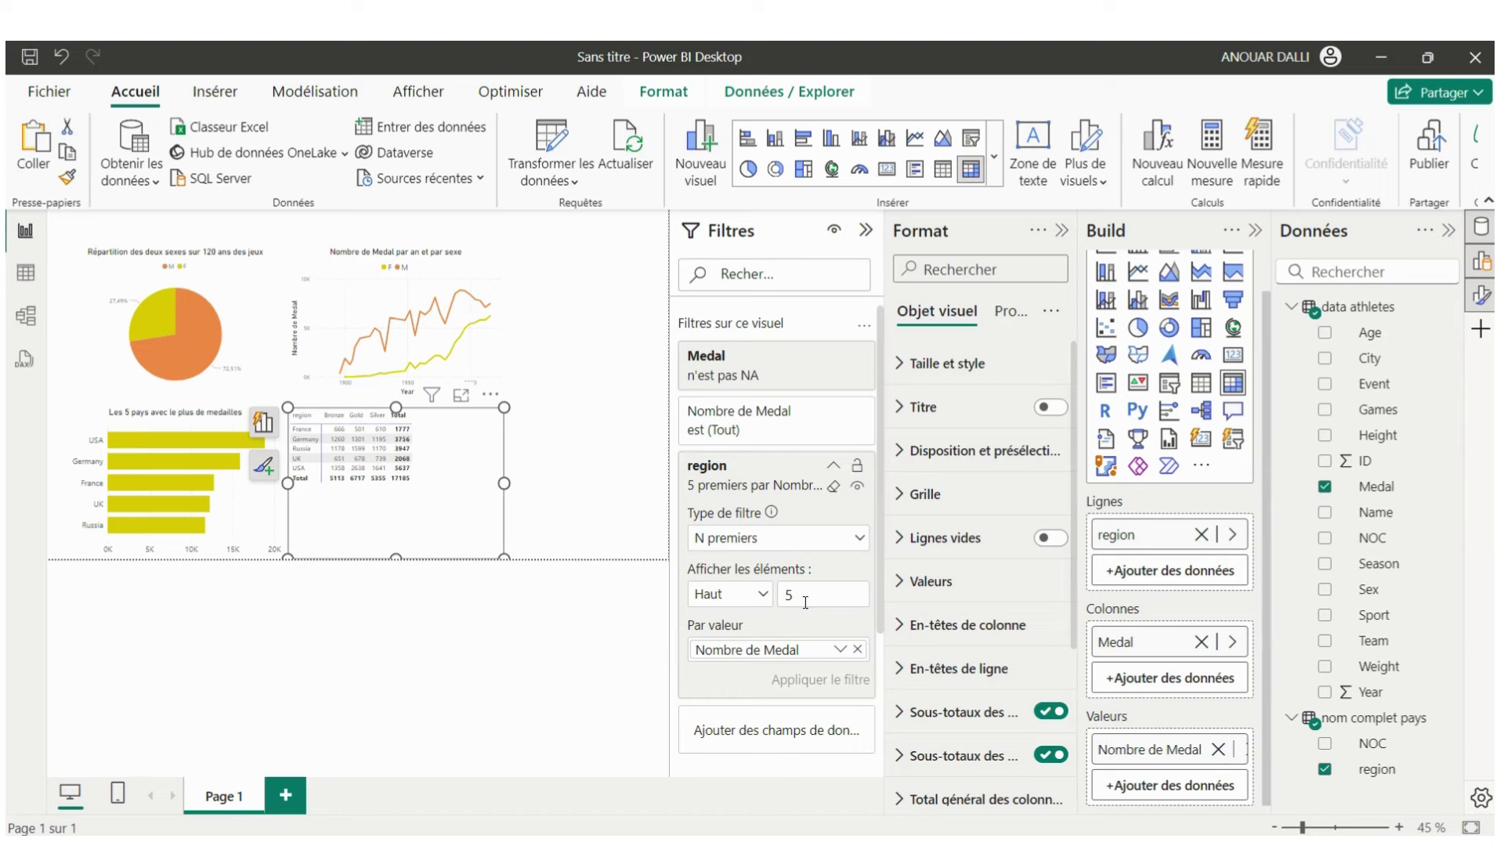
- Change the top N region filter to 10 countries and reapply it
left_click(804, 600)
type("10")
left_click(816, 678)
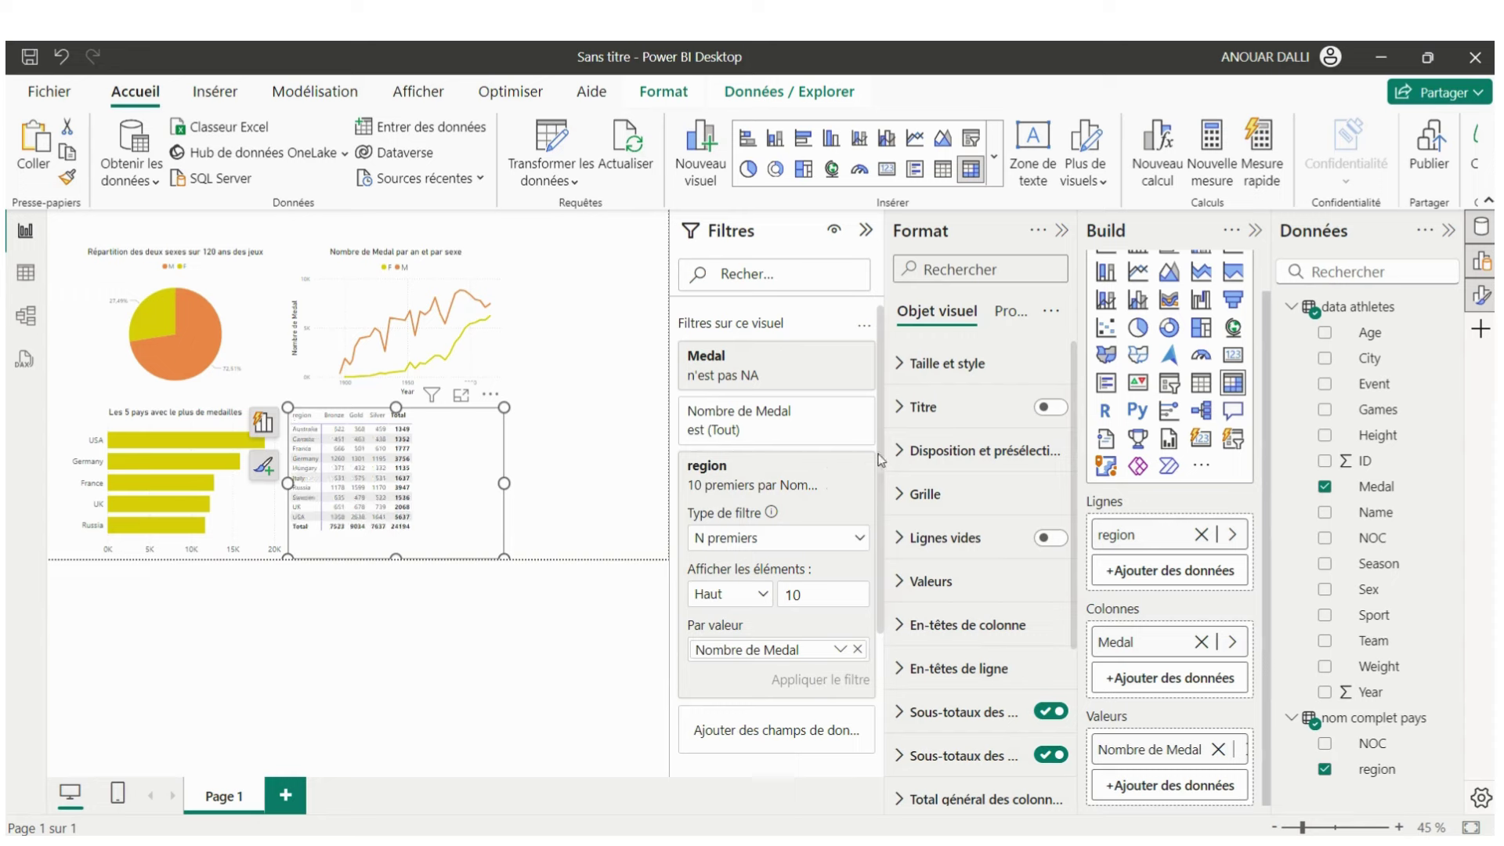
left_click(833, 470)
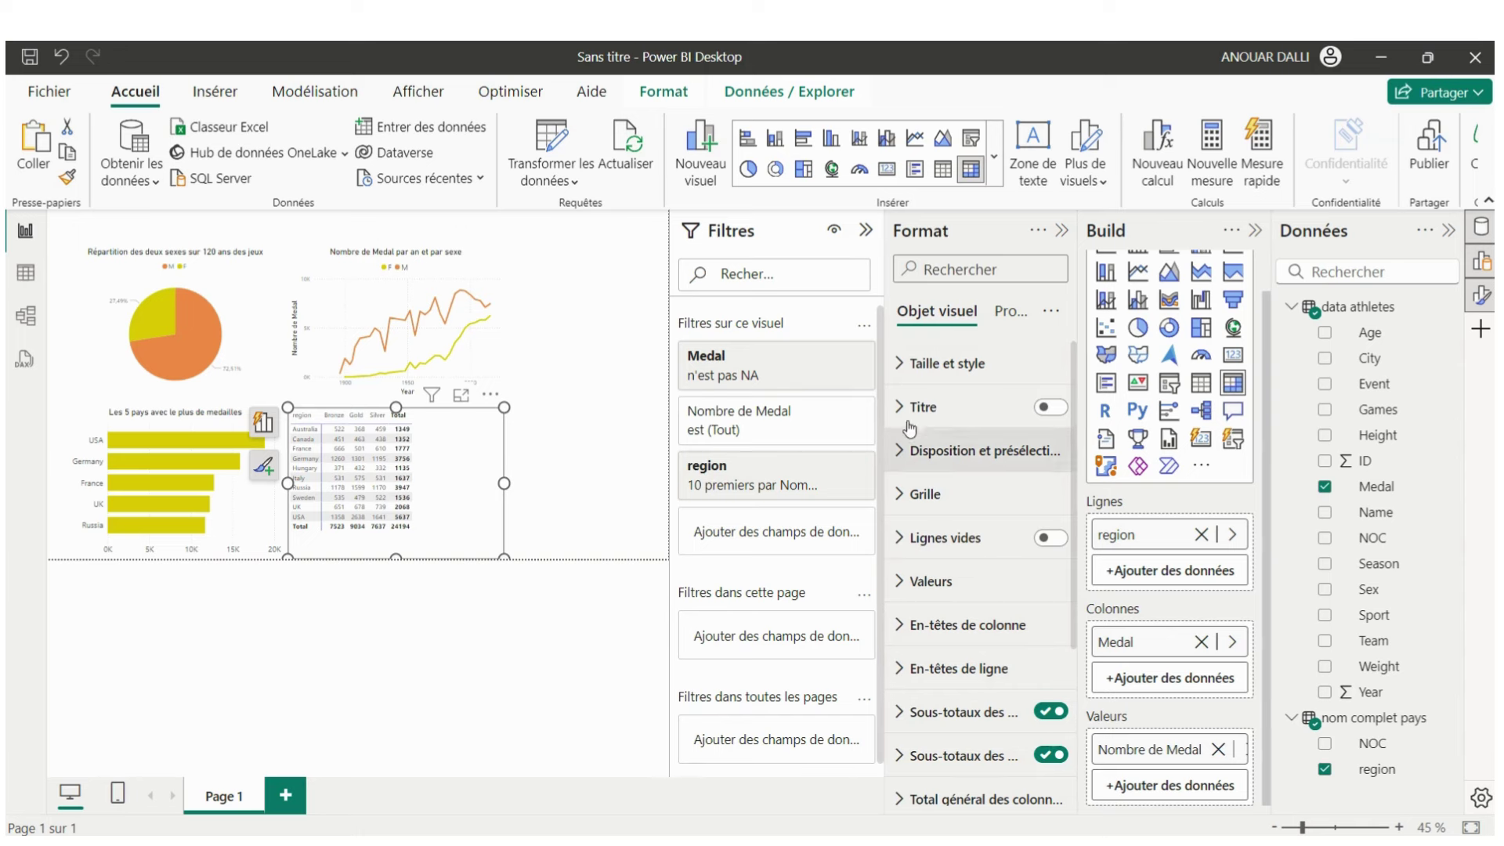
- Set the medal matrix's value text to font size 12
left_click(900, 364)
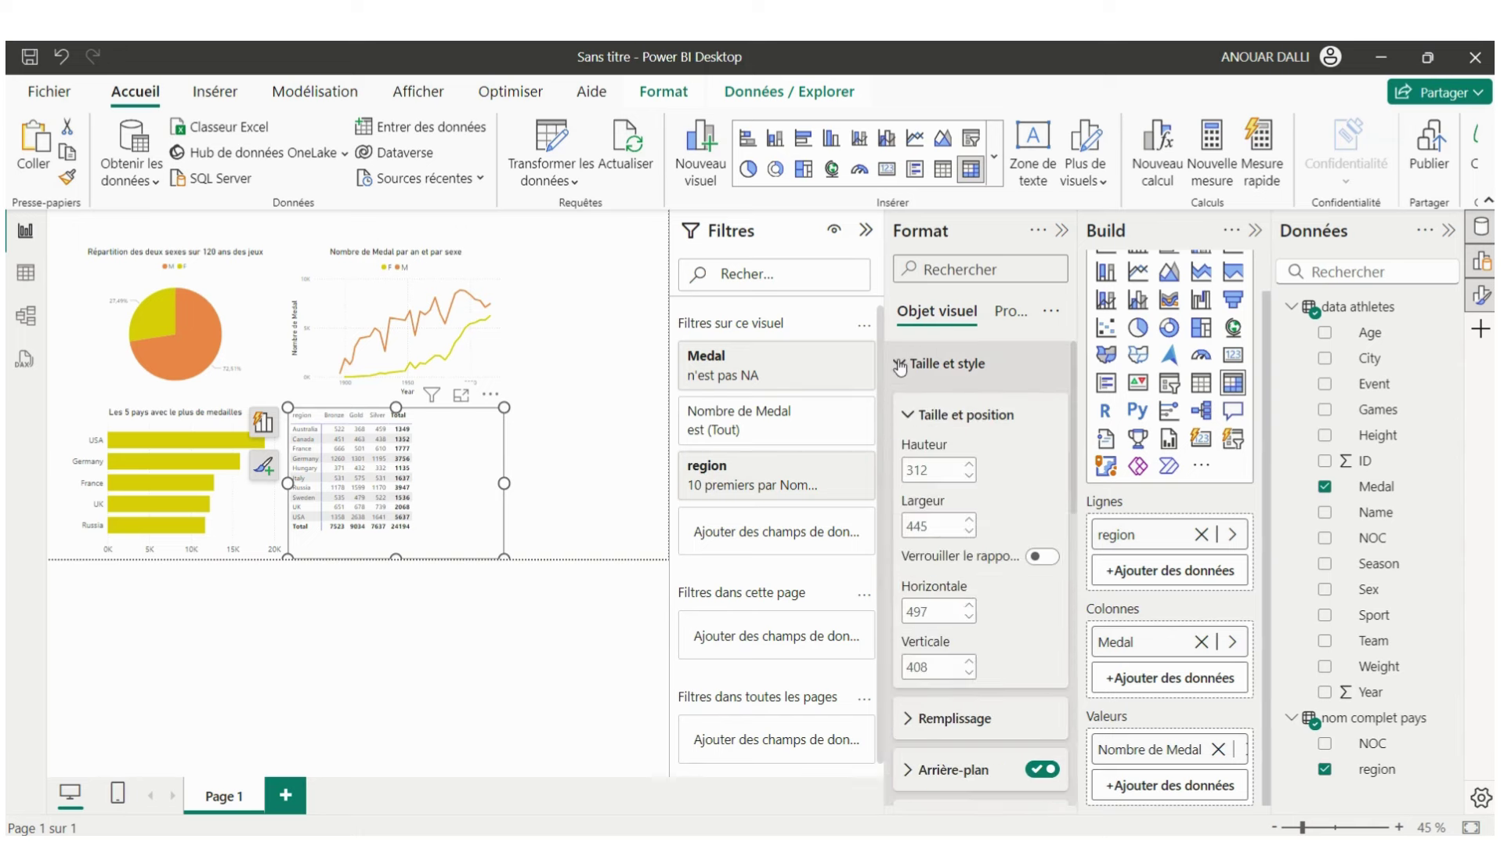
scroll(962, 611, "down", 2)
scroll(967, 644, "down", 3)
scroll(968, 639, "up", 3)
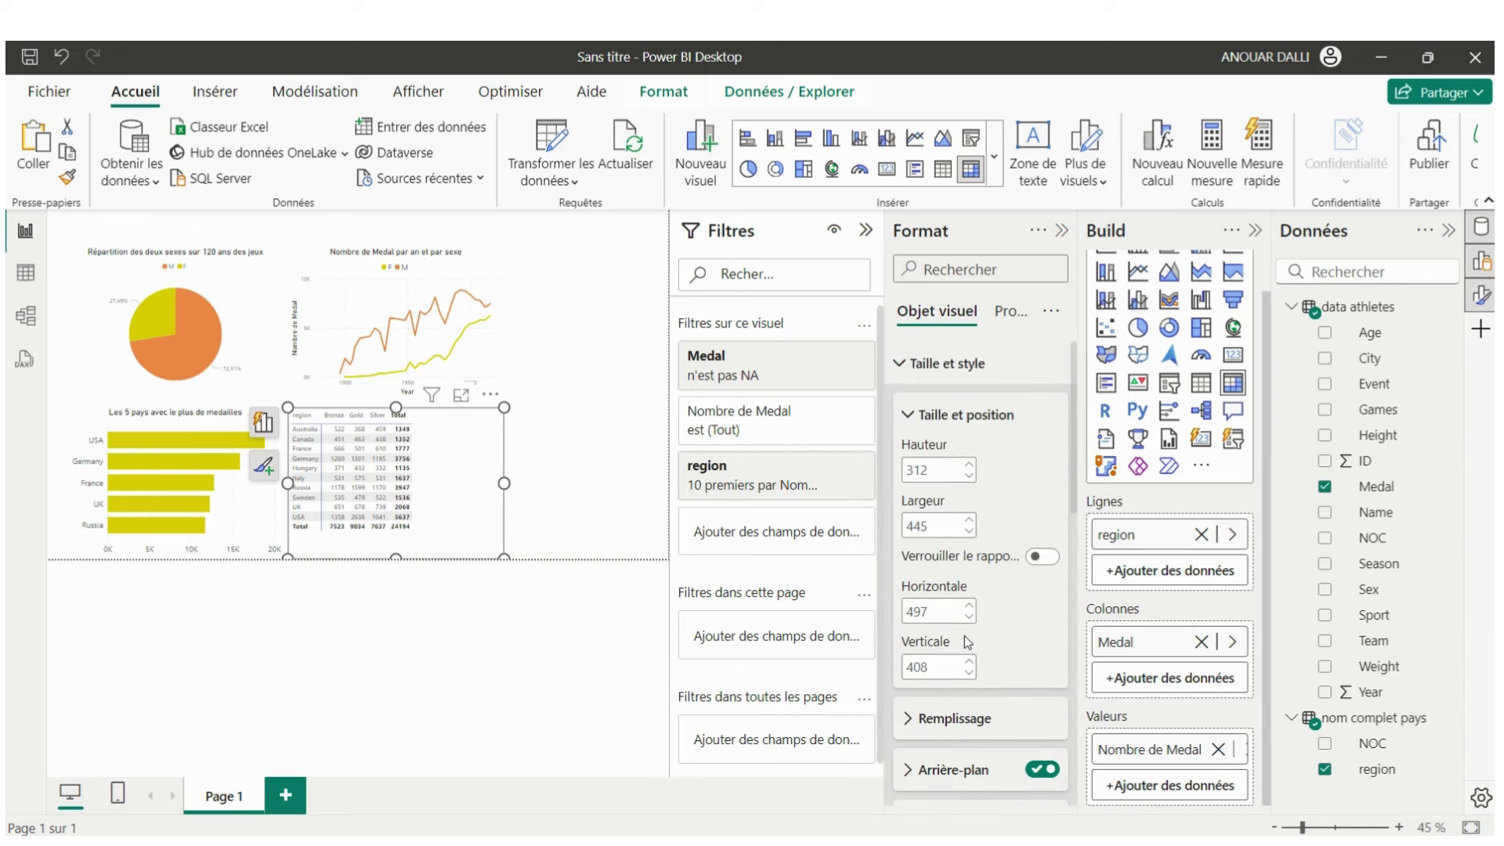
left_click(899, 378)
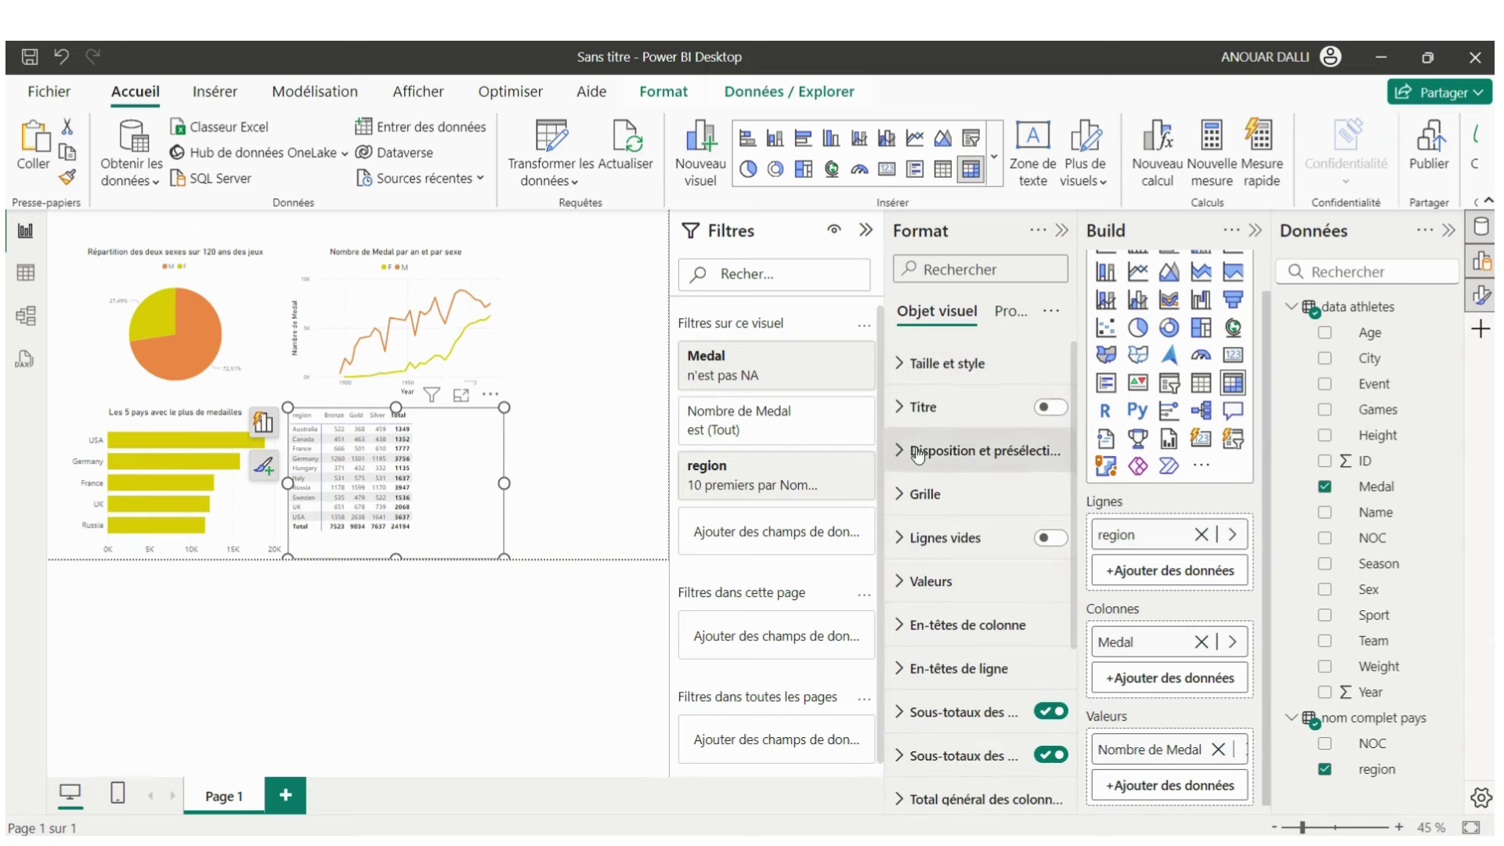
left_click(903, 584)
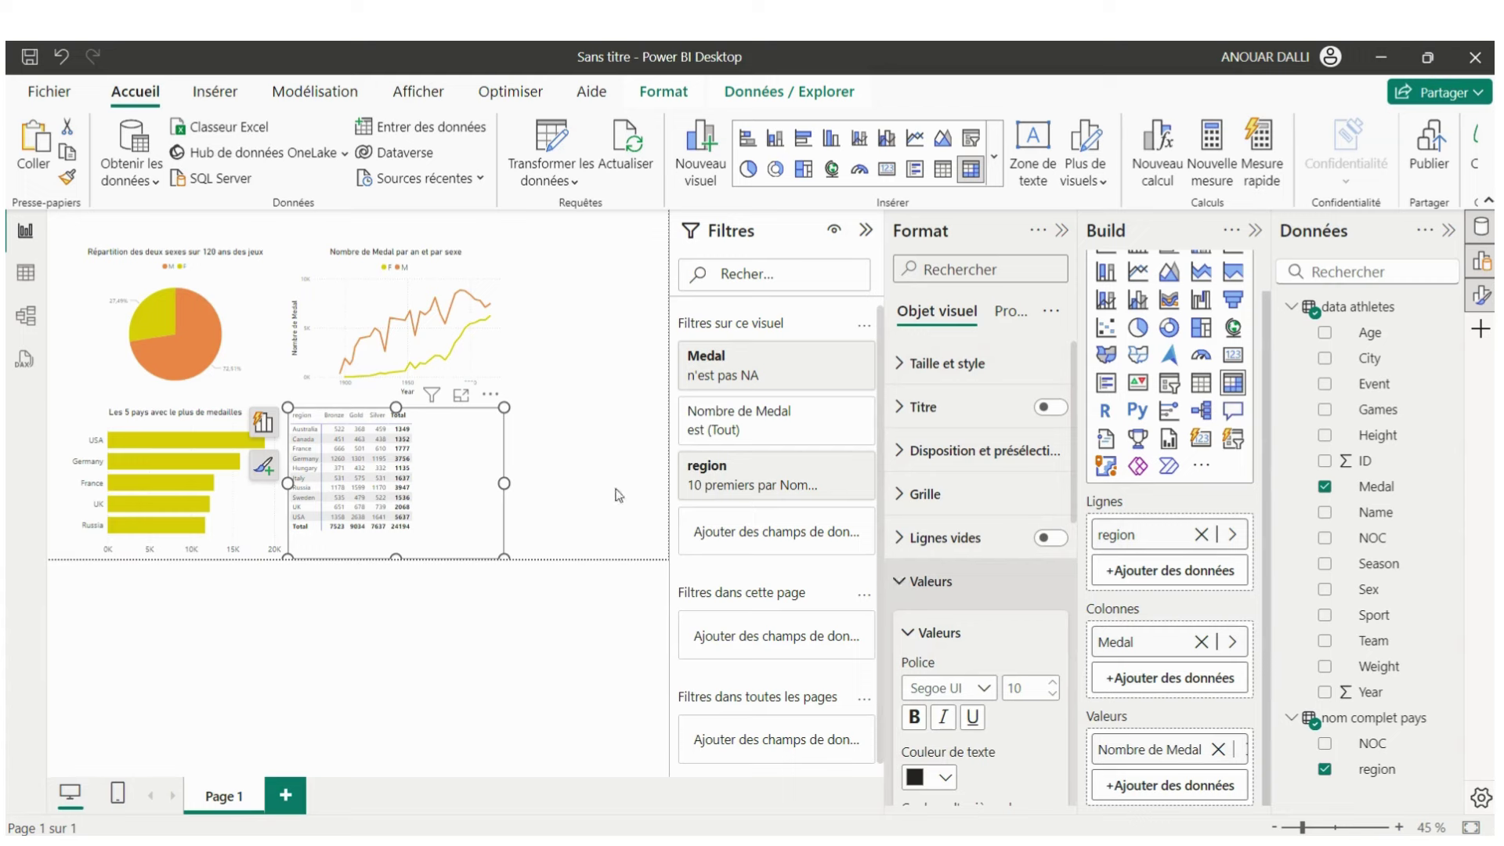
scroll(1036, 659, "down", 3)
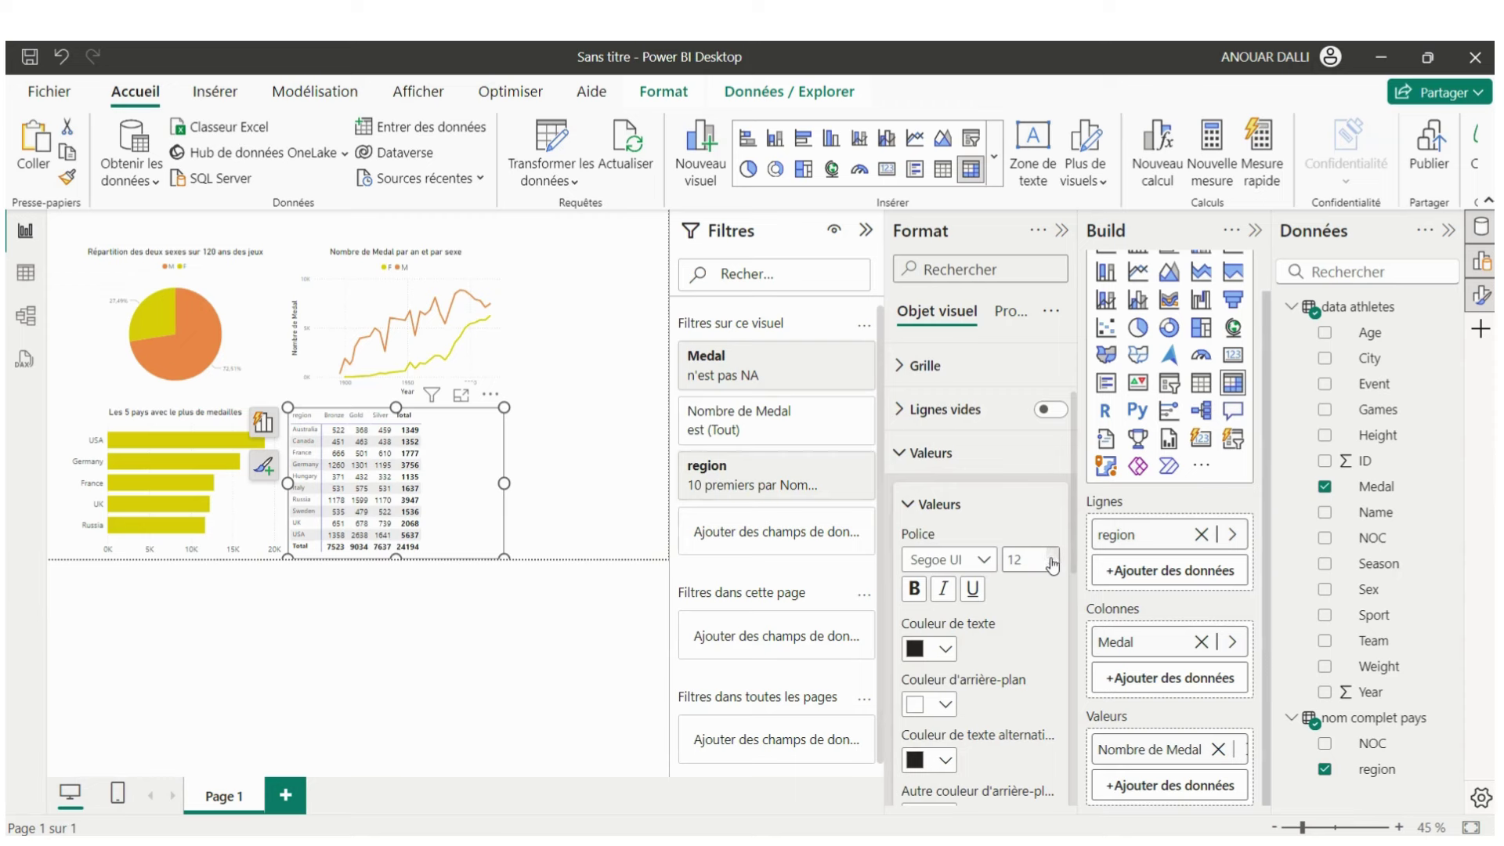
left_click(907, 508)
left_click(913, 505)
- Enlarge the matrix column header text to font size 11
scroll(954, 670, "down", 3)
scroll(953, 678, "down", 3)
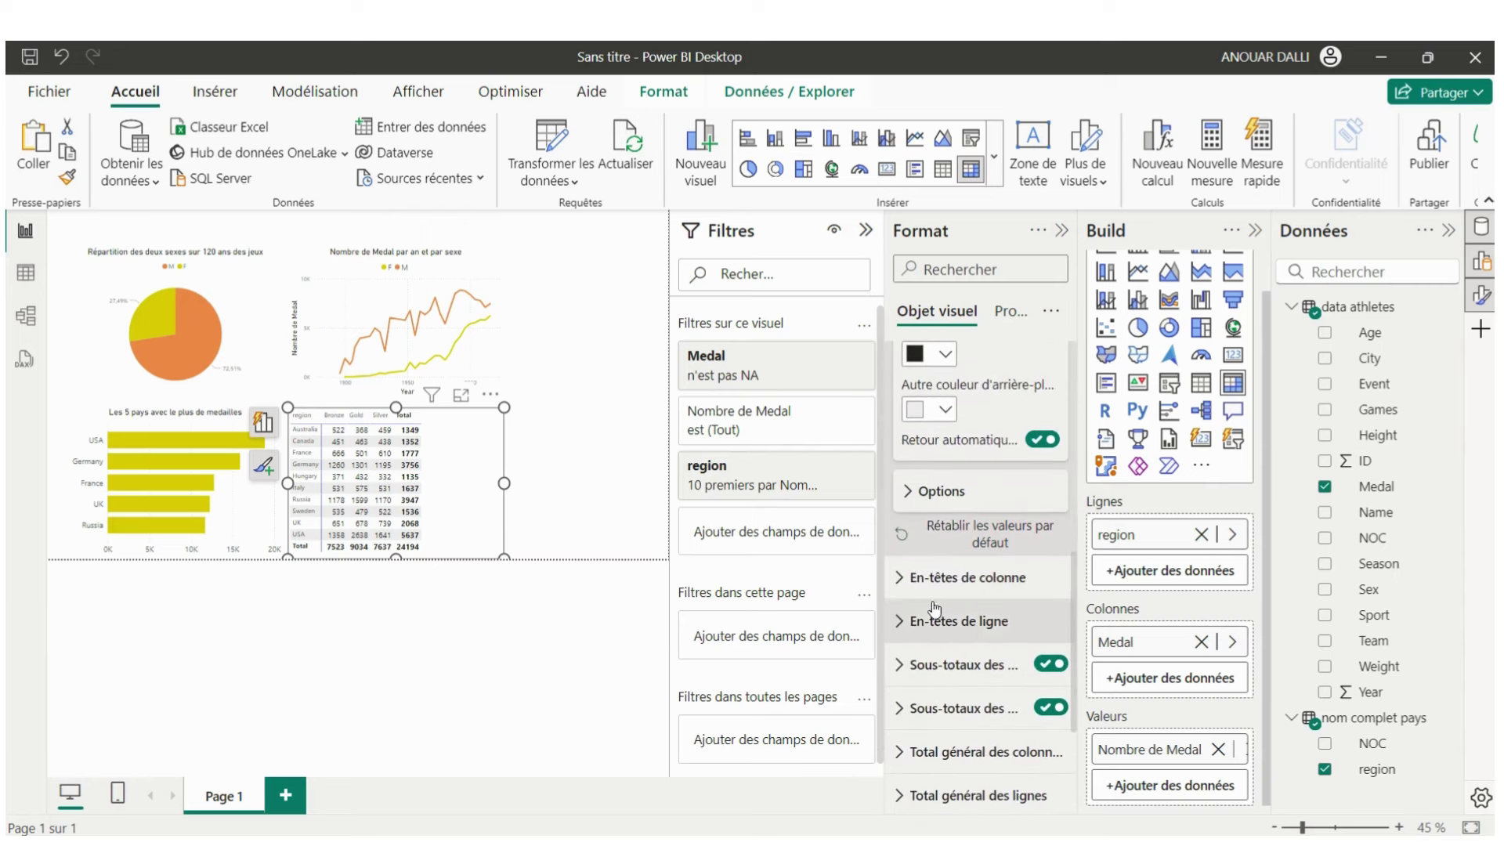
left_click(902, 580)
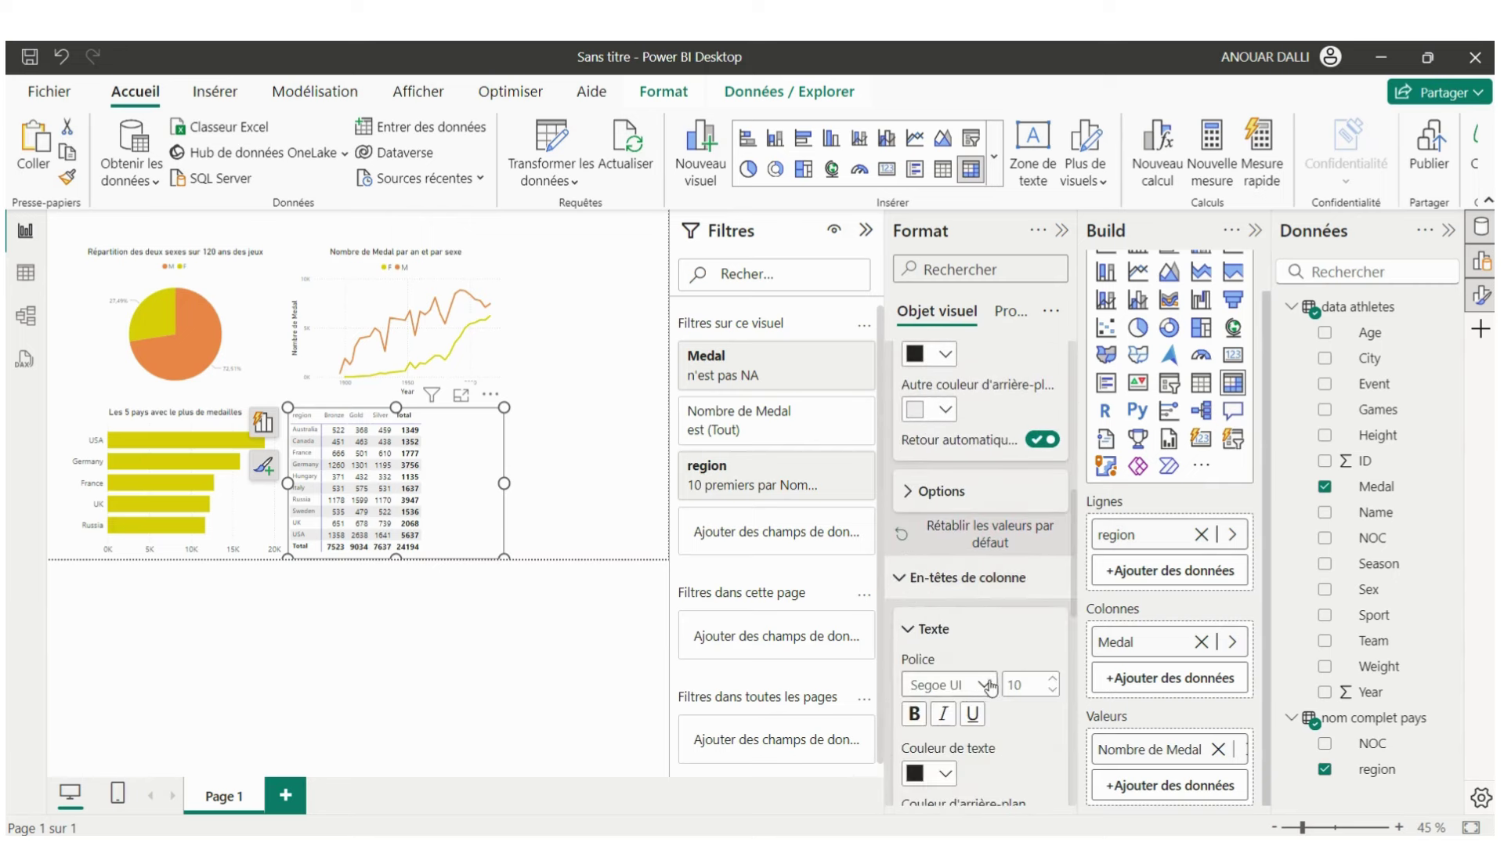
left_click(1053, 680)
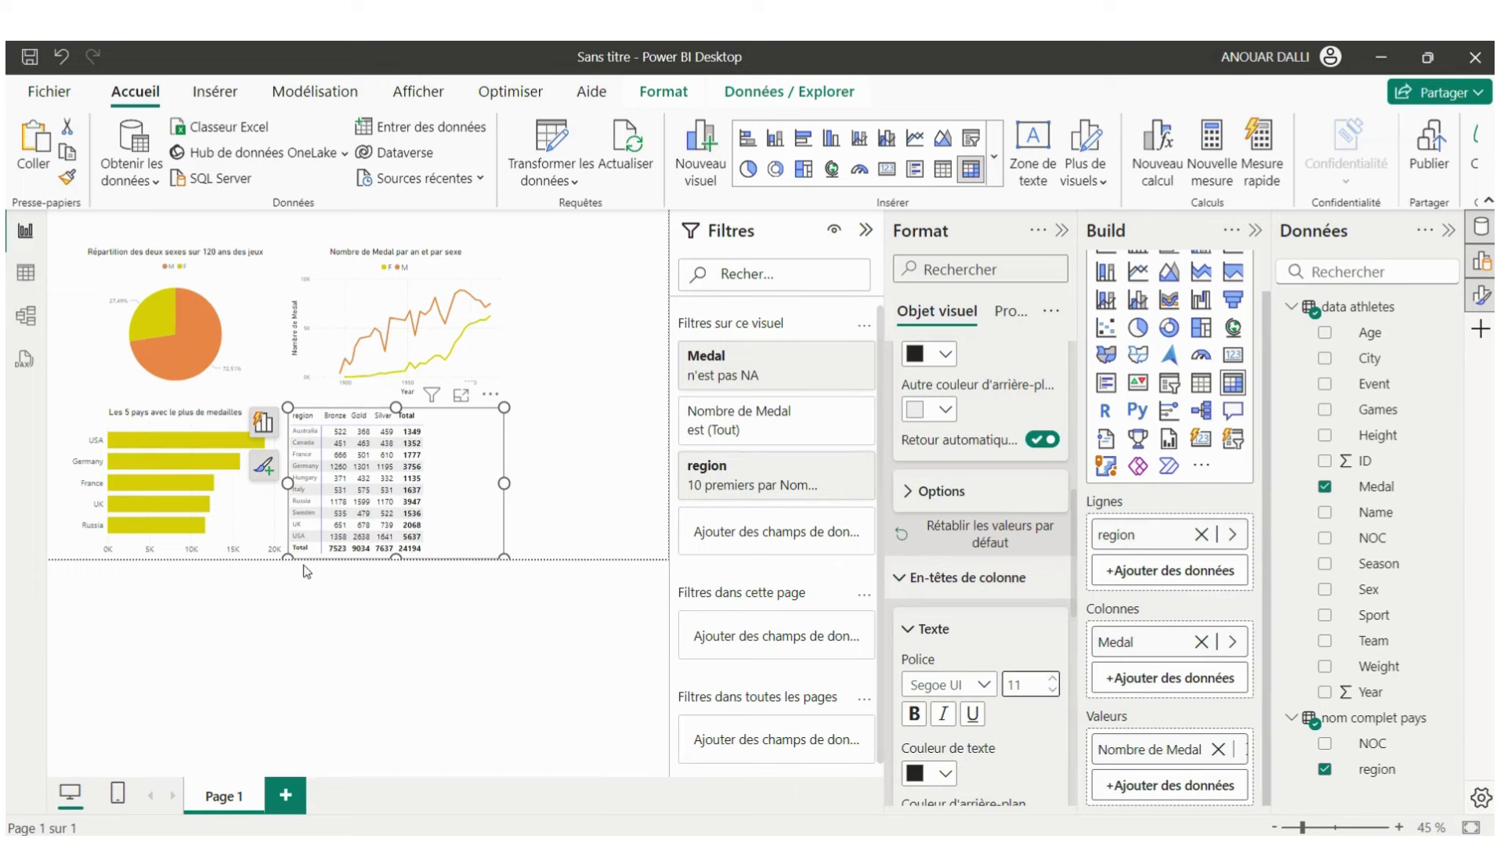
left_click(899, 580)
left_click(897, 619)
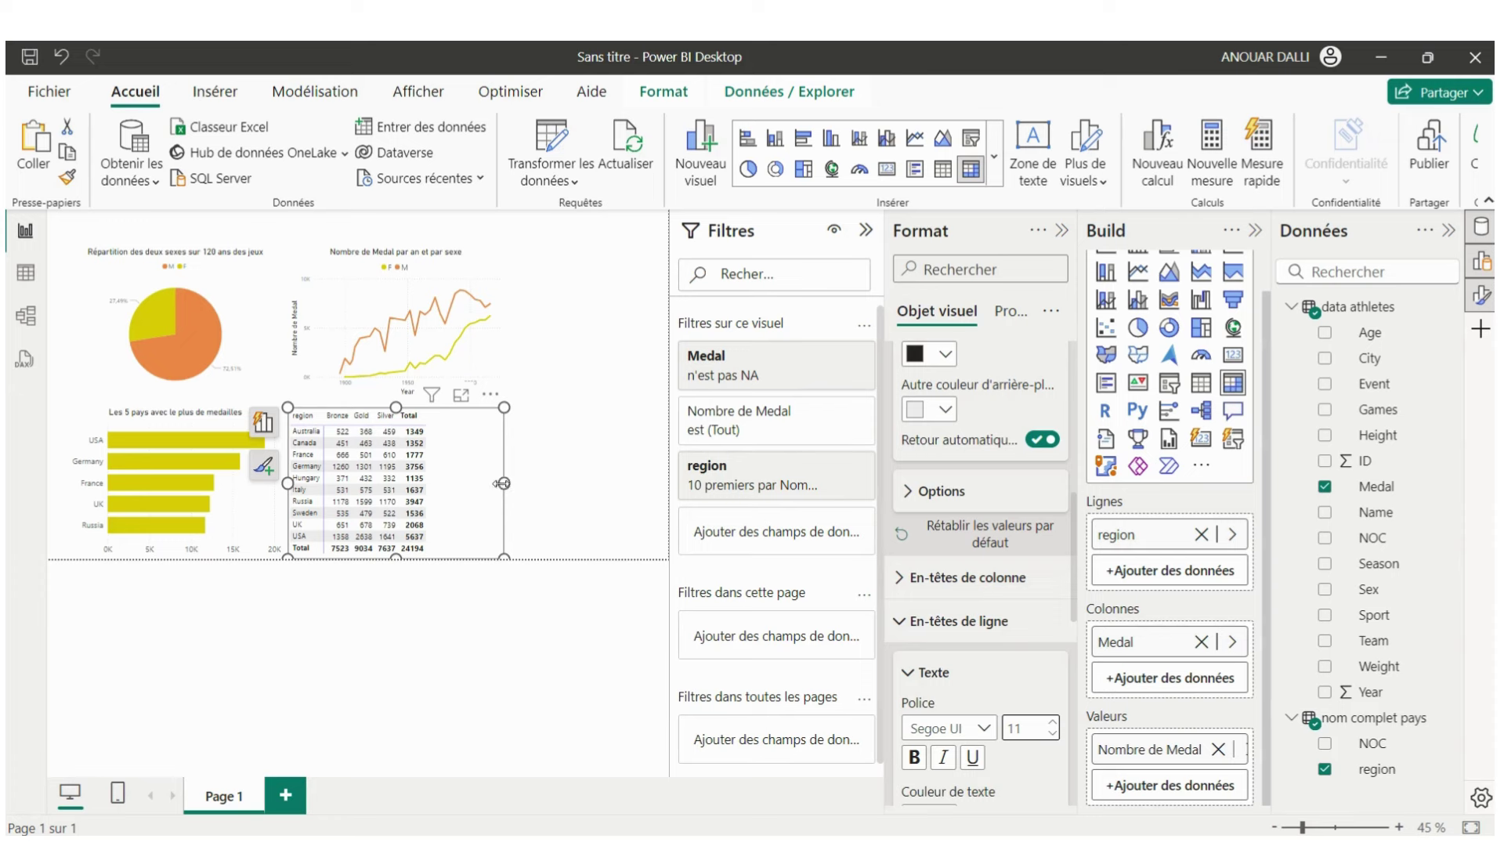
- Narrow the medal matrix and sort its countries by Total medals, highest first
left_click_drag(502, 483, 451, 489)
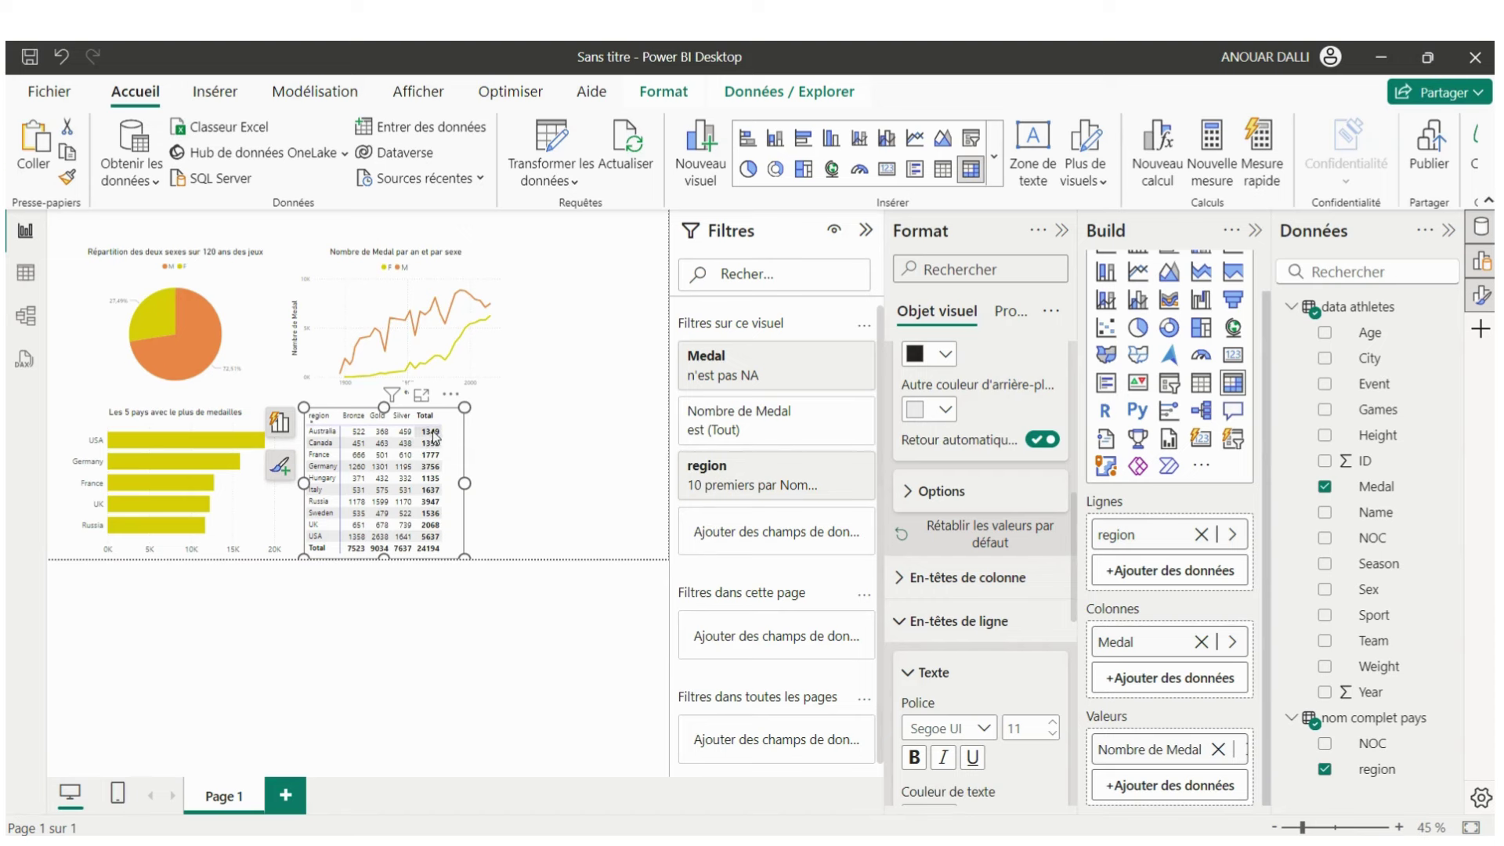
left_click(422, 418)
left_click(426, 422)
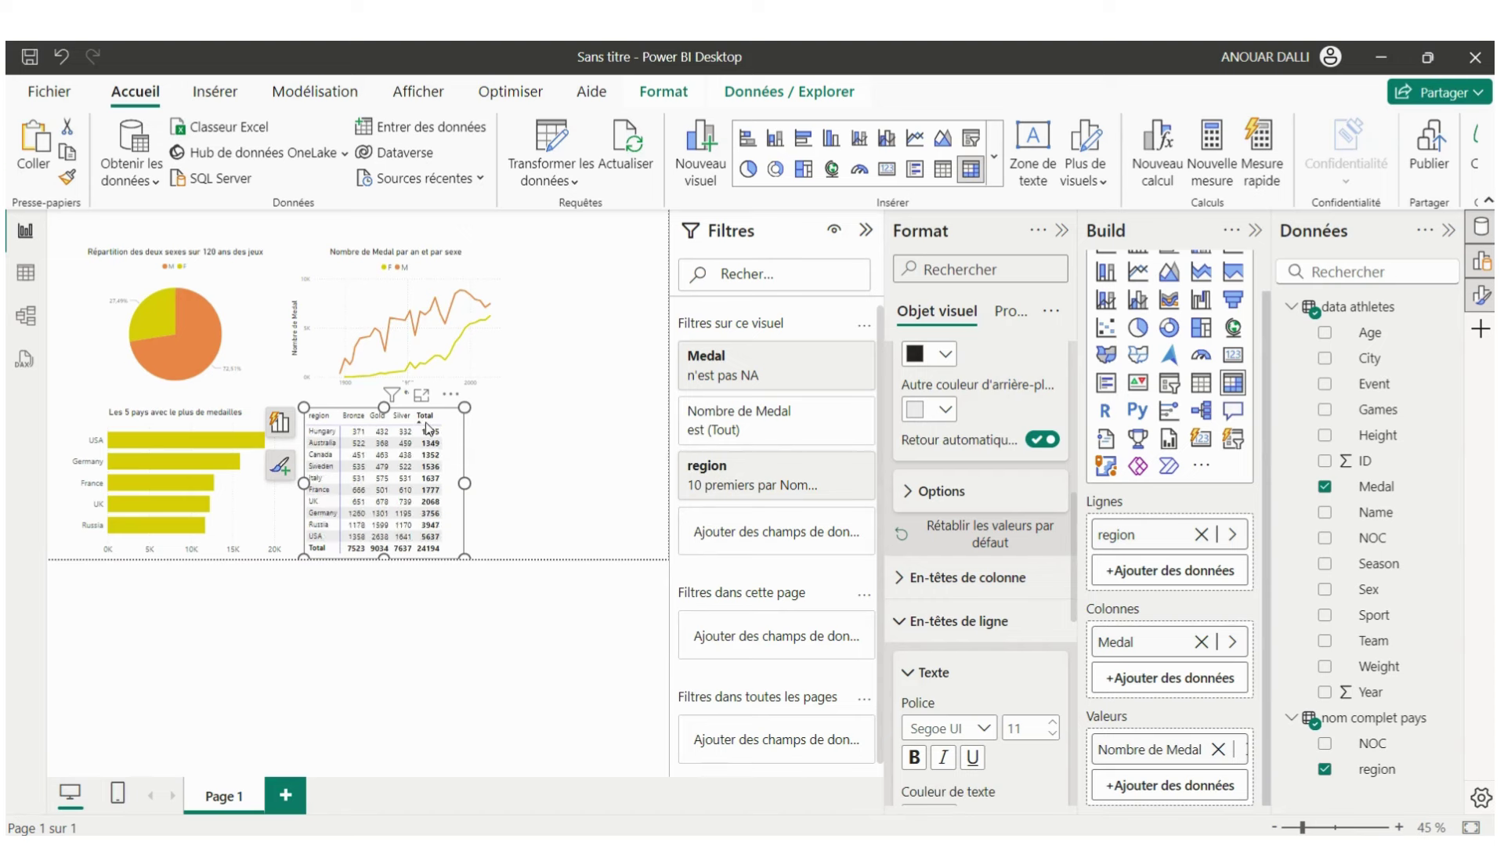
left_click(420, 420)
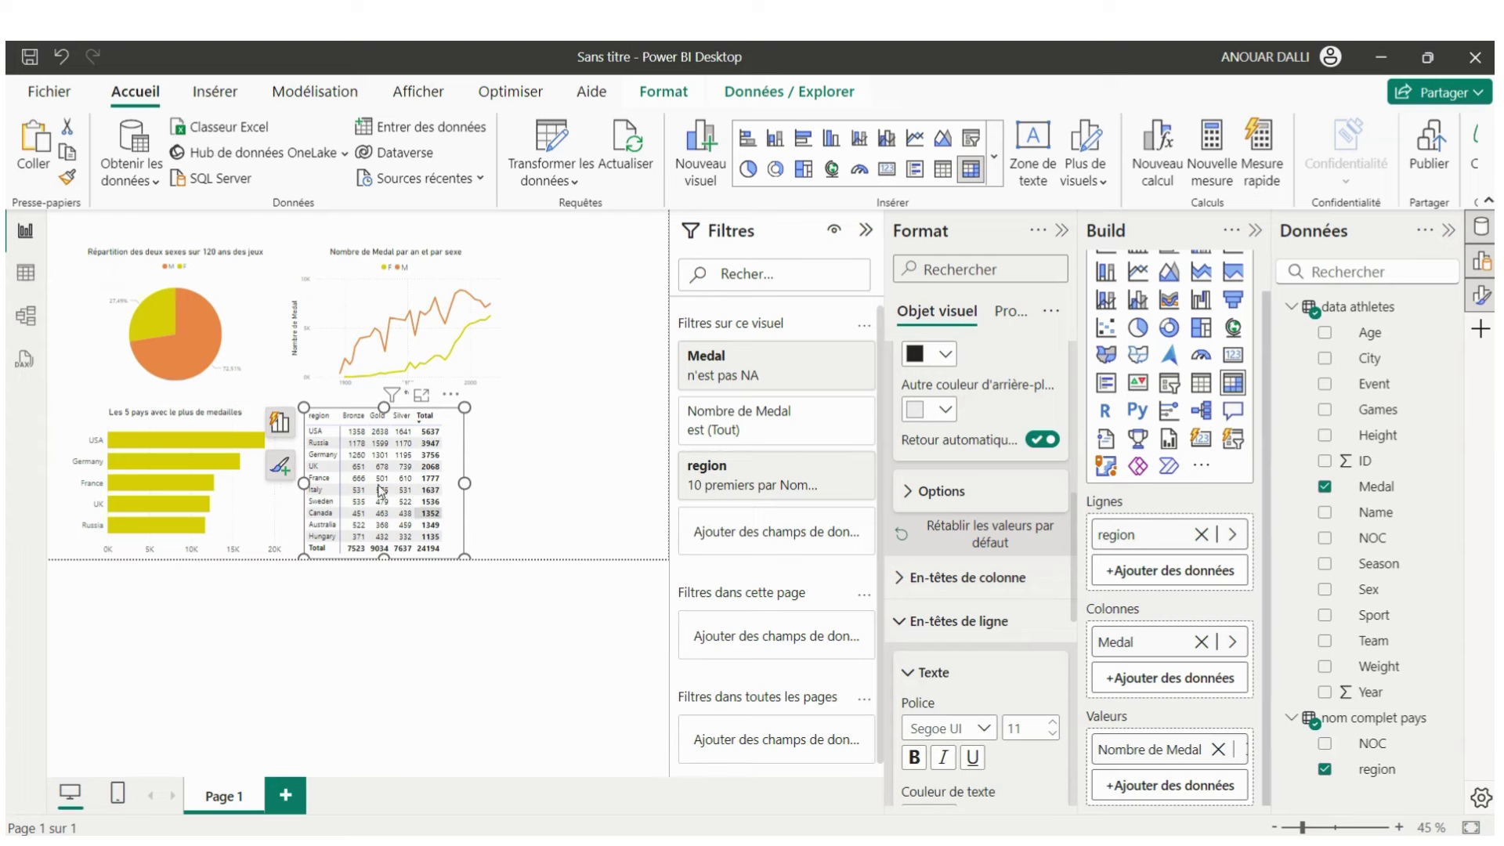
left_click(494, 497)
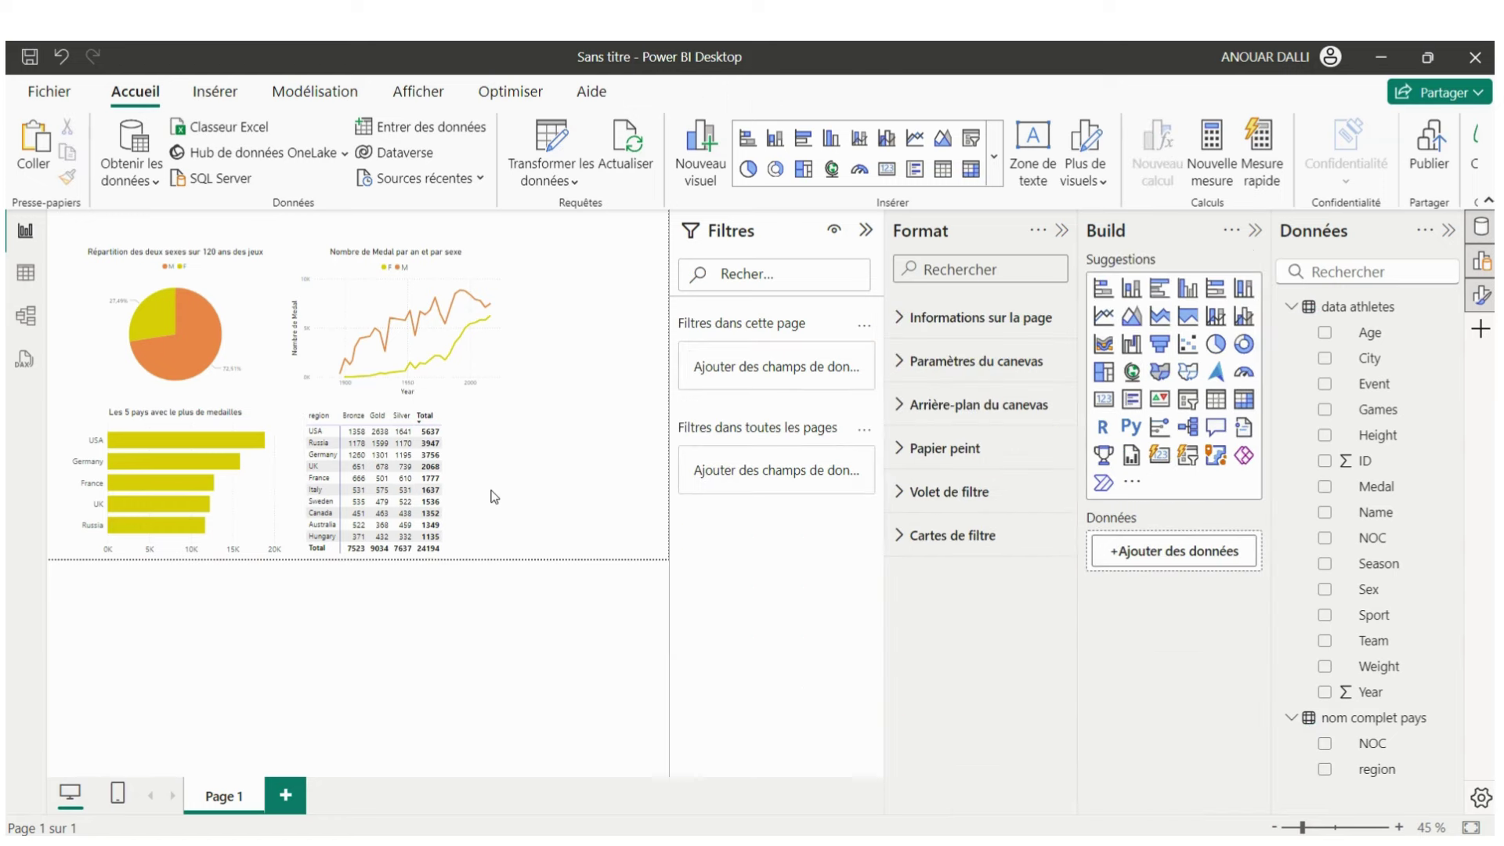
left_click(211, 416)
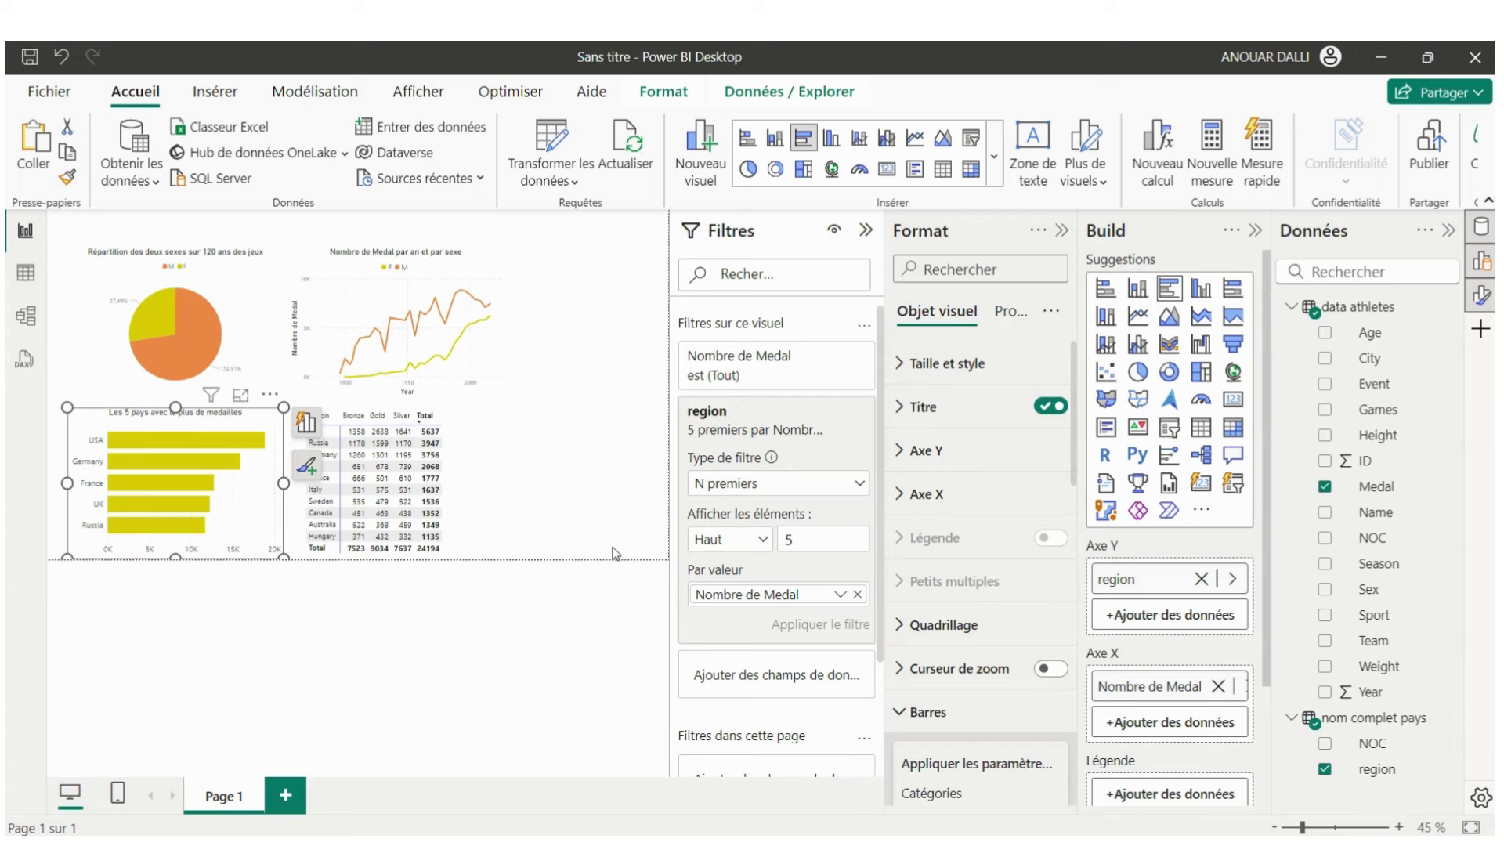
left_click(296, 535)
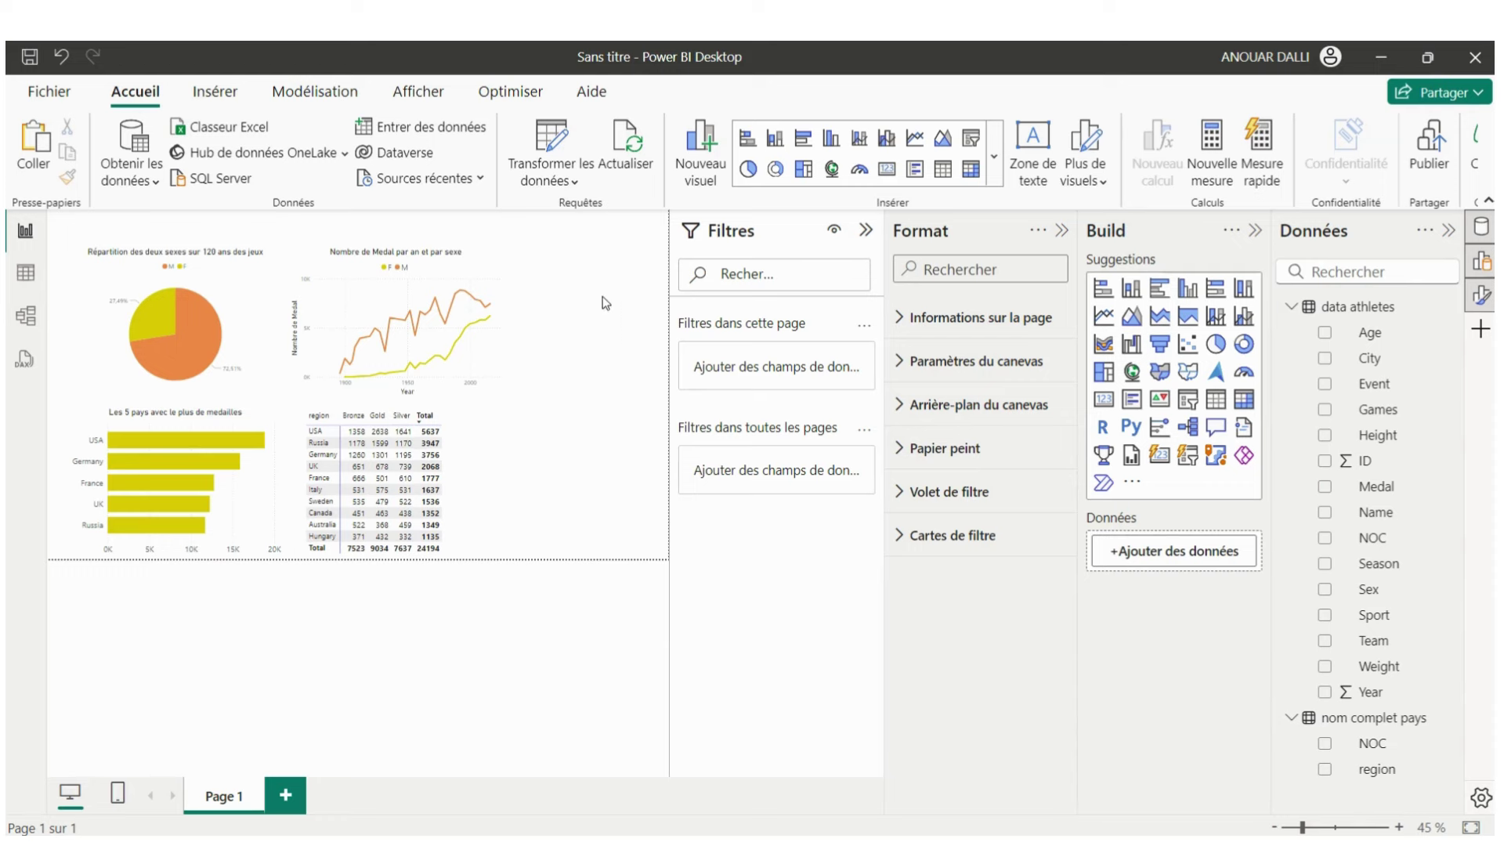
mouse_move(388, 482)
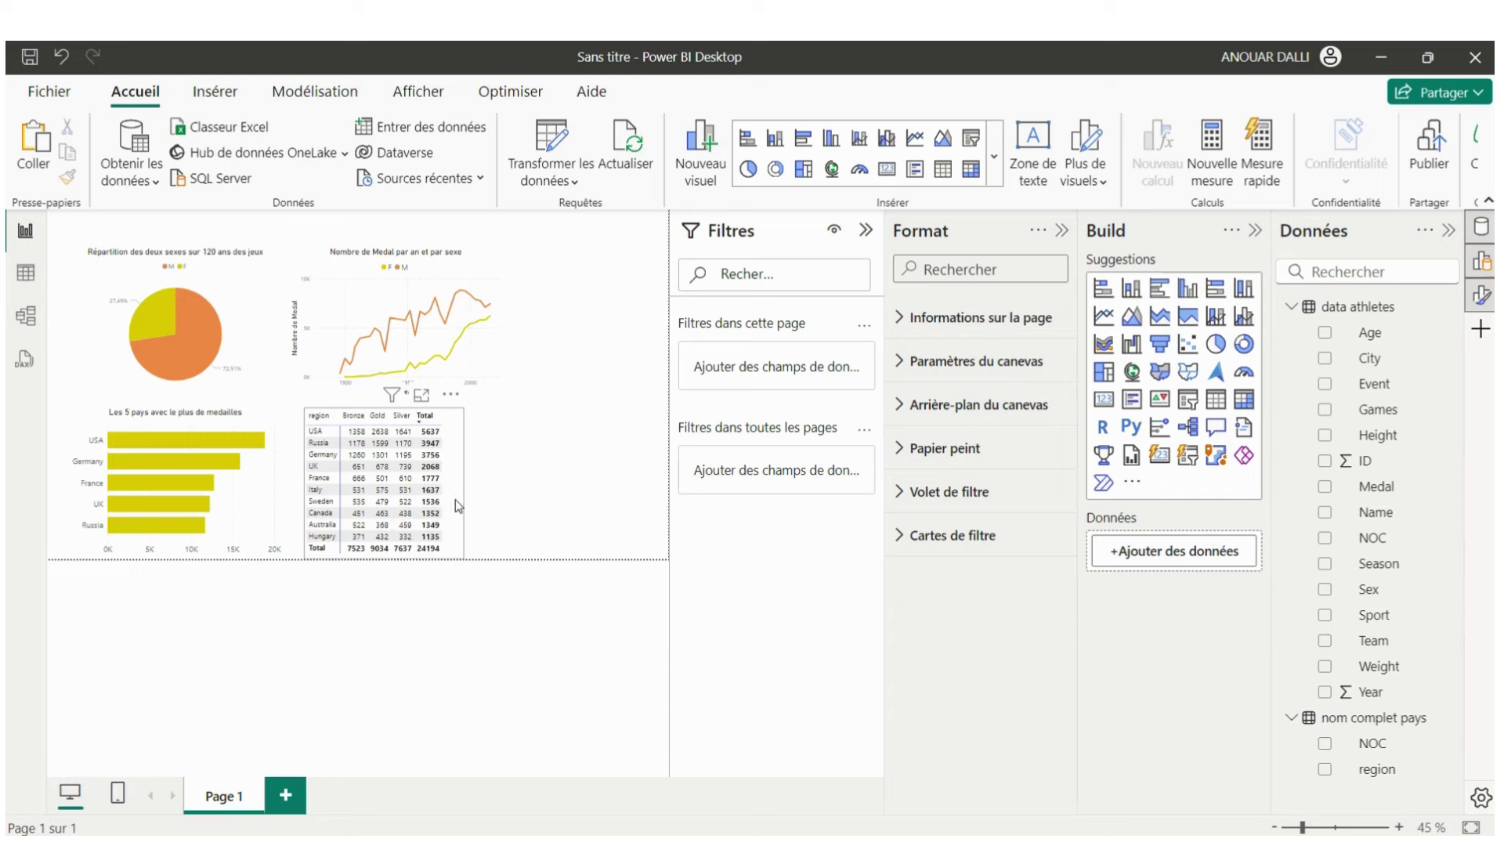
left_click(461, 502)
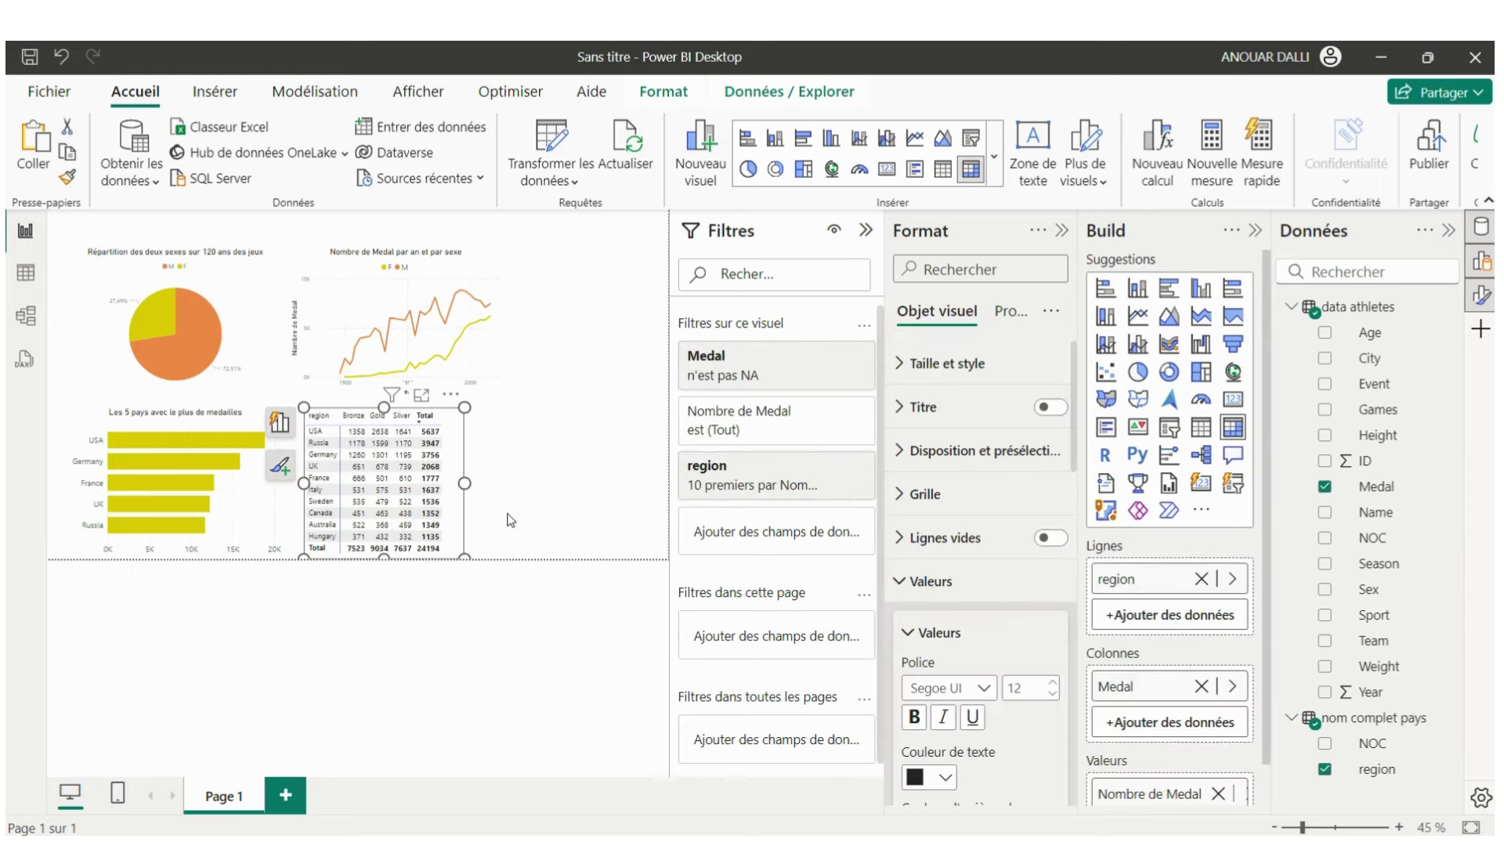
left_click(507, 515)
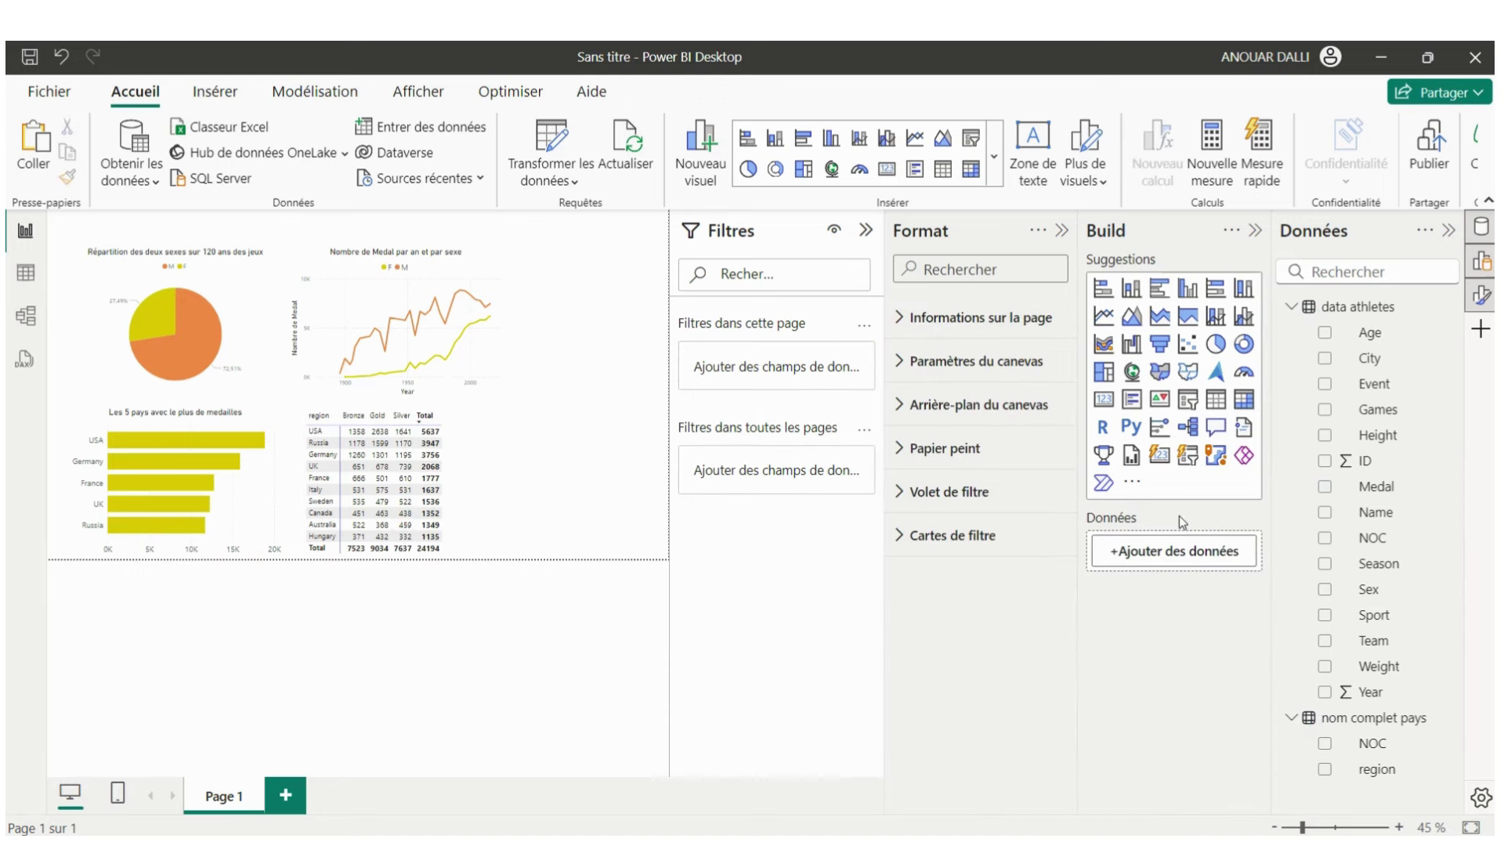
- Insert a stacked bar chart with athlete Name on the Y axis and medal count on the X axis
mouse_move(1102, 287)
left_click(1101, 290)
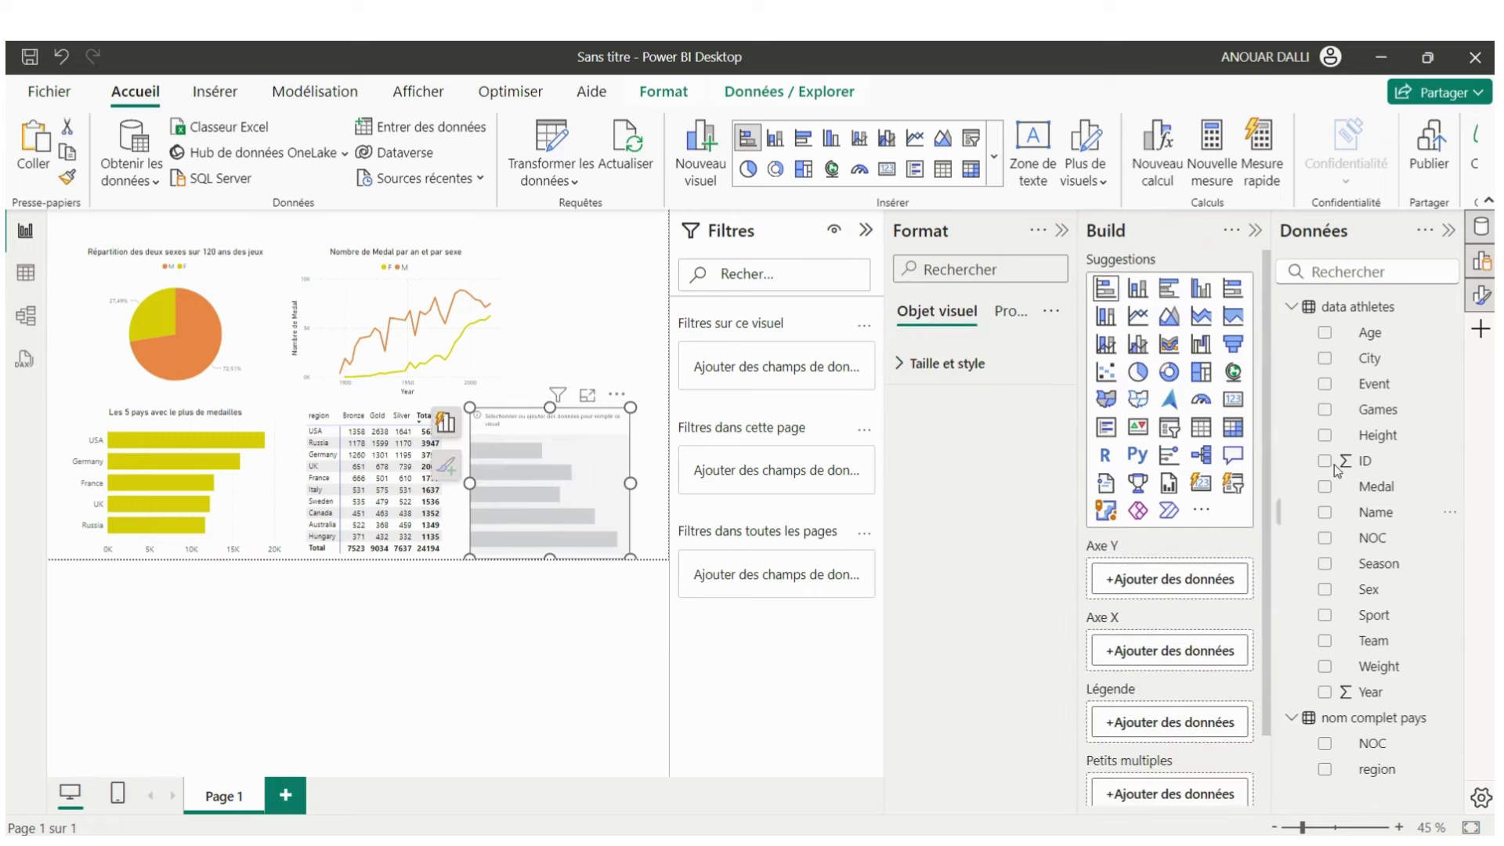
mouse_move(1375, 512)
left_click_drag(1386, 515, 1169, 581)
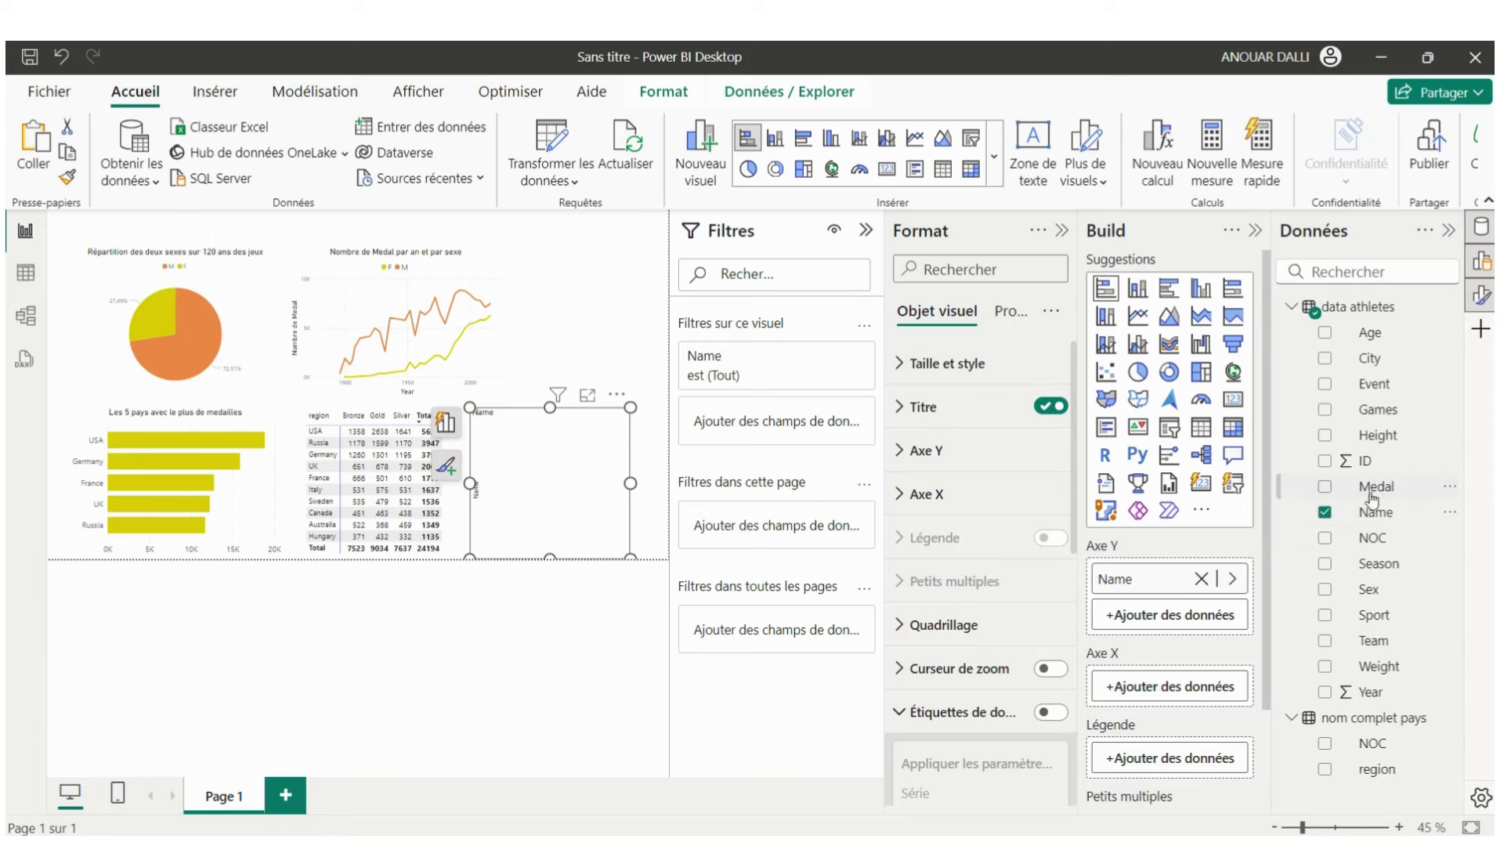
left_click_drag(1373, 498, 1182, 755)
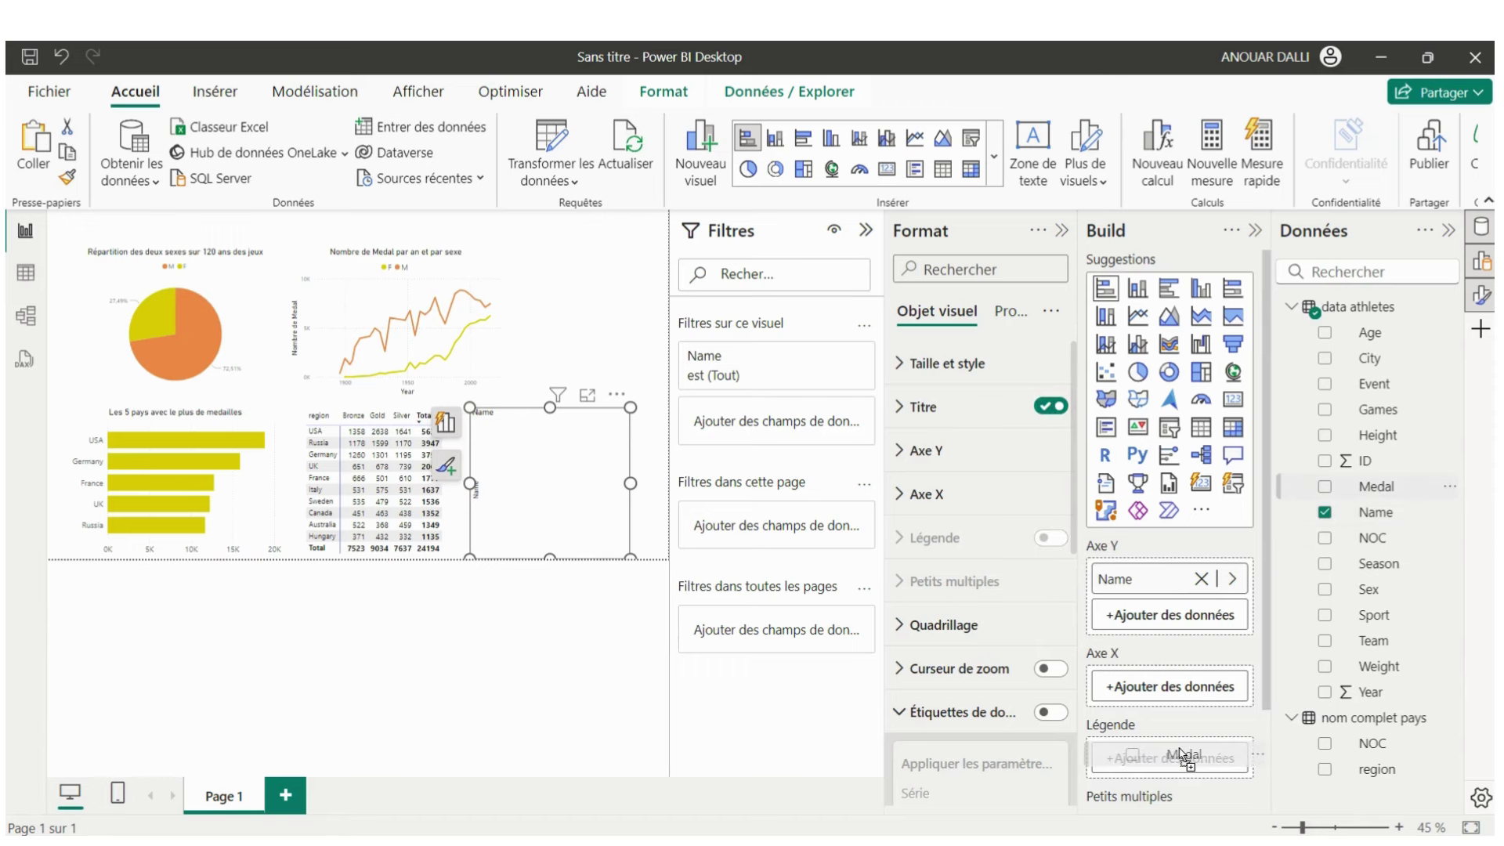
left_click_drag(1181, 754, 1171, 691)
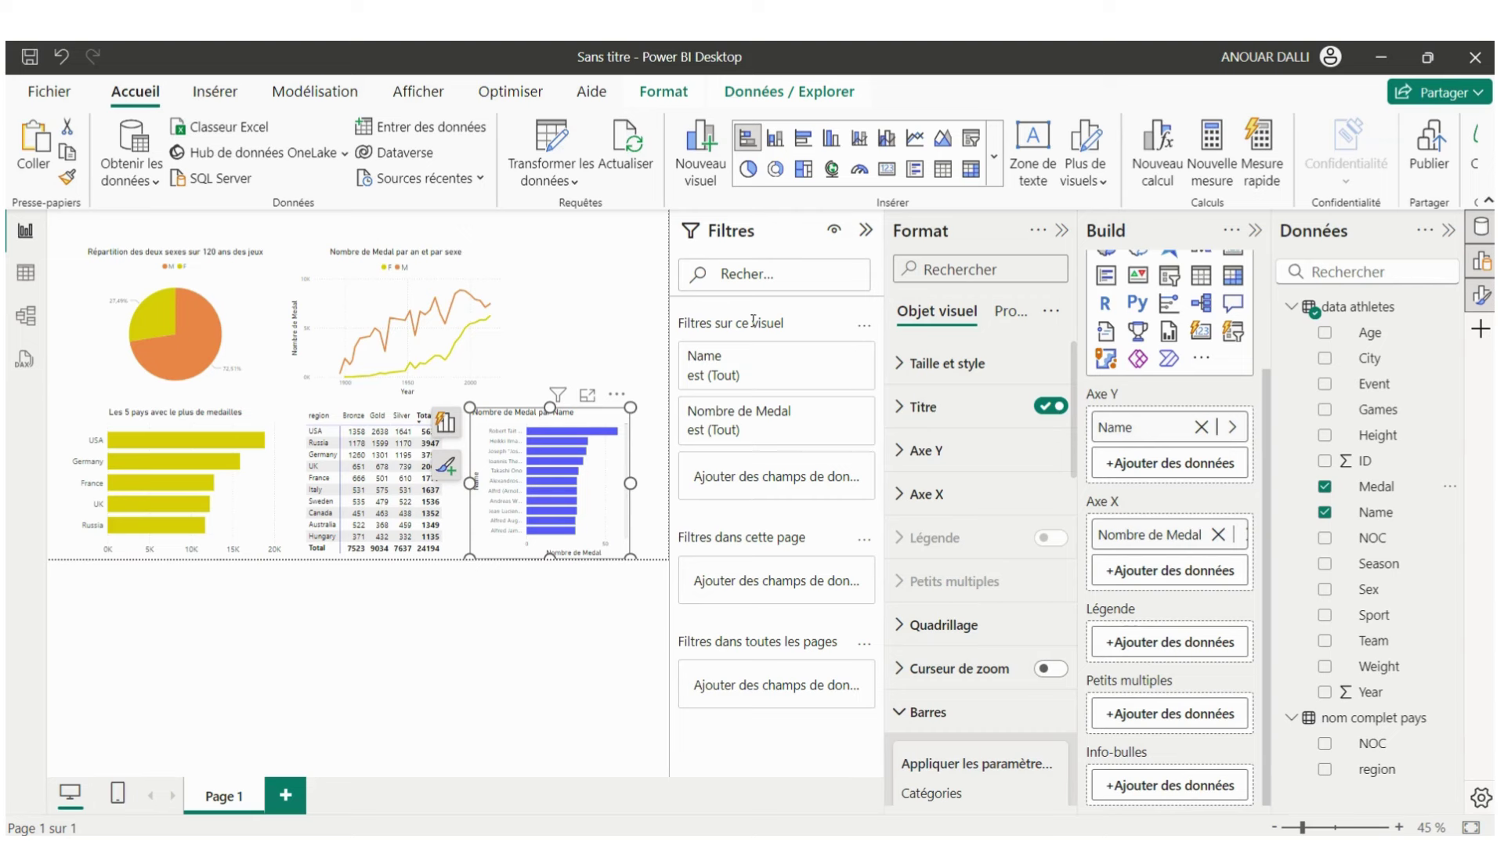
- Filter the athlete chart to the top 10 names by Medal count, then widen it
left_click(833, 360)
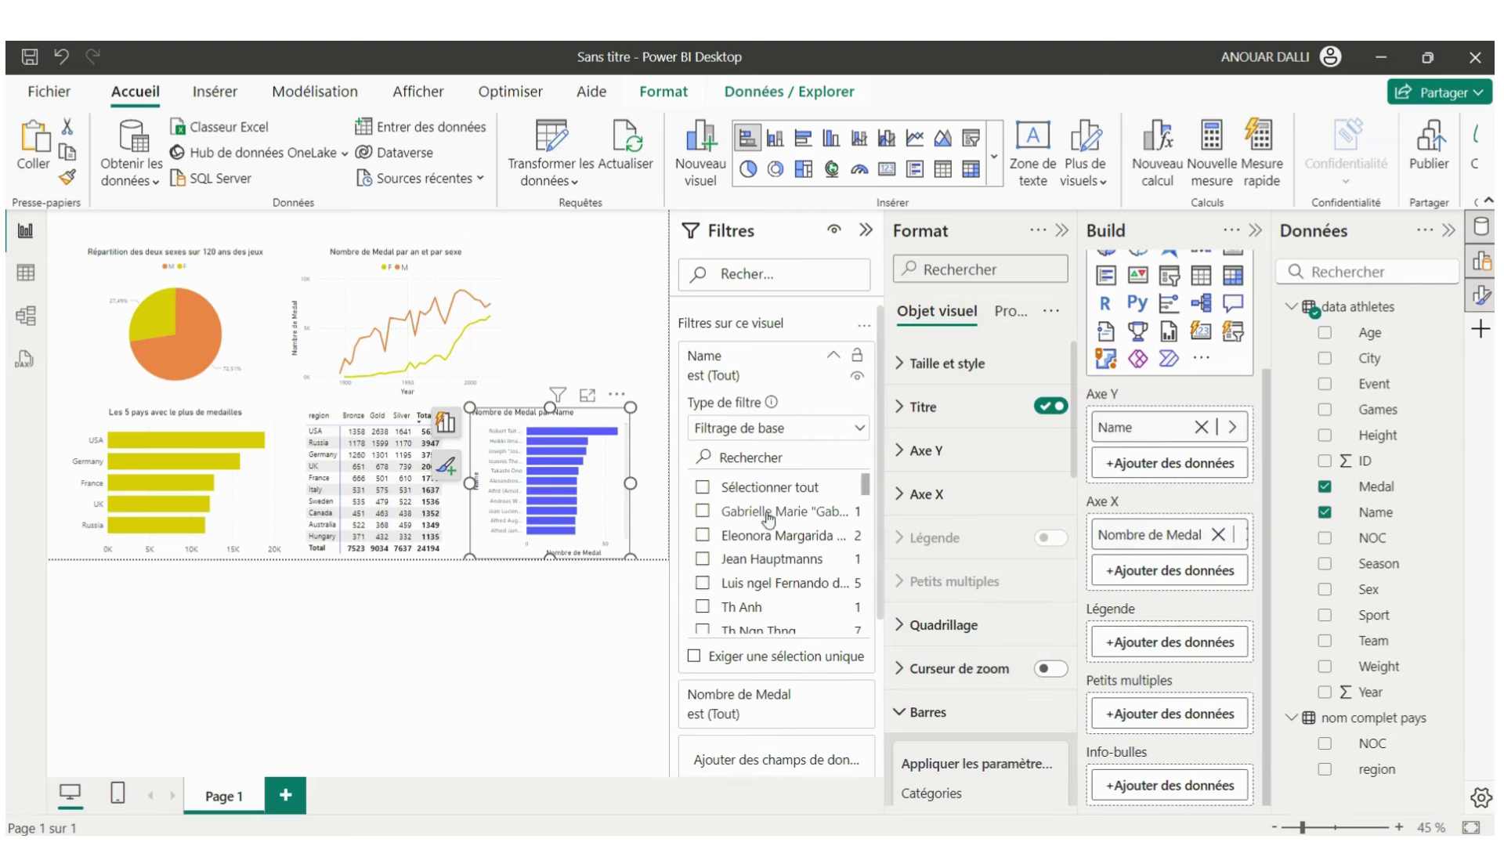
left_click(841, 432)
left_click(759, 510)
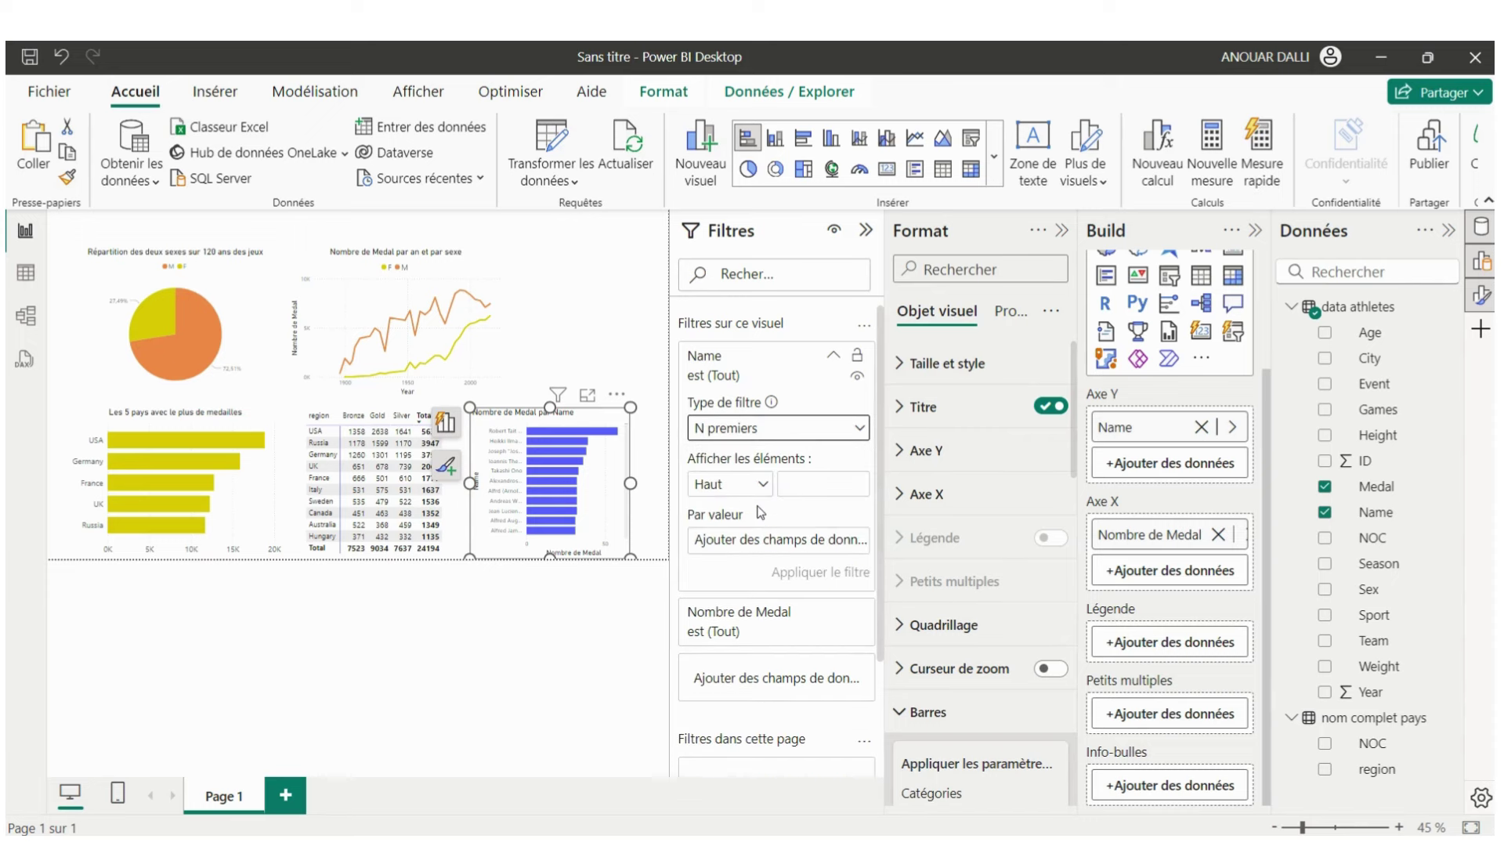
left_click(795, 489)
type("10")
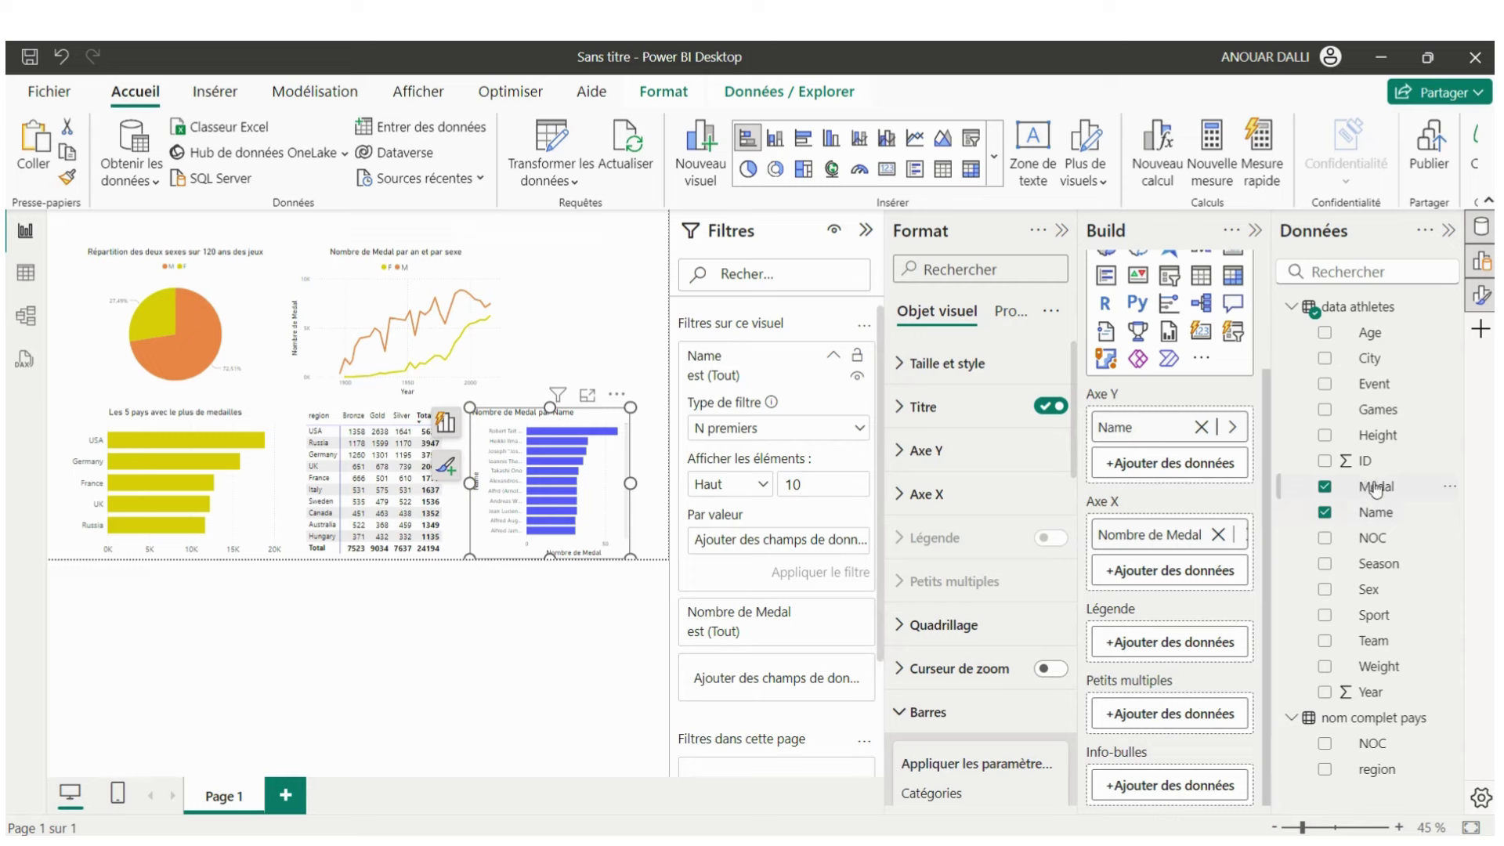
left_click_drag(1371, 487, 781, 549)
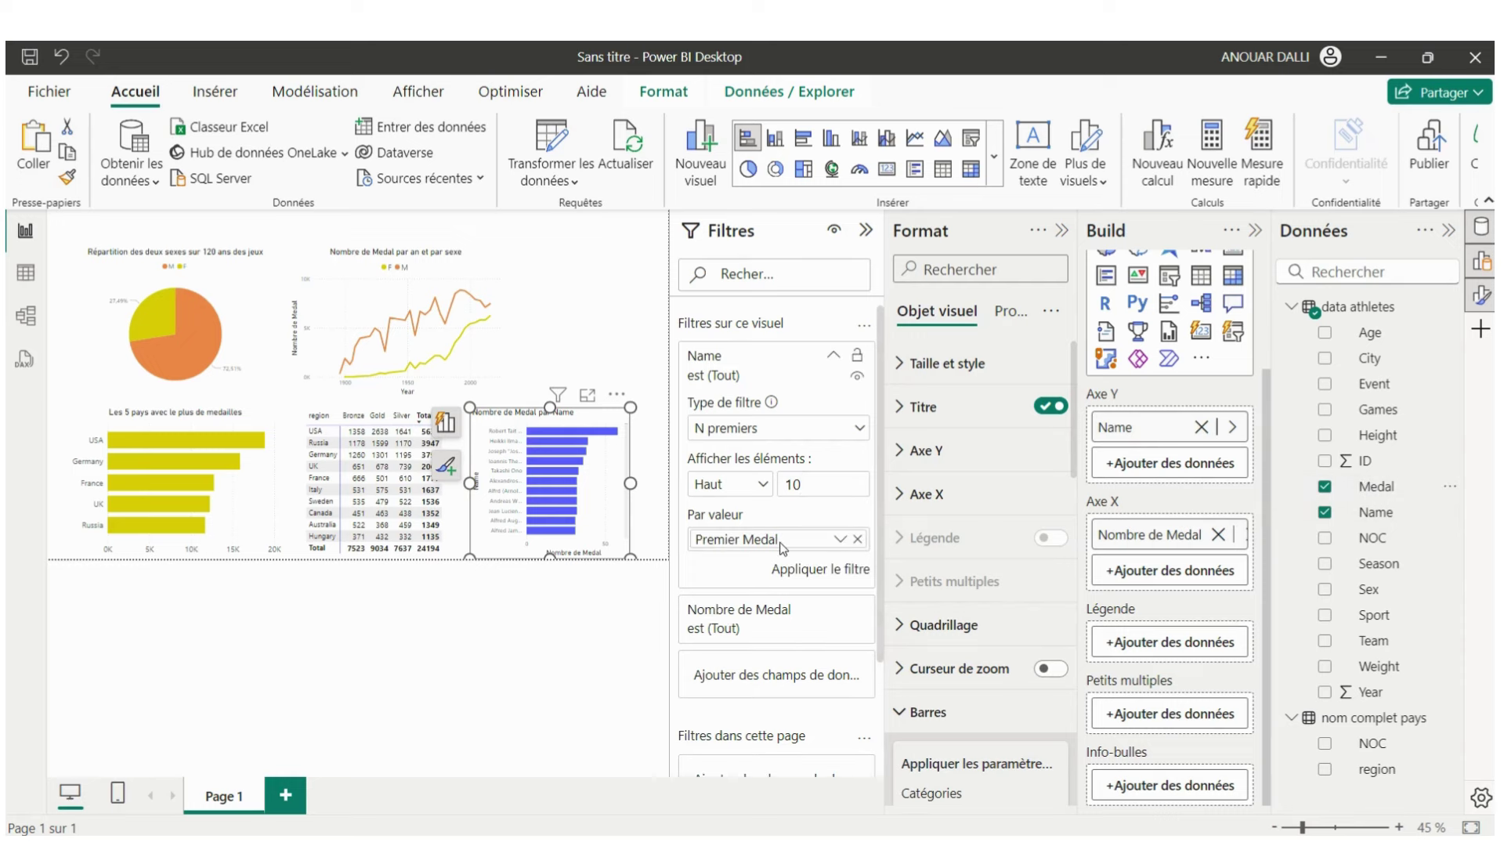
left_click(804, 570)
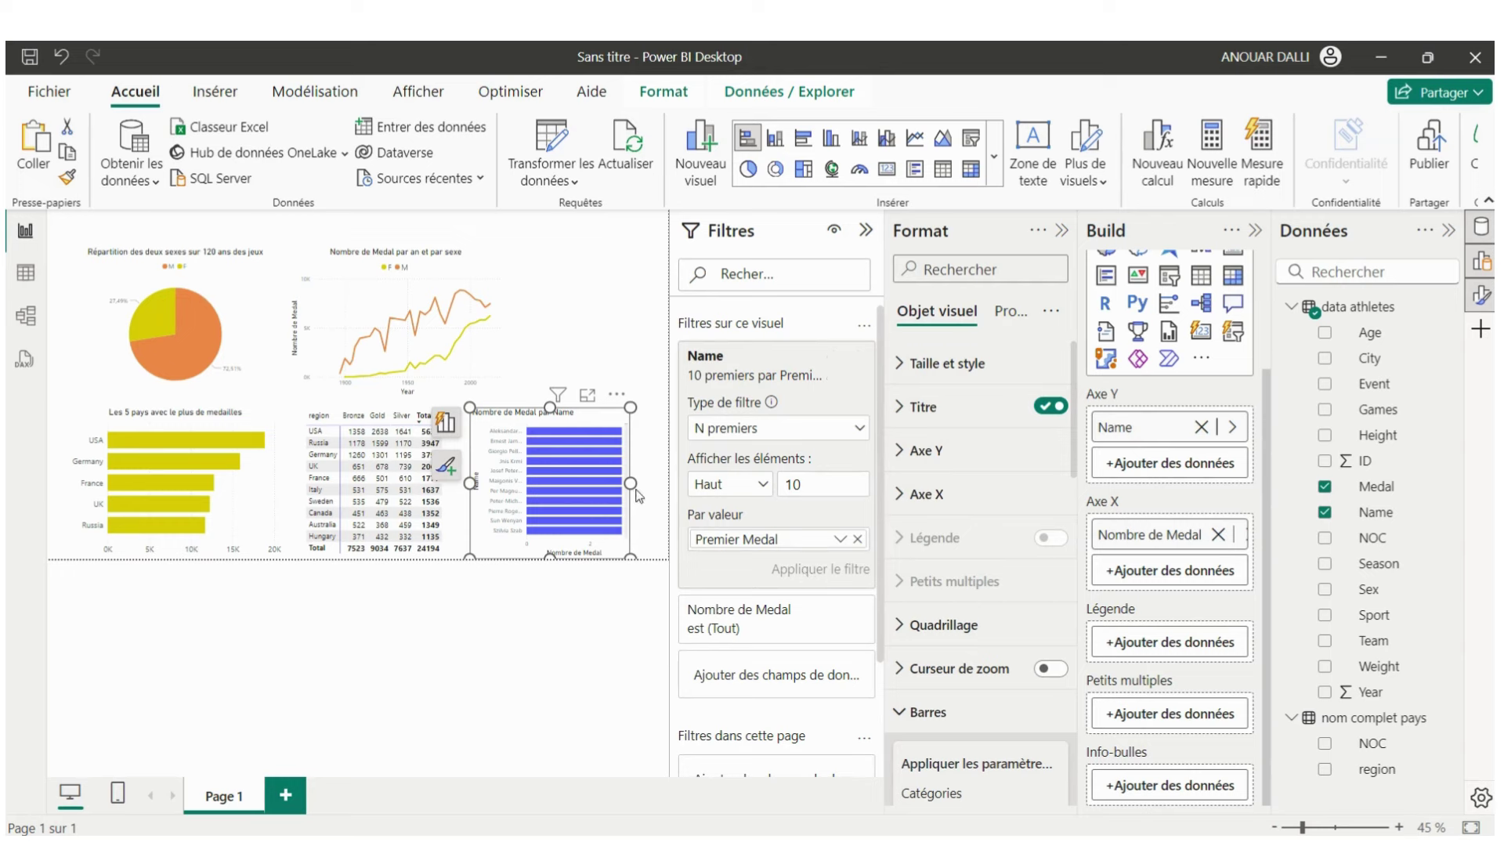
left_click_drag(630, 483, 666, 484)
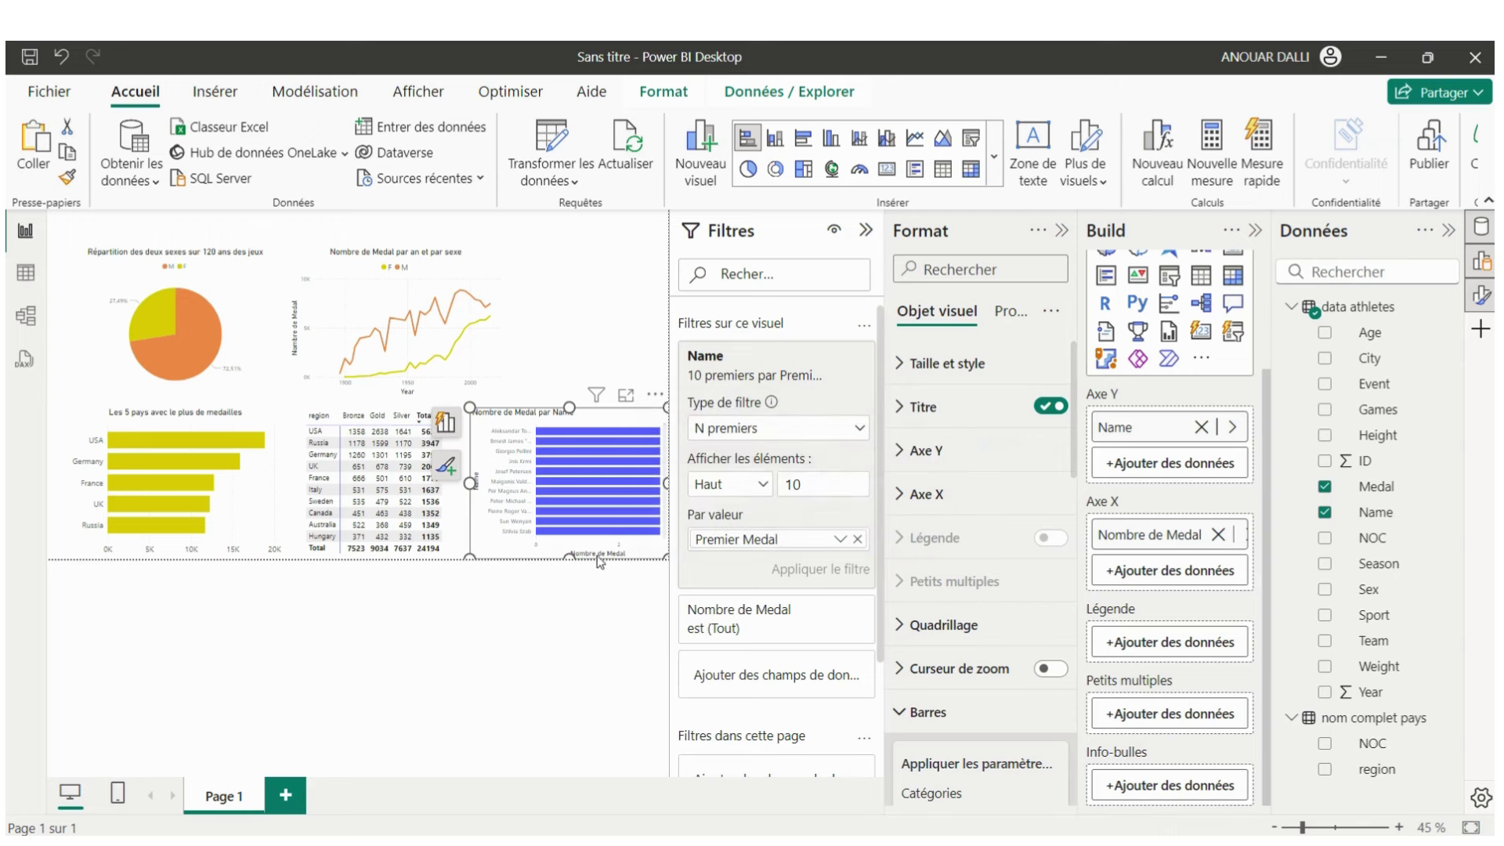
- Hide the X and Y axis titles on the athlete bar chart
left_click(897, 494)
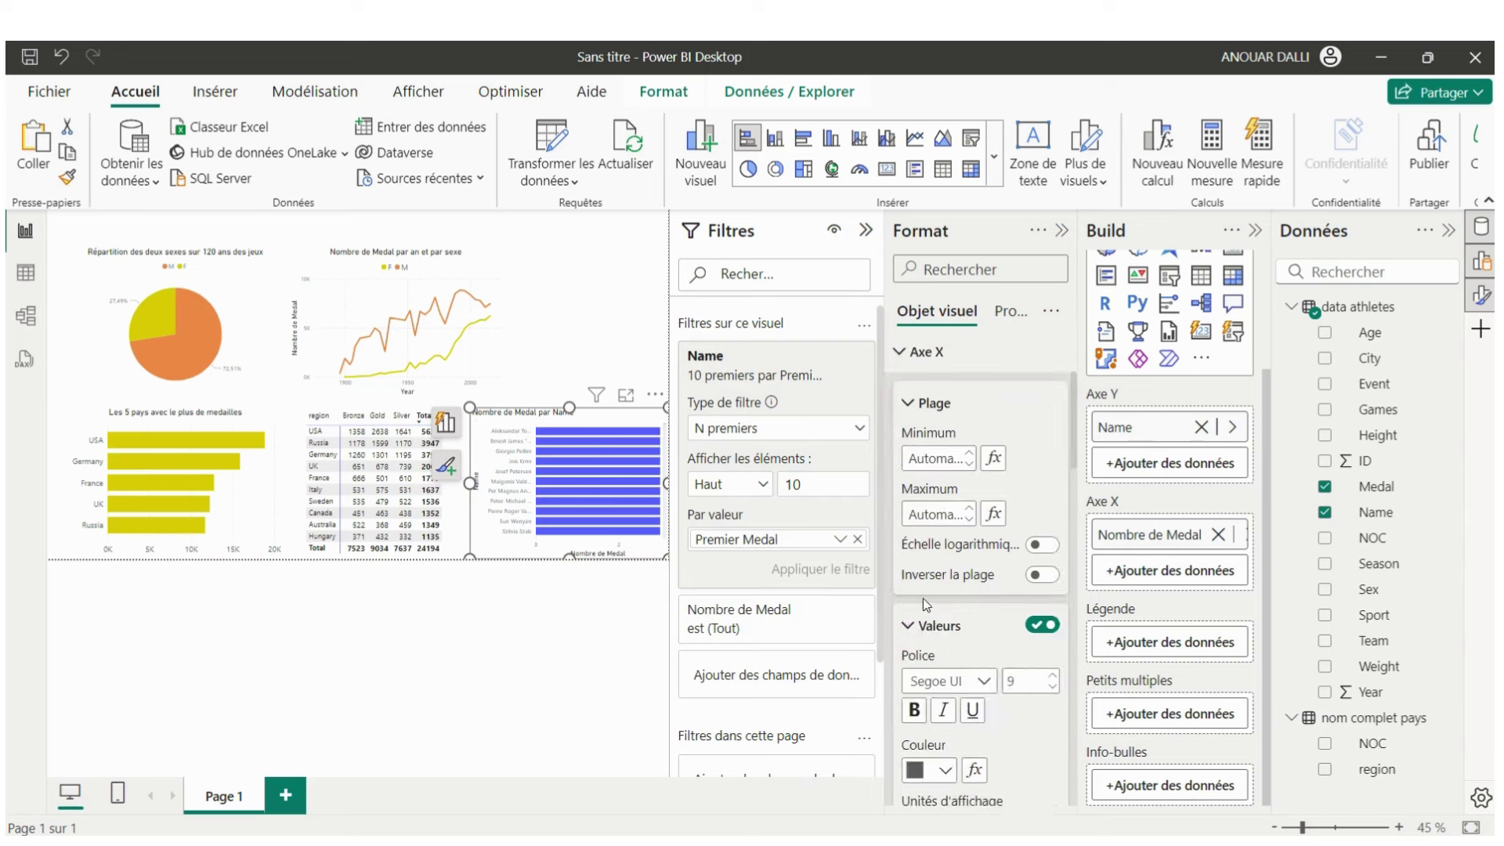
scroll(923, 599, "down", 2)
scroll(923, 599, "down", 5)
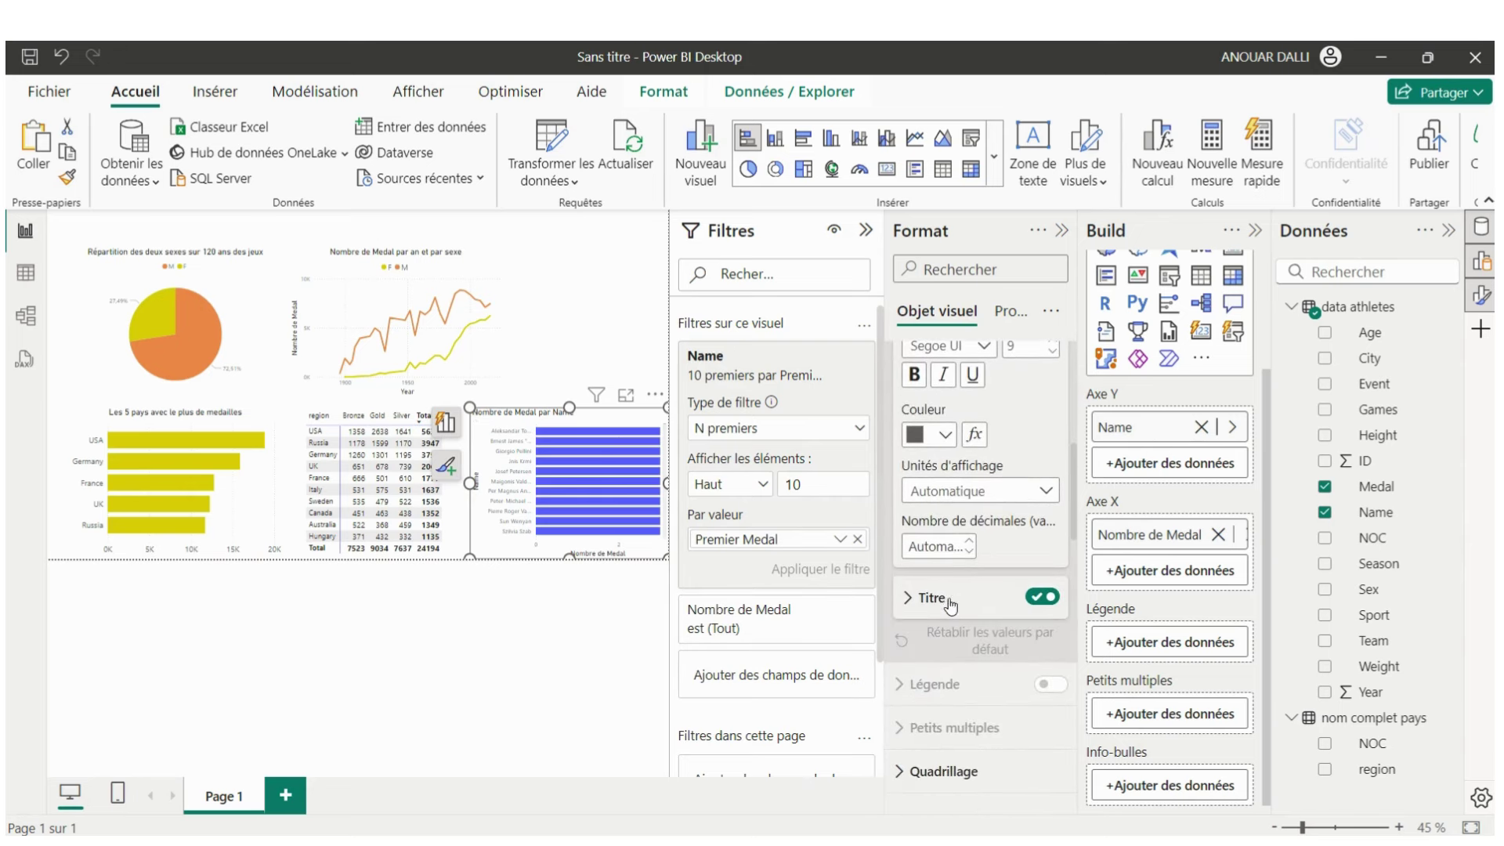
left_click(1040, 599)
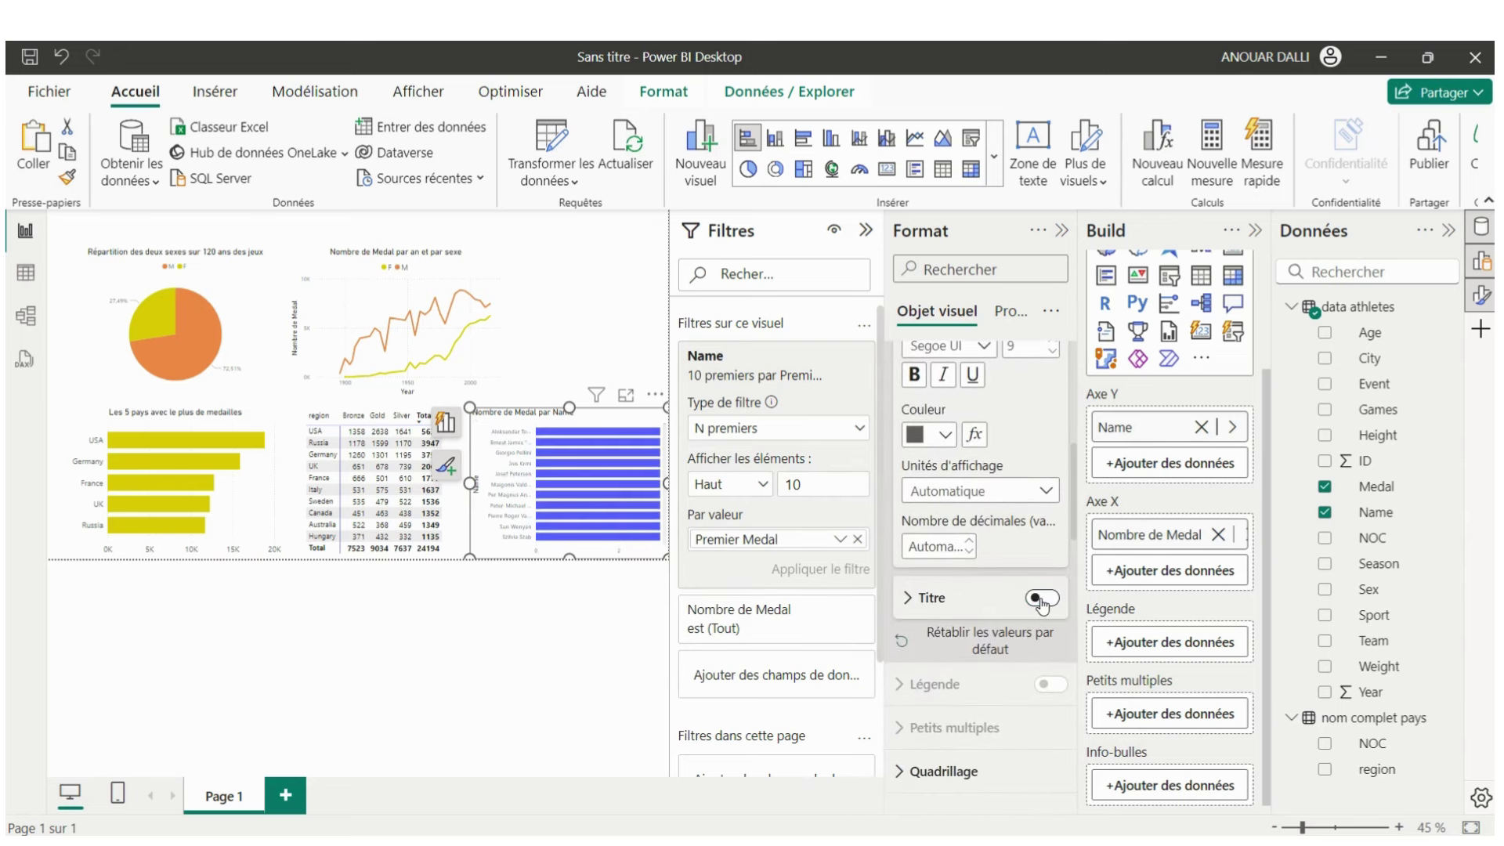
scroll(924, 470, "up", 5)
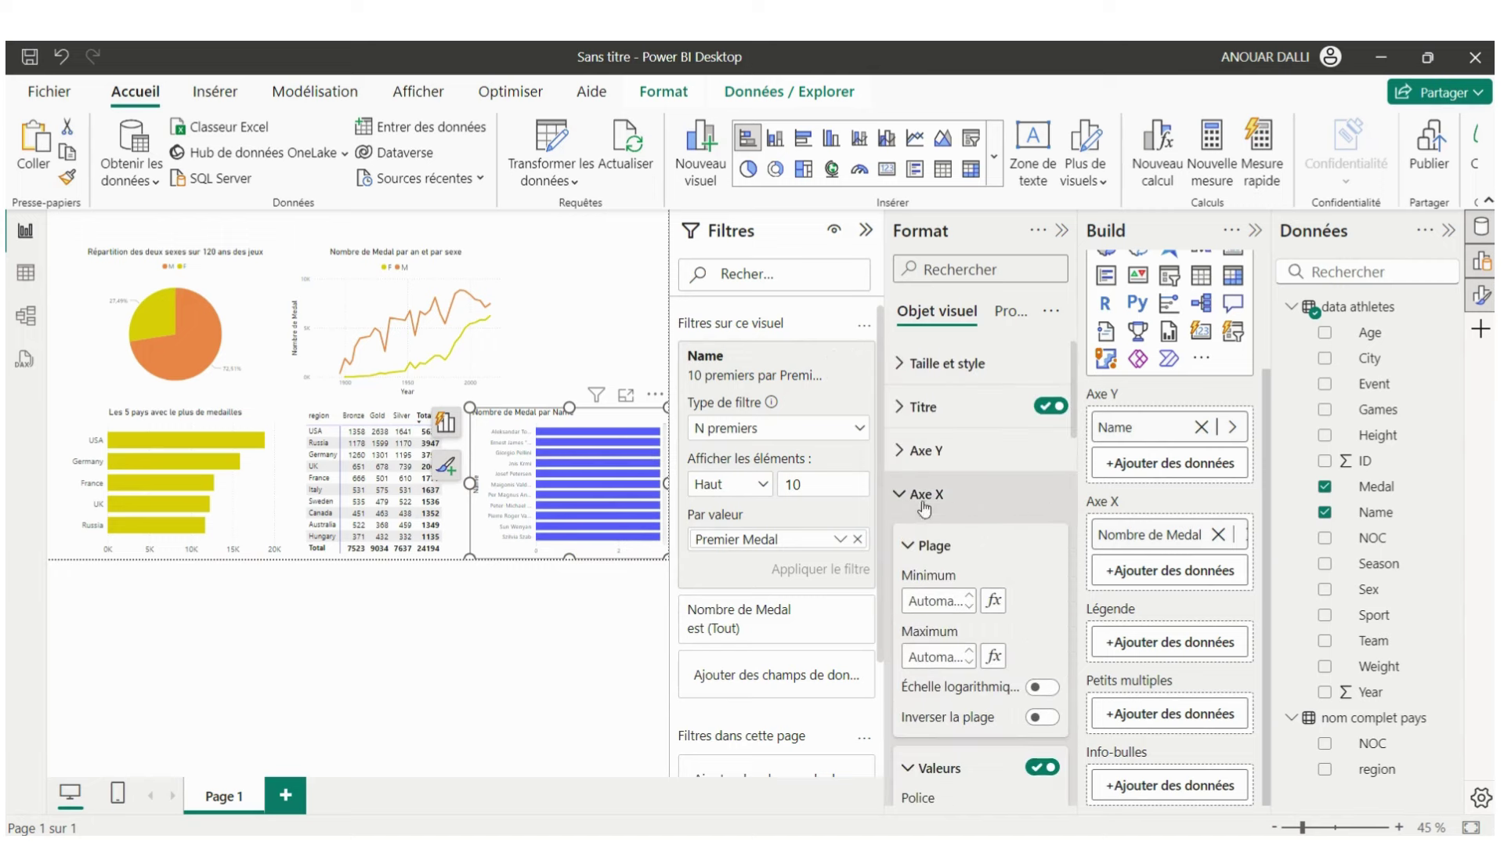
left_click(920, 450)
scroll(956, 729, "down", 3)
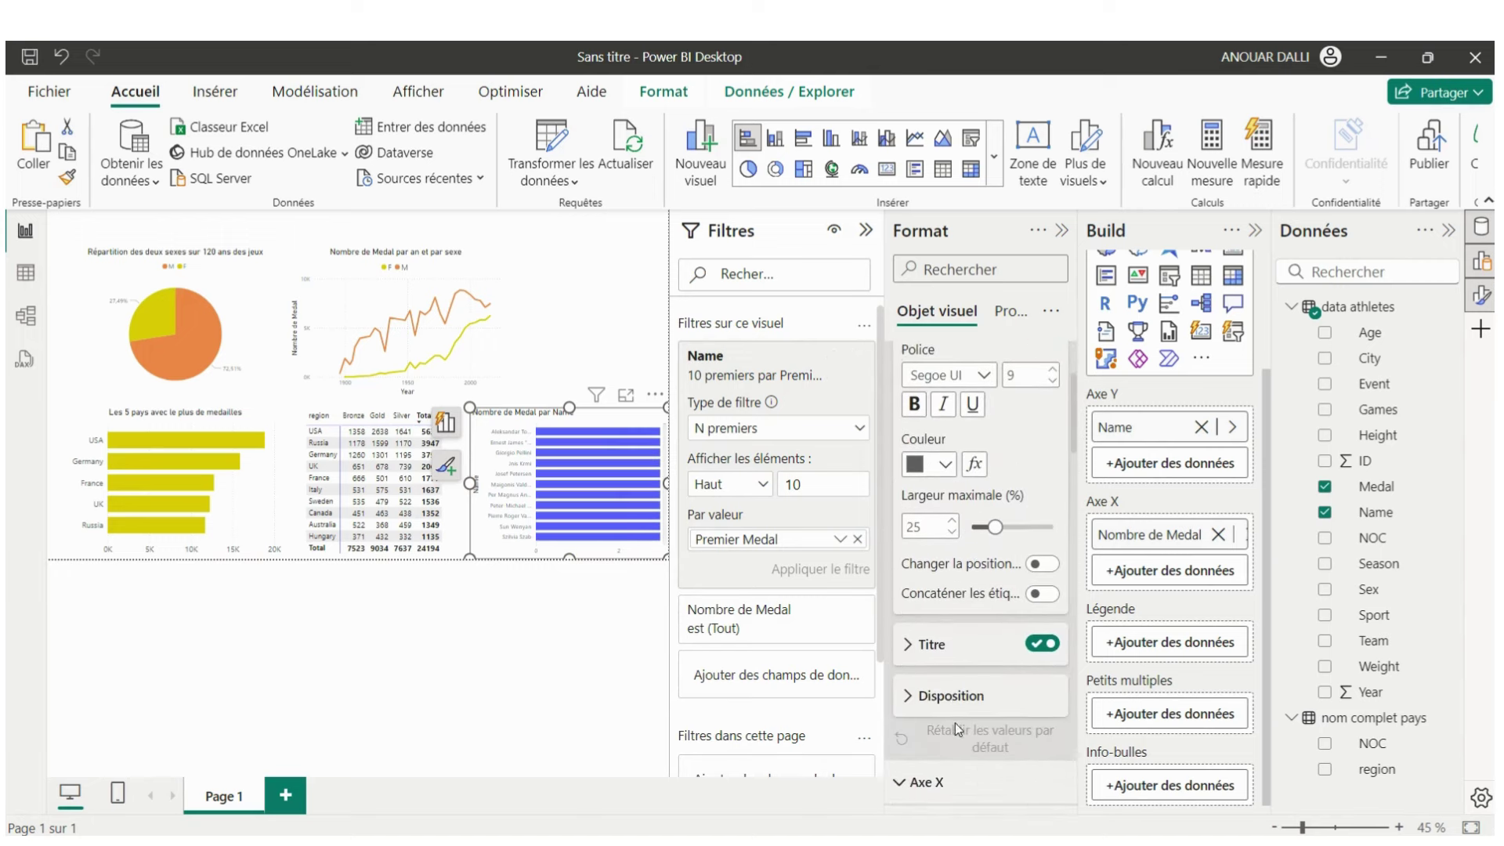
left_click(1043, 626)
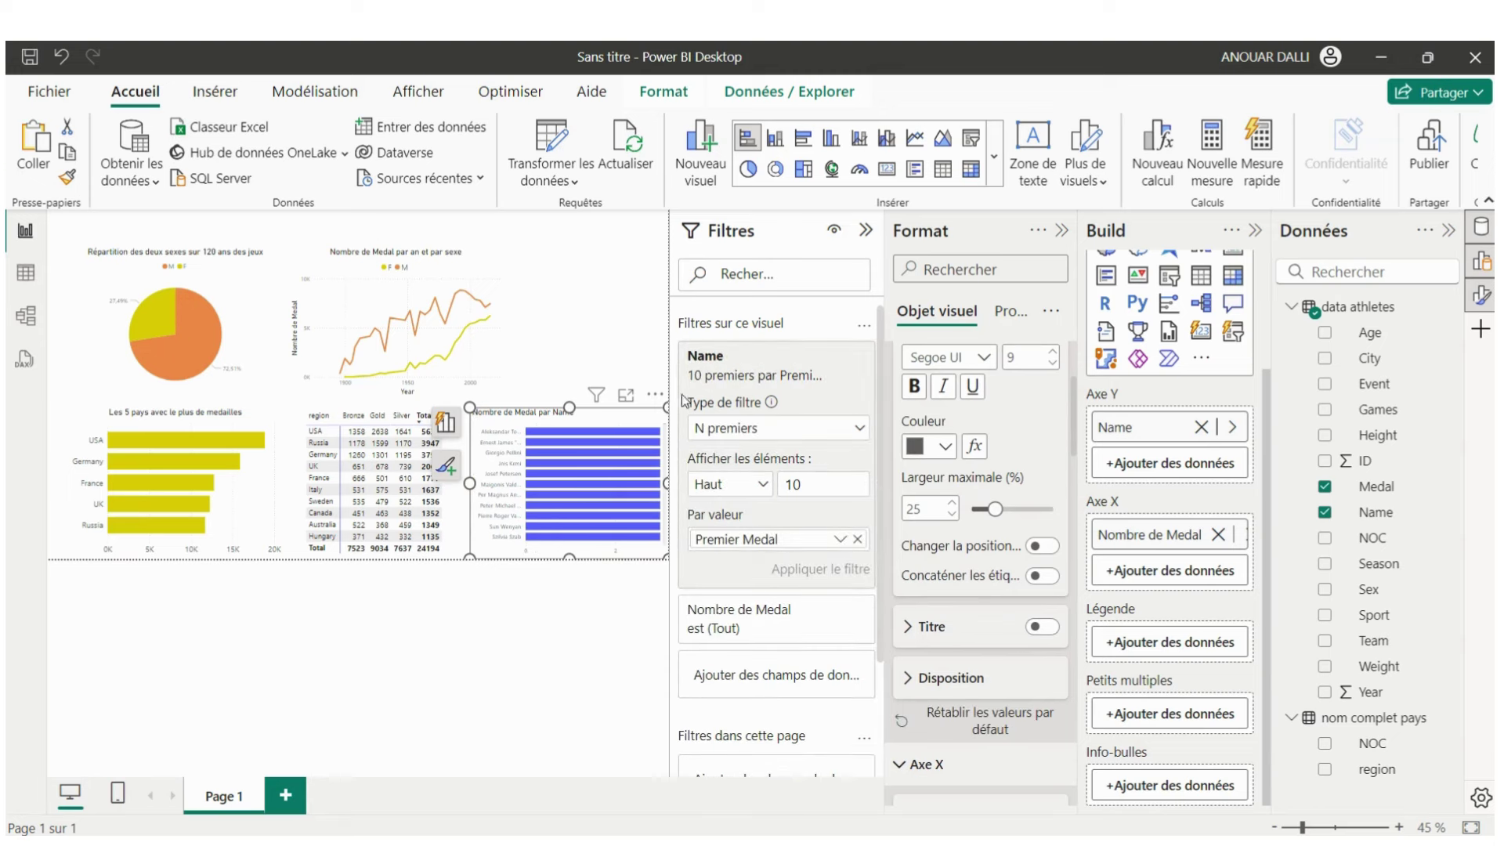
scroll(987, 592, "up", 3)
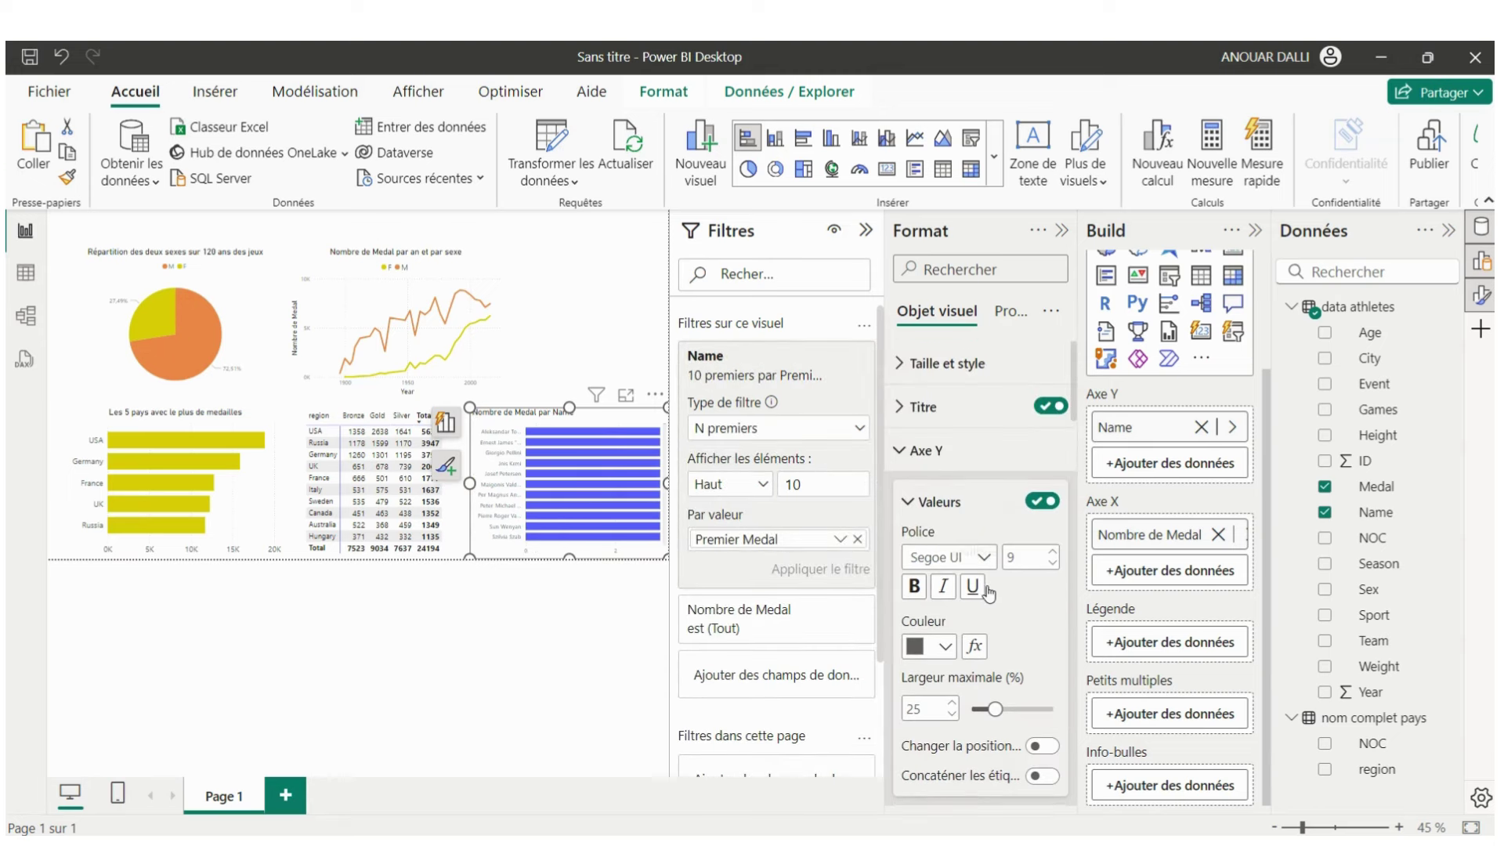
- Retitle the chart 'Les meilleurs athletes' and centre the title
left_click(903, 415)
left_click(907, 458)
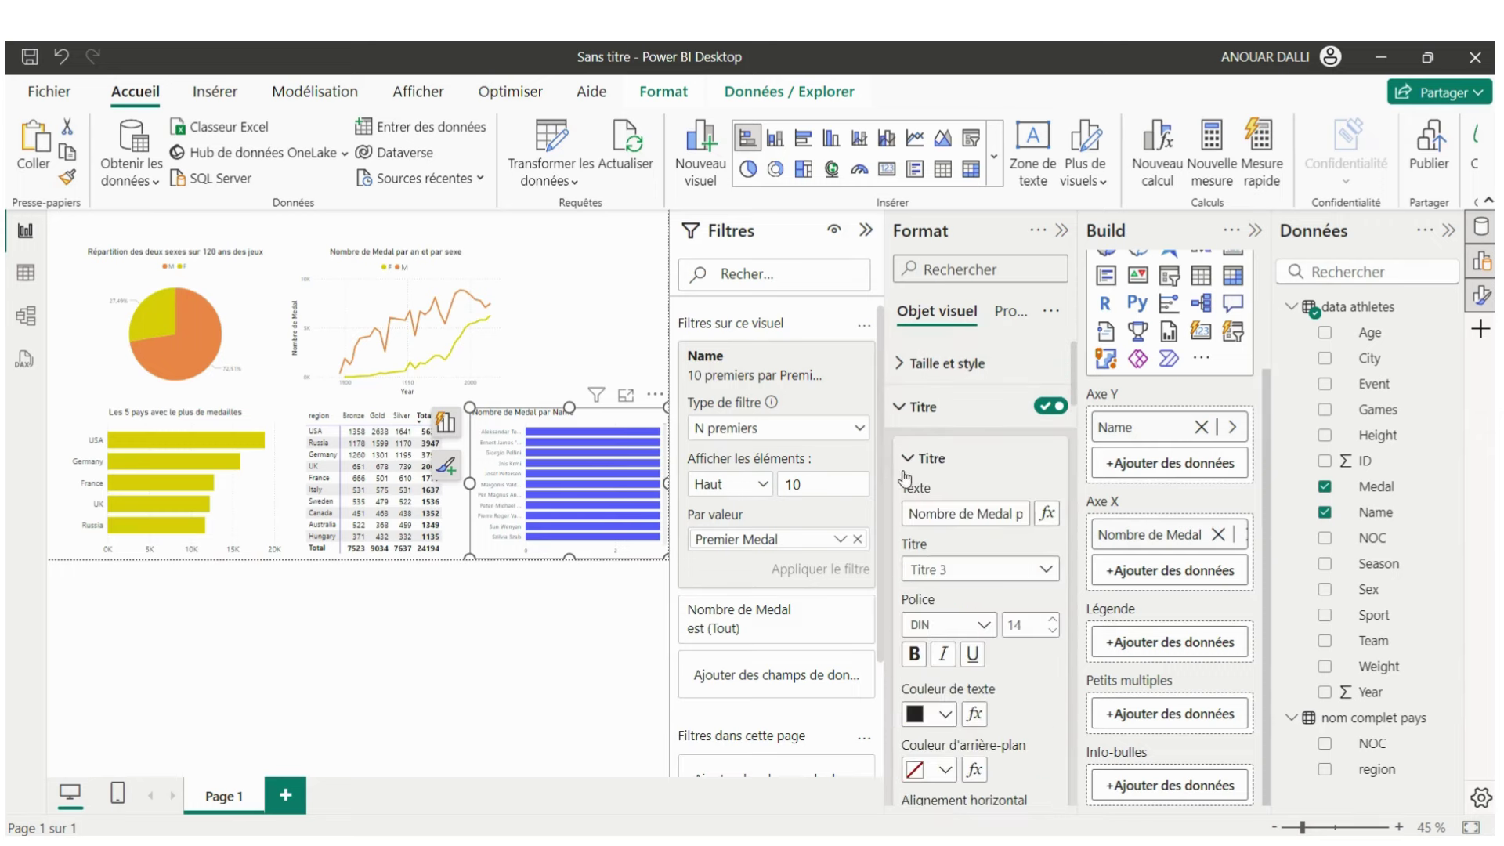
left_click_drag(1012, 515, 908, 515)
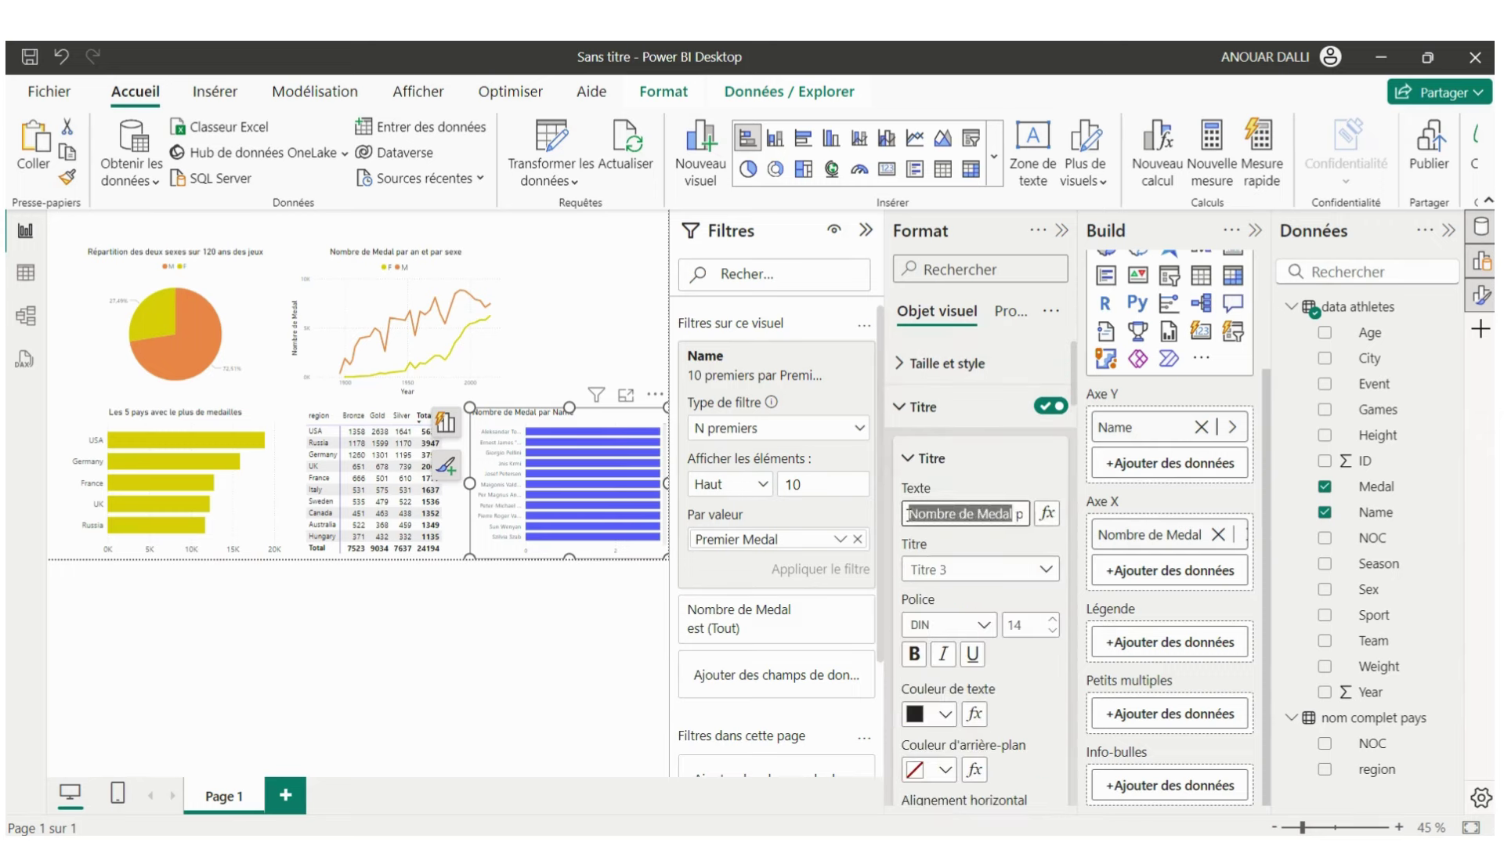
key("BackSpace")
left_click_drag(971, 514, 897, 521)
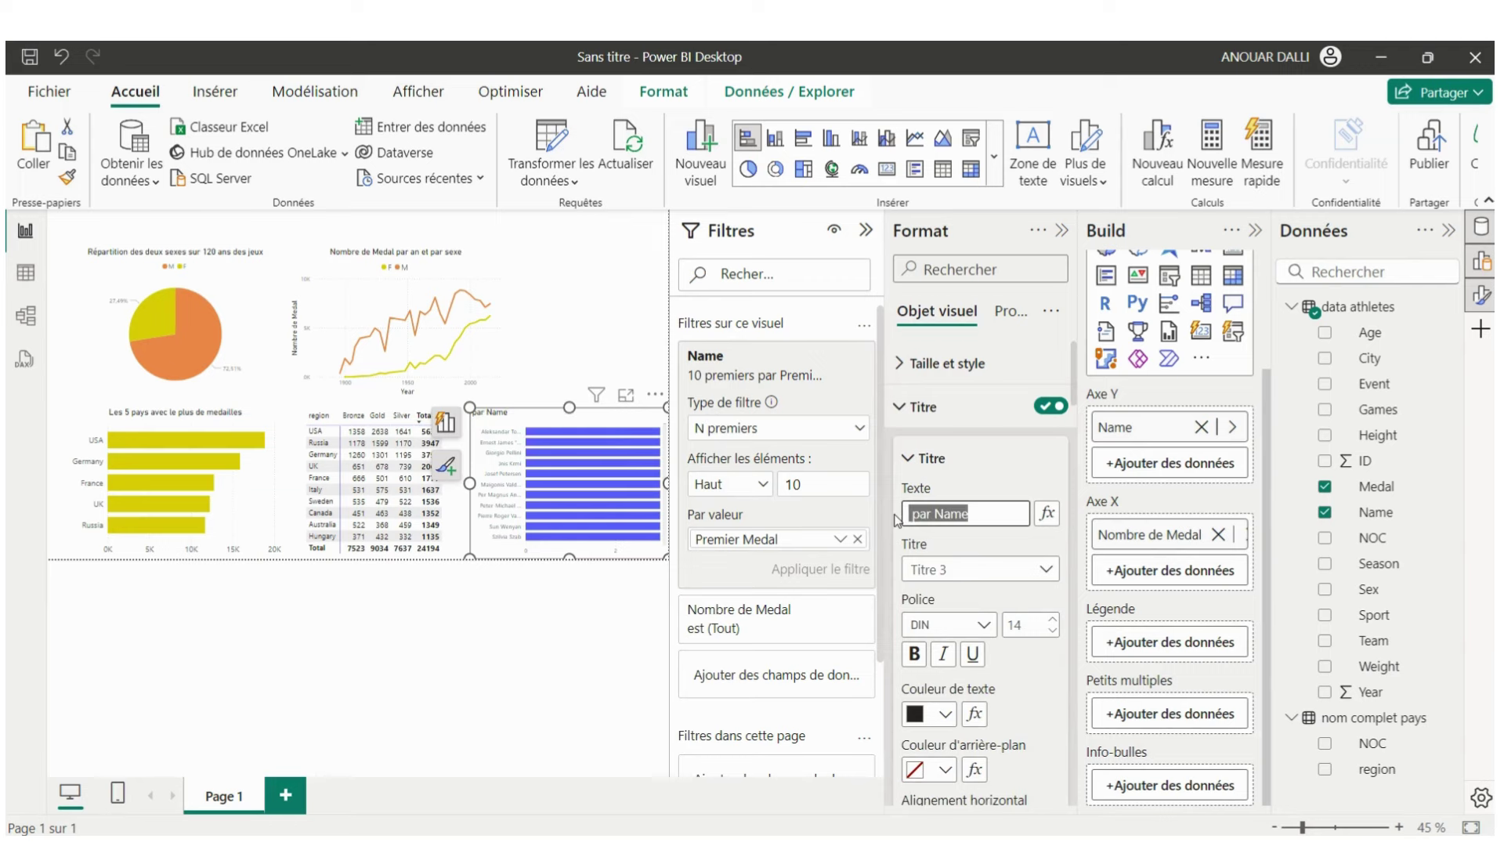
type("Les mei")
type("lleurs a")
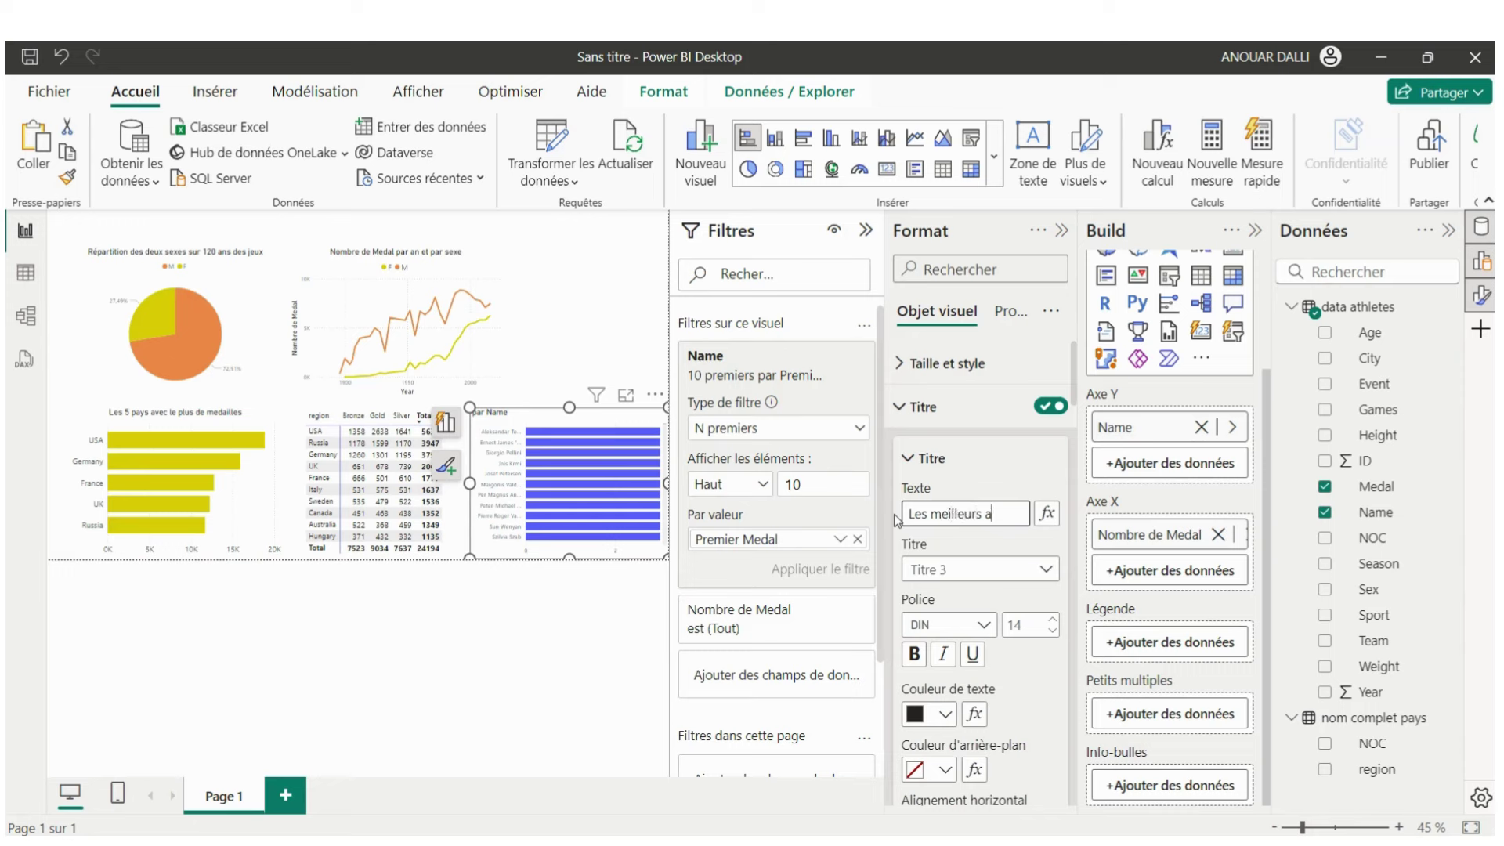
type("thletes")
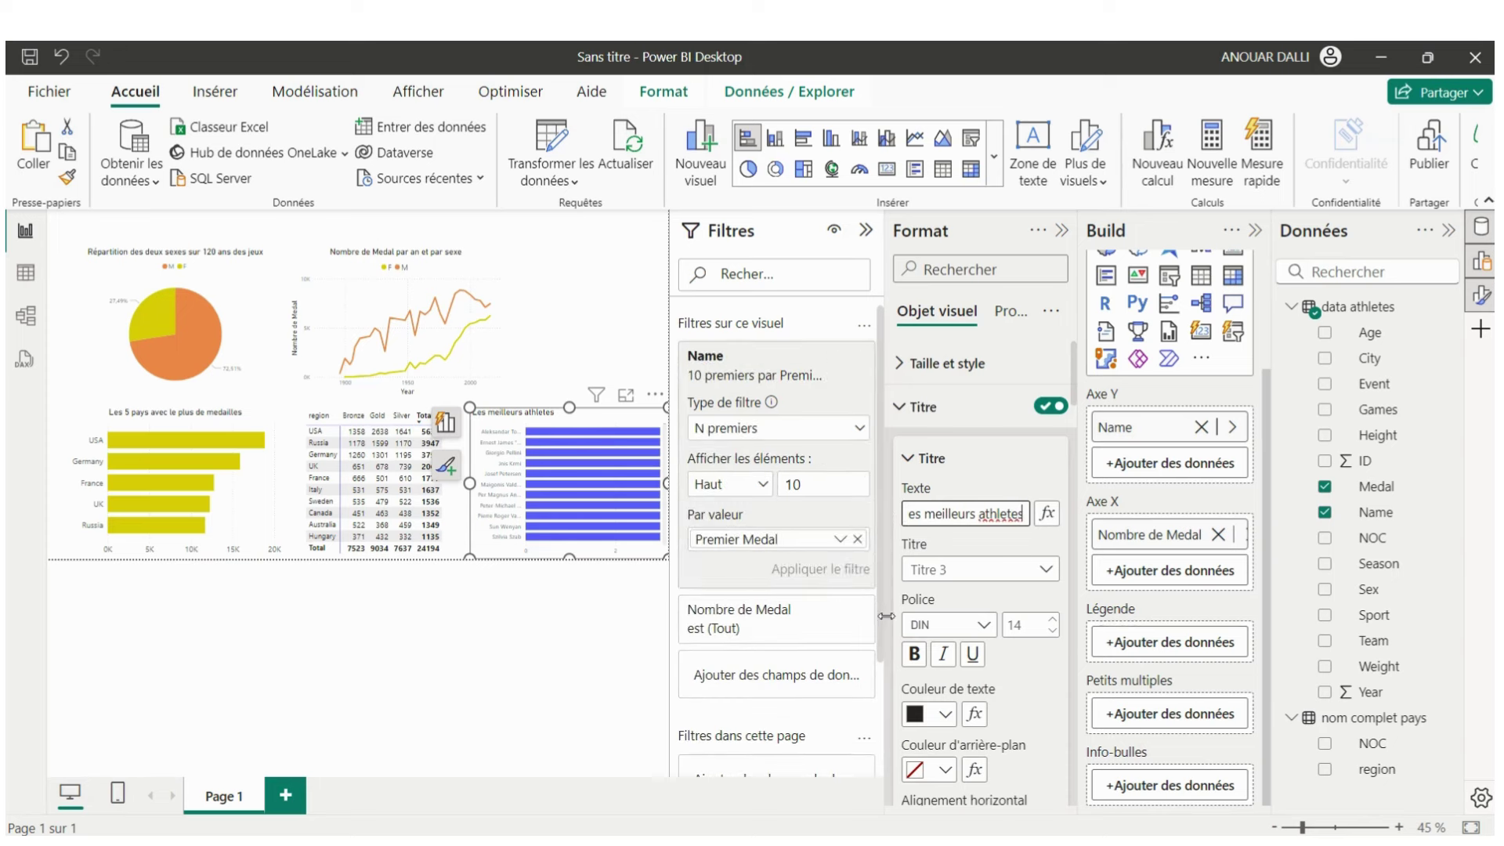
scroll(948, 682, "down", 4)
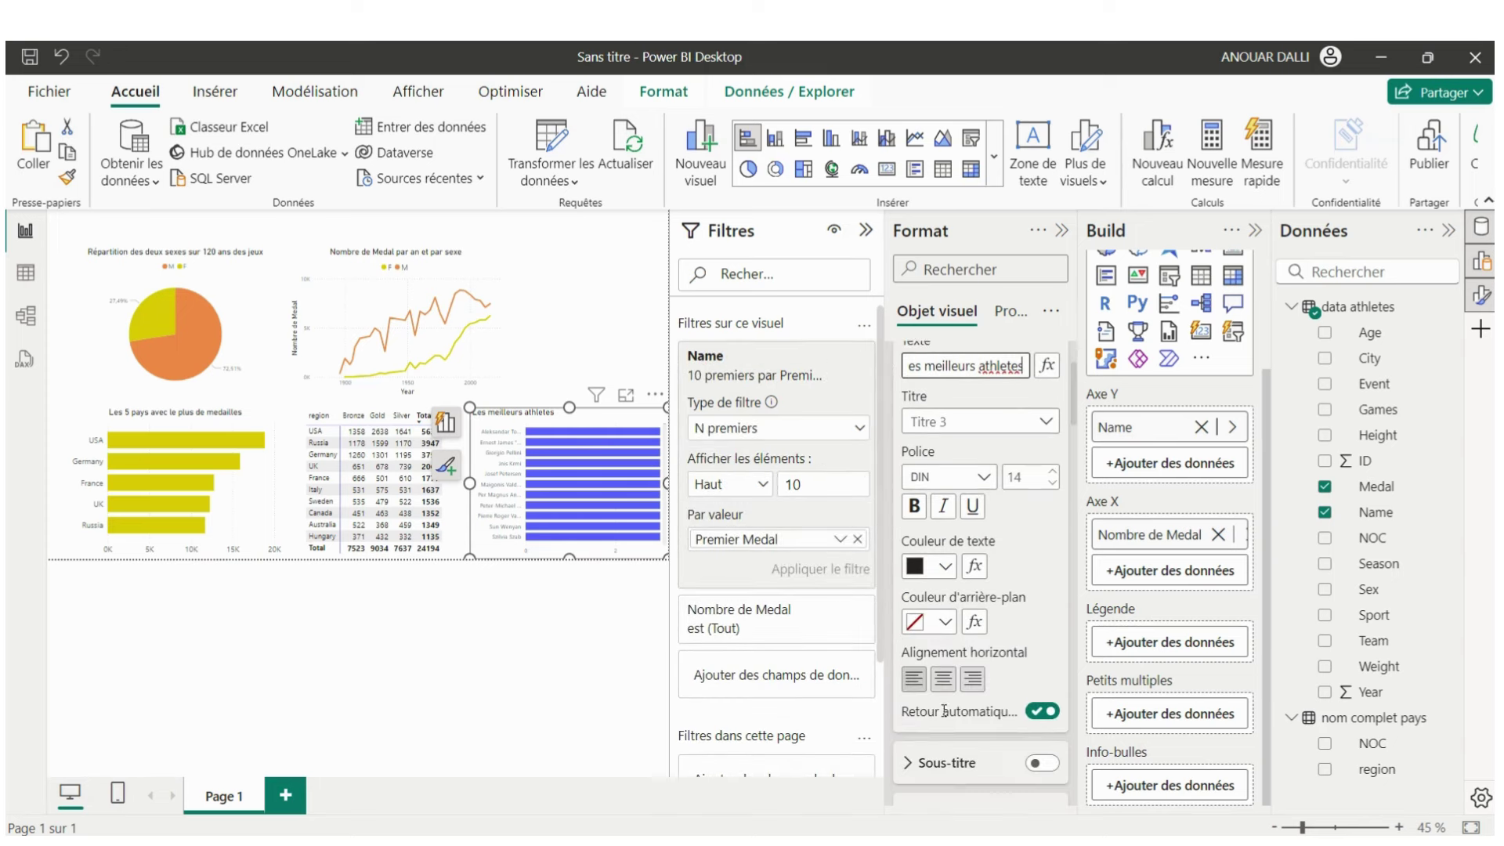
left_click(944, 672)
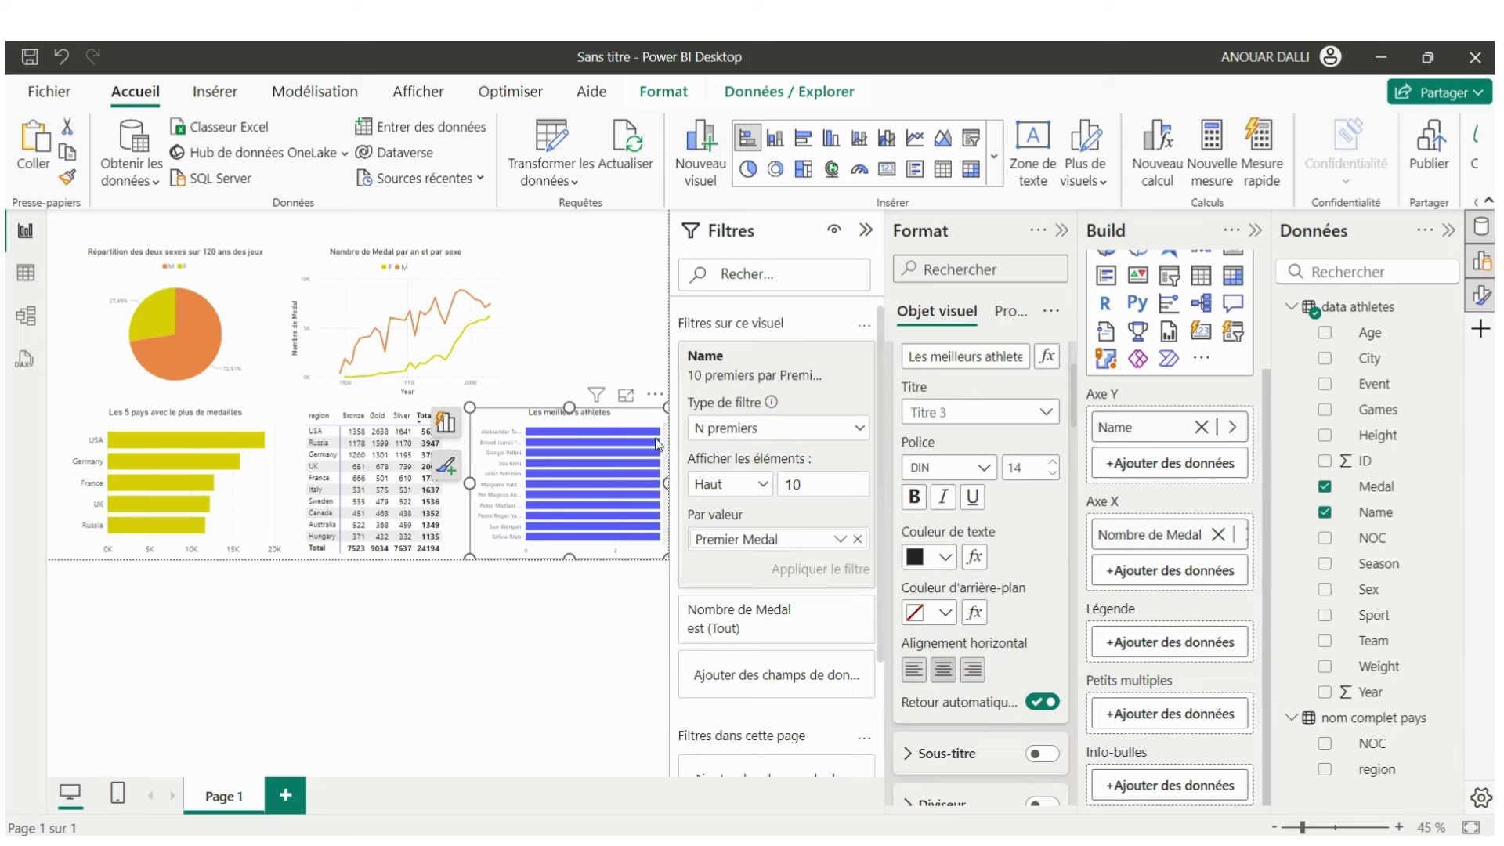
scroll(889, 419, "up", 2)
scroll(889, 419, "up", 2)
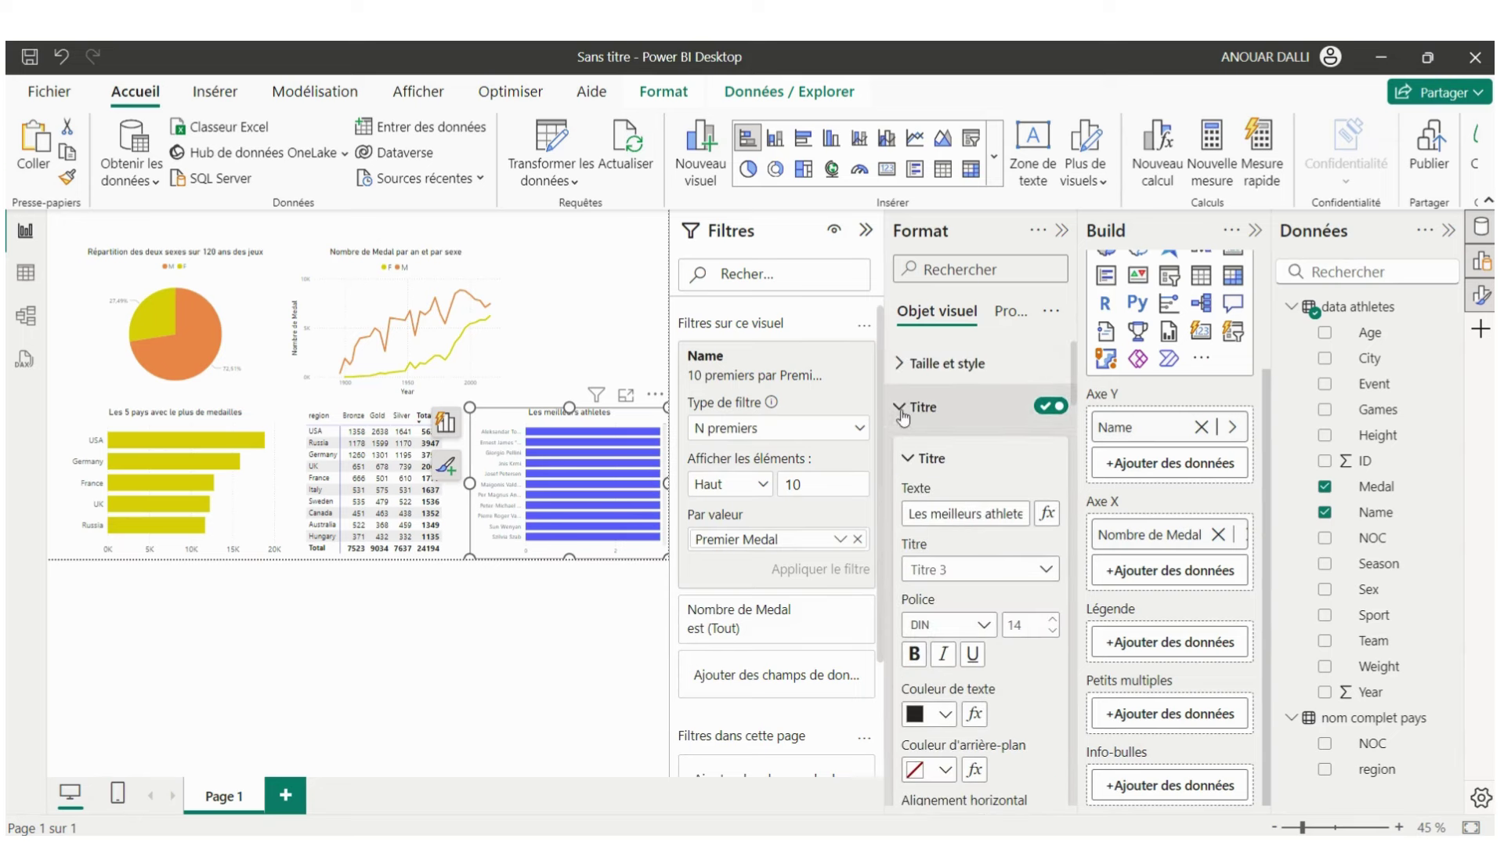
- Colour the athlete chart's bars yellow
left_click(903, 417)
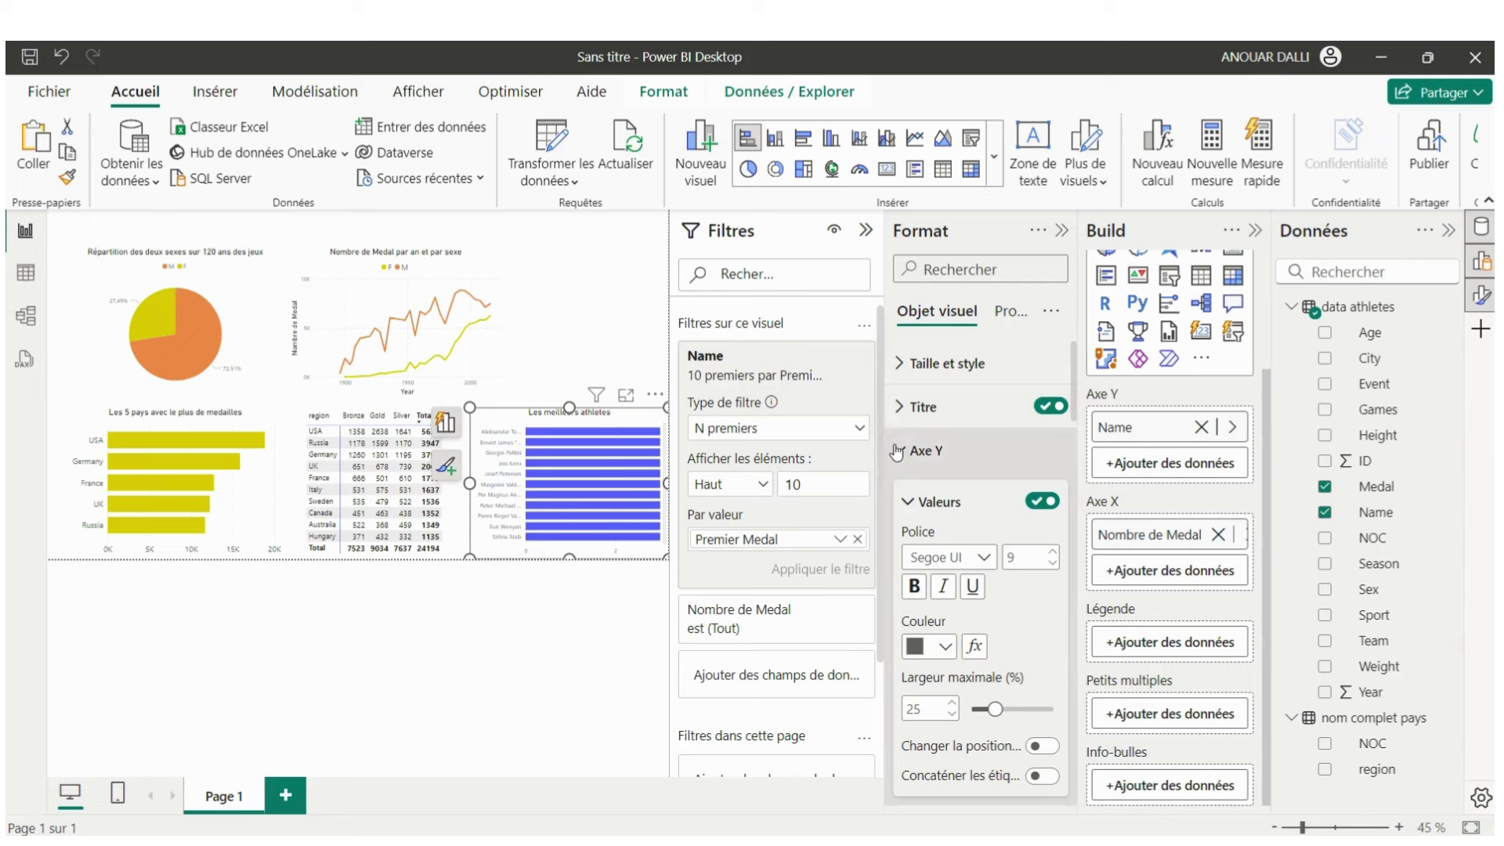
left_click(897, 452)
left_click(902, 496)
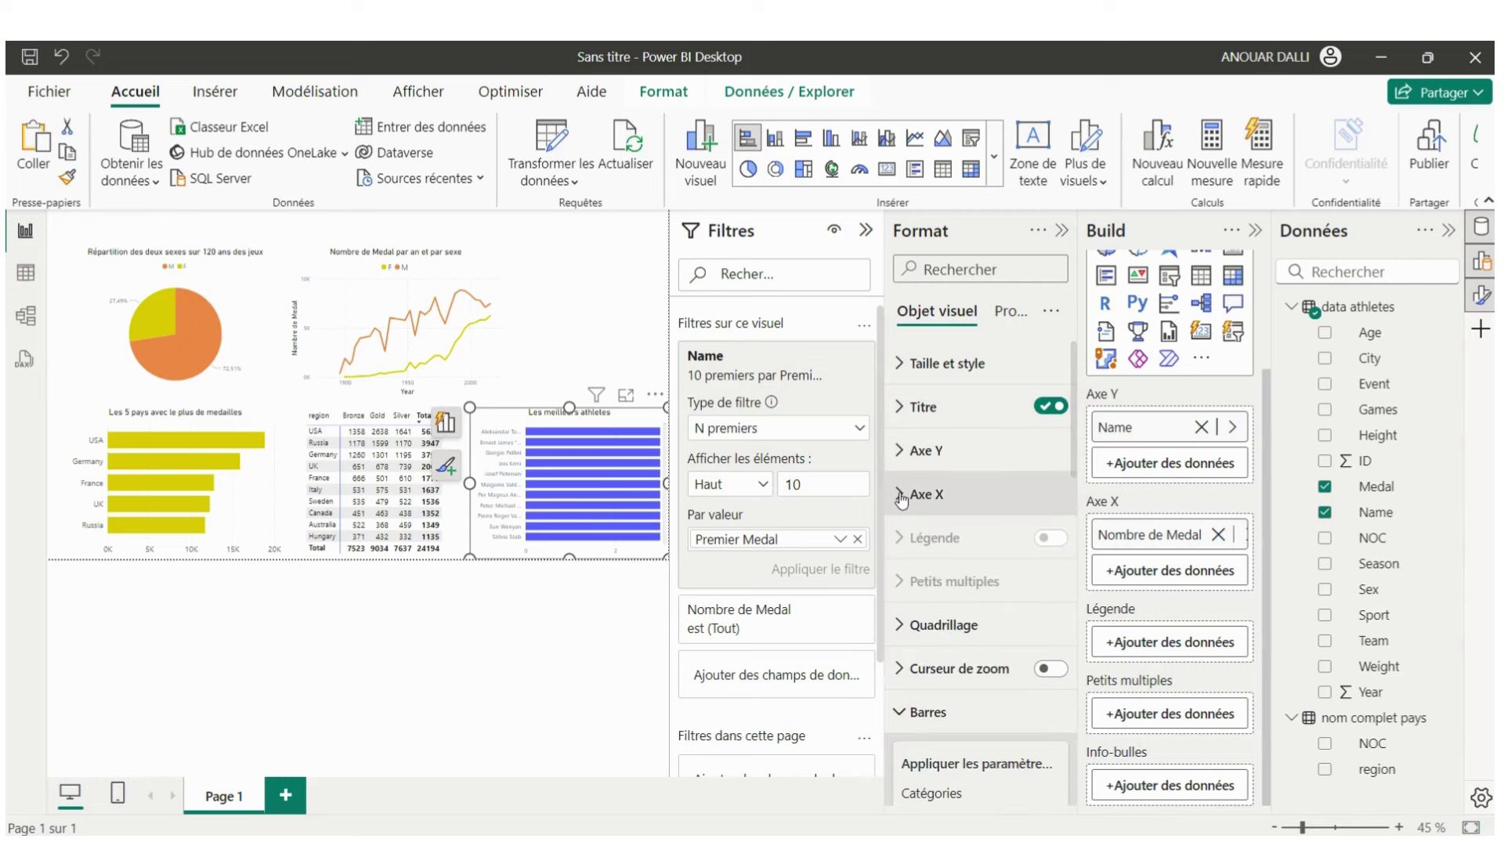
scroll(932, 588, "down", 5)
scroll(947, 697, "down", 4)
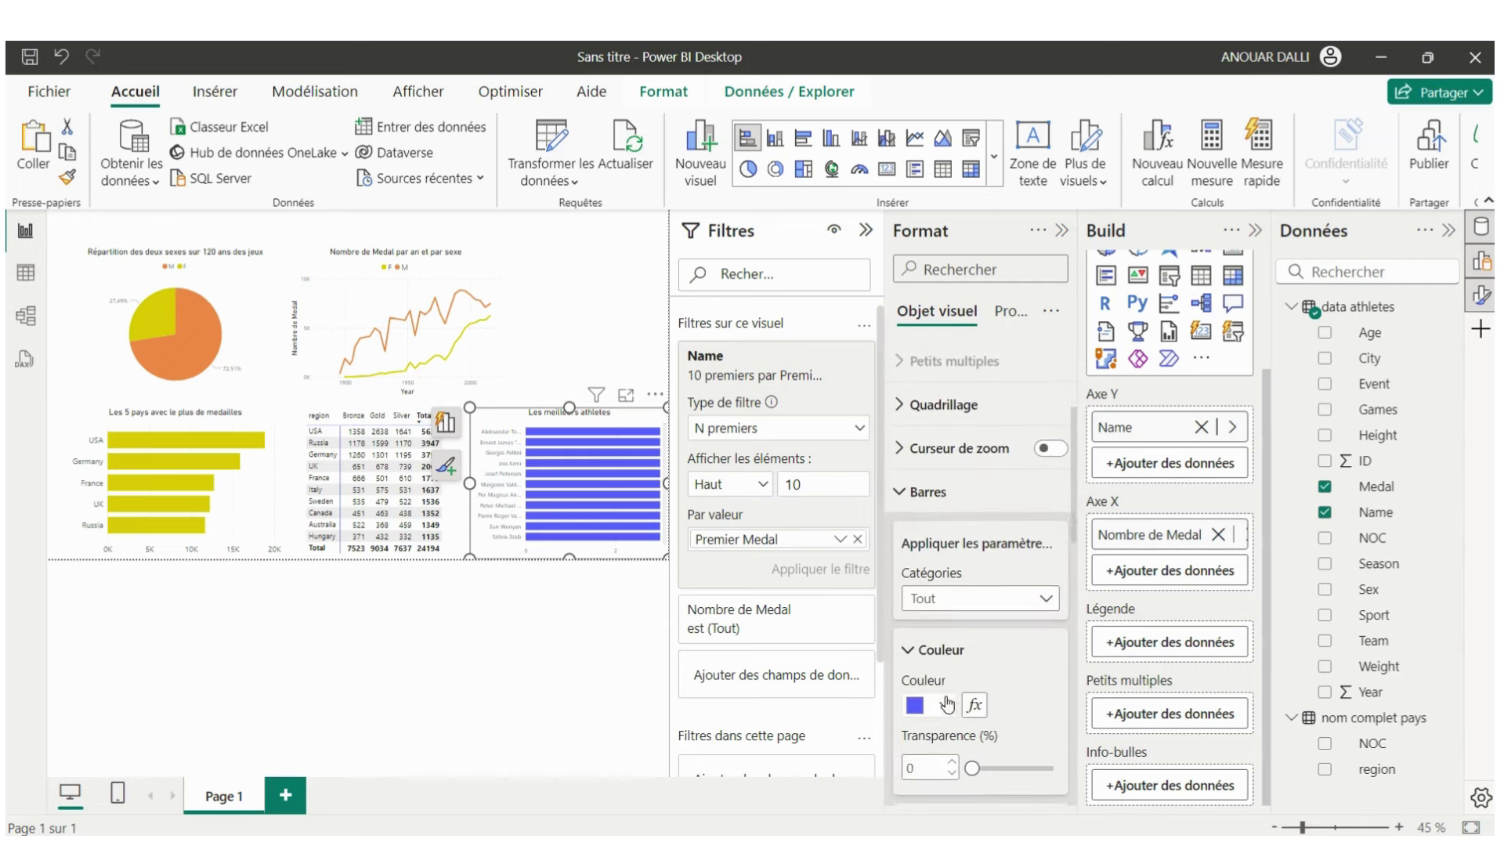
left_click(946, 570)
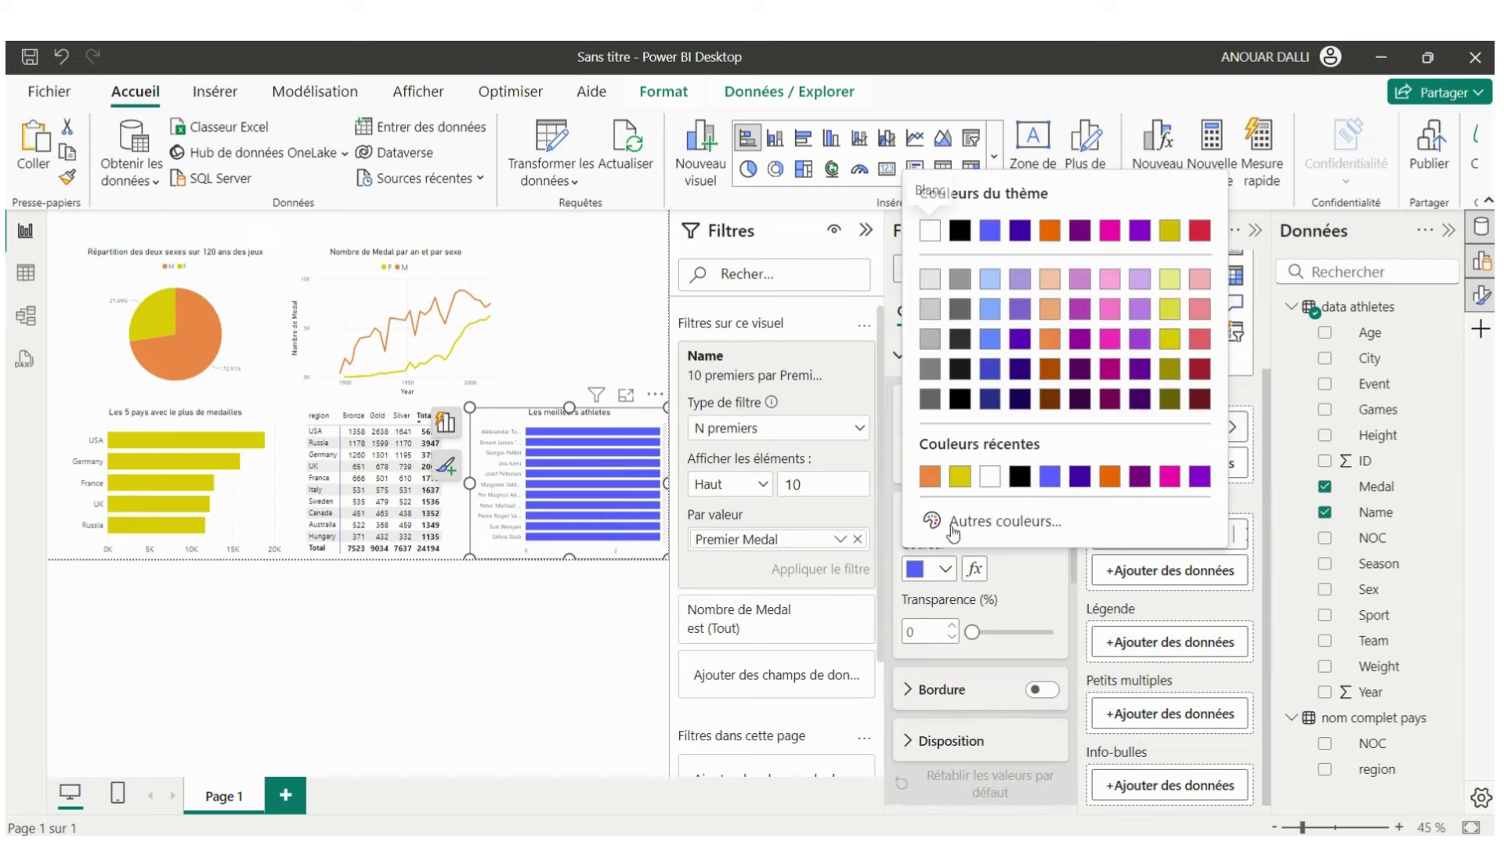
left_click(960, 479)
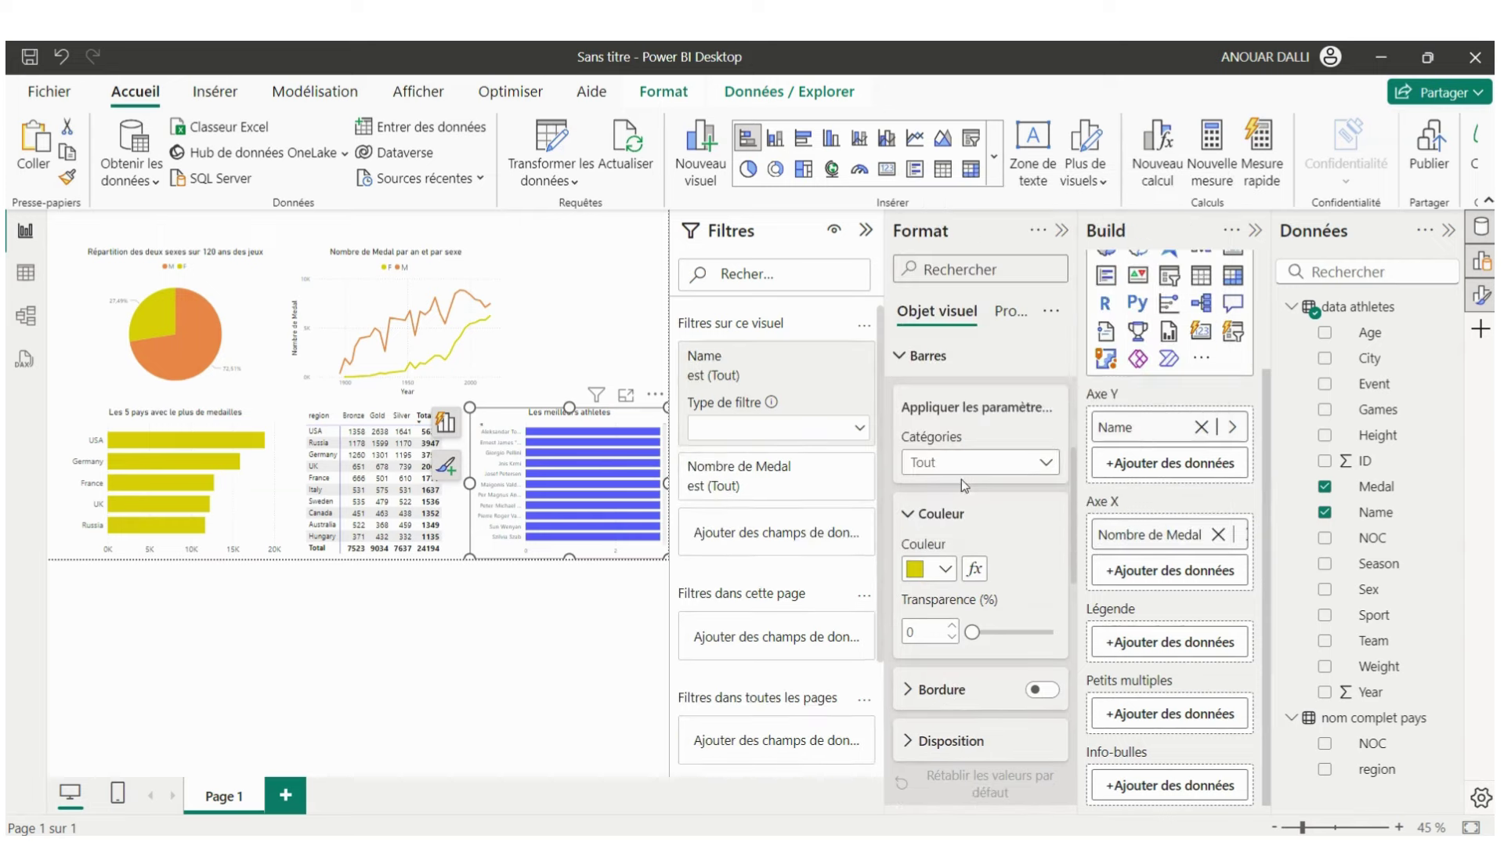
left_click(577, 365)
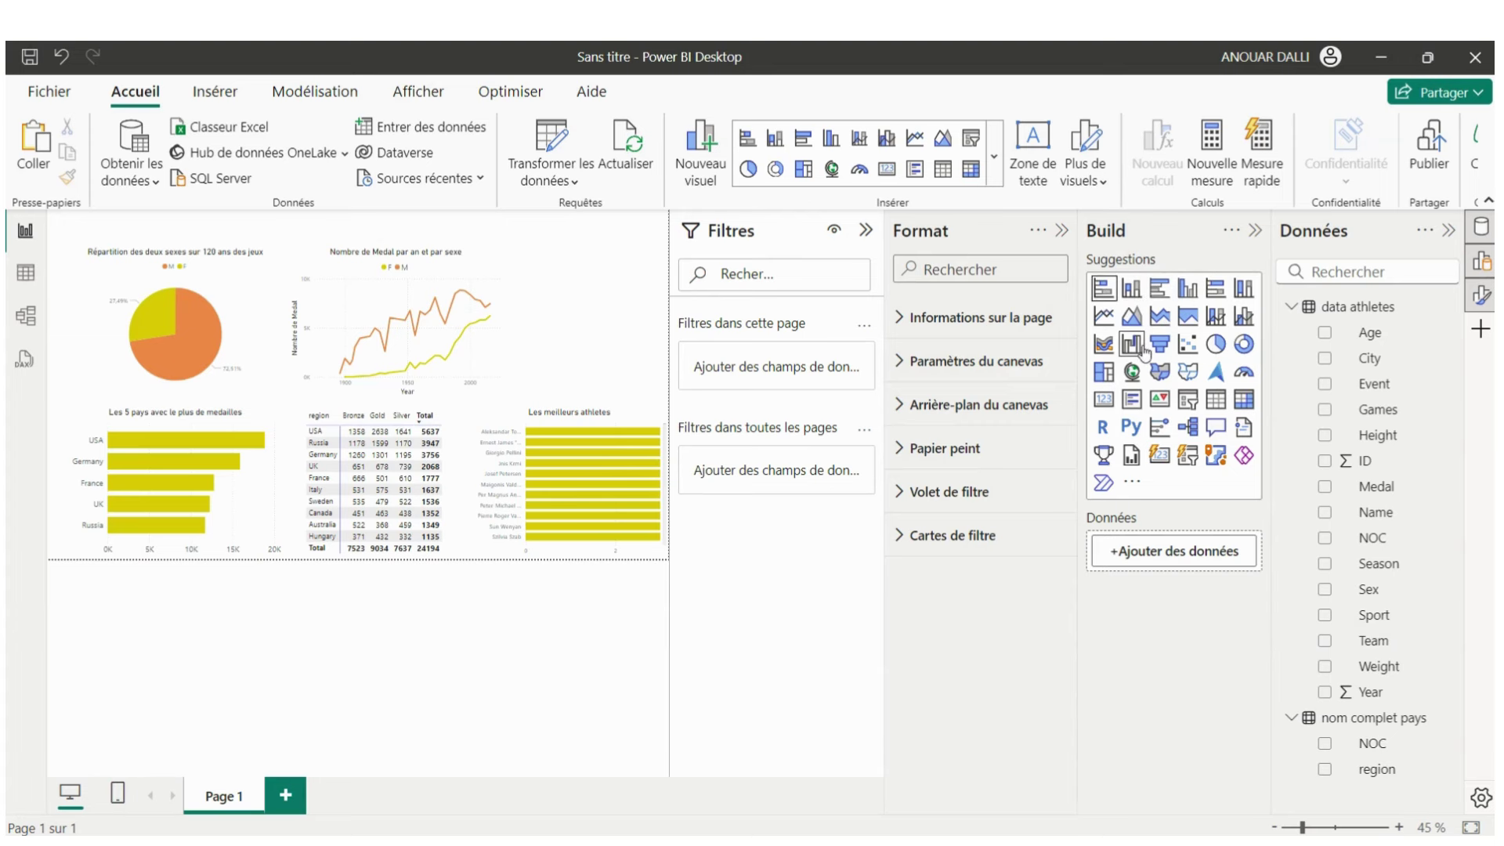
- Insert a stacked bar chart with Sport on the Y axis and medal count on the X axis
left_click(1101, 291)
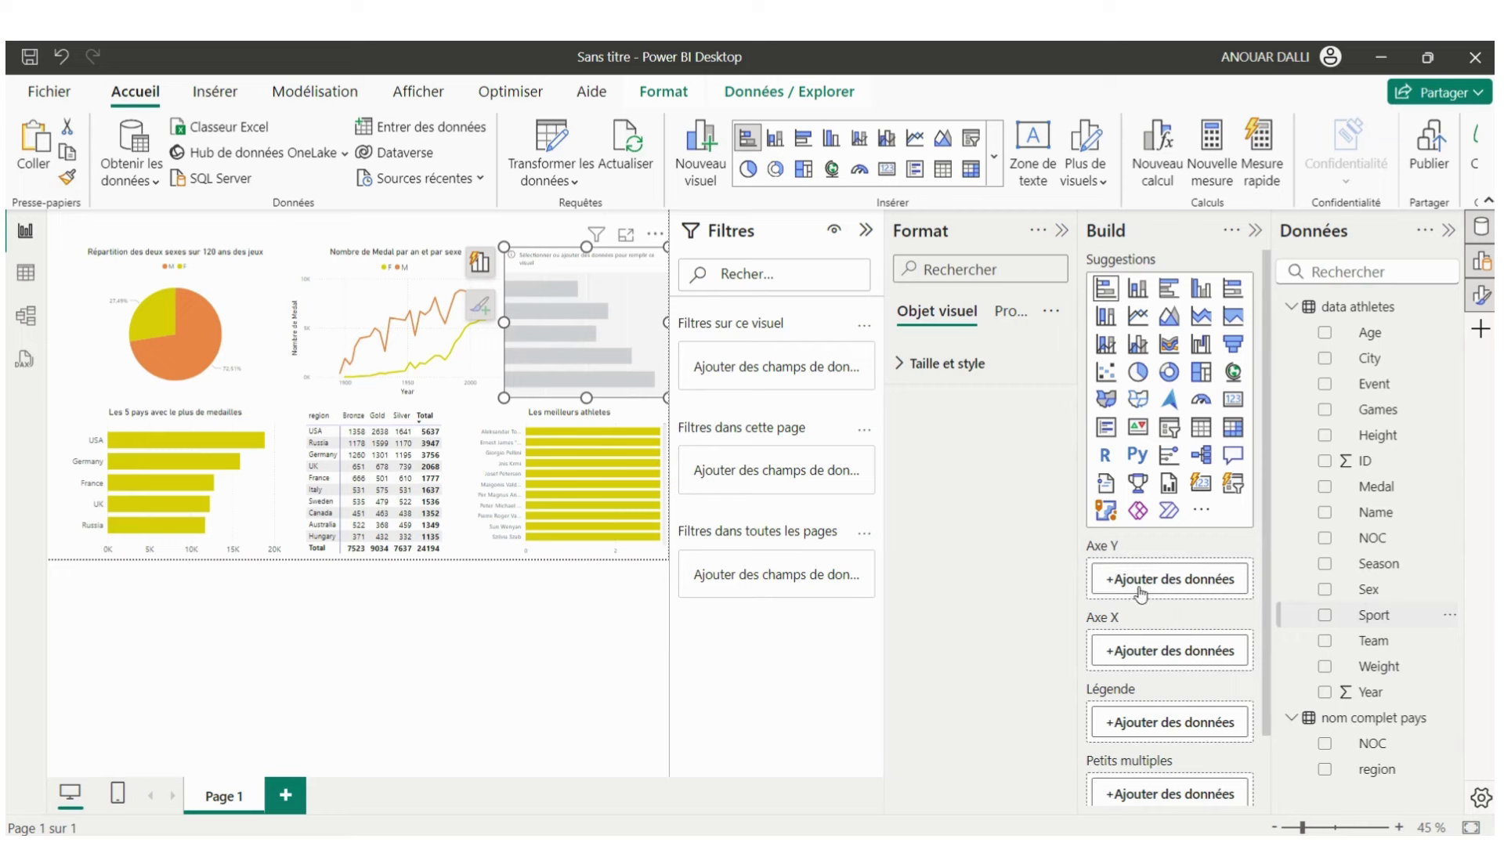
left_click_drag(1367, 627, 1144, 583)
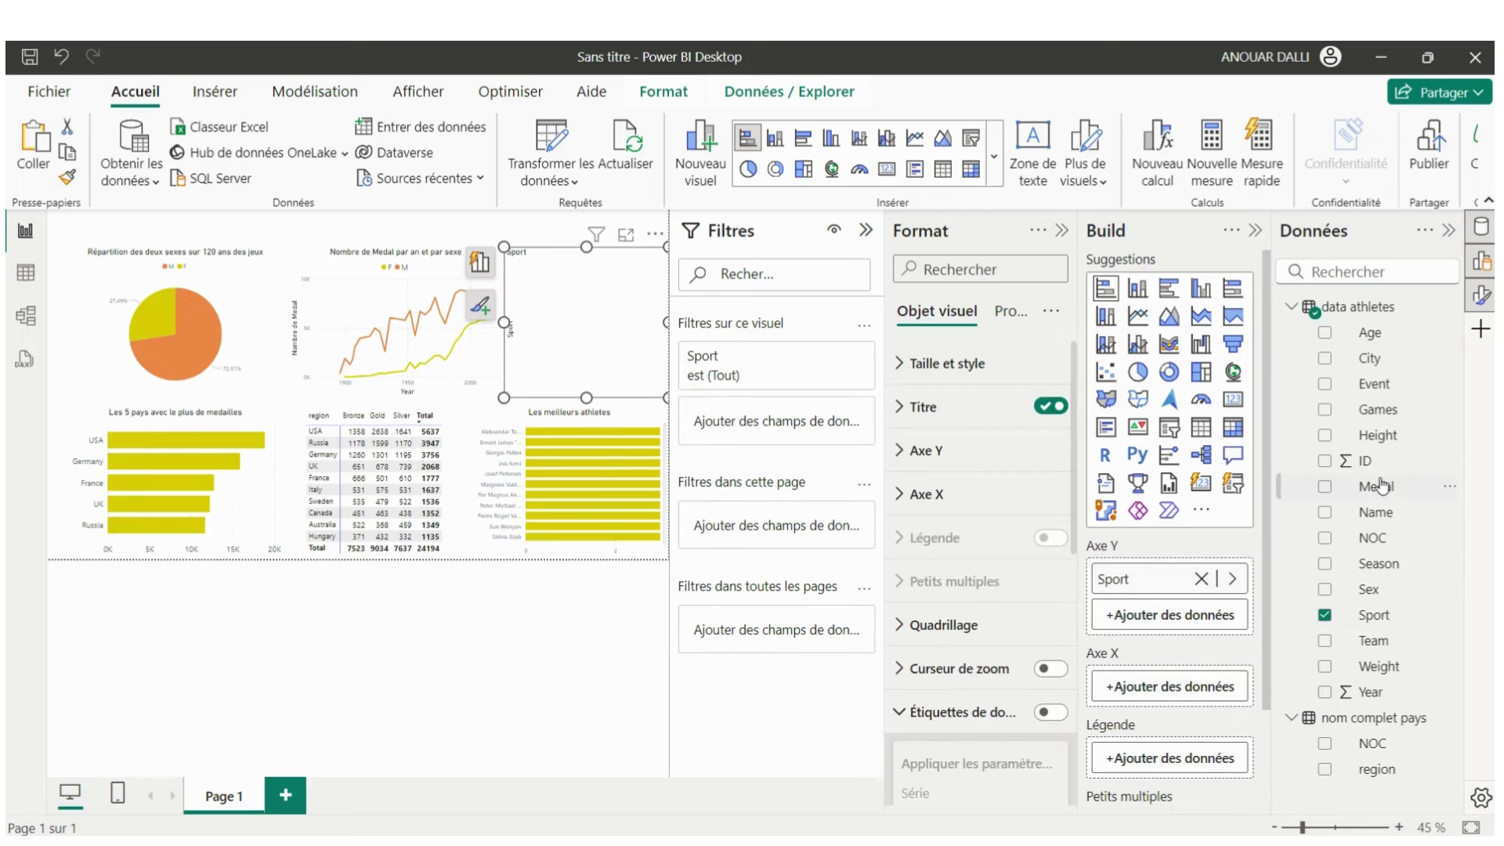
left_click_drag(1381, 485, 1170, 705)
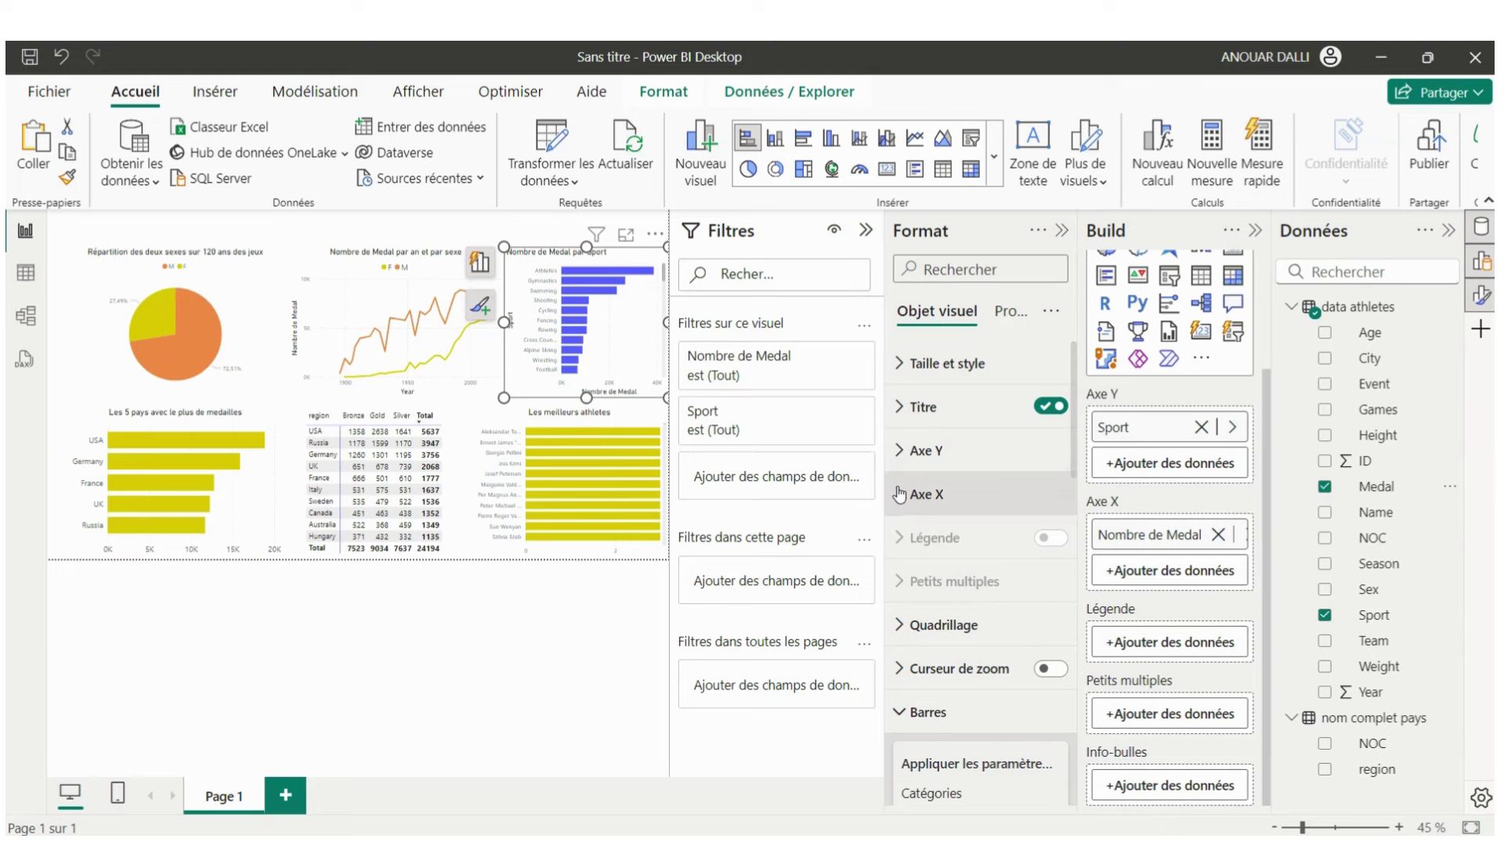
- Hide the X and Y axis titles on the medals-per-sport chart
left_click(901, 495)
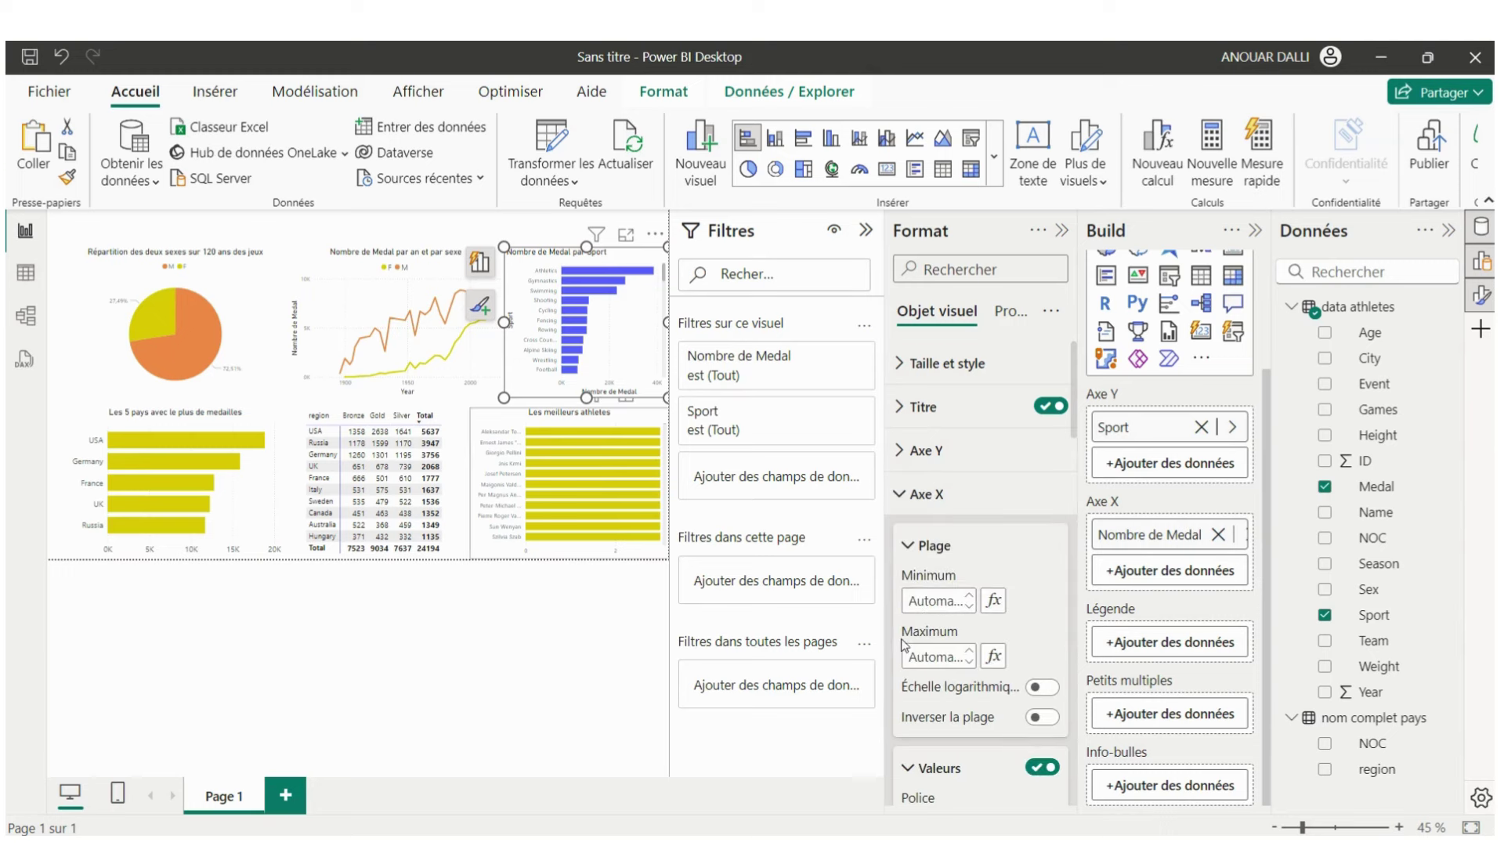
scroll(995, 731, "down", 3)
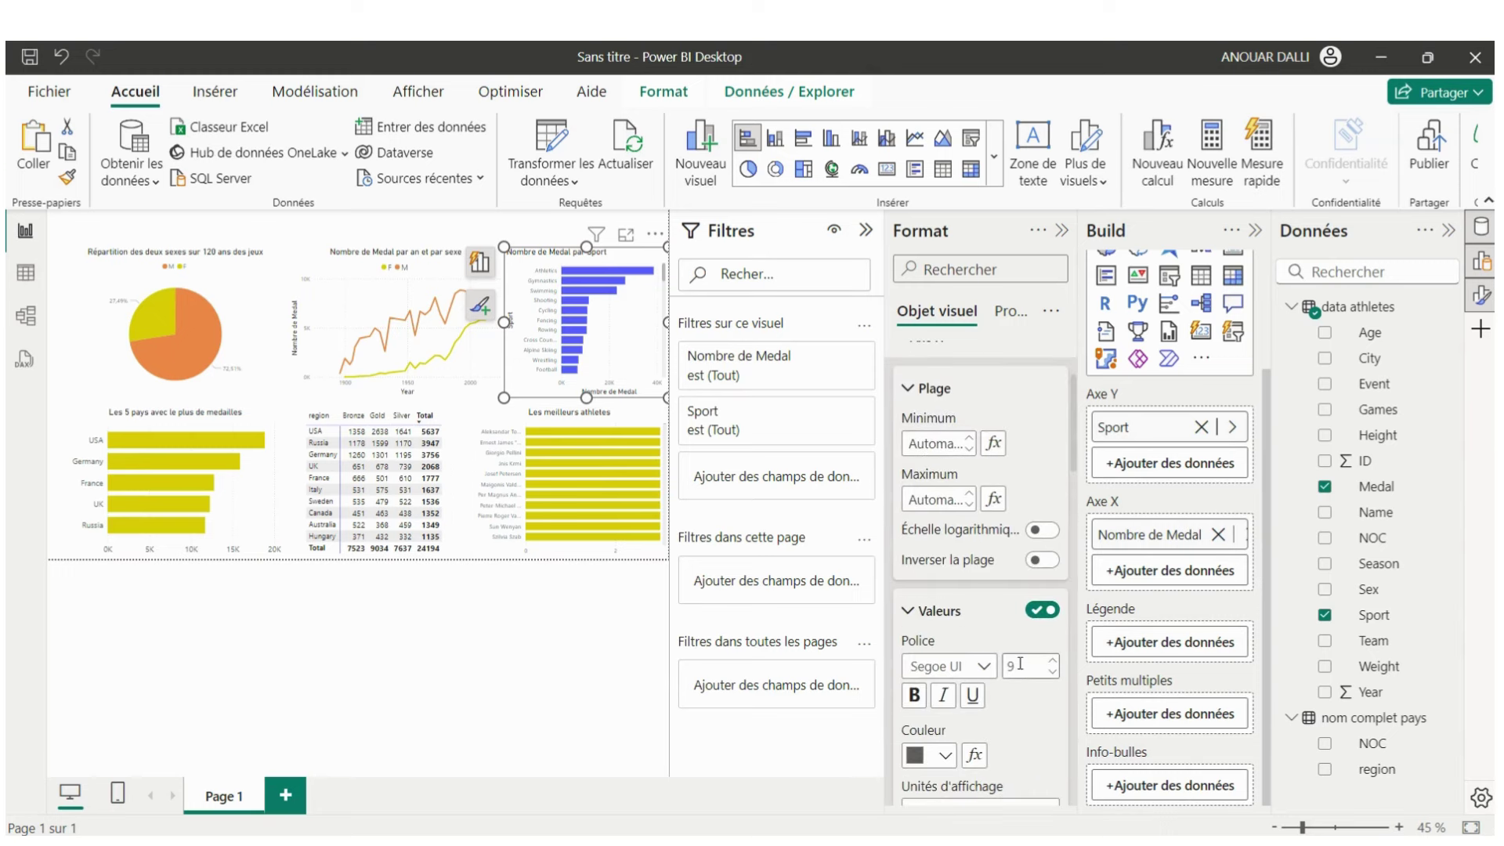
scroll(1020, 664, "down", 3)
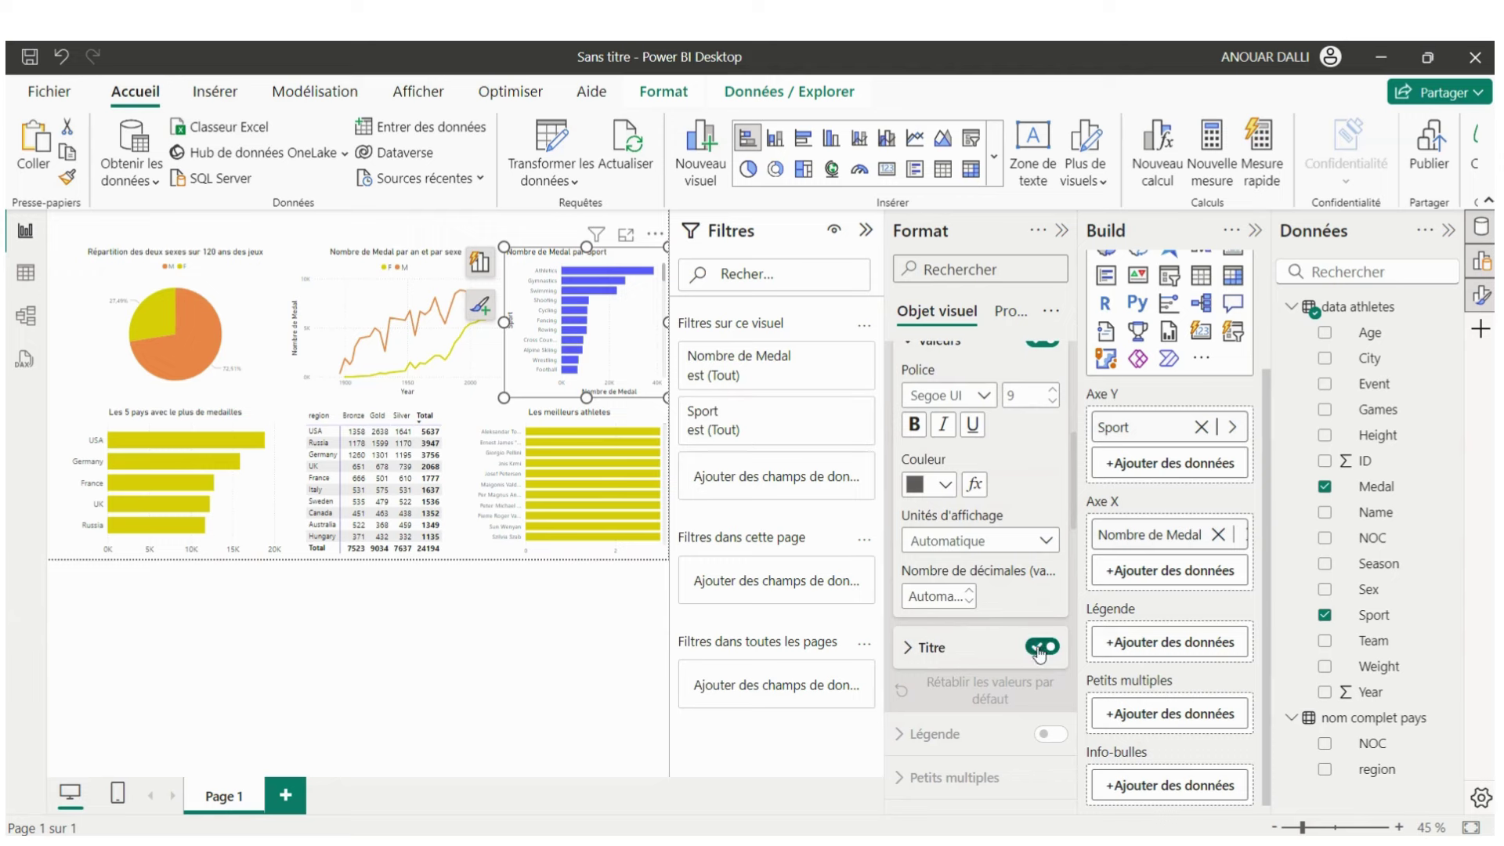
left_click(1042, 647)
scroll(967, 616, "up", 3)
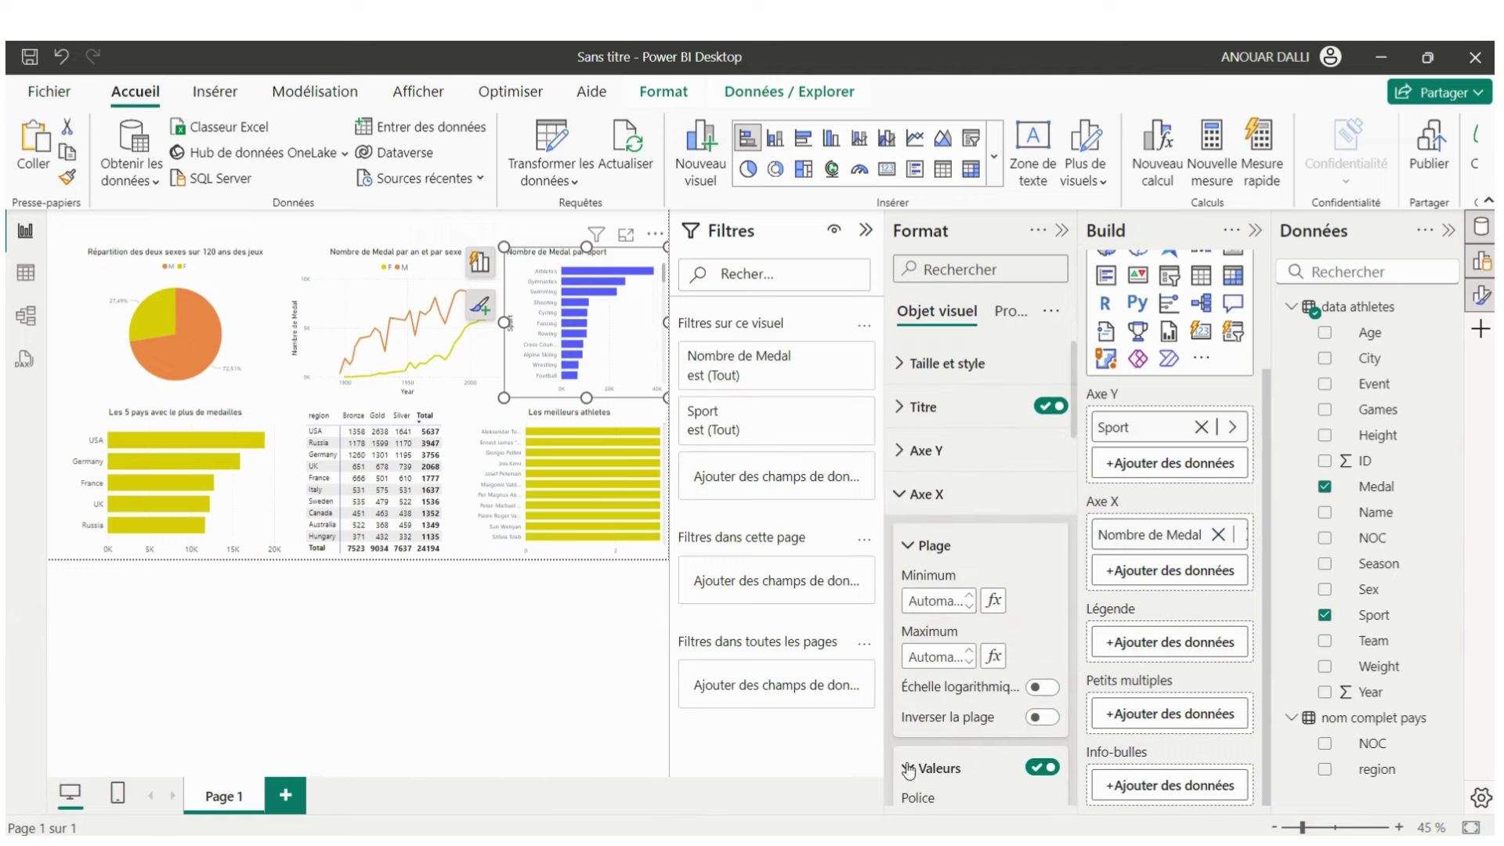
left_click(908, 768)
left_click(901, 451)
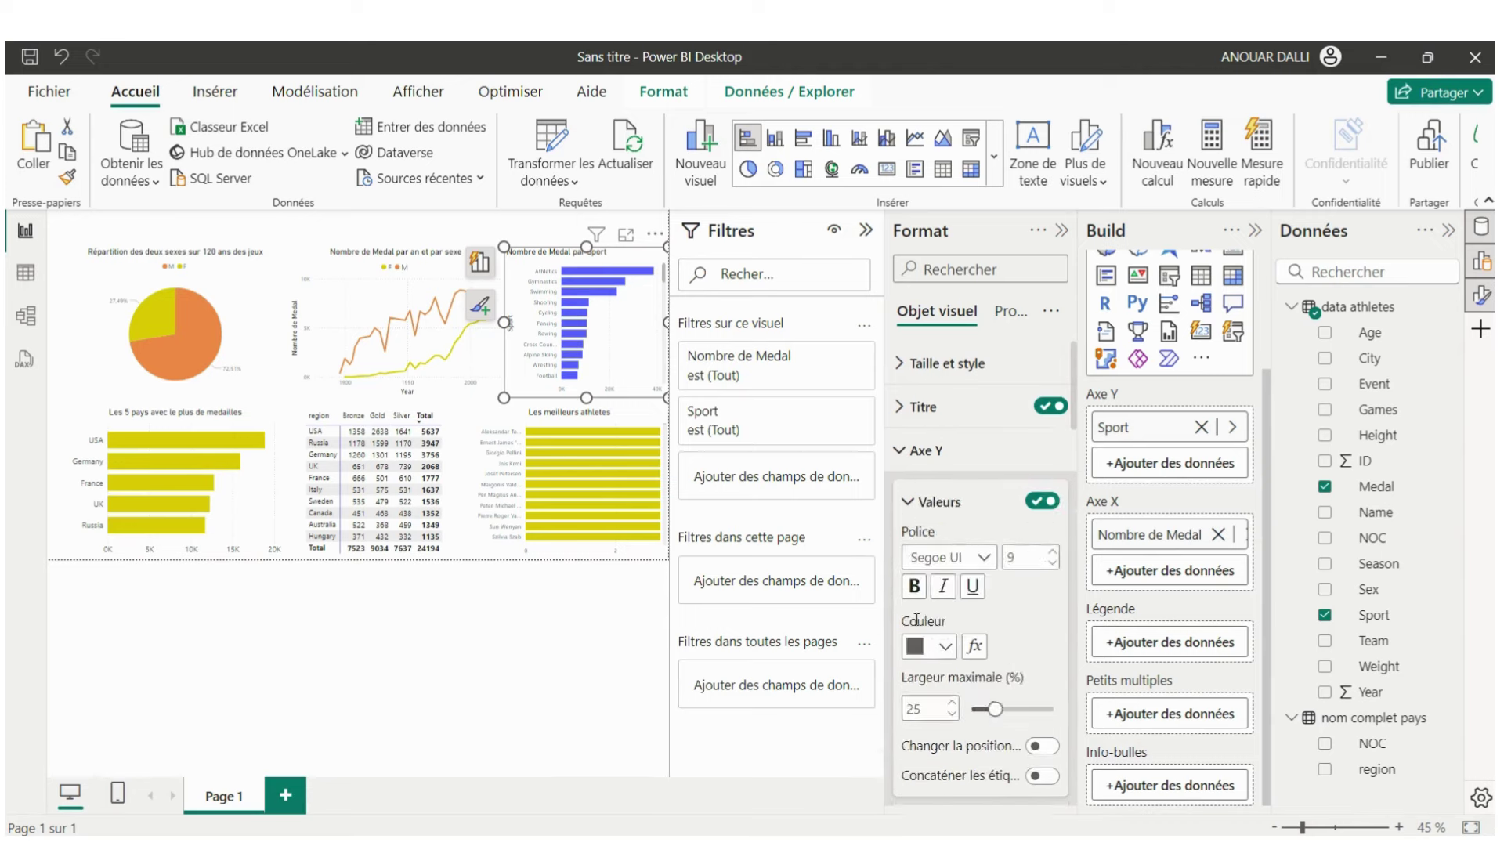
scroll(915, 619, "down", 5)
left_click(1036, 584)
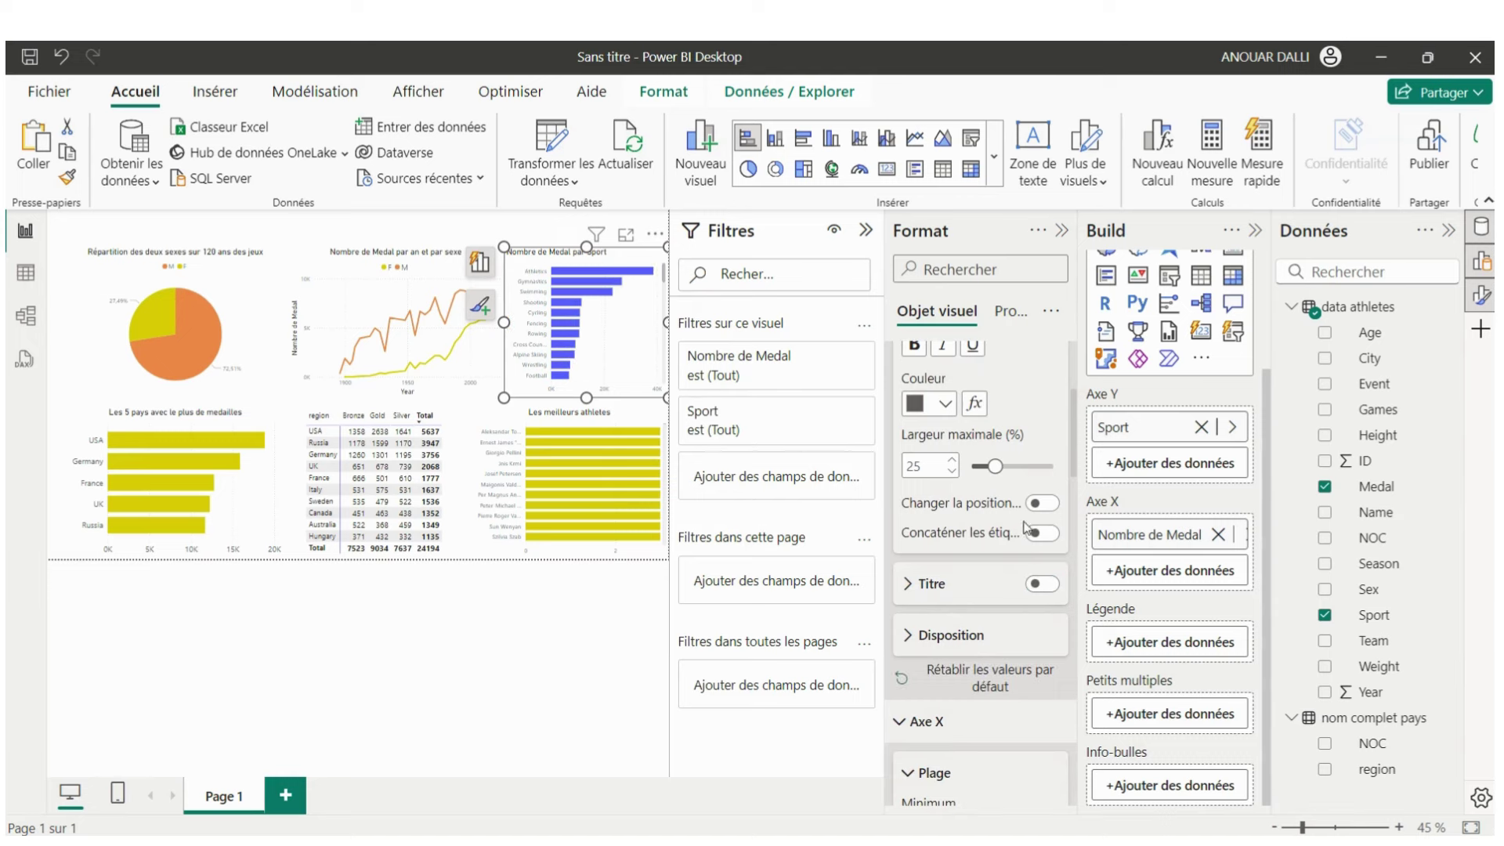
- Colour the sport chart's bars yellow
scroll(1024, 527, "down", 1)
scroll(1024, 527, "down", 5)
scroll(1026, 527, "down", 10)
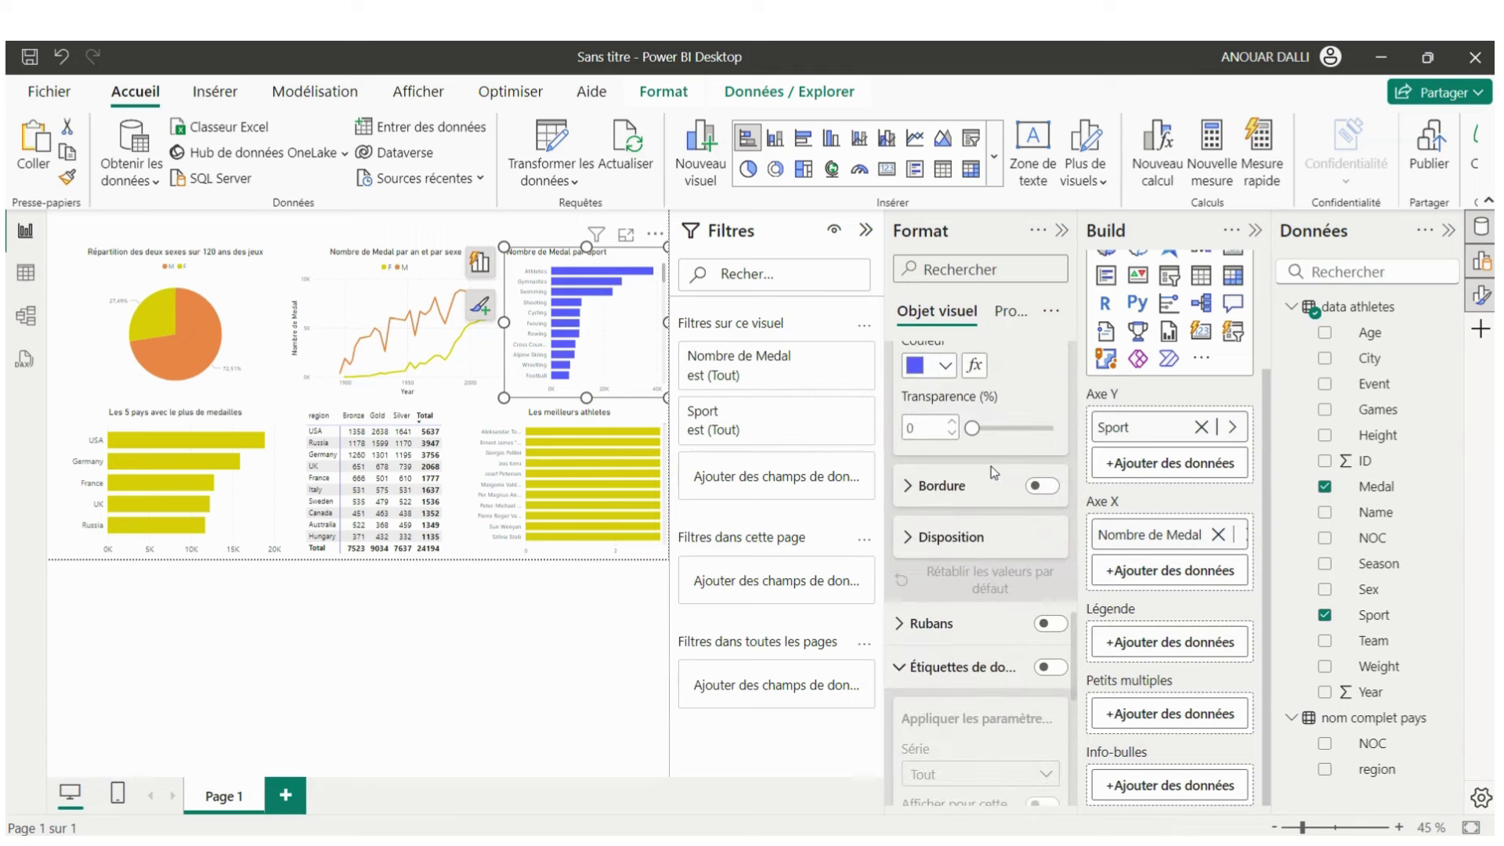
scroll(992, 468, "up", 4)
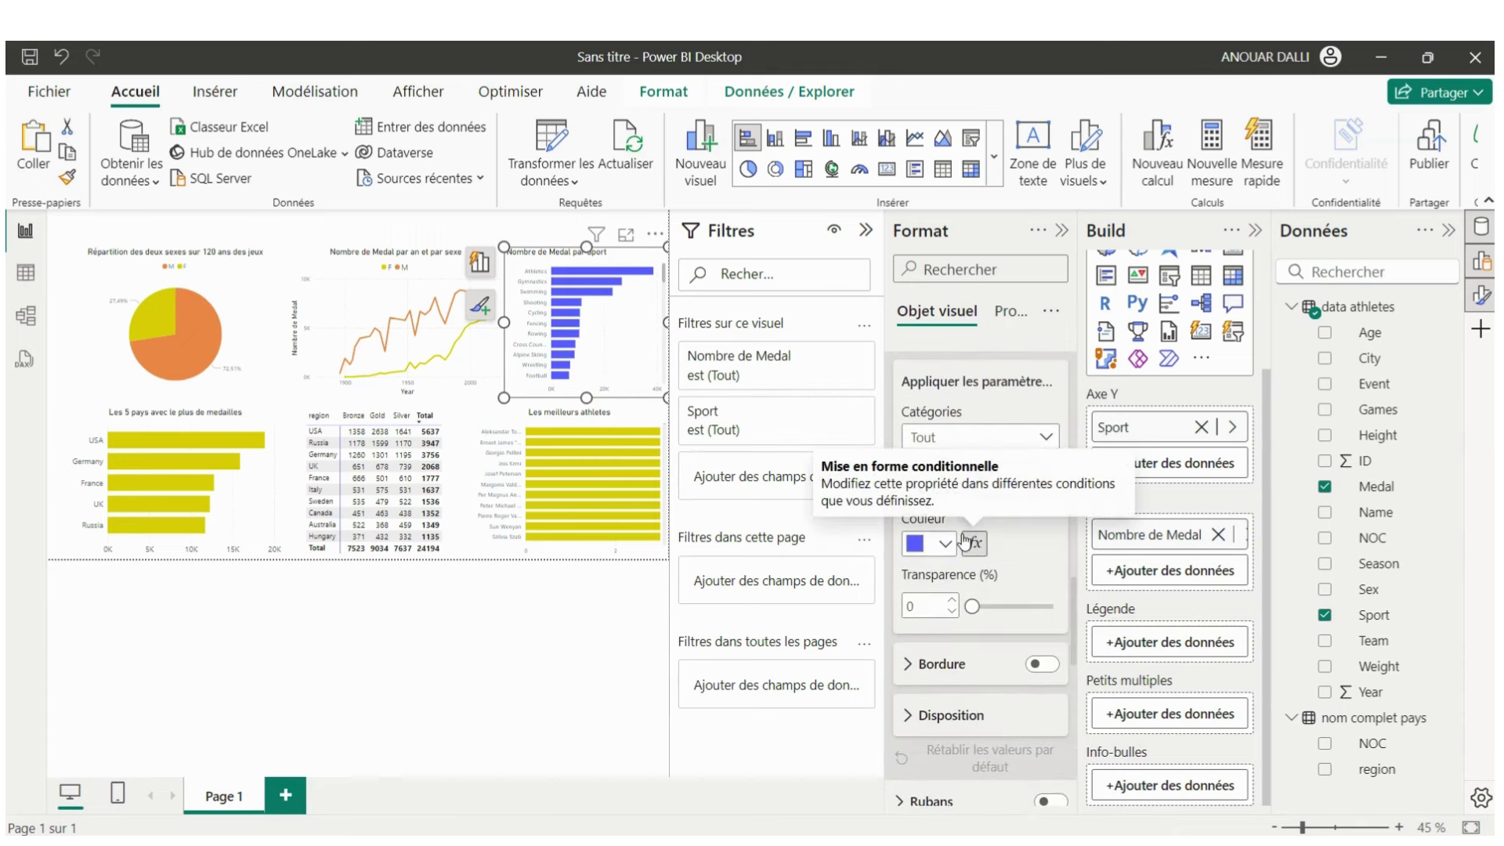
scroll(967, 541, "up", 3)
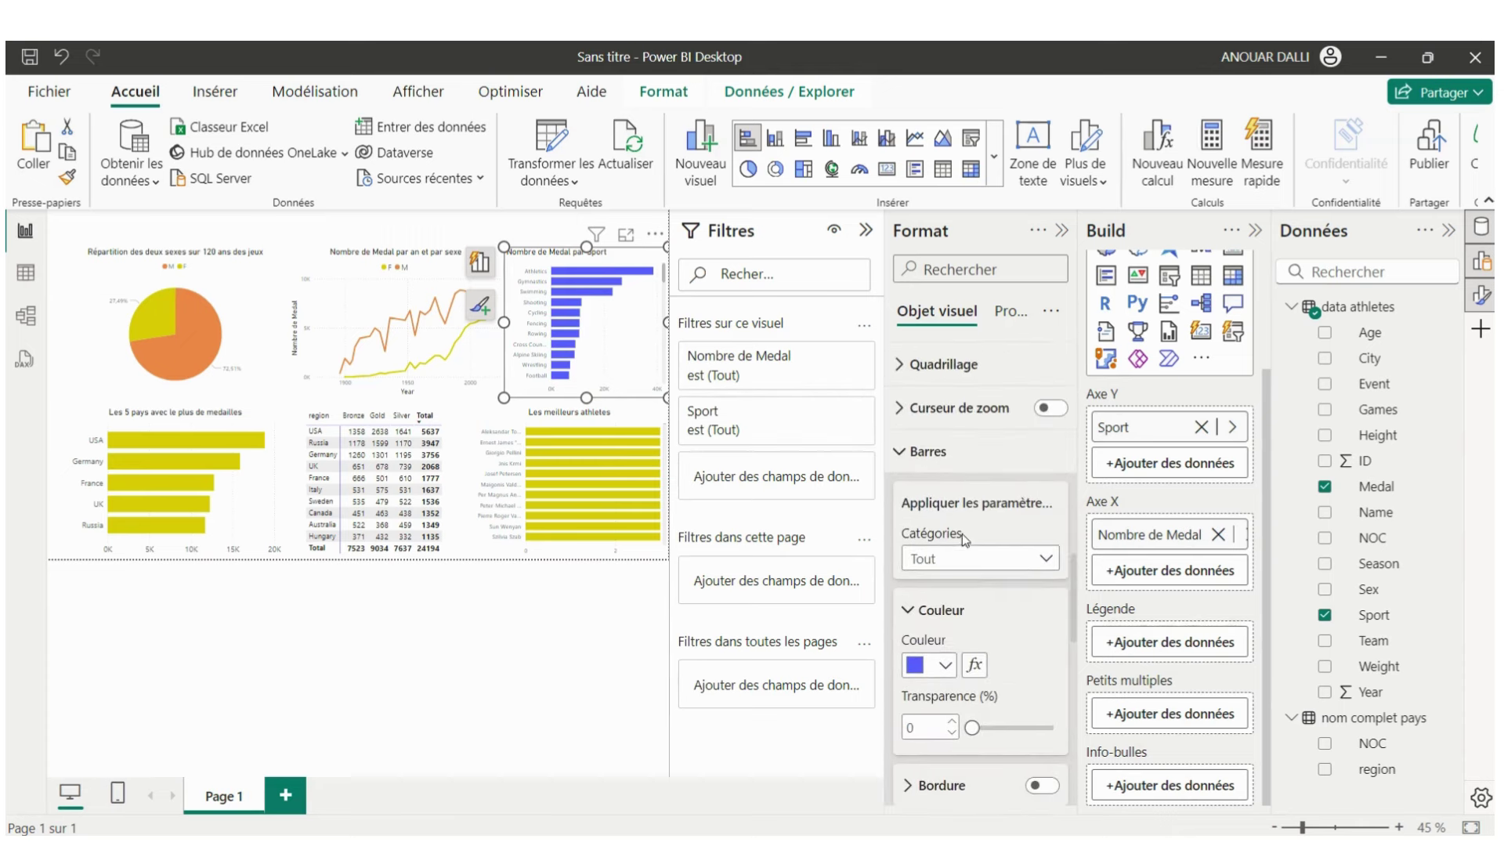
left_click(949, 676)
left_click(929, 572)
scroll(893, 560, "up", 5)
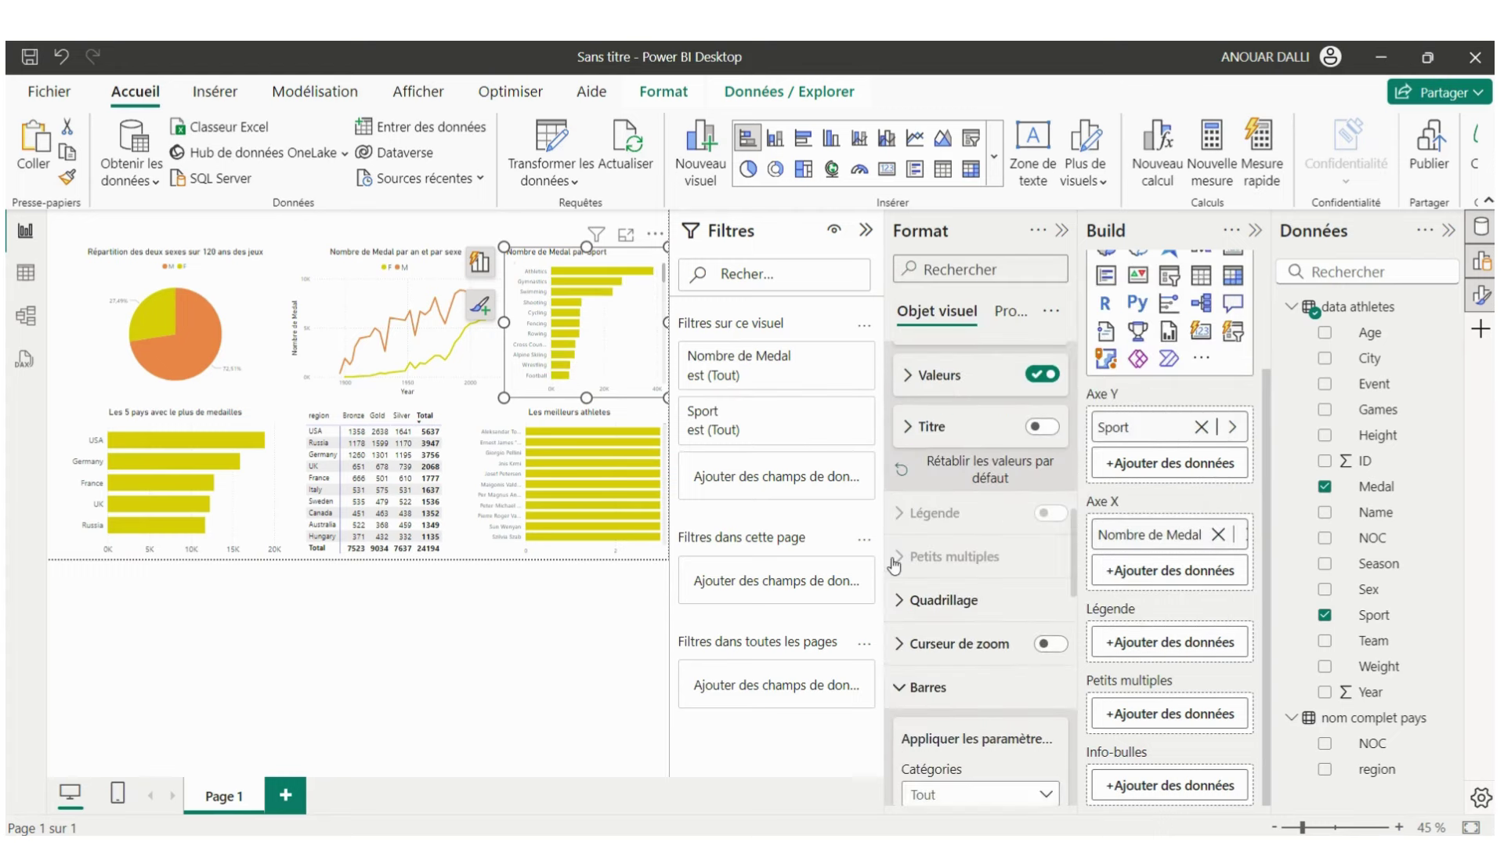
- Filter the sports chart to the top 5 sports by count of Medal, then collapse Filters
mouse_move(749, 420)
left_click(748, 432)
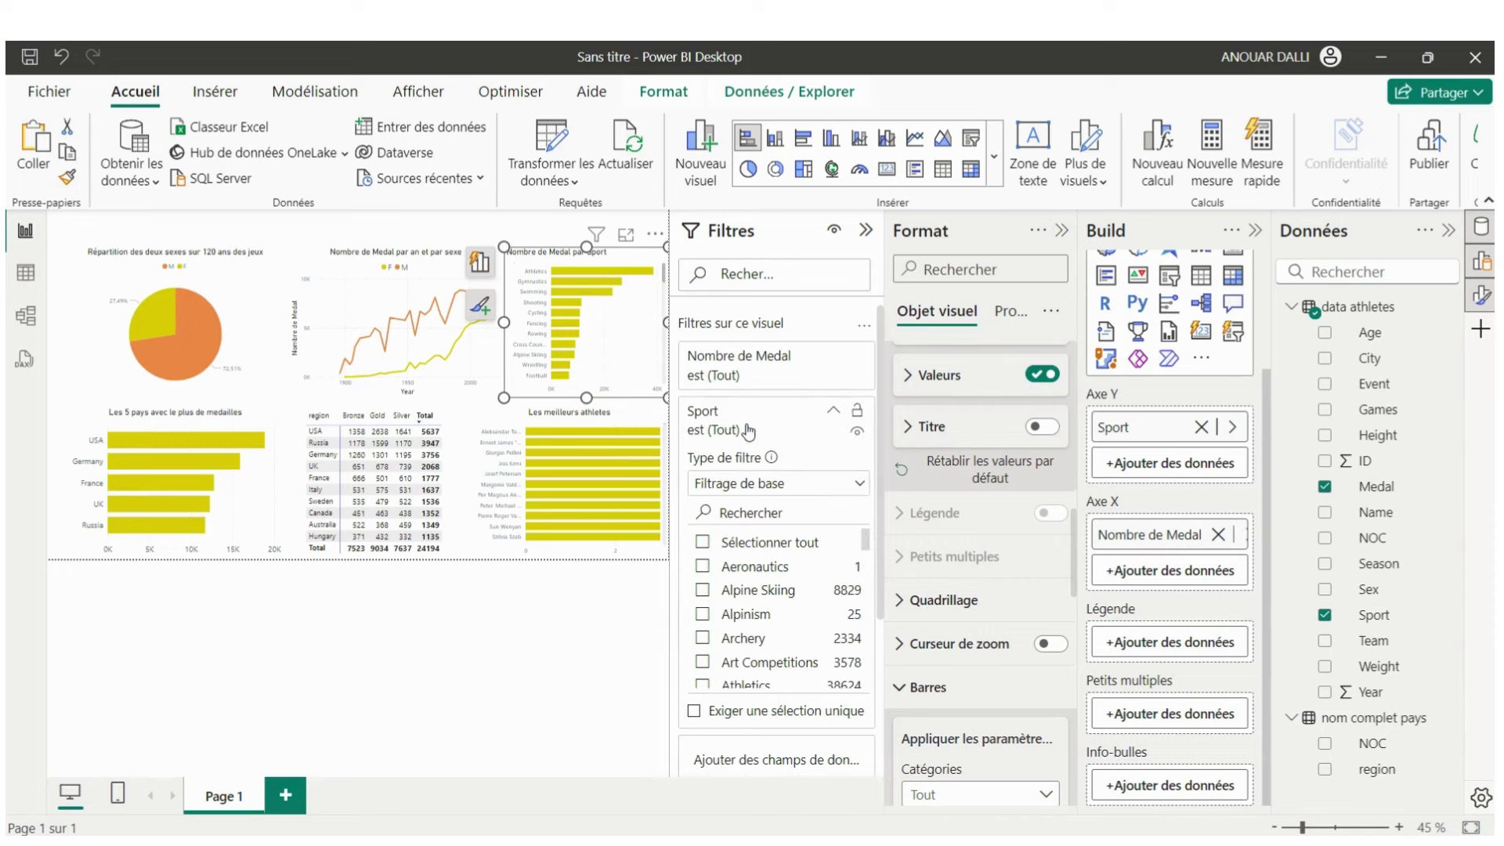
left_click(840, 484)
left_click(742, 561)
type("5")
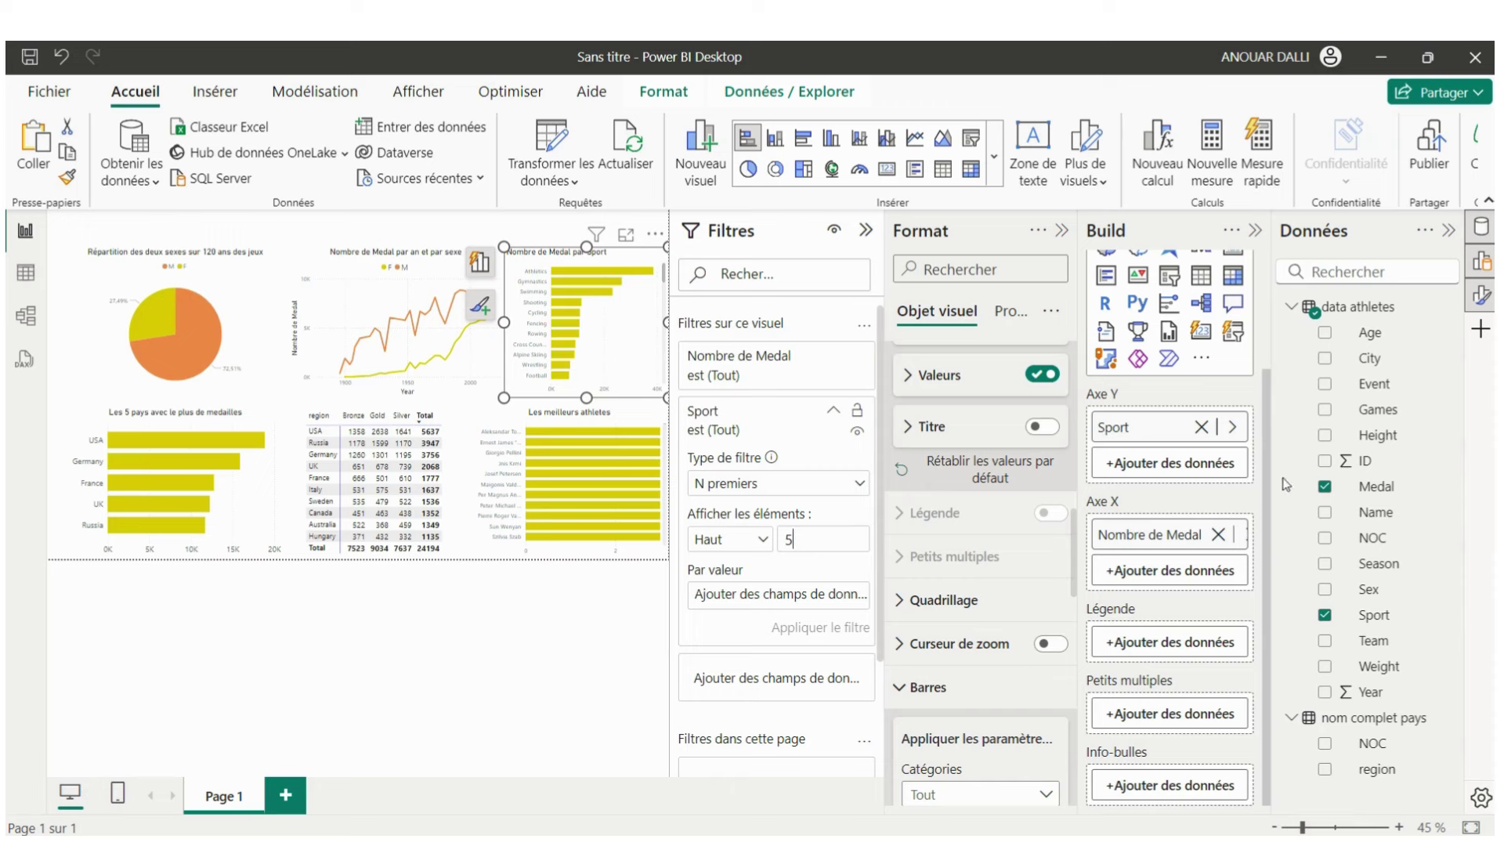
mouse_move(1367, 486)
left_mouse_down()
mouse_move(820, 552)
mouse_move(770, 595)
left_mouse_up()
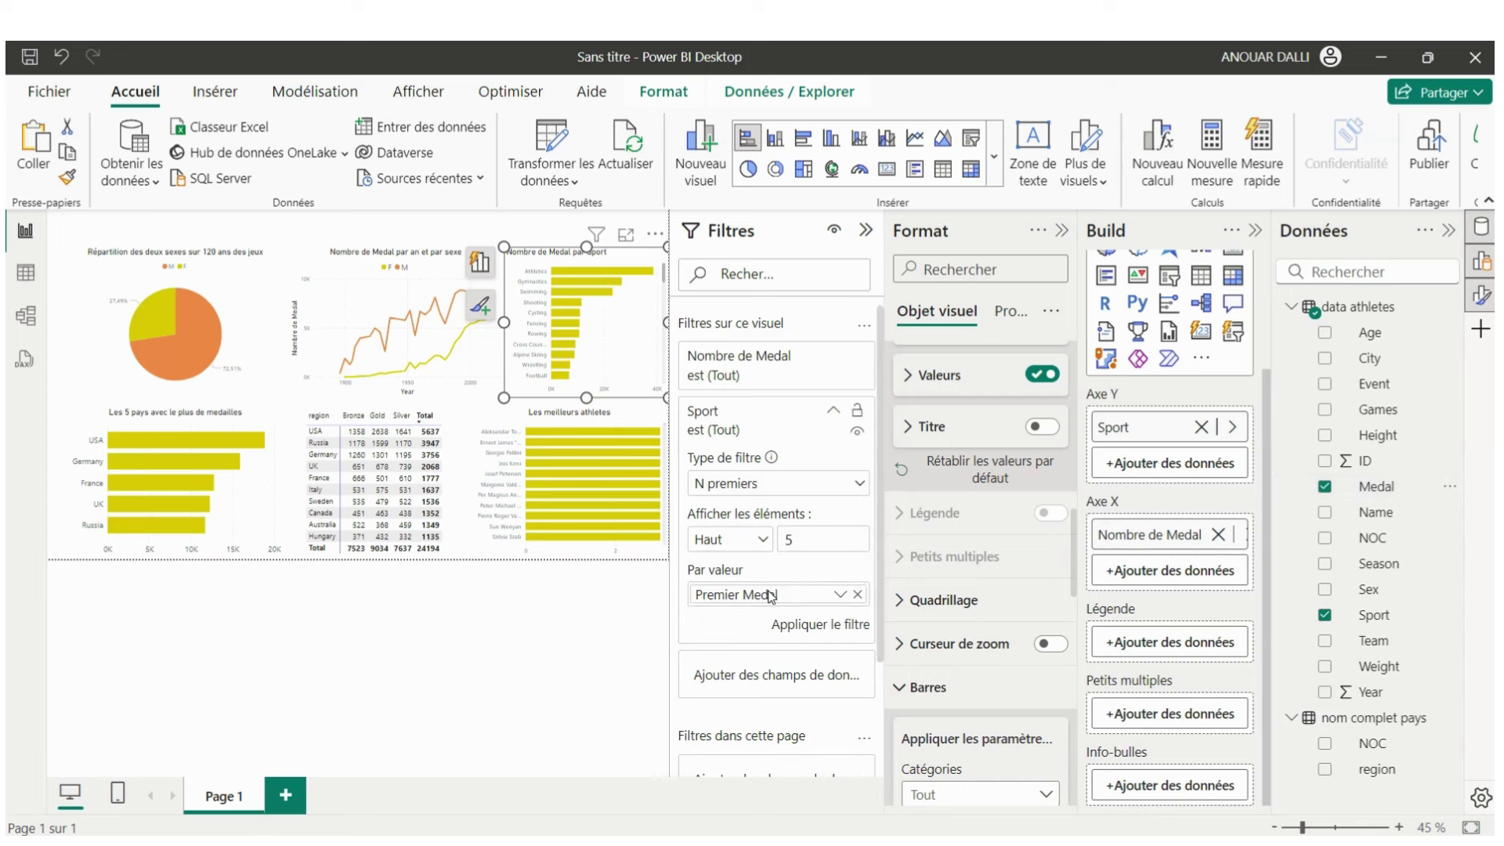
left_click(840, 595)
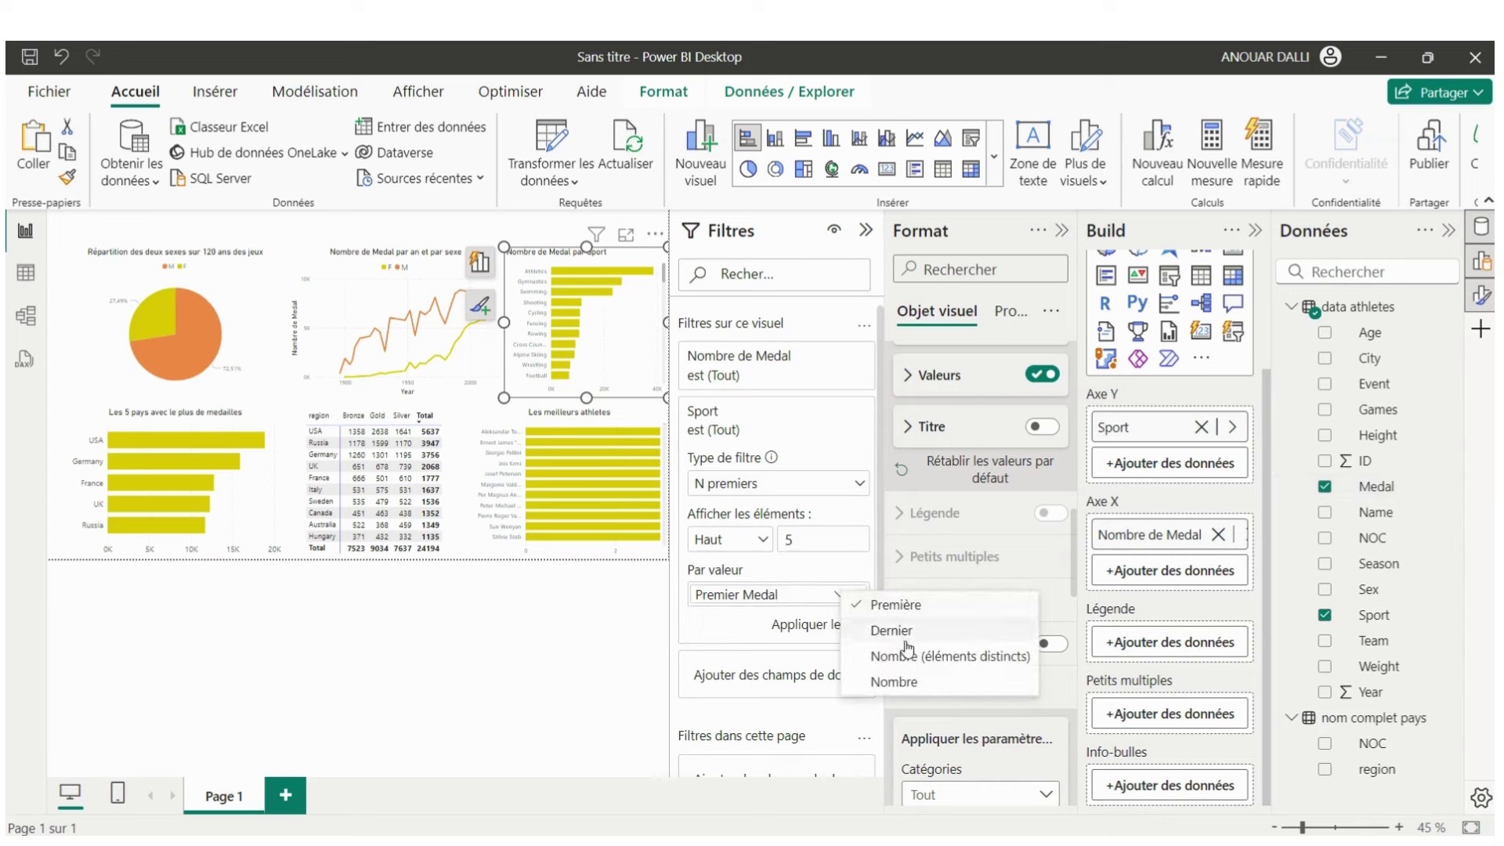
left_click(894, 682)
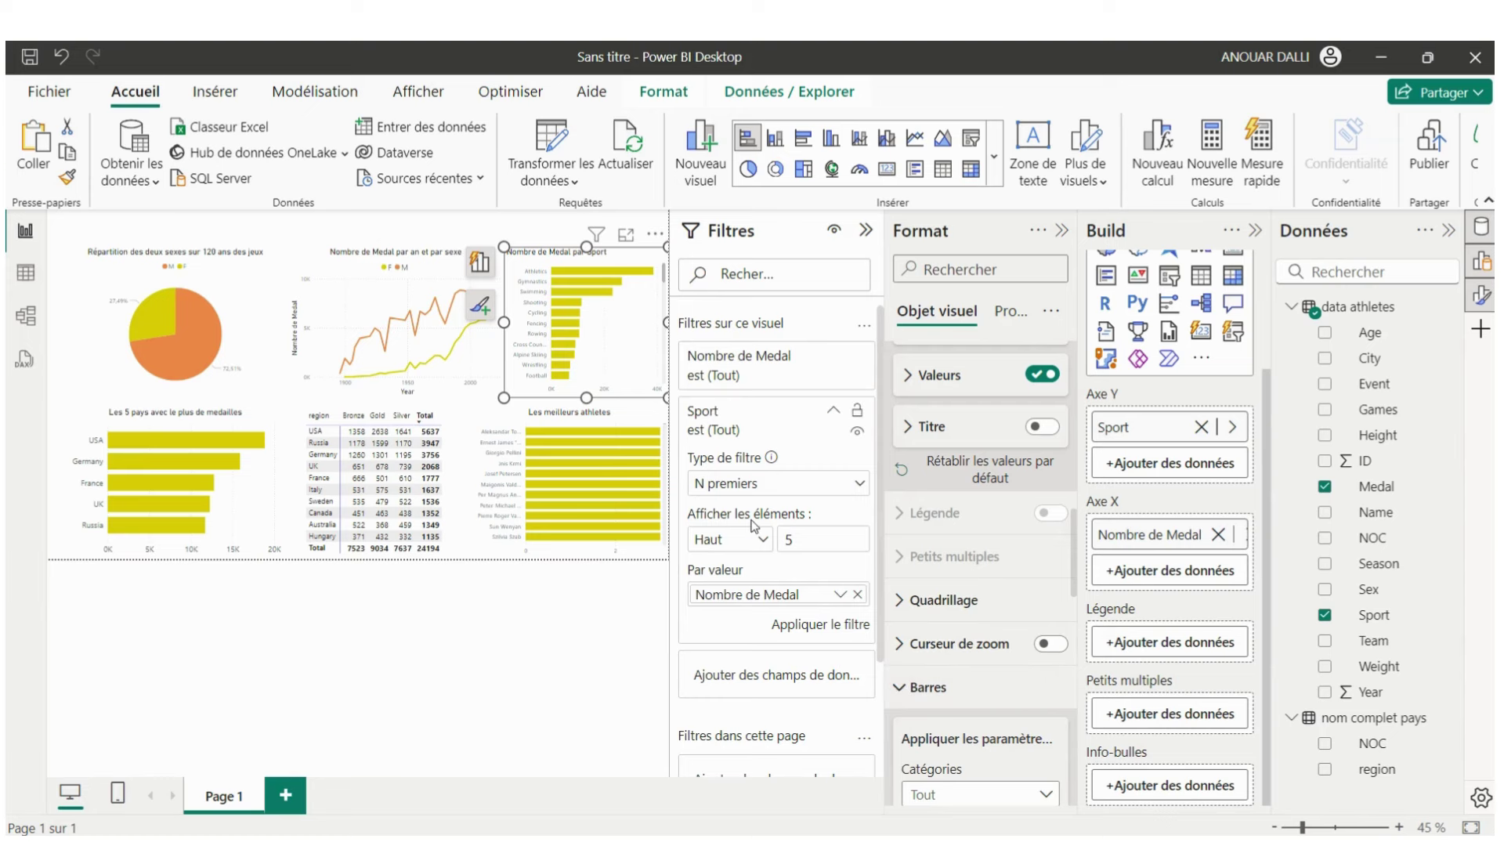
left_click(796, 624)
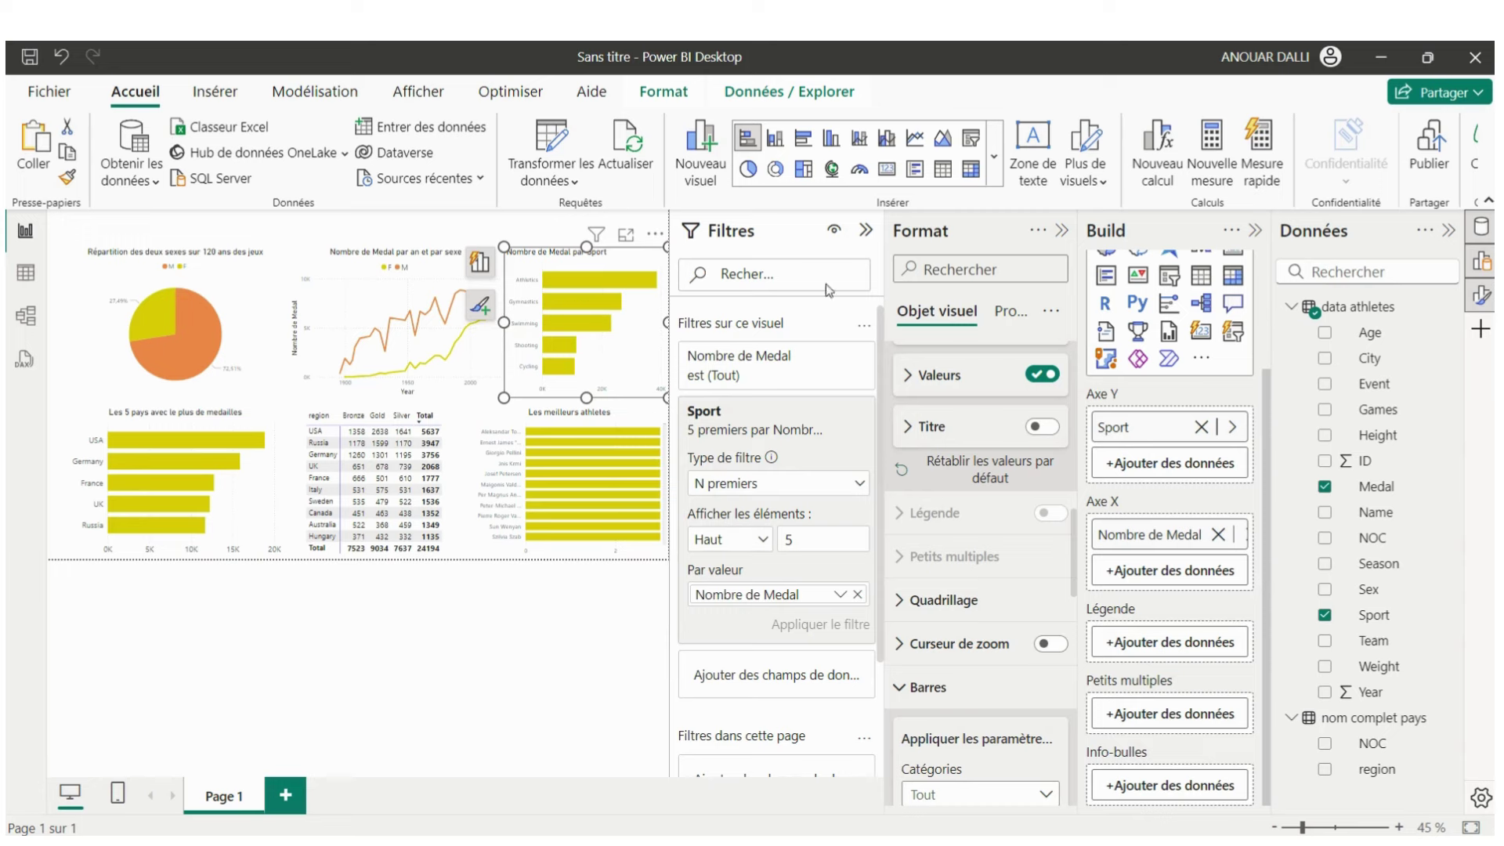
left_click(867, 231)
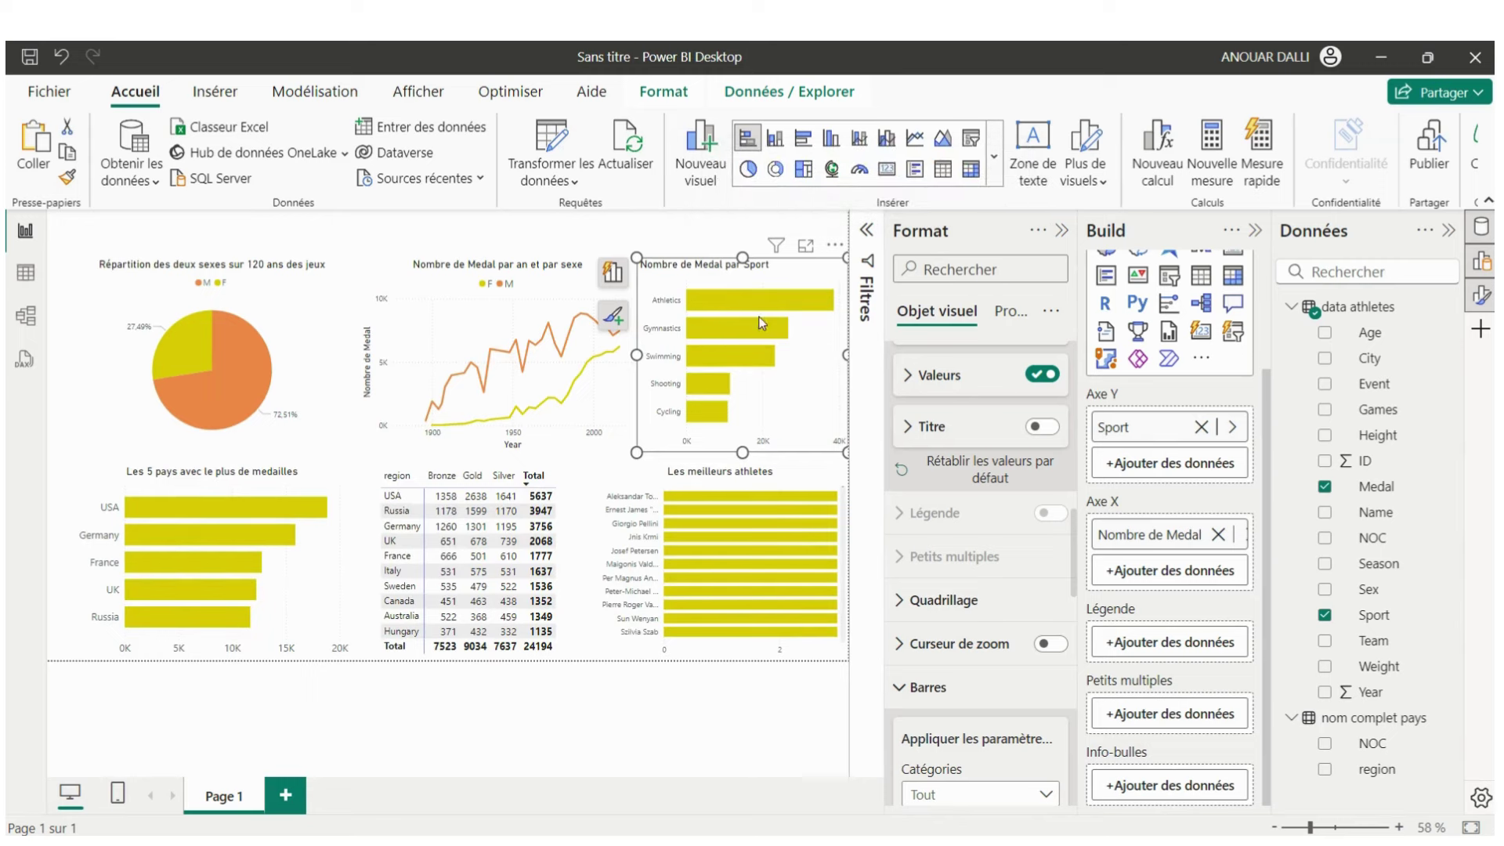
- Change the sports chart title to 'Les sports populaires' and centre it
left_click(937, 400)
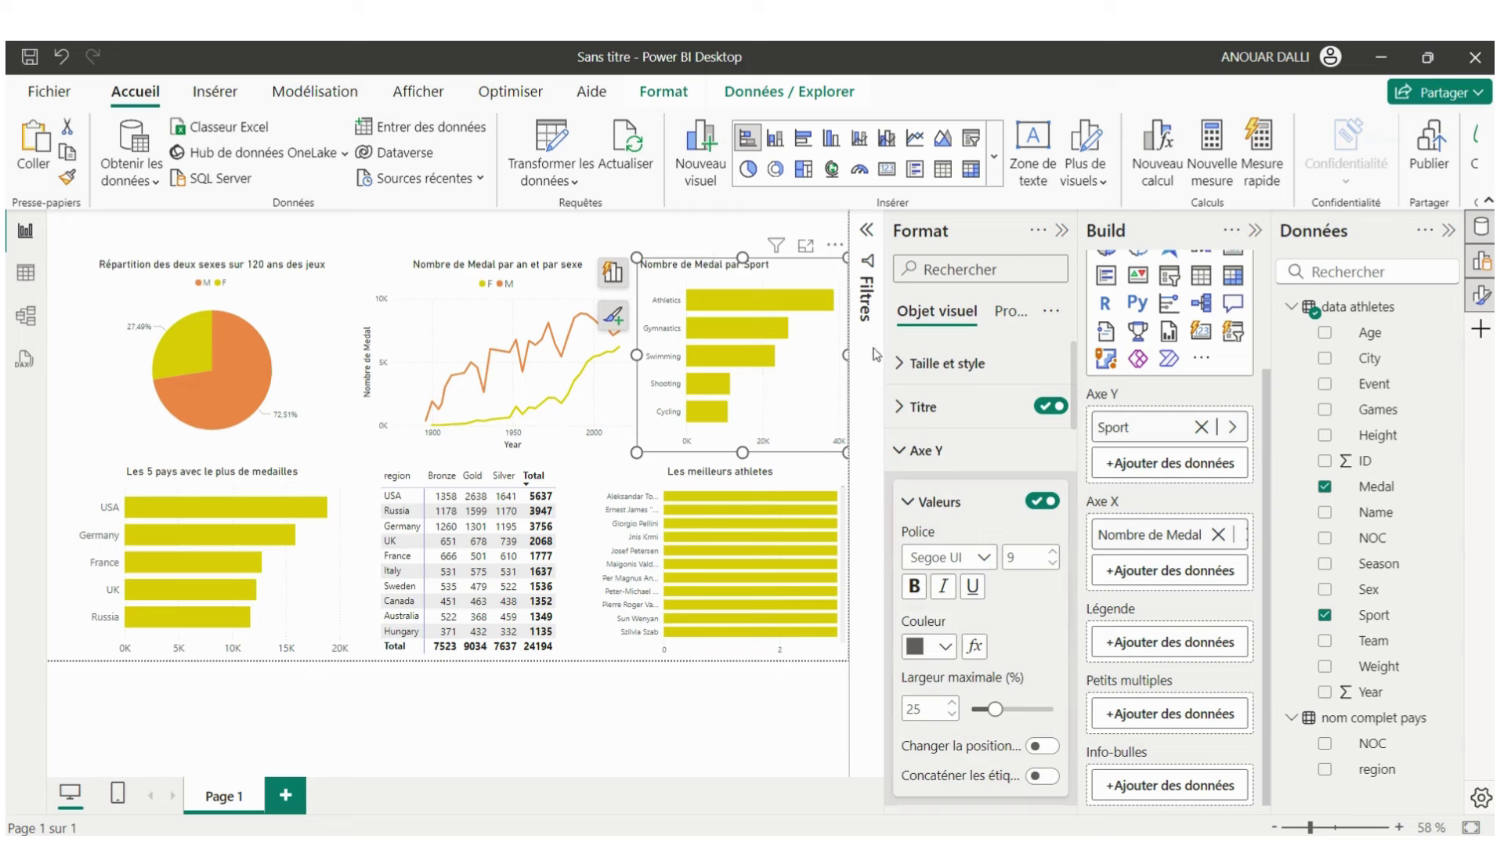
left_click(897, 408)
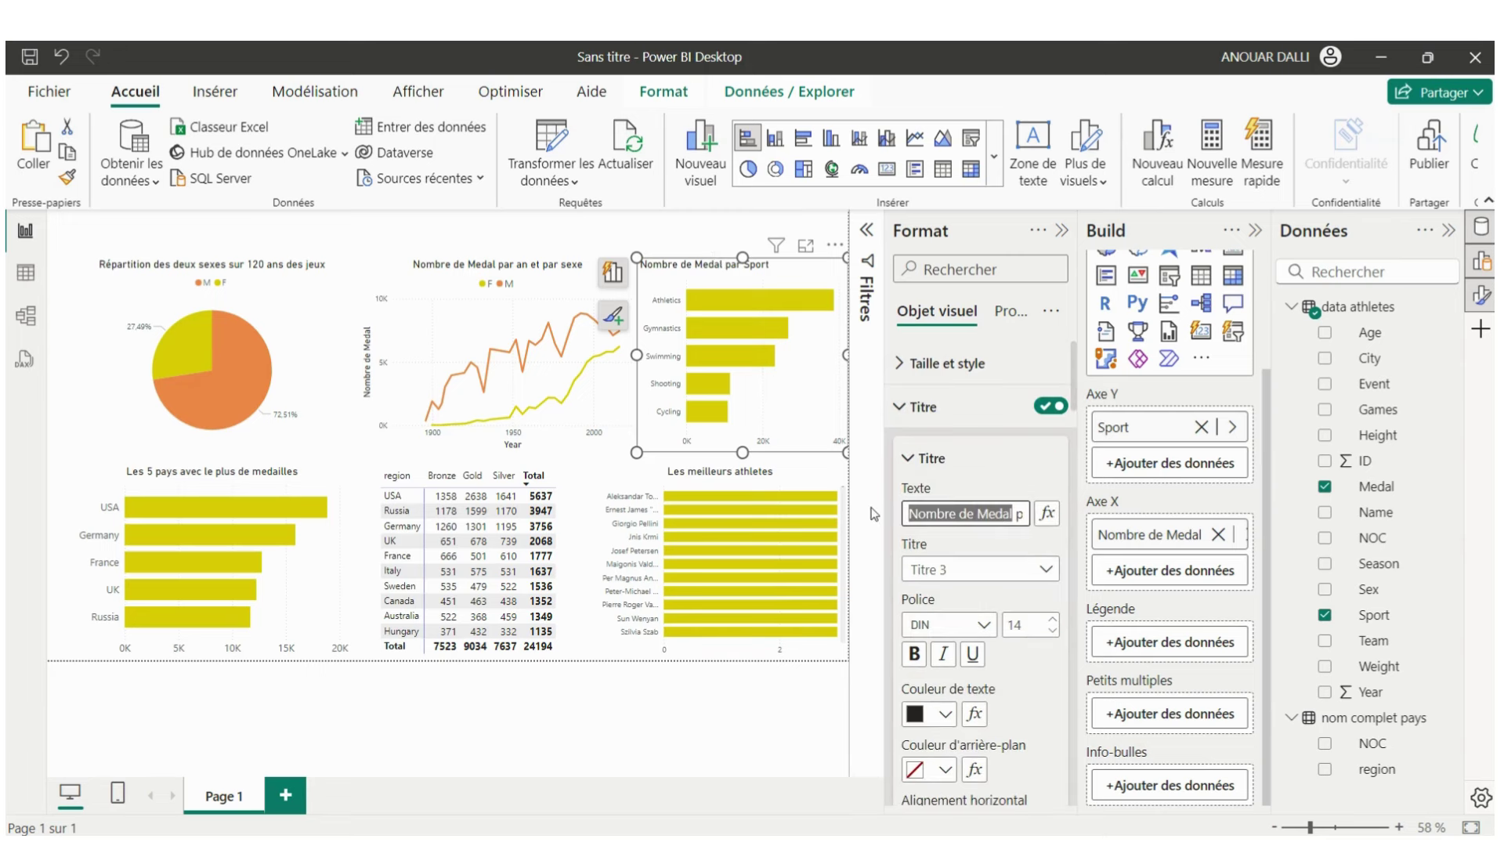
type("Nomb")
key("BackSpace")
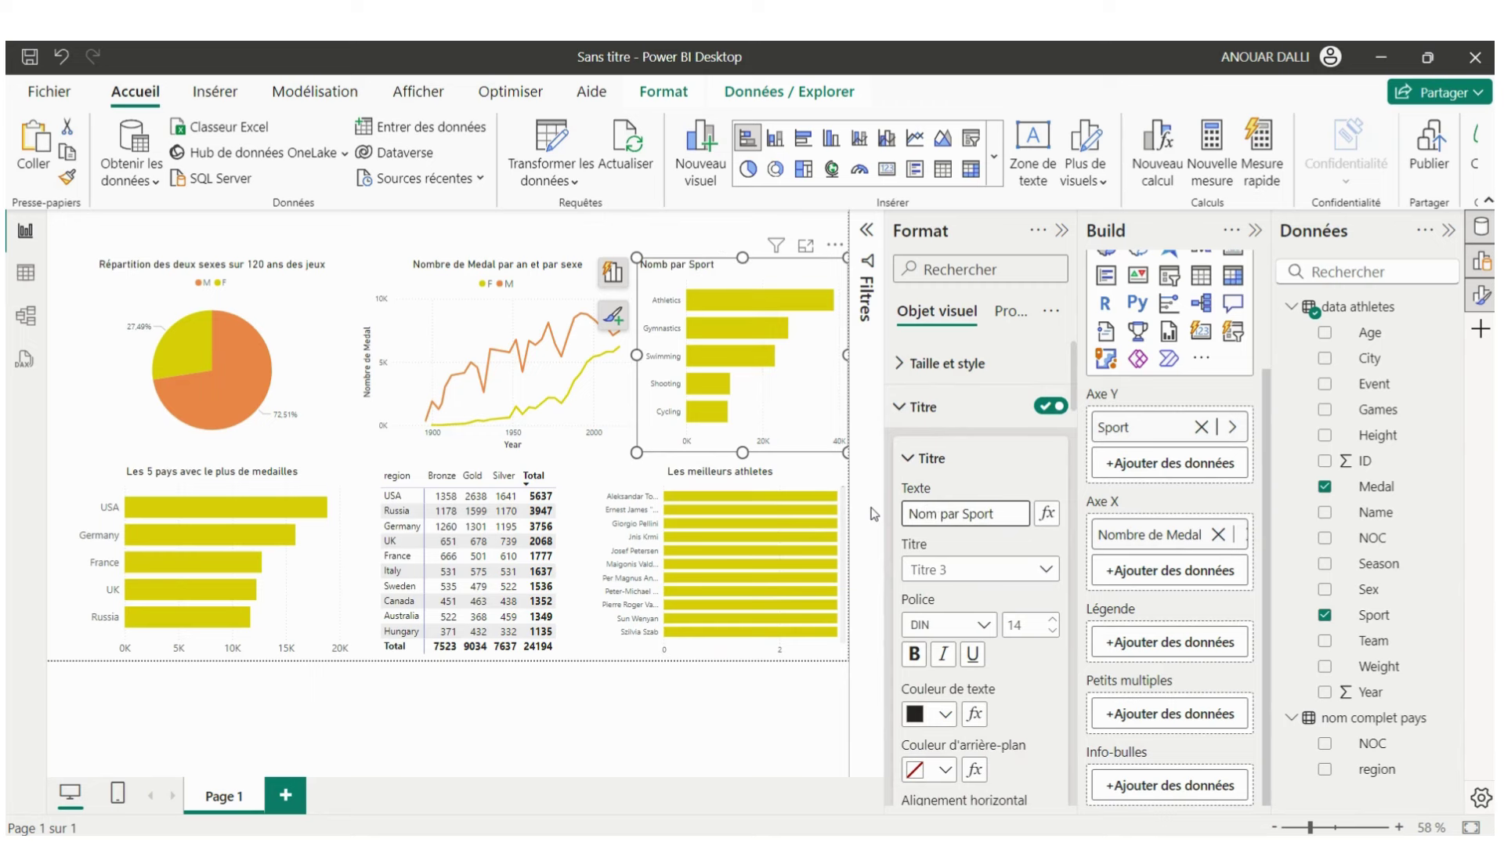
key("End")
key("ctrl+shift+Left")
key("ctrl+shift+Left")
key("ctrl+shift+Left")
type("Le")
type("s")
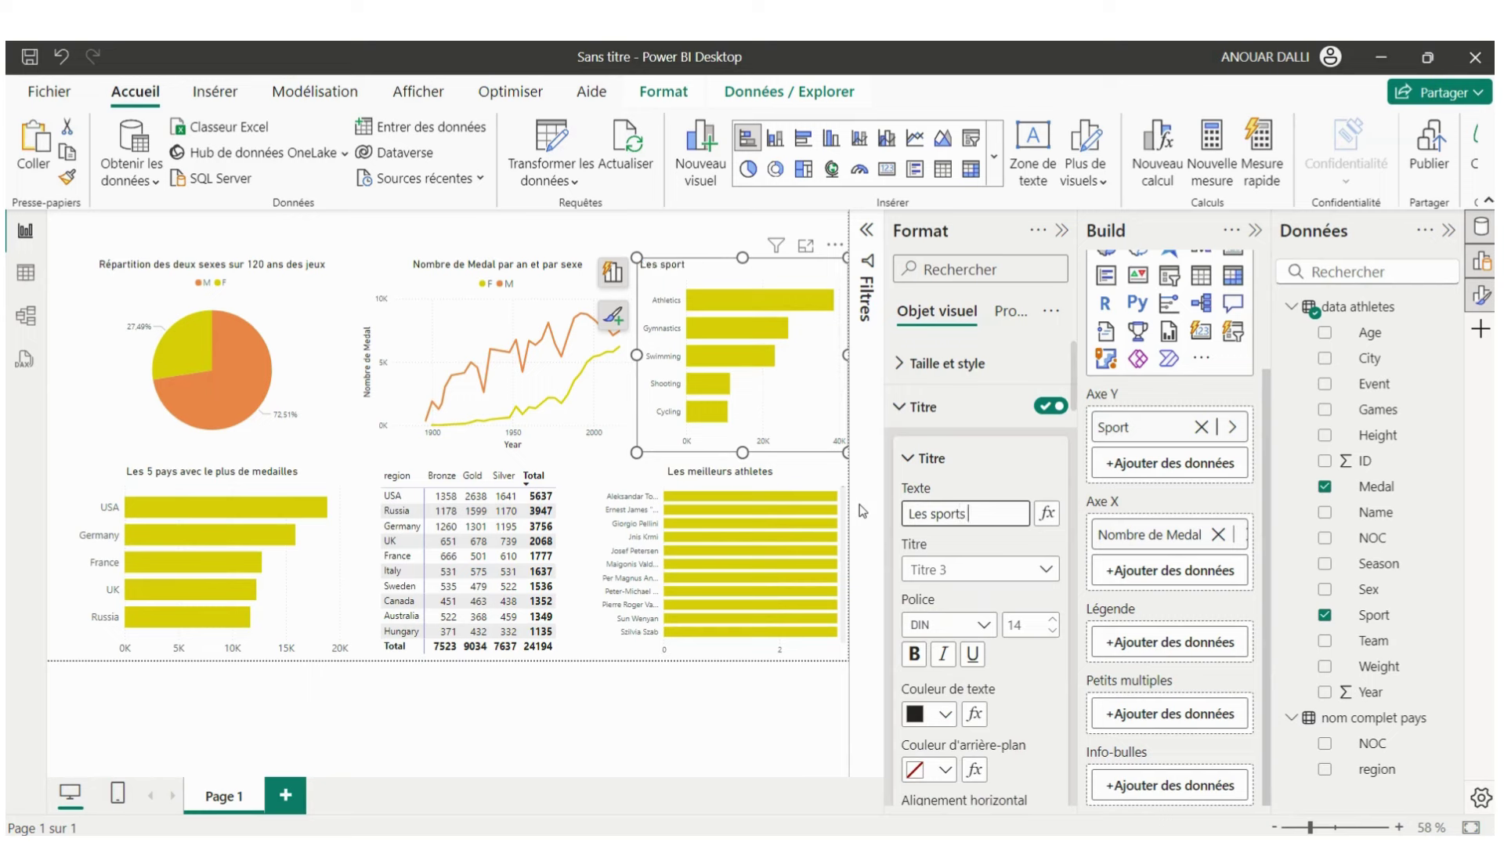
type(" populaire")
type("s")
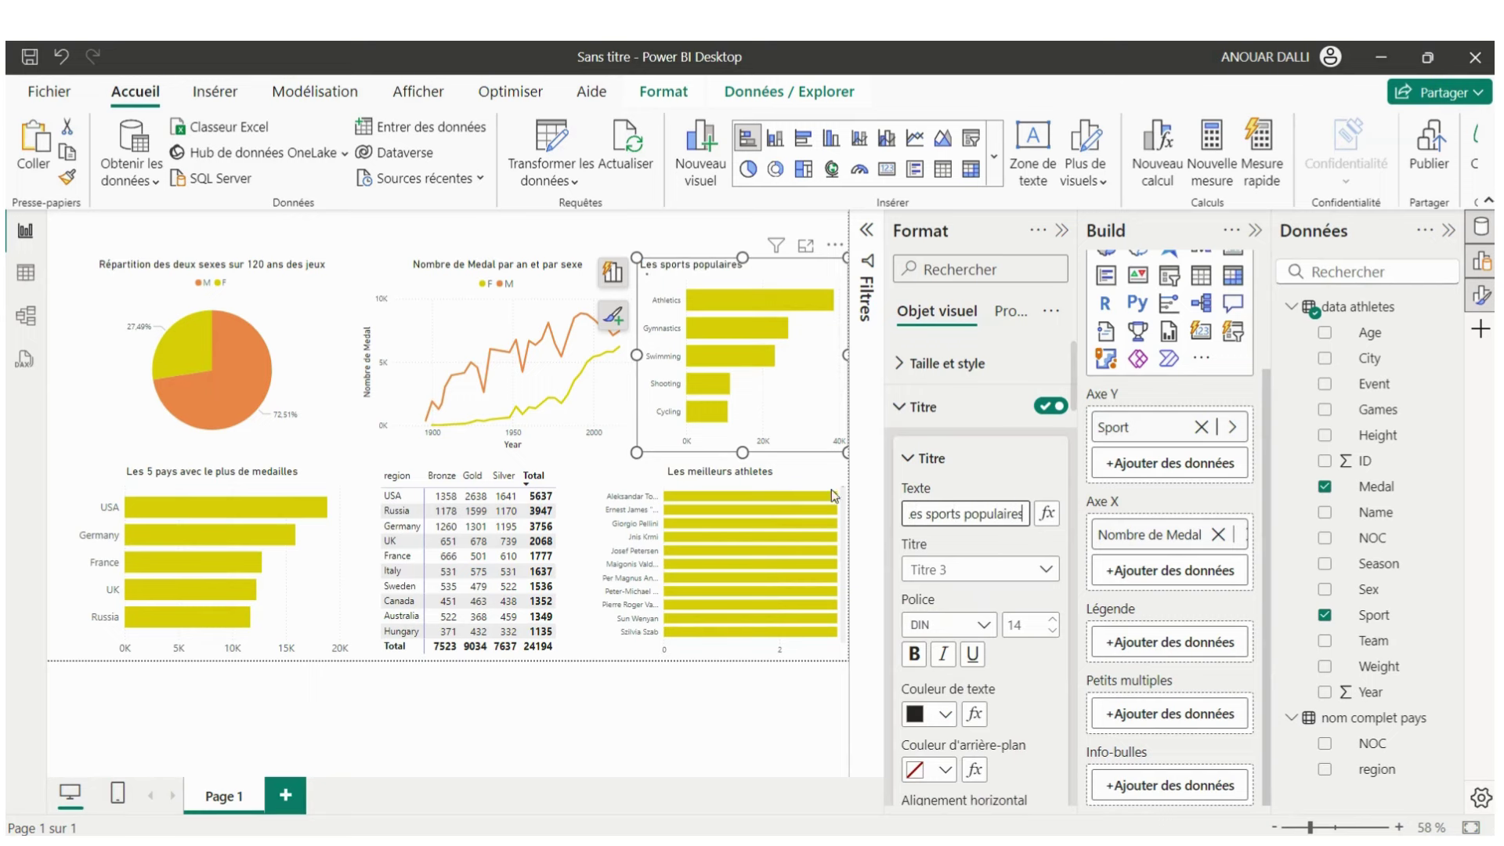
scroll(969, 686, "down", 3)
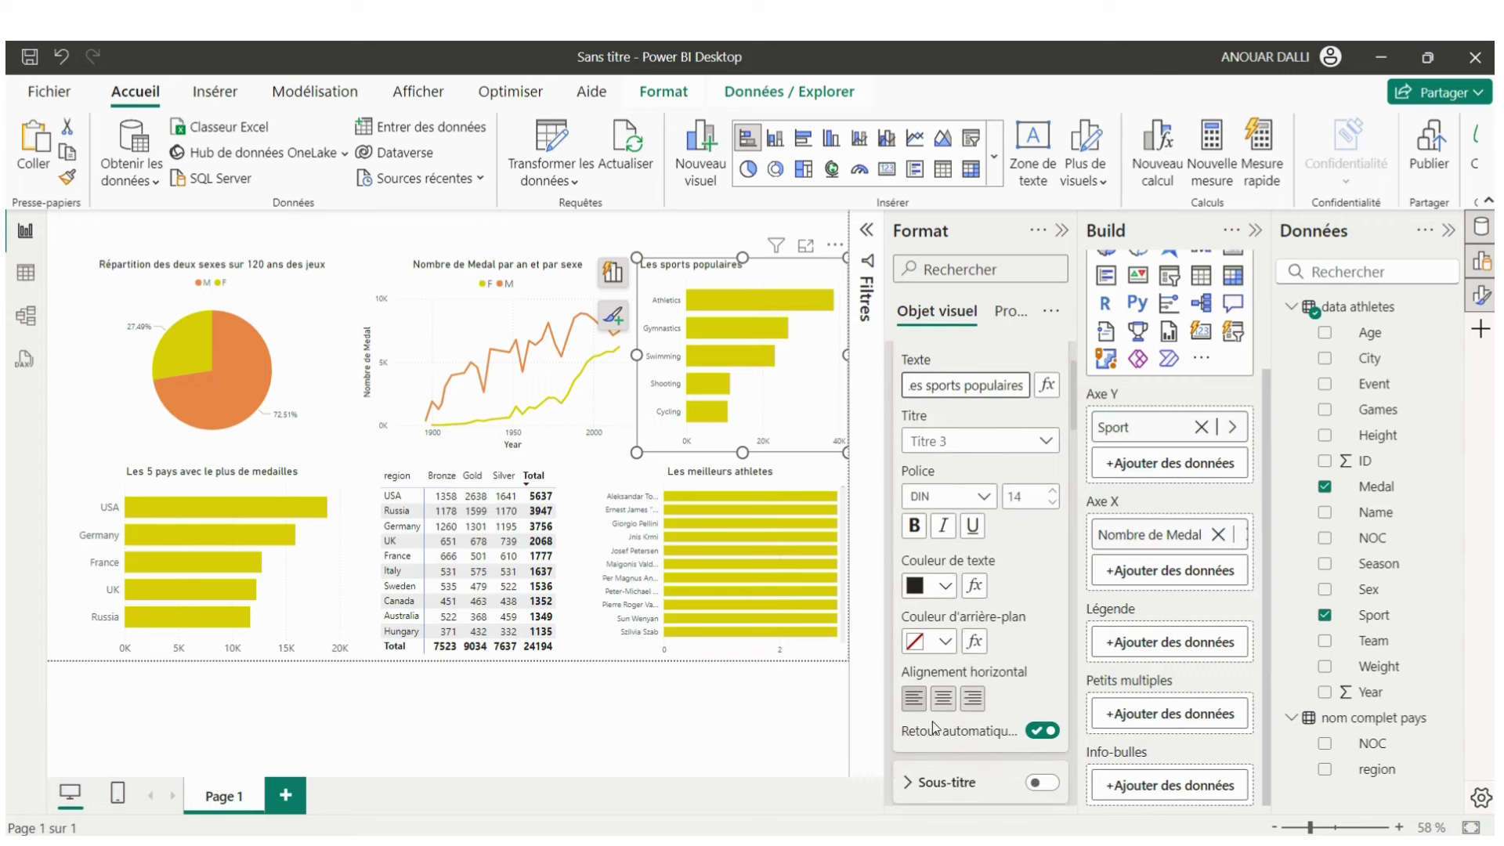
left_click(943, 698)
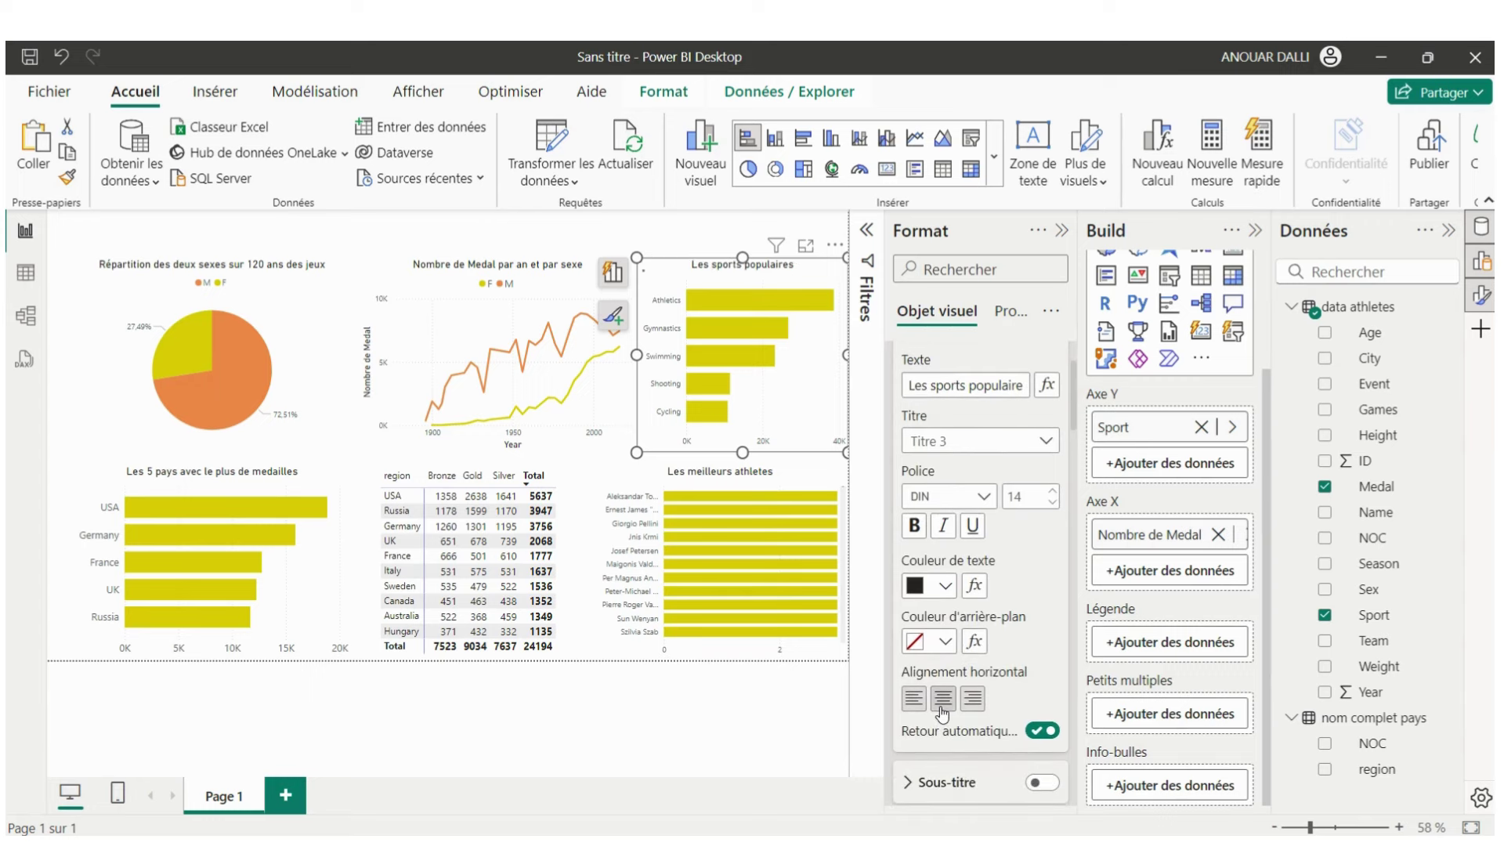
left_click(558, 229)
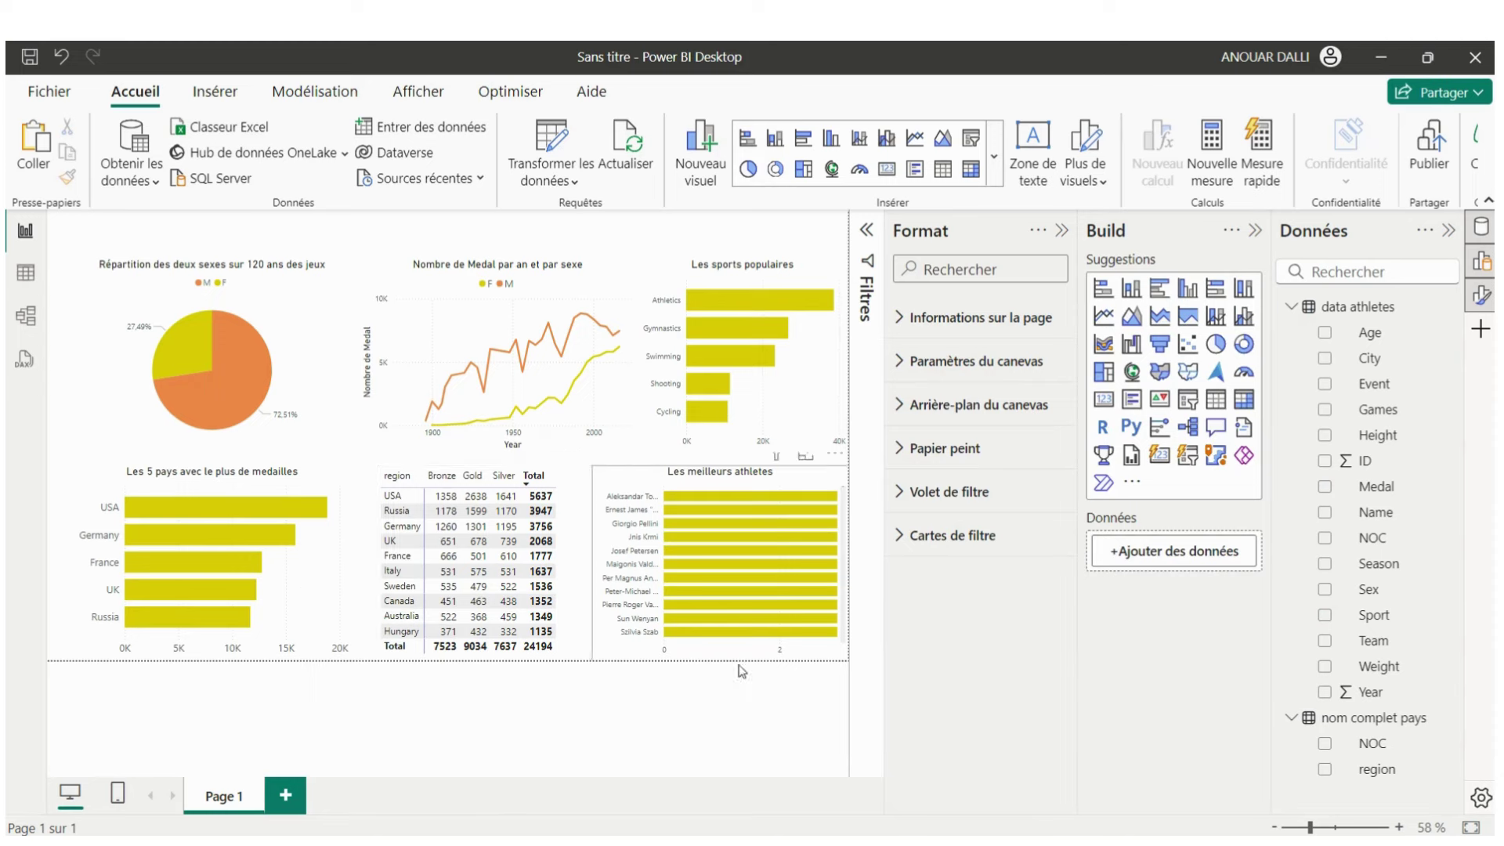
mouse_move(525, 507)
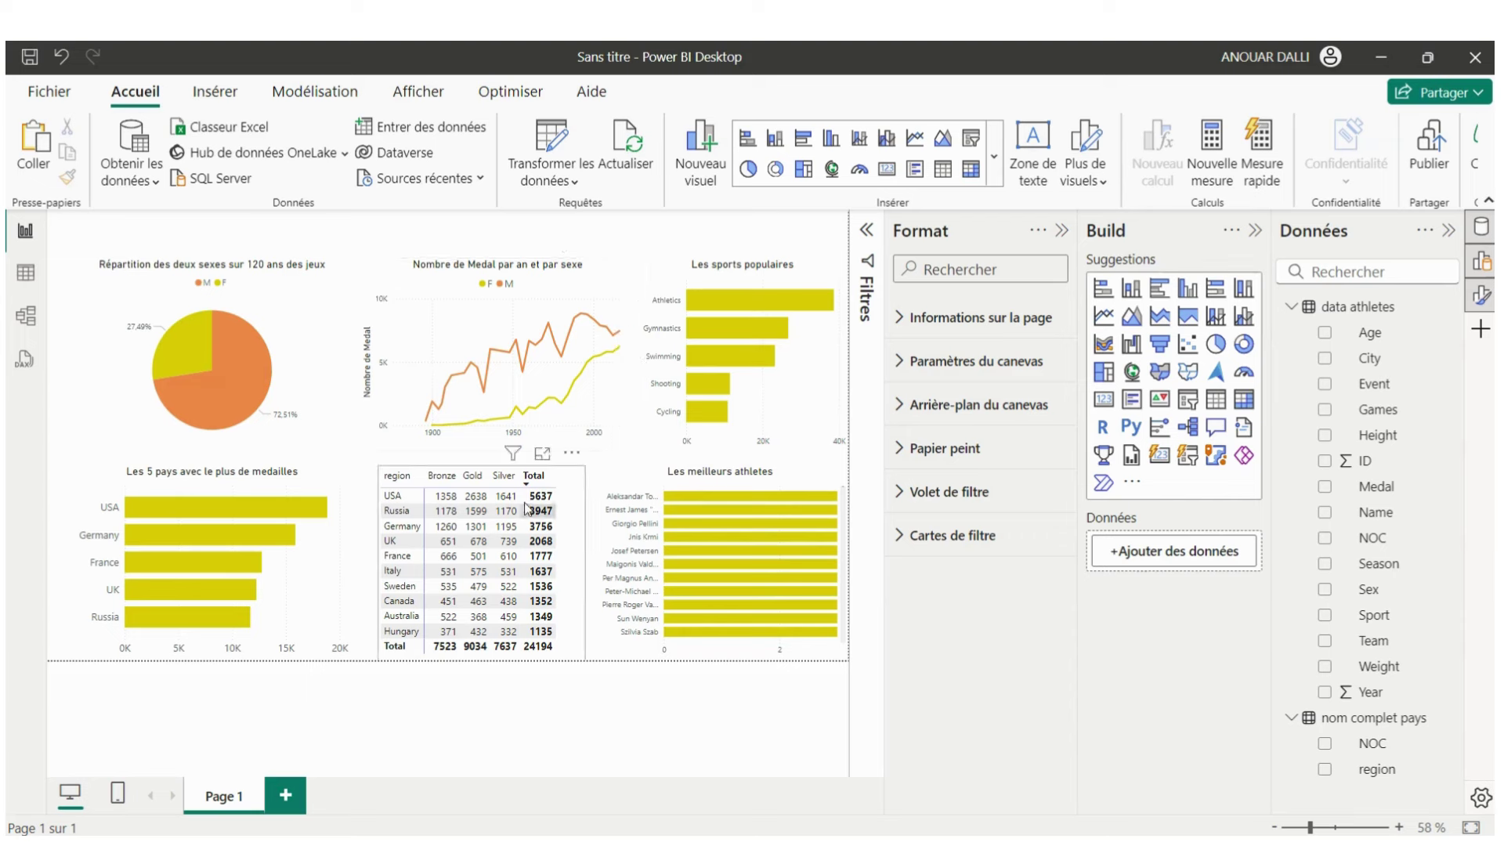
left_click(186, 354)
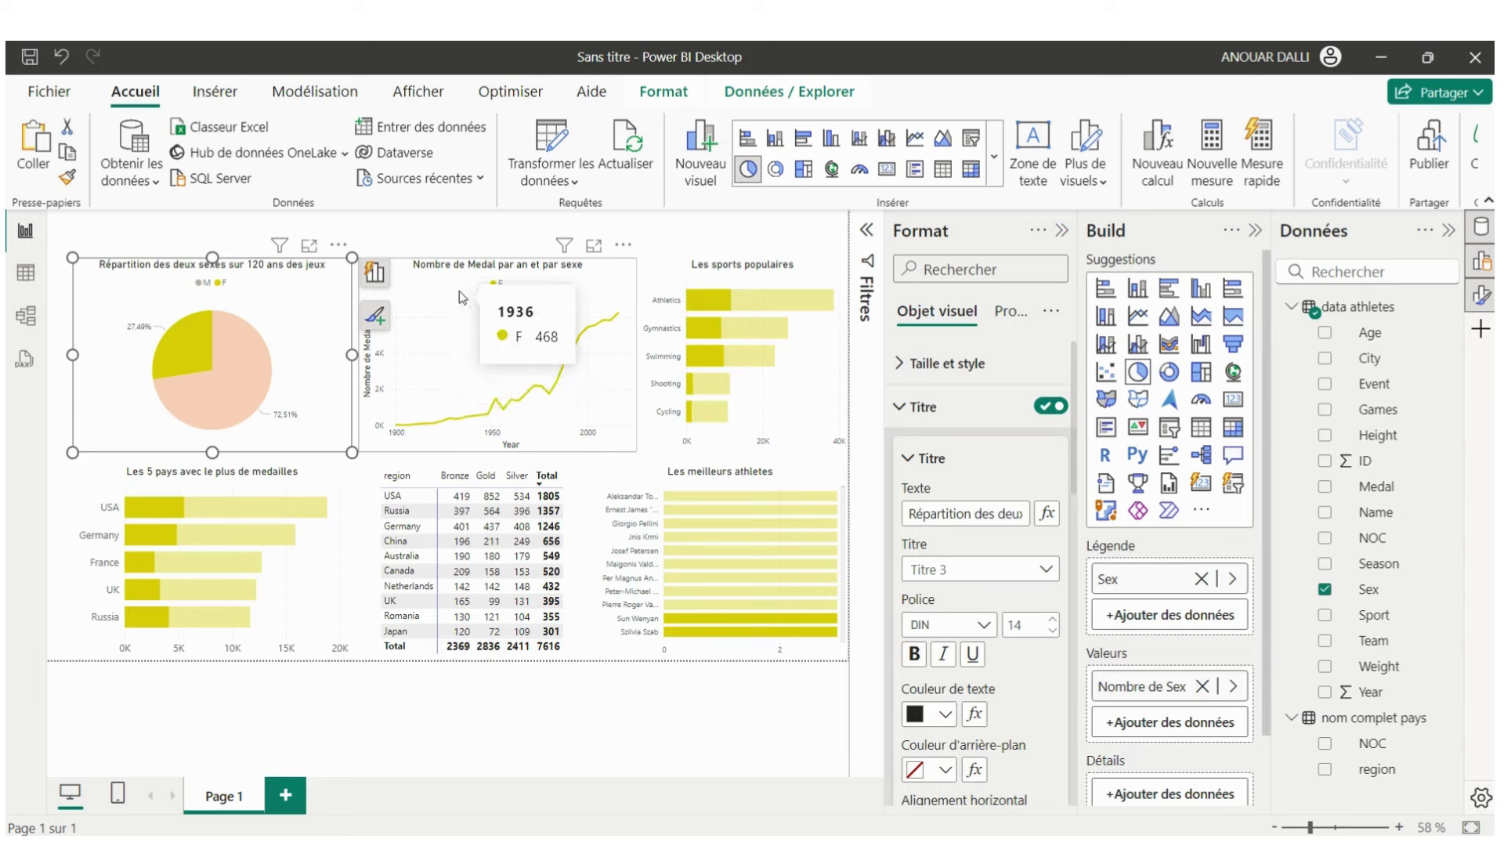
mouse_move(548, 391)
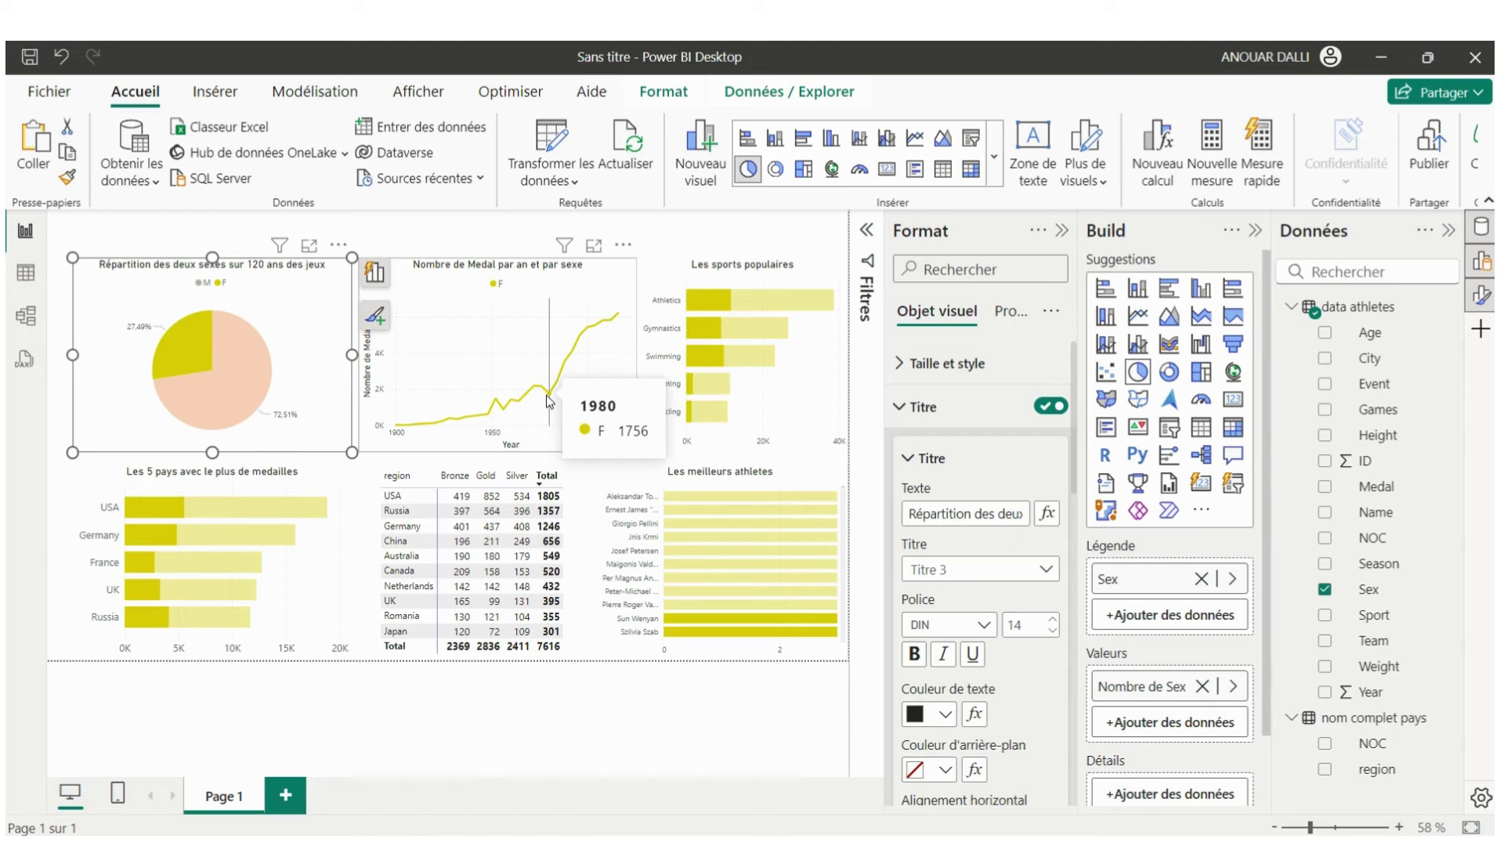
left_click(168, 363)
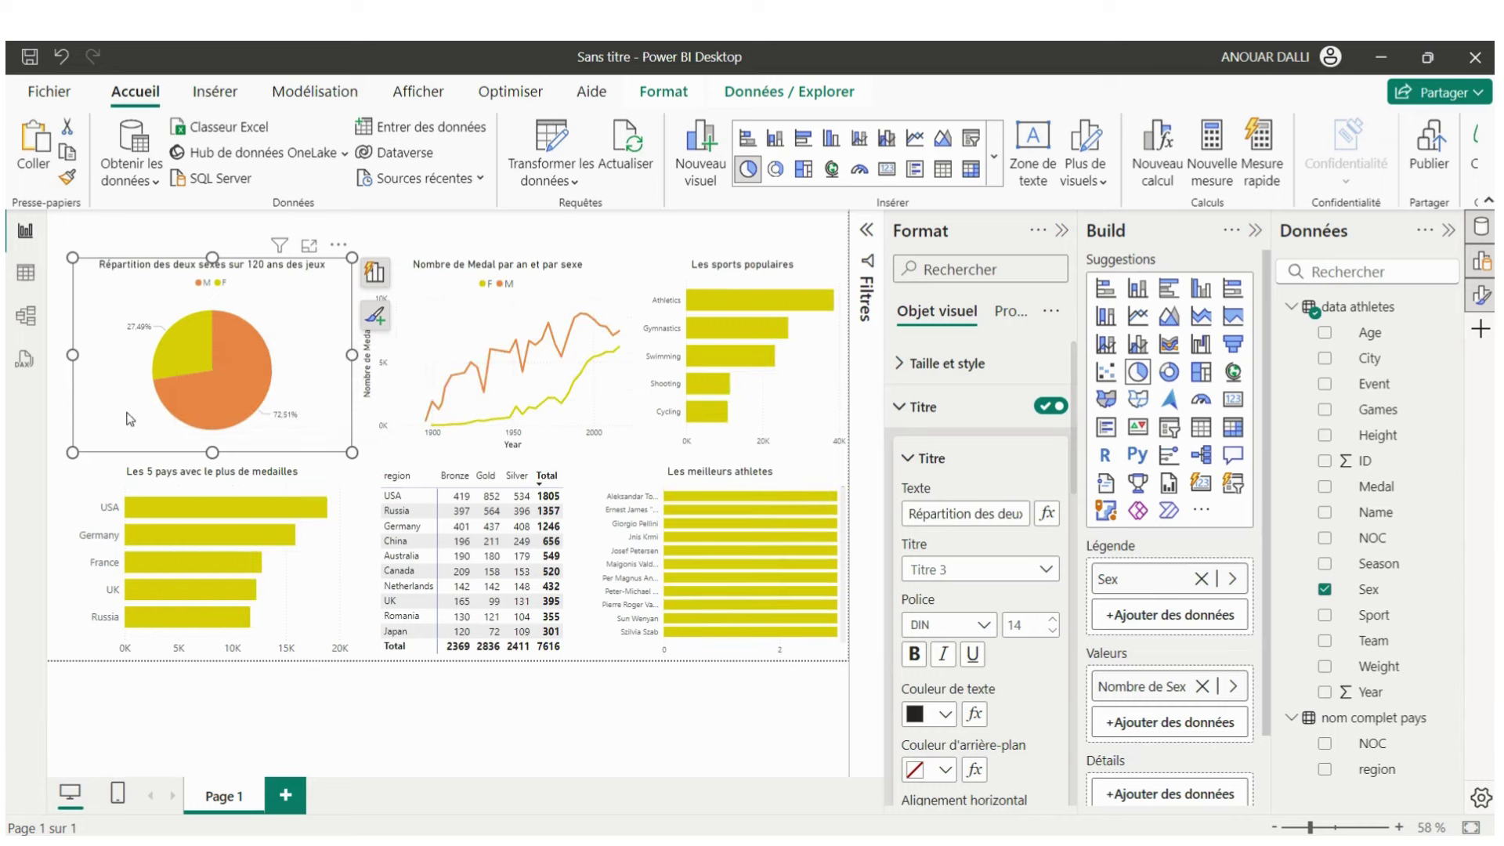